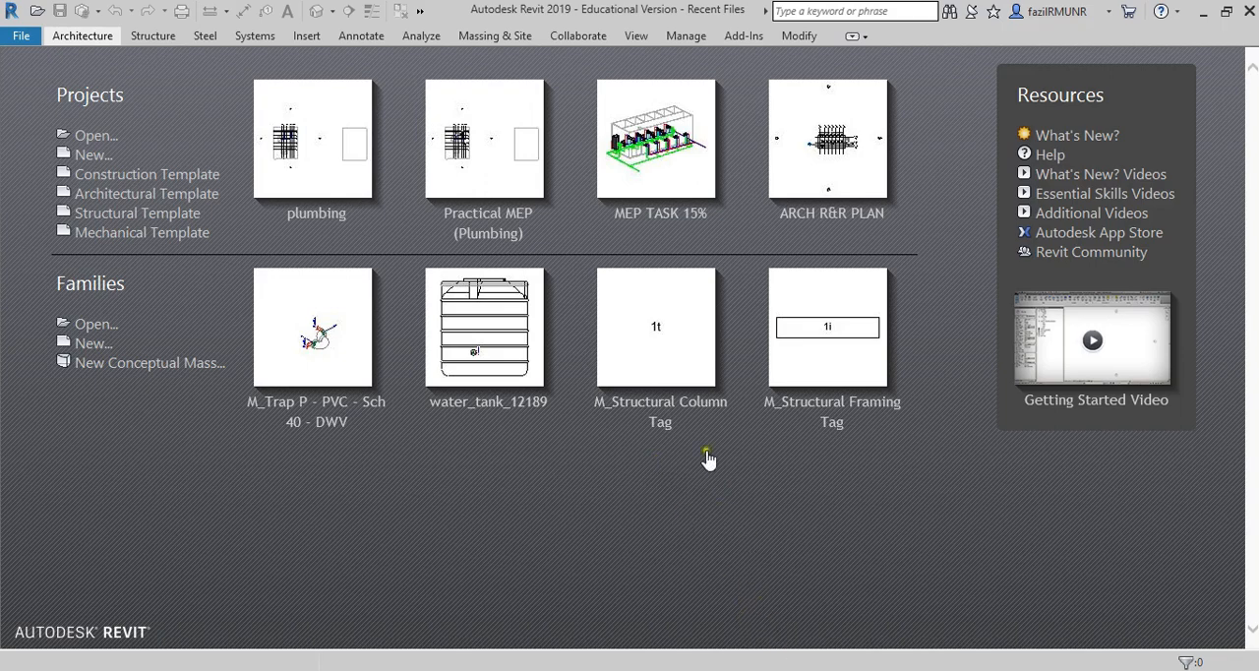
# Switch to the Plumbing folder in Google Drive and look over ARCH R&R PLAN.rvt and instruction.pdf, selecting the PDF.
pyautogui.hotkey('alt', 'Tab')
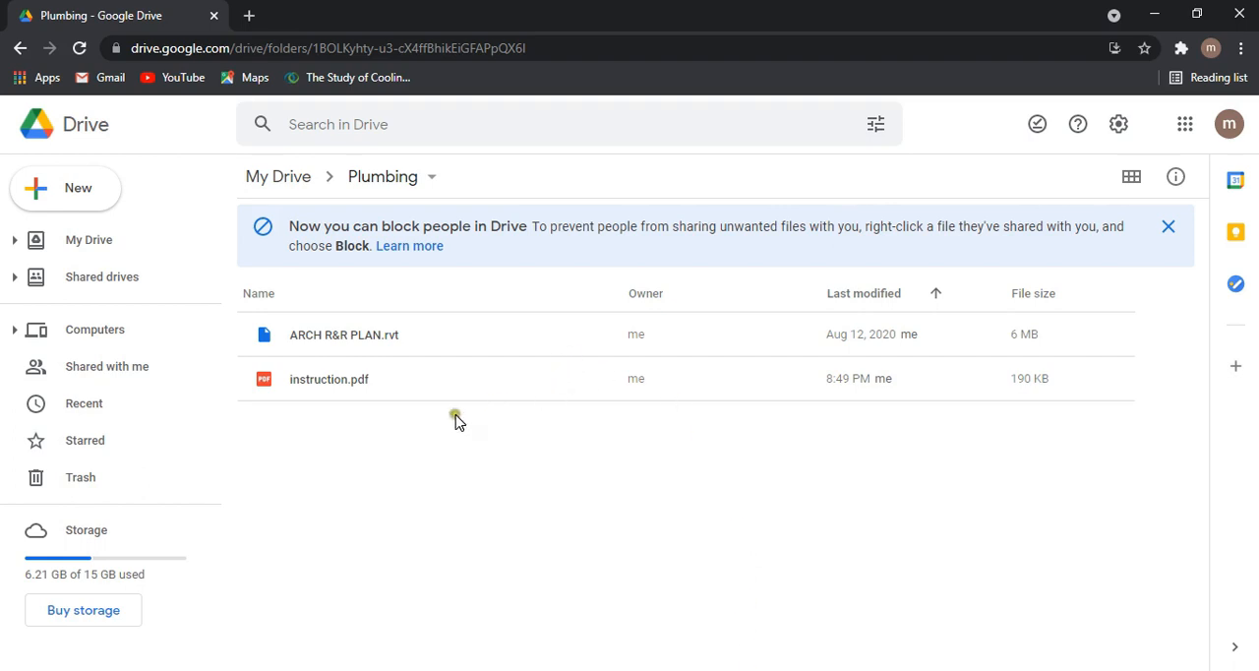
pyautogui.click(408, 387)
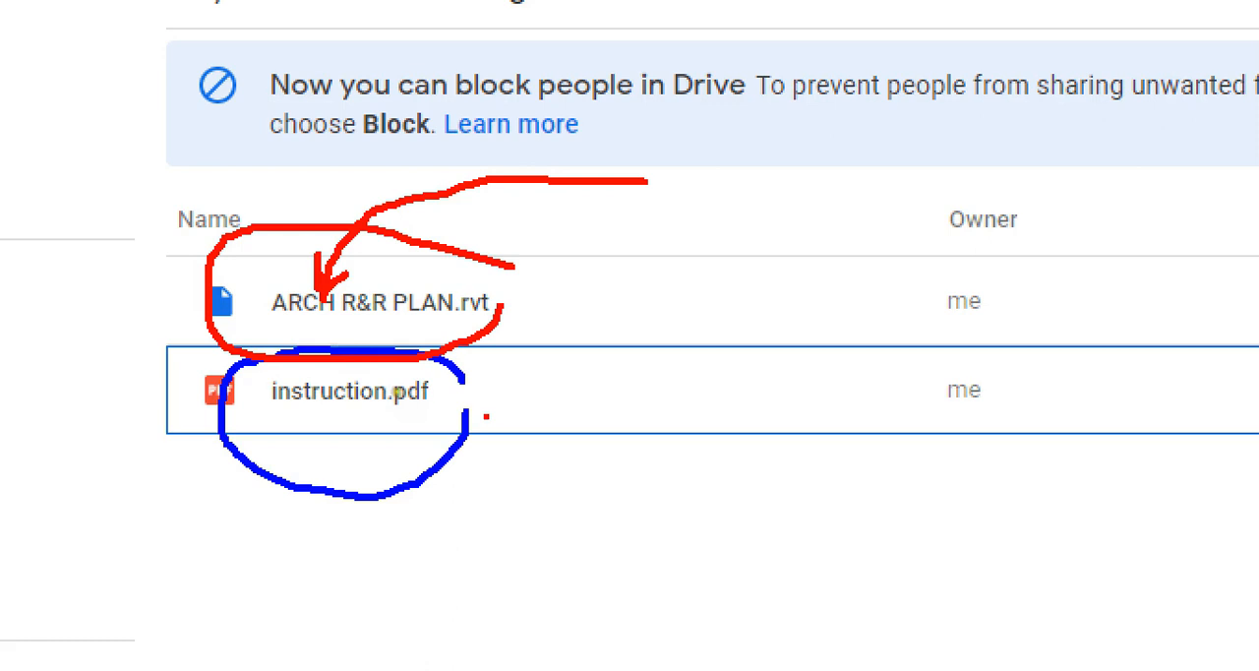
pyautogui.moveTo(286, 333); pyautogui.dragTo(479, 344)
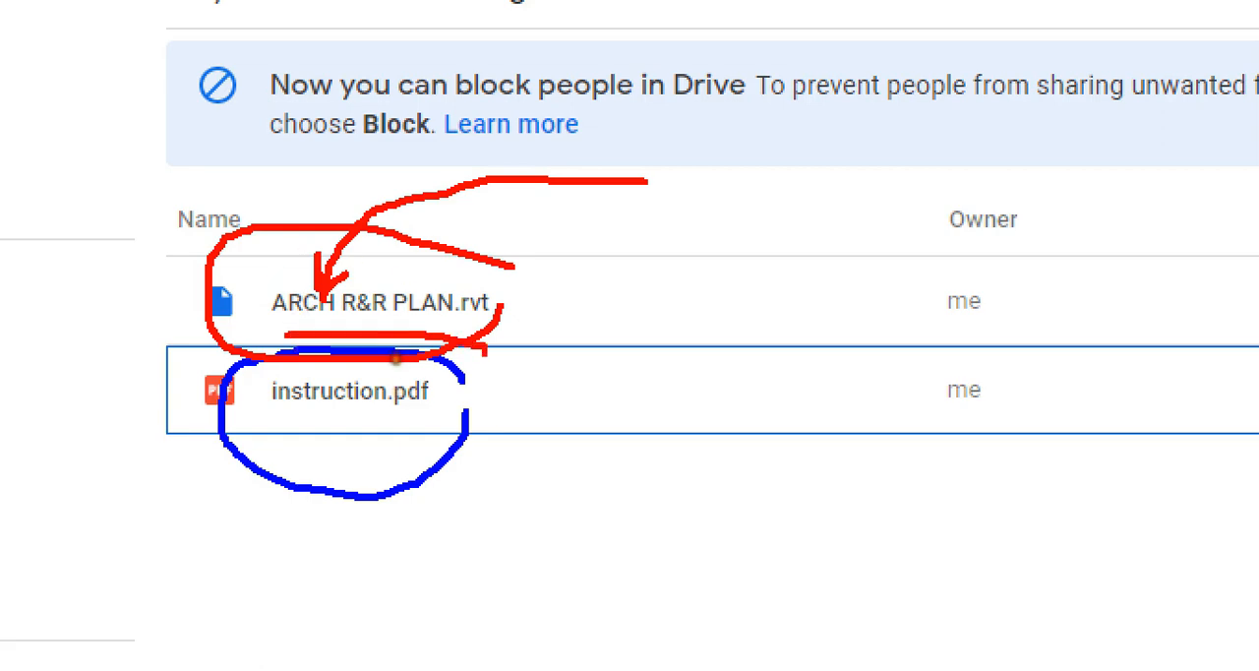
pyautogui.press('Escape')
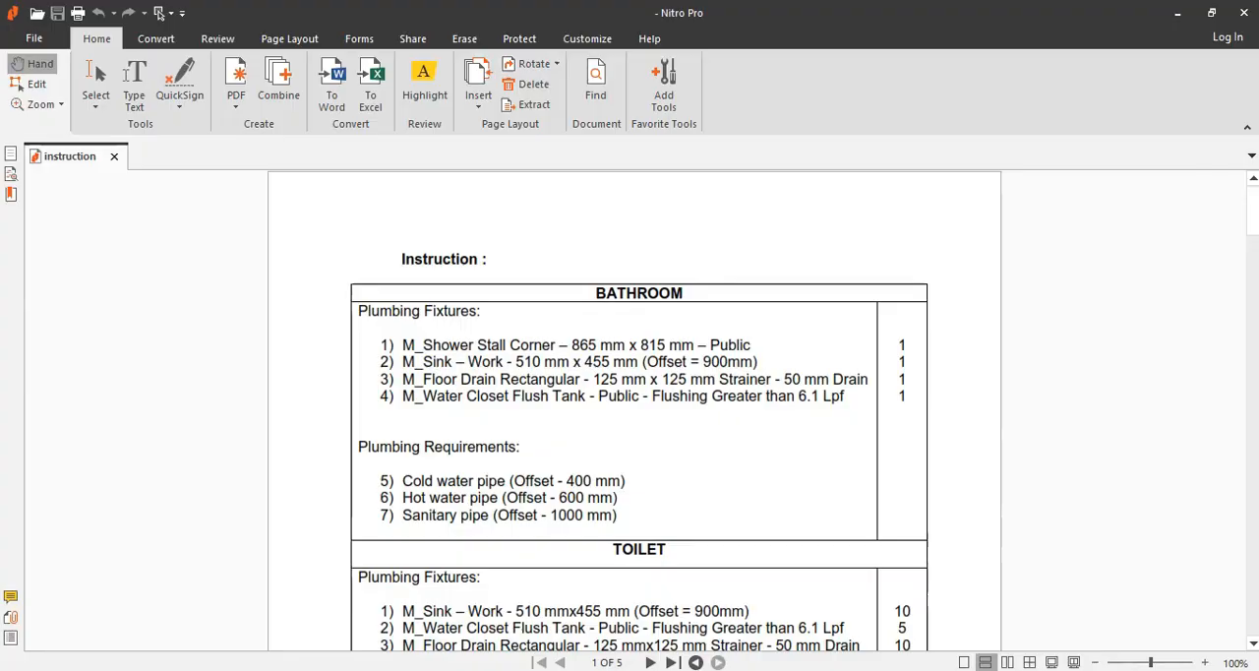
# In the instruction PDF in Nitro Pro, read the Bathroom and Toilet plumbing fixtures and pipe requirements on page 1.
pyautogui.scroll(-1, 727, 423)
pyautogui.scroll(1, 694, 432)
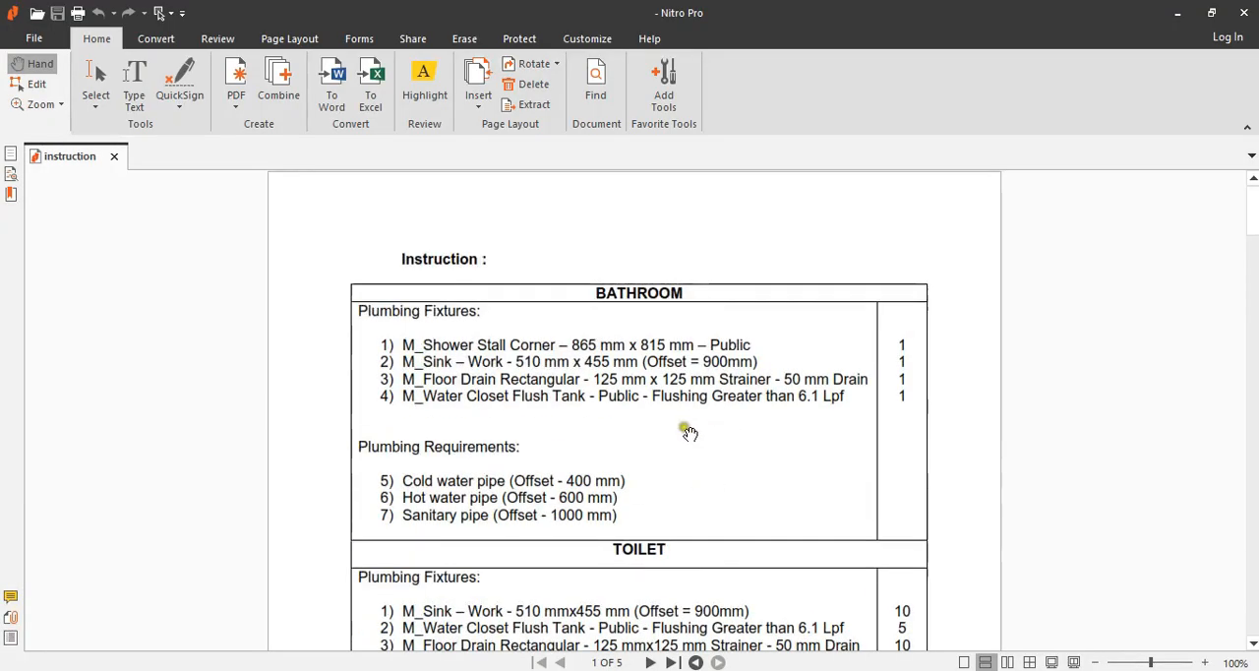
pyautogui.scroll(-1, 551, 314)
pyautogui.scroll(1, 629, 306)
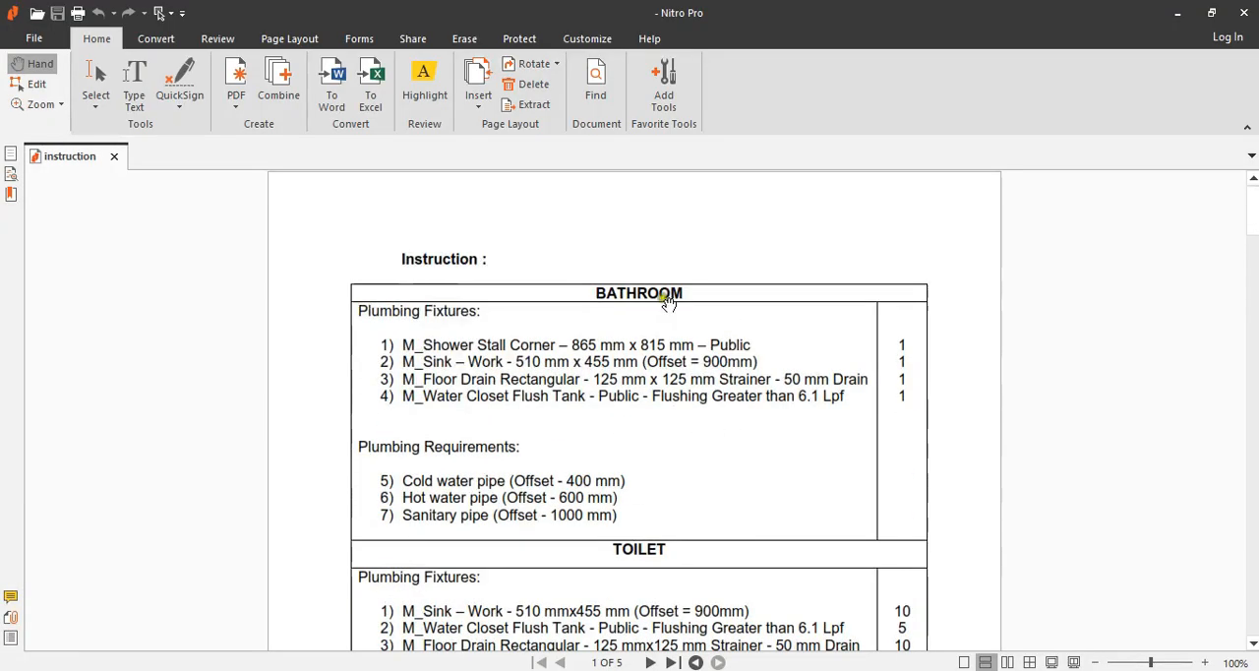
pyautogui.scroll(-1, 669, 523)
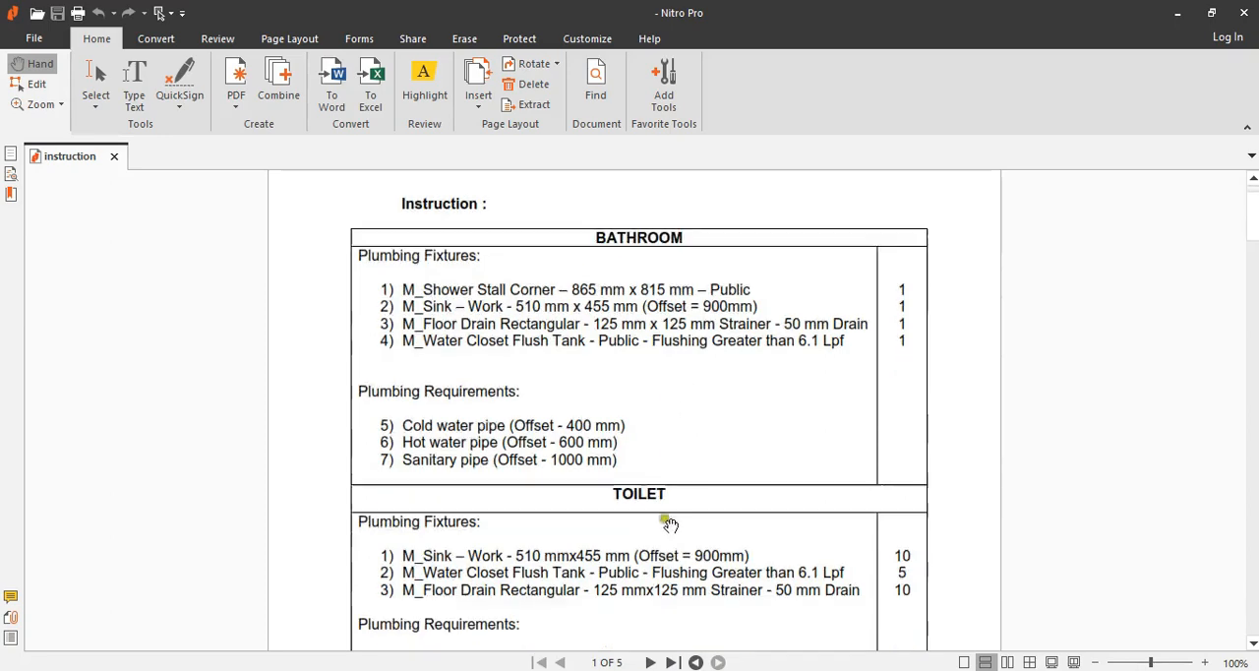
pyautogui.scroll(-2, 672, 501)
pyautogui.scroll(2, 611, 429)
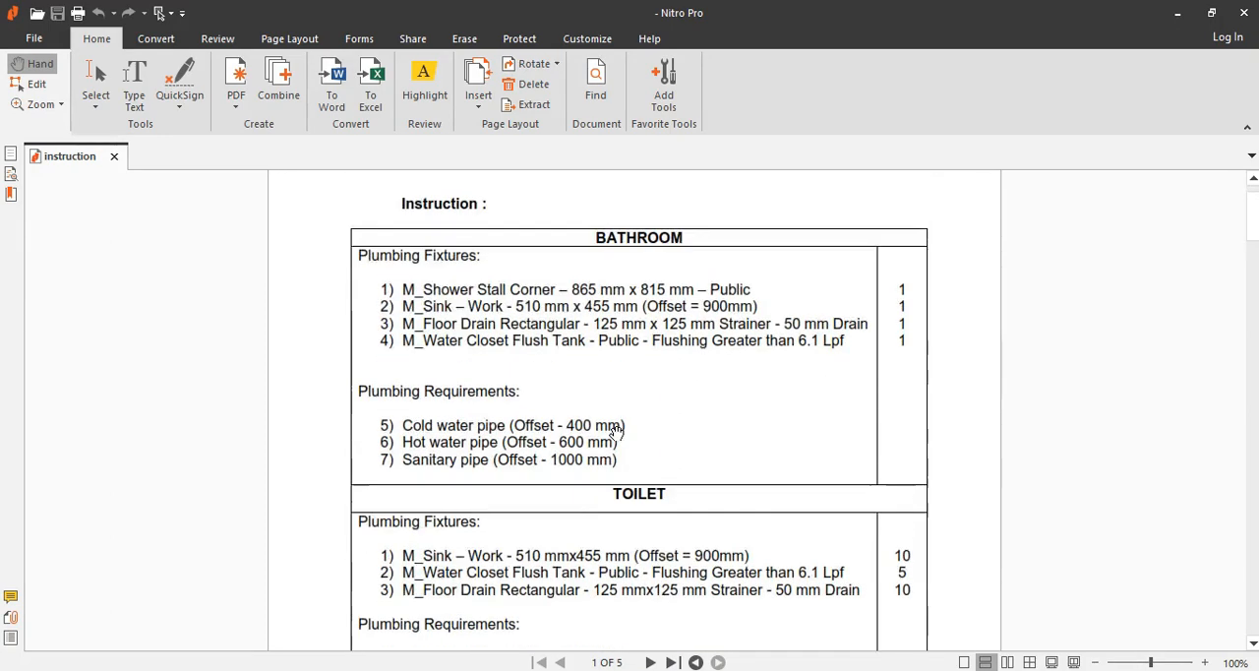
# Examine the page 2 floor plan for the fixture layout, grid dimensions, septic tank and water meter.
pyautogui.scroll(-20, 615, 429)
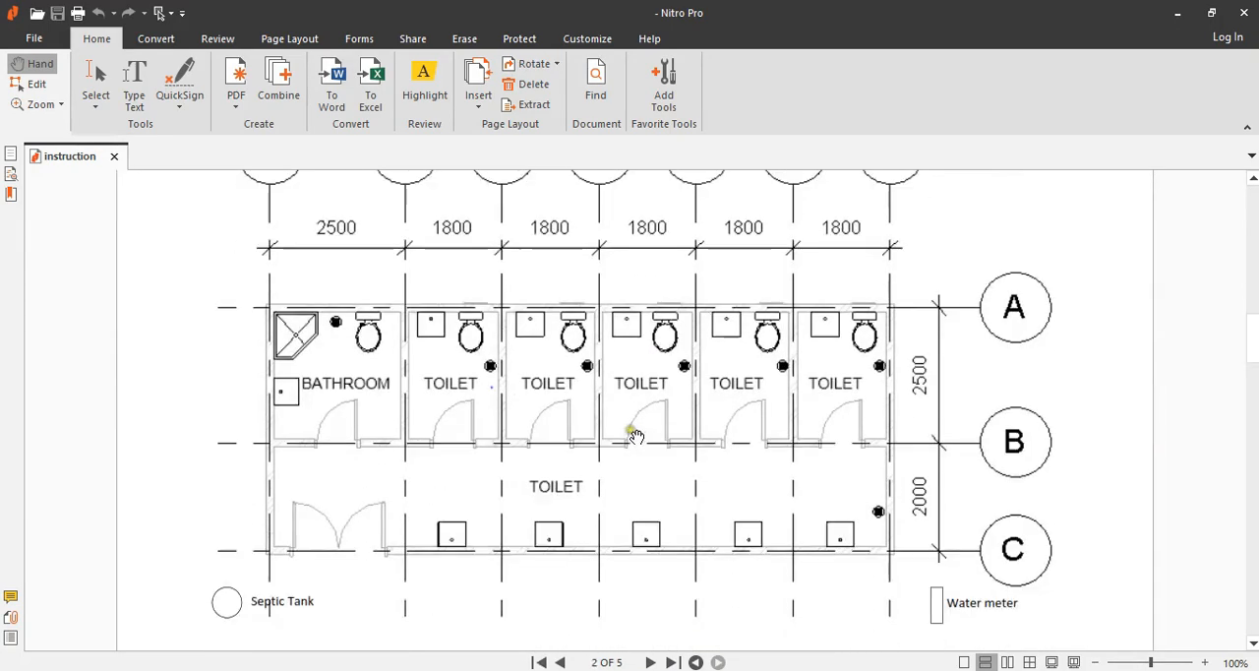
pyautogui.scroll(-1, 635, 432)
pyautogui.scroll(-3, 636, 433)
pyautogui.scroll(3, 636, 436)
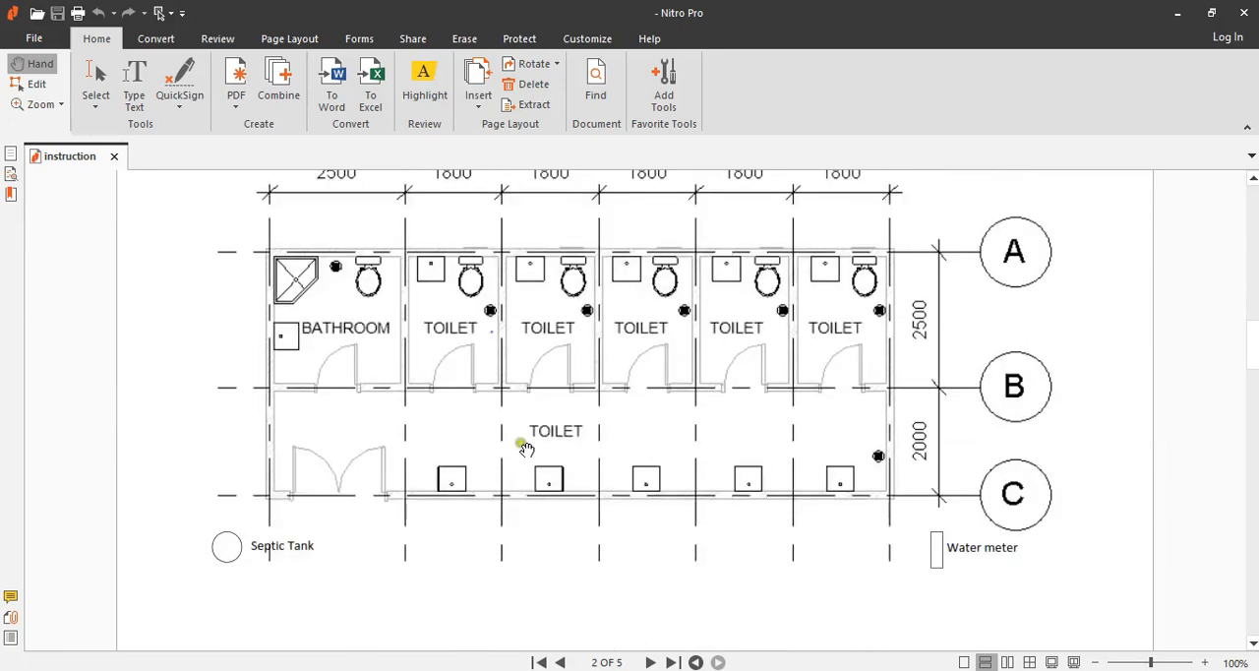
pyautogui.scroll(1, 397, 448)
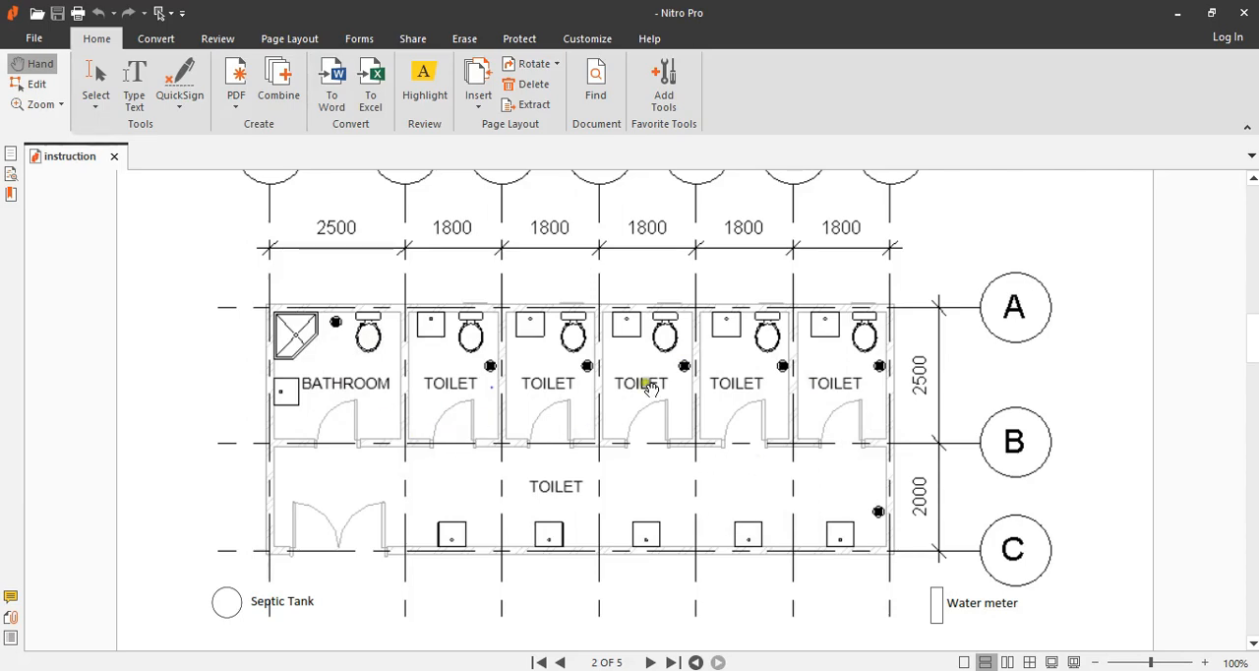
# Collapse the ribbon and examine the pipe layout plan on page 3 and the rear elevation on page 4.
pyautogui.doubleClick(103, 40)
pyautogui.scroll(-5, 561, 371)
pyautogui.scroll(-3, 566, 376)
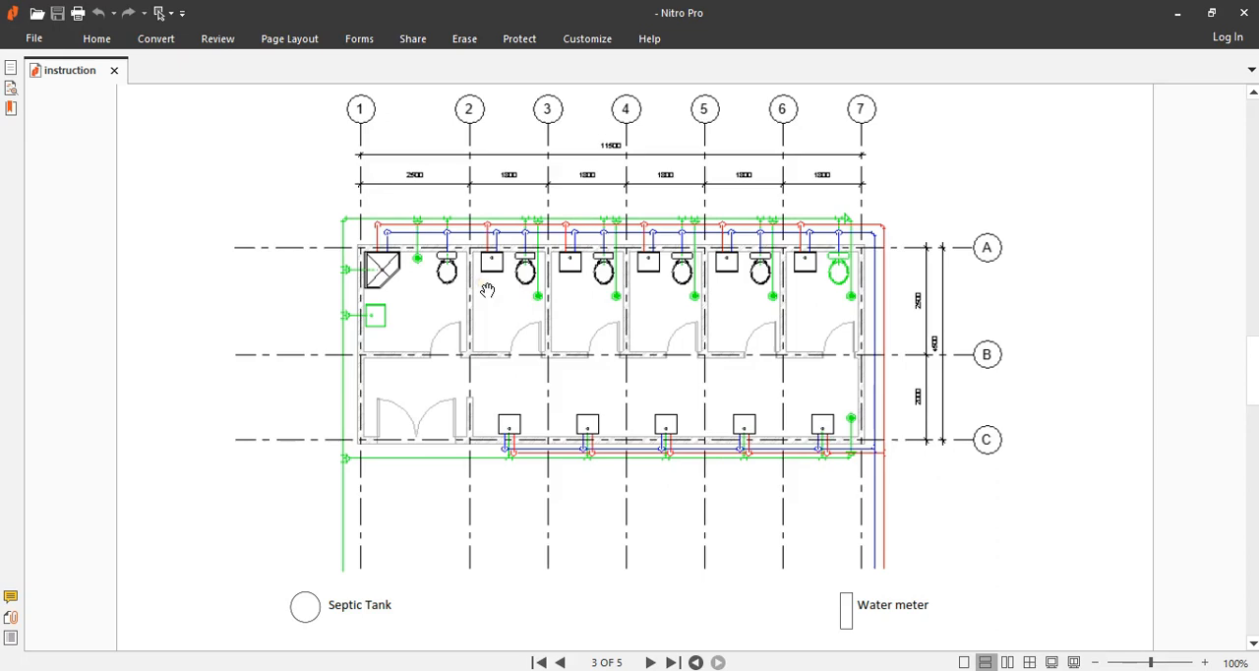
pyautogui.scroll(-12, 609, 343)
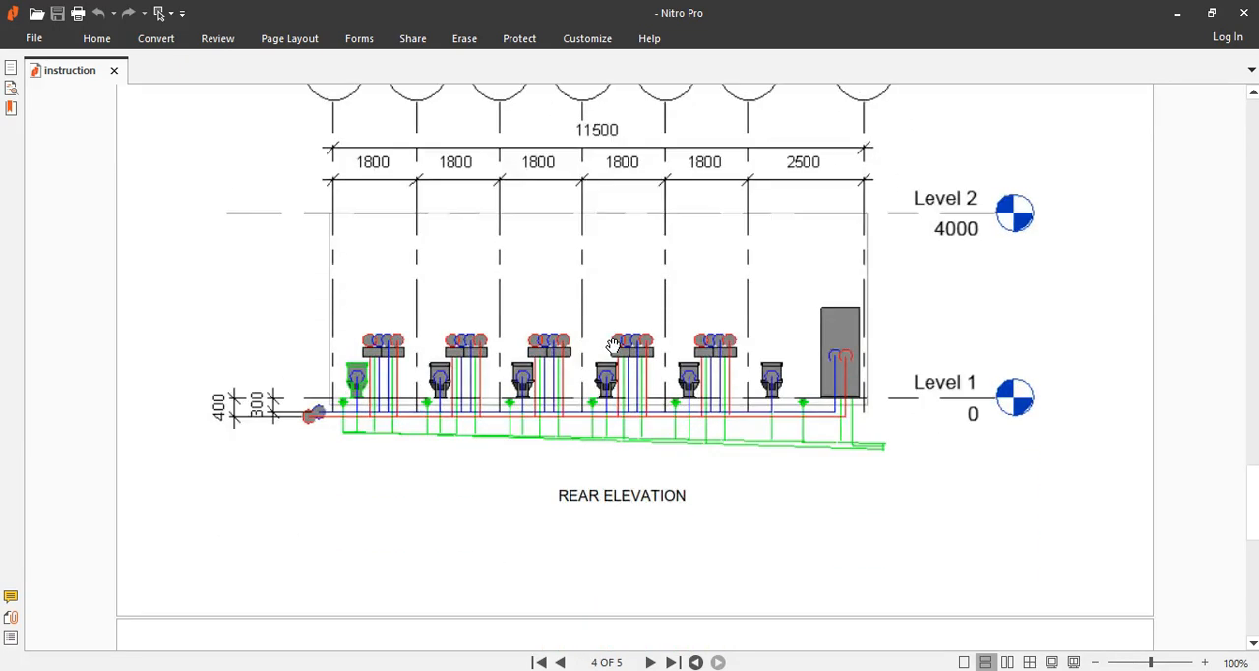
pyautogui.scroll(20, 753, 381)
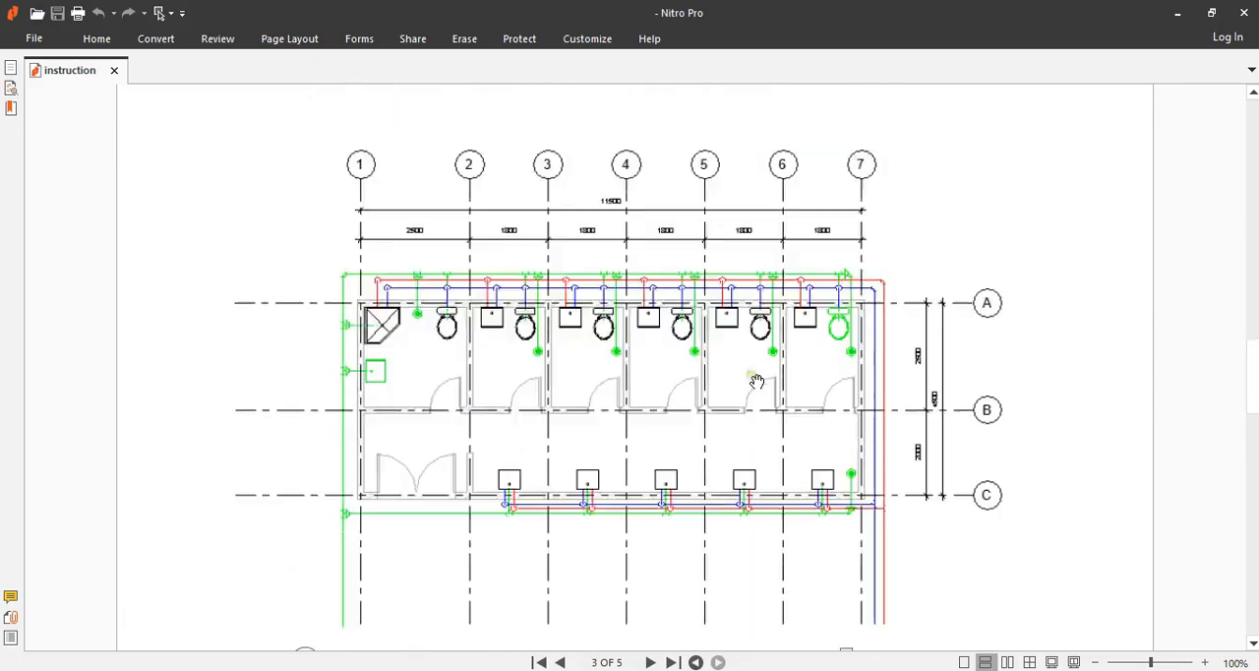
pyautogui.scroll(-3, 756, 382)
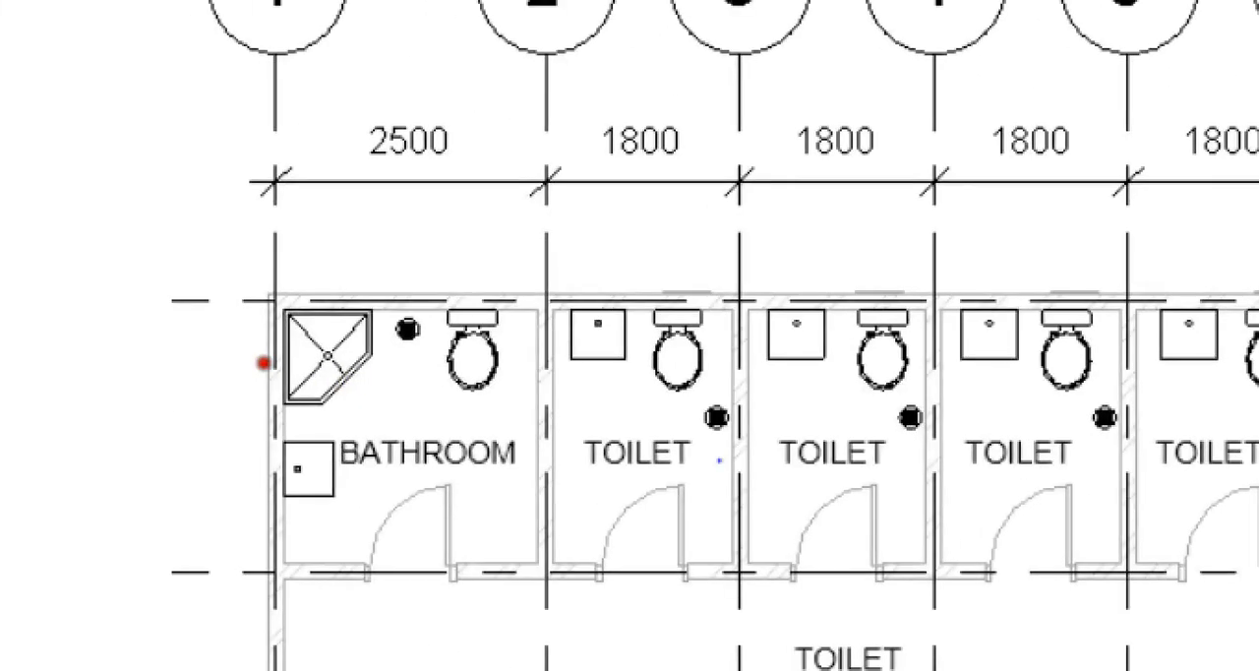
# Examine the Bathroom's water closet, floor drain, corner shower and sink positions on the page 2 floor plan.
pyautogui.moveTo(447, 334)
pyautogui.mouseDown()
pyautogui.moveTo(459, 364)
pyautogui.moveTo(509, 337)
pyautogui.mouseUp()
pyautogui.moveTo(411, 315)
pyautogui.mouseDown()
pyautogui.moveTo(391, 339)
pyautogui.moveTo(421, 354)
pyautogui.moveTo(422, 326)
pyautogui.mouseUp()
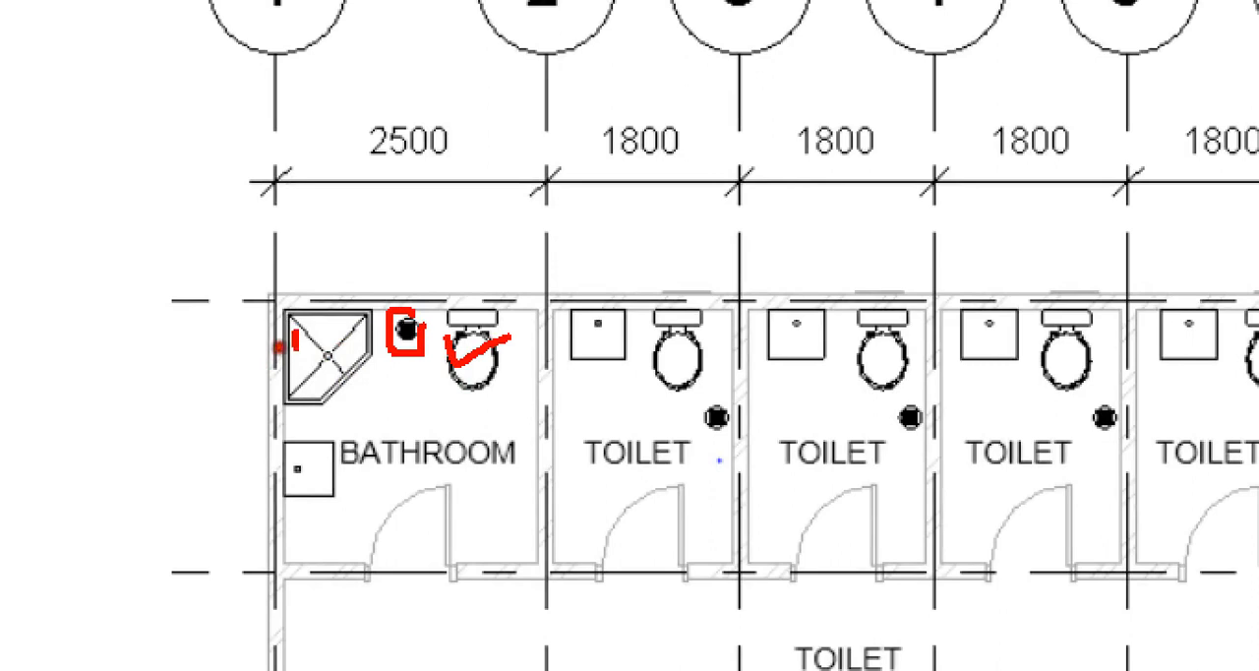
pyautogui.moveTo(293, 339); pyautogui.dragTo(356, 313)
pyautogui.moveTo(299, 469); pyautogui.dragTo(328, 455)
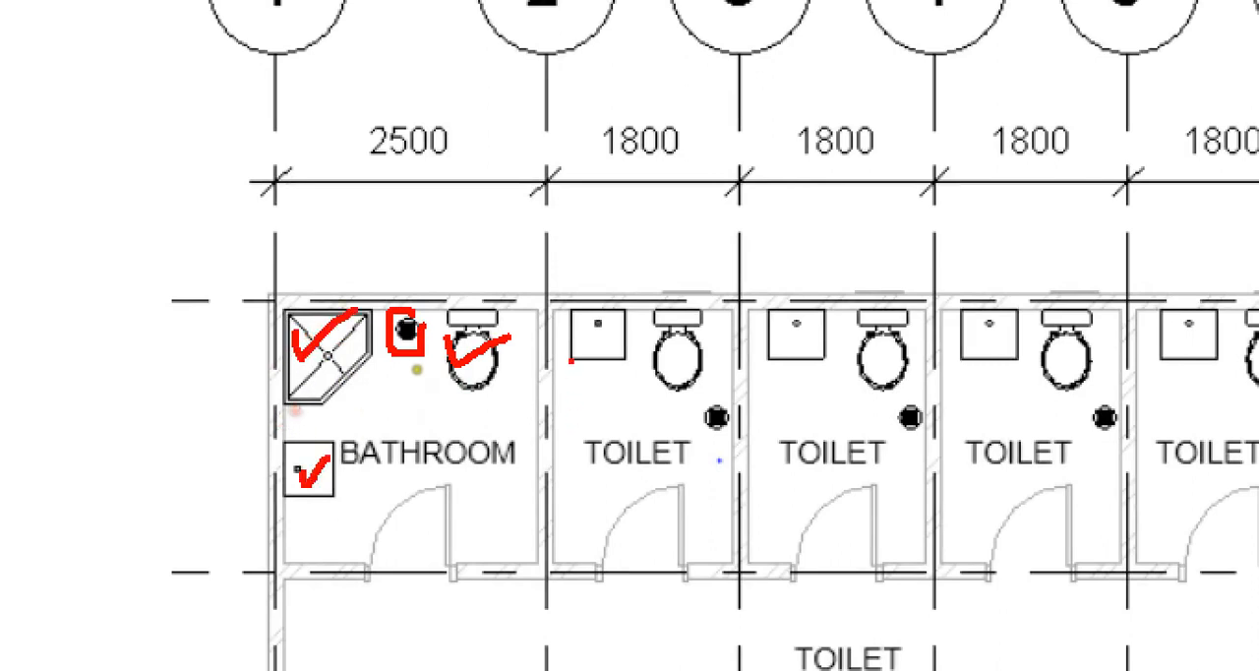
pyautogui.moveTo(529, 300)
pyautogui.mouseDown()
pyautogui.moveTo(516, 282)
pyautogui.moveTo(295, 295)
pyautogui.moveTo(298, 516)
pyautogui.moveTo(504, 450)
pyautogui.moveTo(525, 352)
pyautogui.mouseUp()
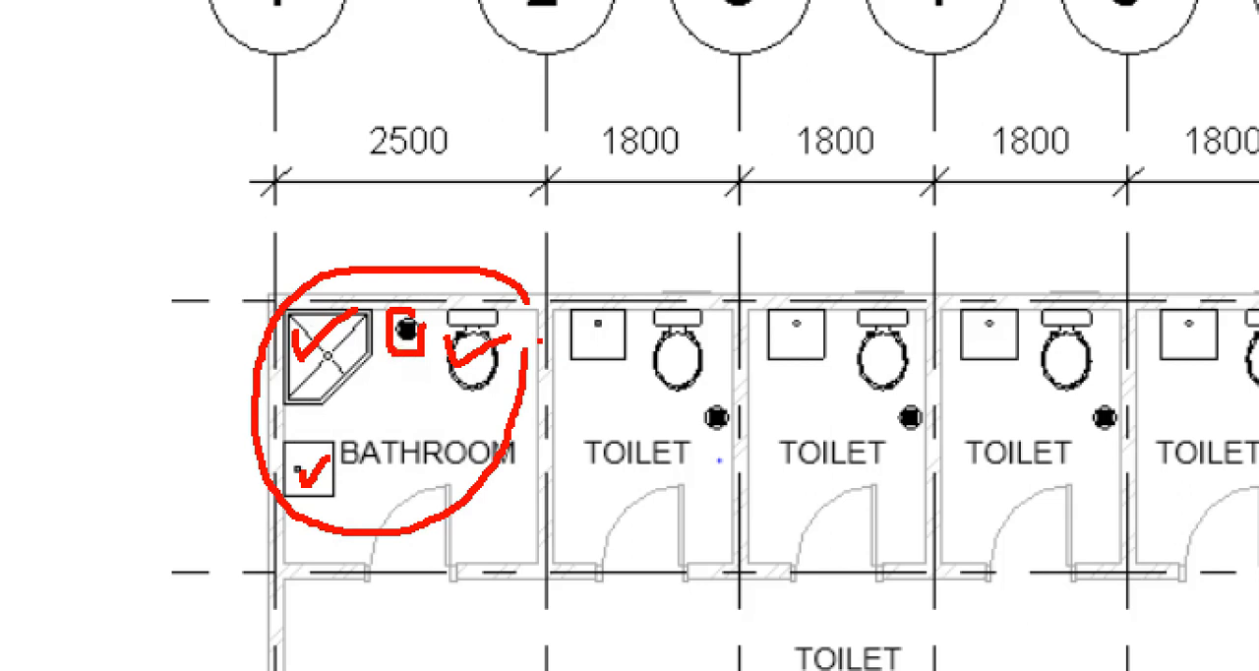
pyautogui.moveTo(370, 495); pyautogui.dragTo(480, 495)
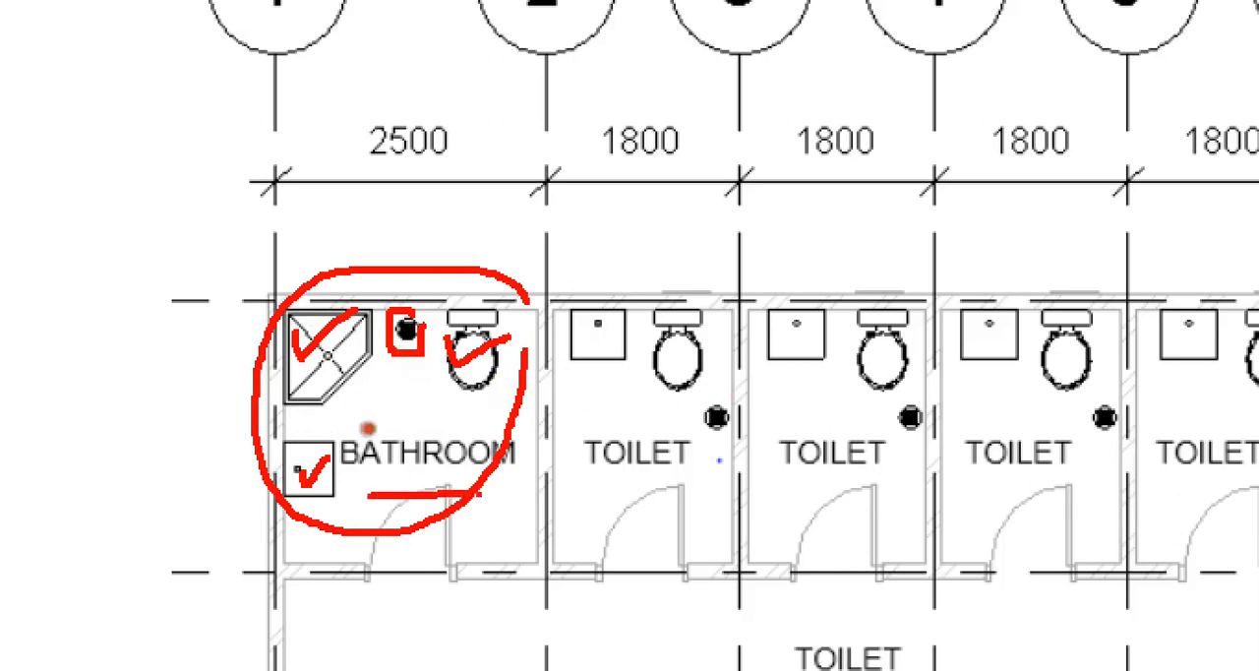
pyautogui.press('Escape')
# Examine the floor drain, water closet and sink positions in the first toilet cubicle between grids 2 and 3.
pyautogui.hotkey('ctrl', '1')
pyautogui.click(456, 422)
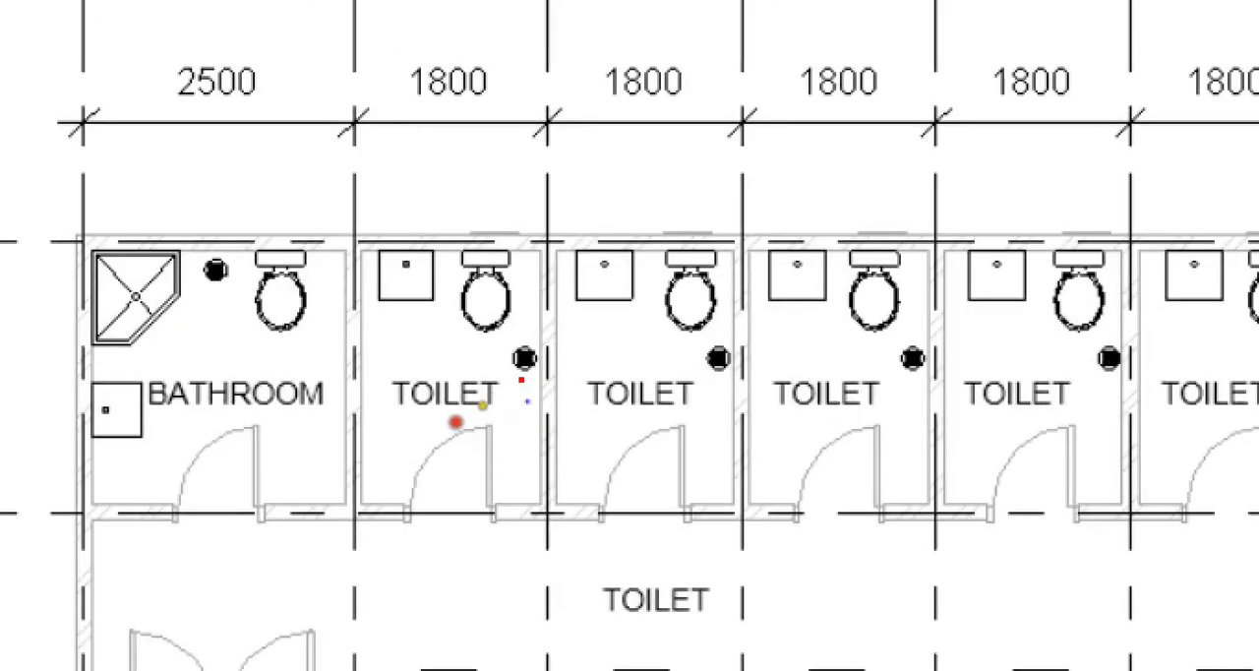
pyautogui.moveTo(478, 385)
pyautogui.mouseDown()
pyautogui.moveTo(483, 396)
pyautogui.moveTo(546, 349)
pyautogui.mouseUp()
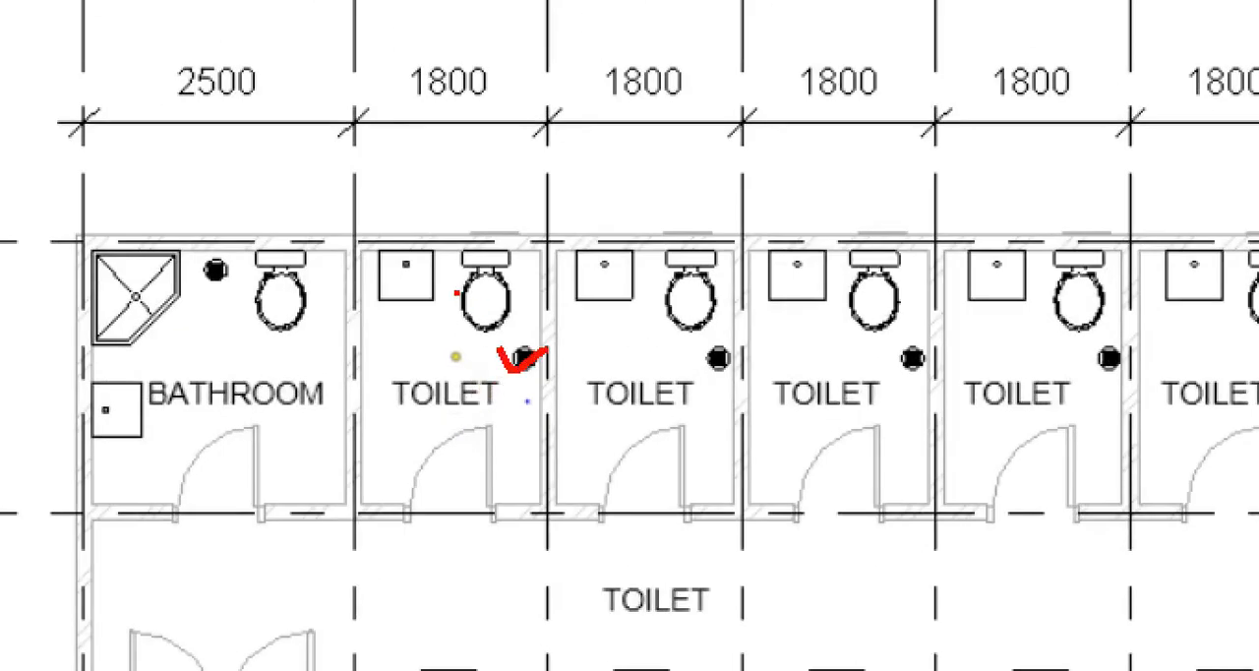
pyautogui.moveTo(454, 295); pyautogui.dragTo(519, 284)
pyautogui.moveTo(365, 262)
pyautogui.mouseDown()
pyautogui.moveTo(385, 289)
pyautogui.moveTo(471, 242)
pyautogui.mouseUp()
pyautogui.press('Escape')
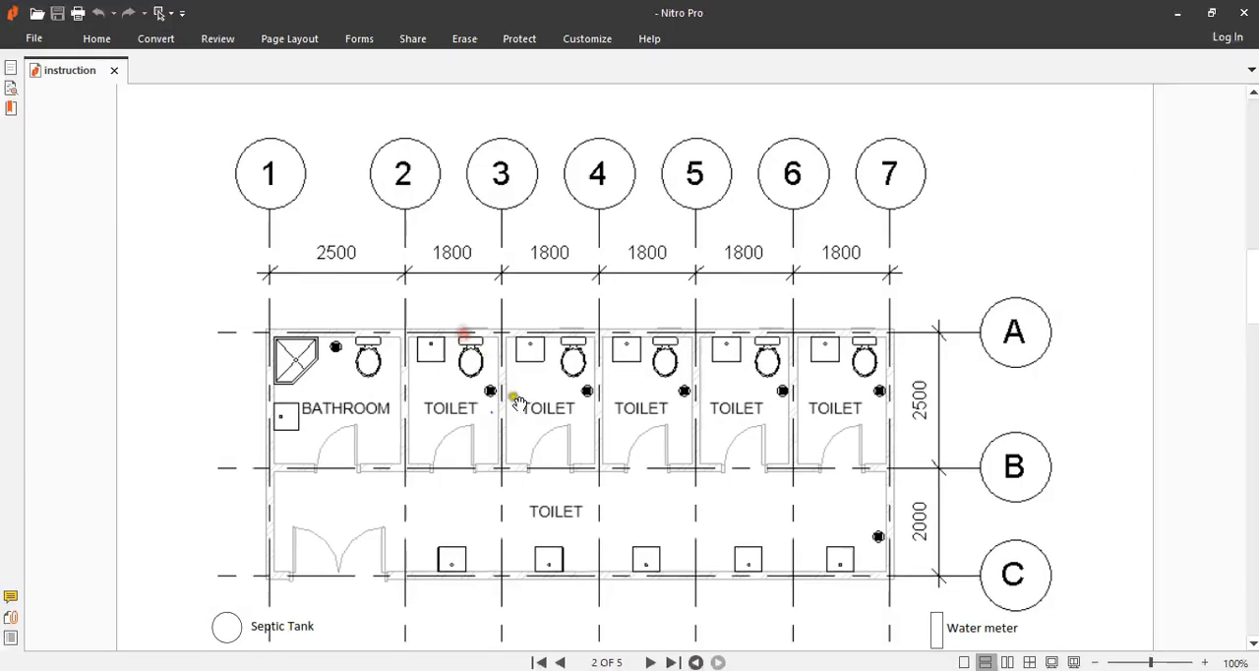
# Examine the sinks and floor drain of the shared Toilet area between grids B and C.
pyautogui.hotkey('ctrl', '1')
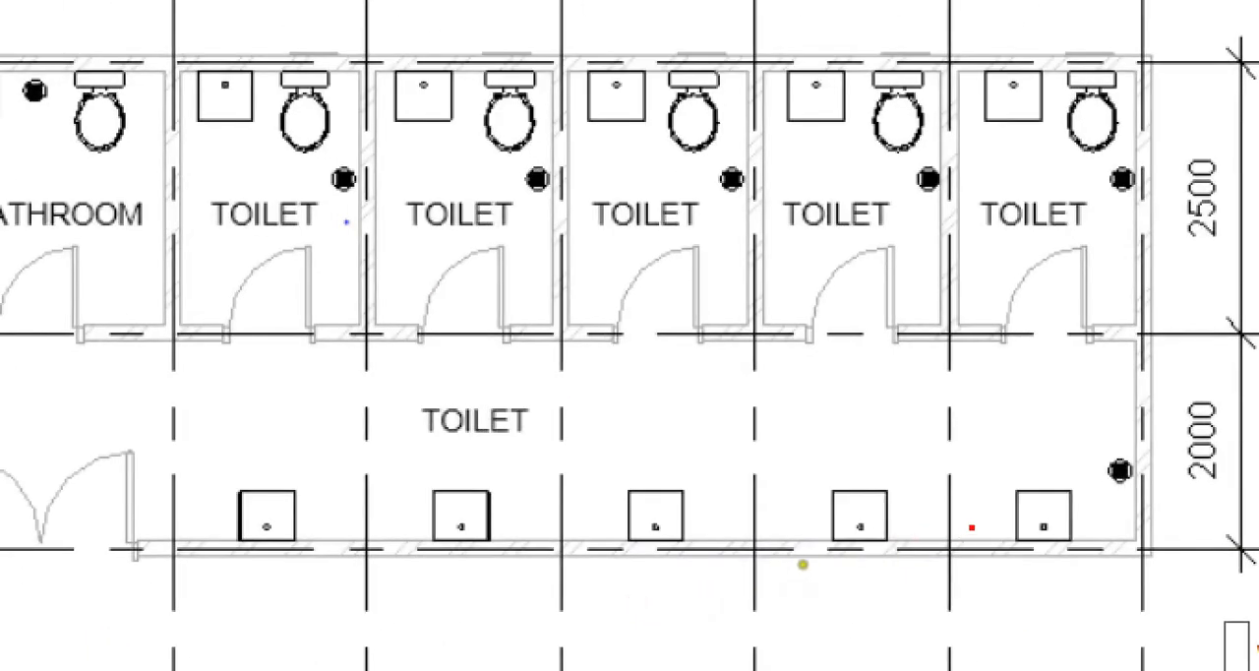
pyautogui.moveTo(991, 479); pyautogui.dragTo(1034, 501)
pyautogui.moveTo(1096, 445); pyautogui.dragTo(1130, 453)
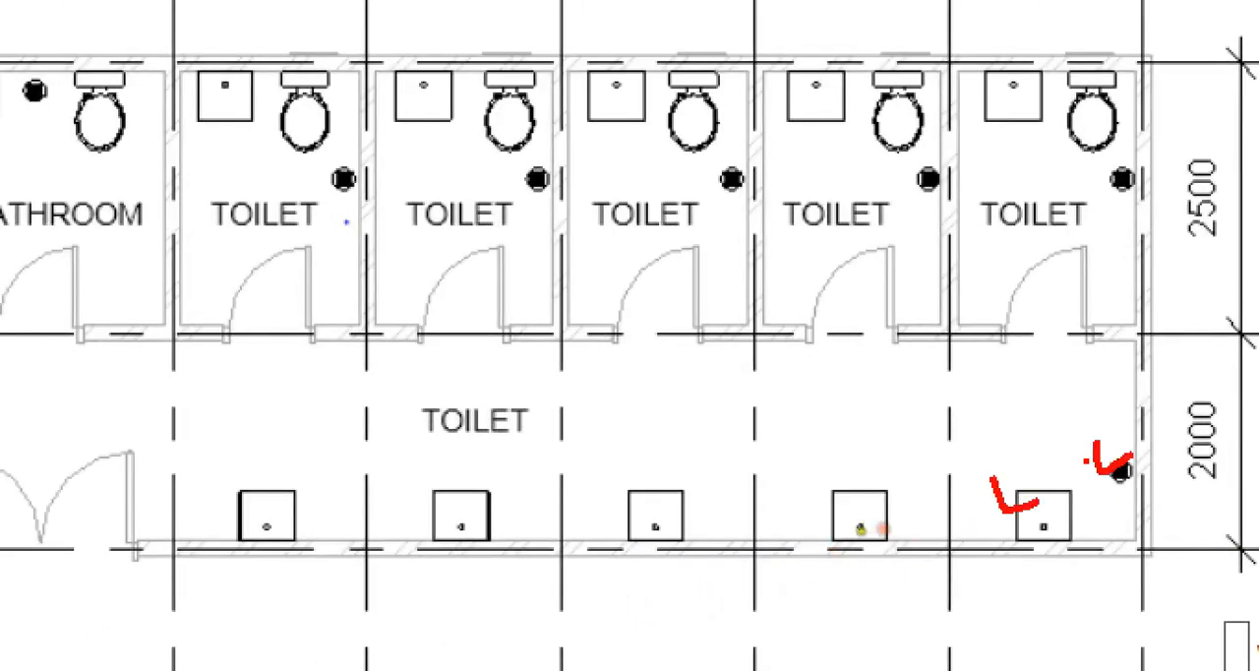
pyautogui.press('Escape')
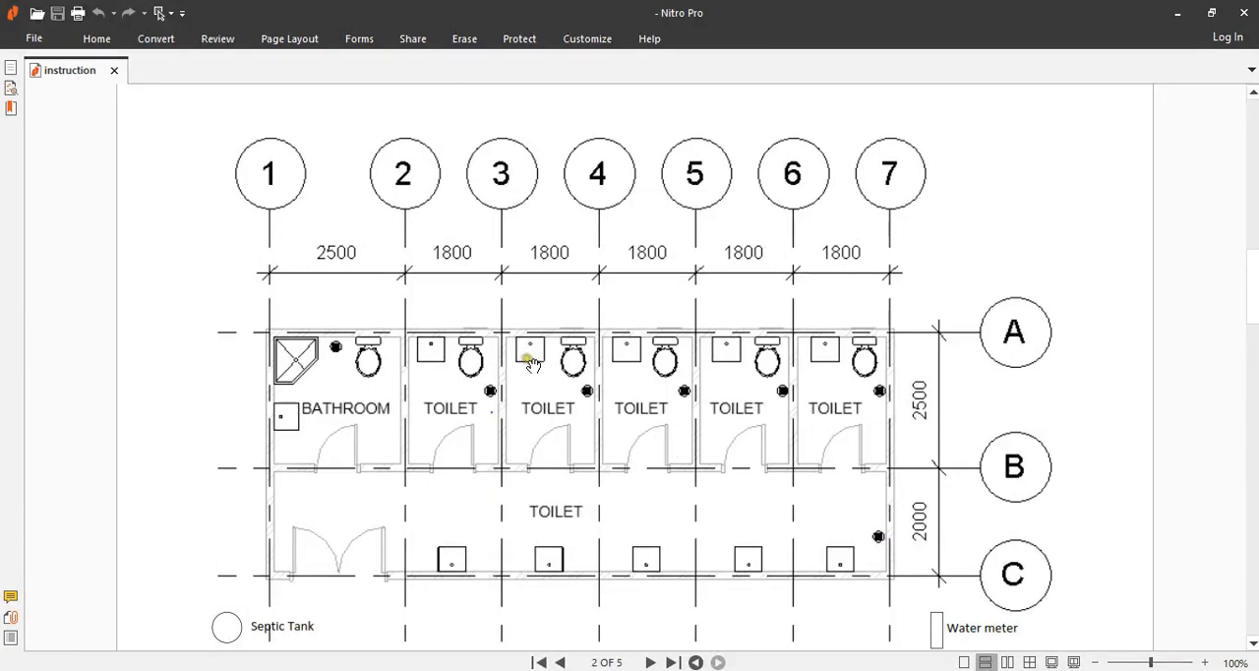
# Check the fixture names, sizes and quantities listed for the Bathroom and Toilet on page 1 against the plan.
pyautogui.scroll(15, 518, 381)
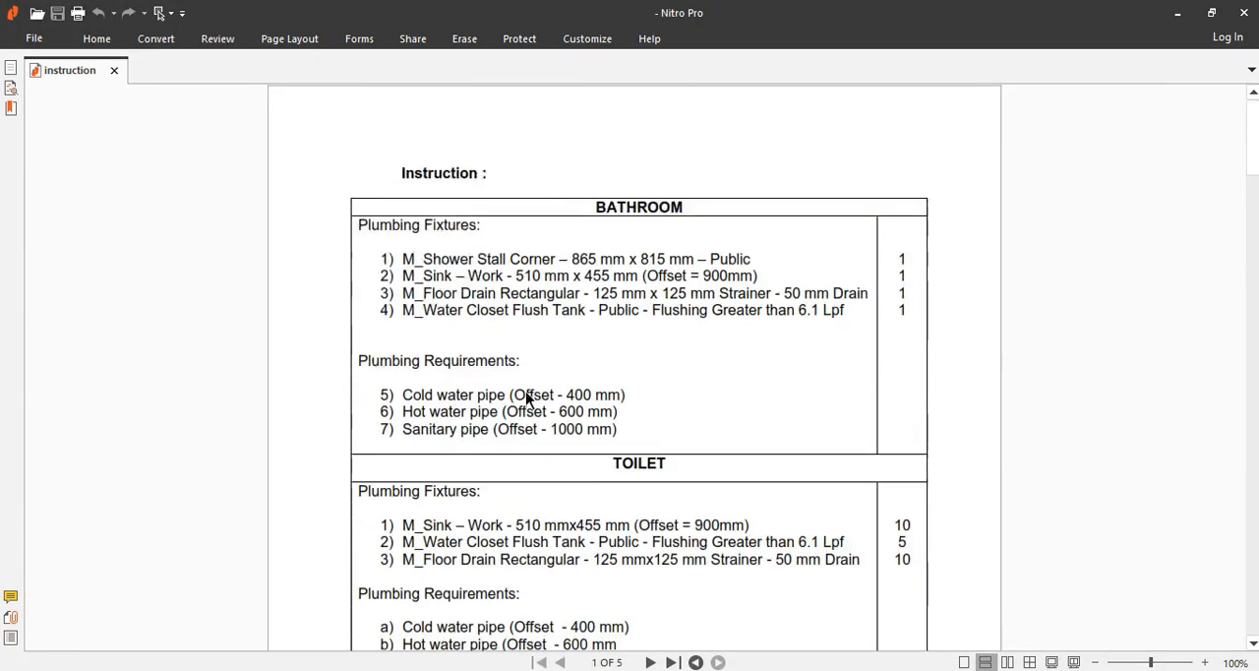
pyautogui.scroll(-3, 499, 335)
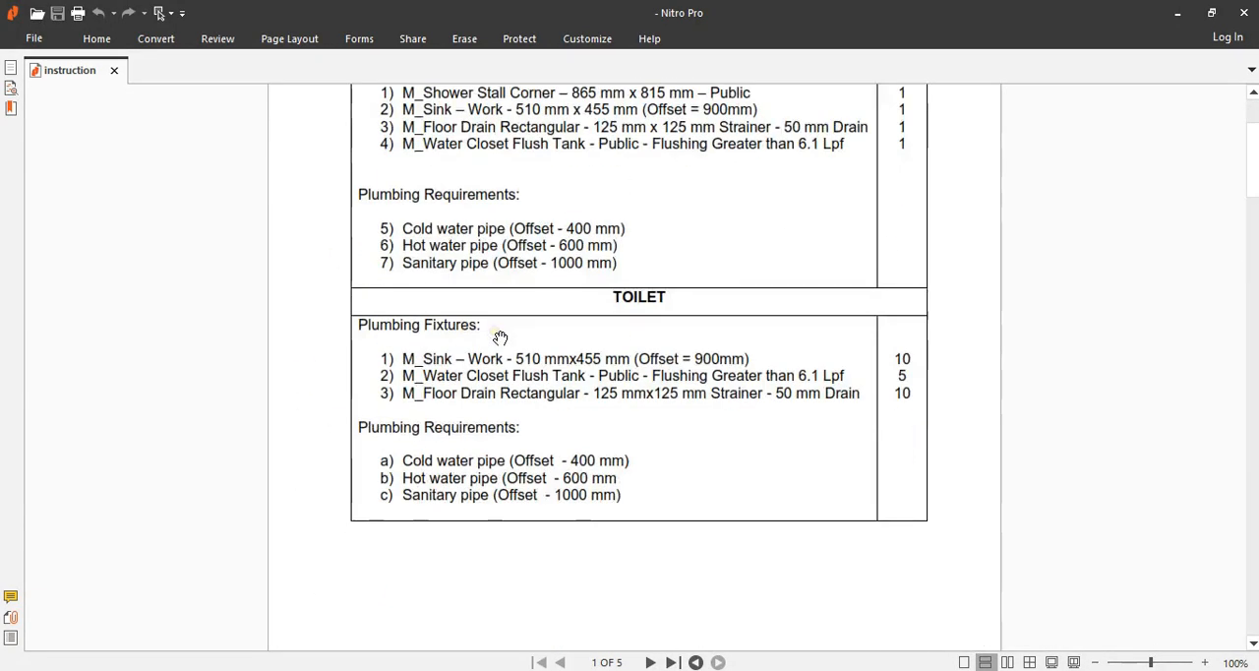
pyautogui.scroll(2, 500, 337)
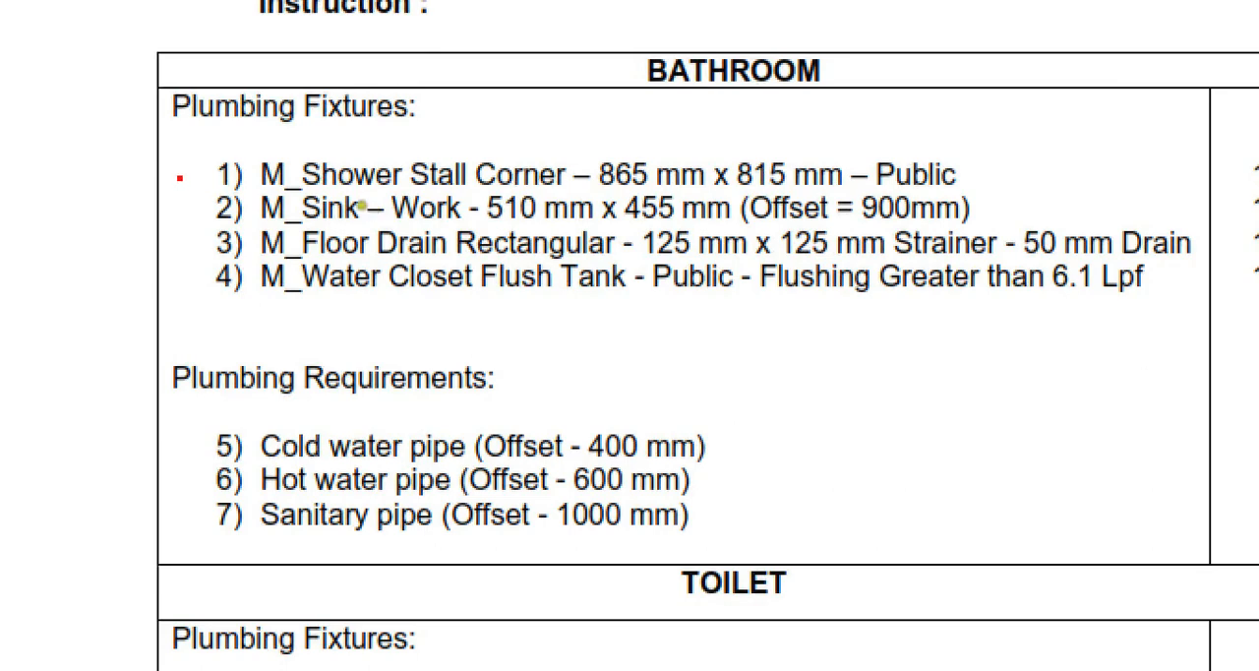
pyautogui.moveTo(303, 194); pyautogui.dragTo(470, 197)
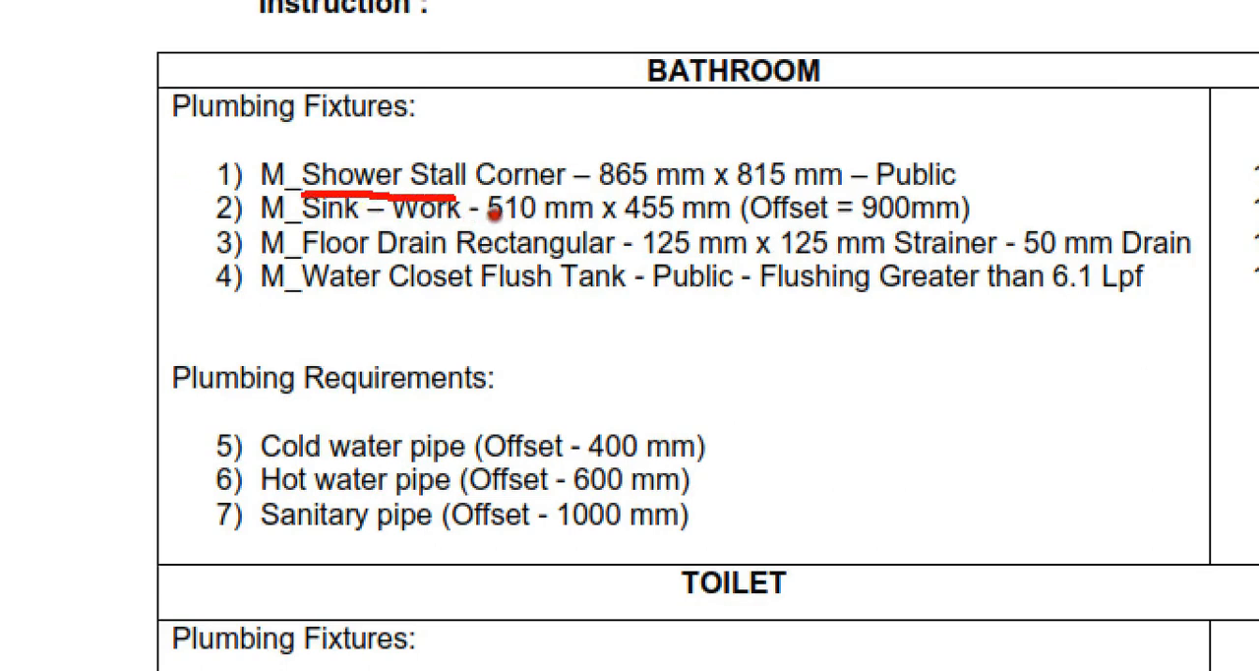
pyautogui.moveTo(293, 228); pyautogui.dragTo(403, 229)
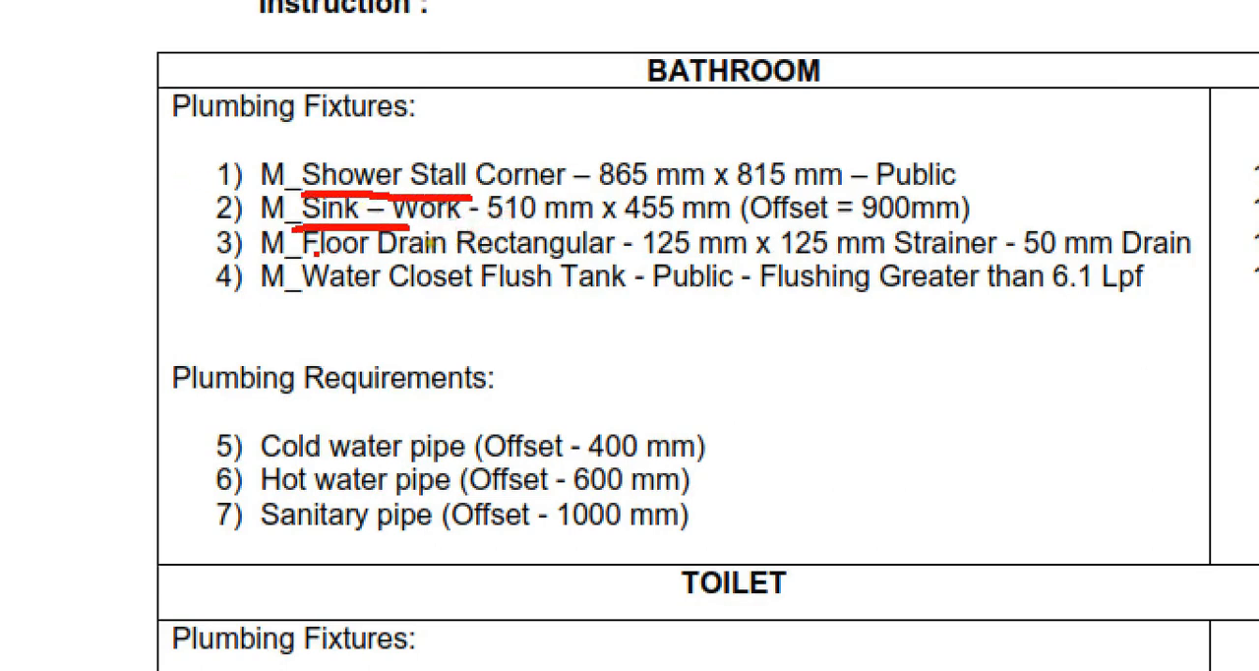
pyautogui.moveTo(314, 255); pyautogui.dragTo(425, 255)
pyautogui.click(320, 292)
pyautogui.moveTo(320, 293); pyautogui.dragTo(444, 292)
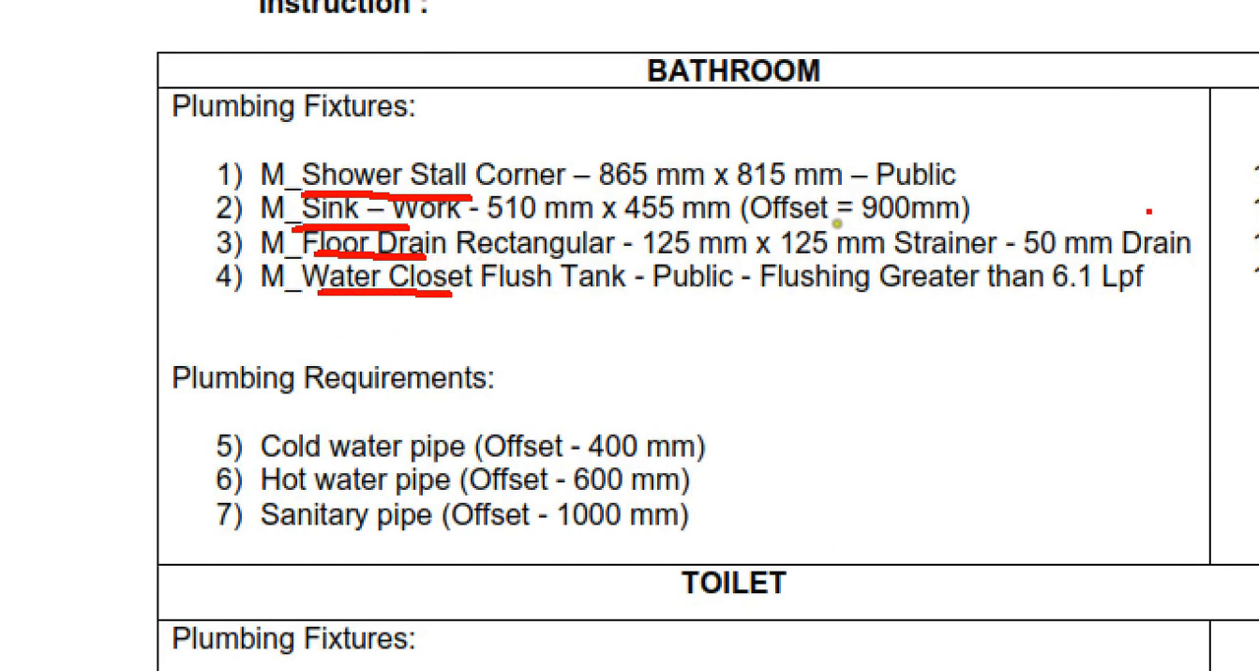
pyautogui.moveTo(1079, 155)
pyautogui.mouseDown()
pyautogui.moveTo(527, 96)
pyautogui.moveTo(158, 201)
pyautogui.moveTo(445, 348)
pyautogui.moveTo(1062, 352)
pyautogui.moveTo(1129, 308)
pyautogui.mouseUp()
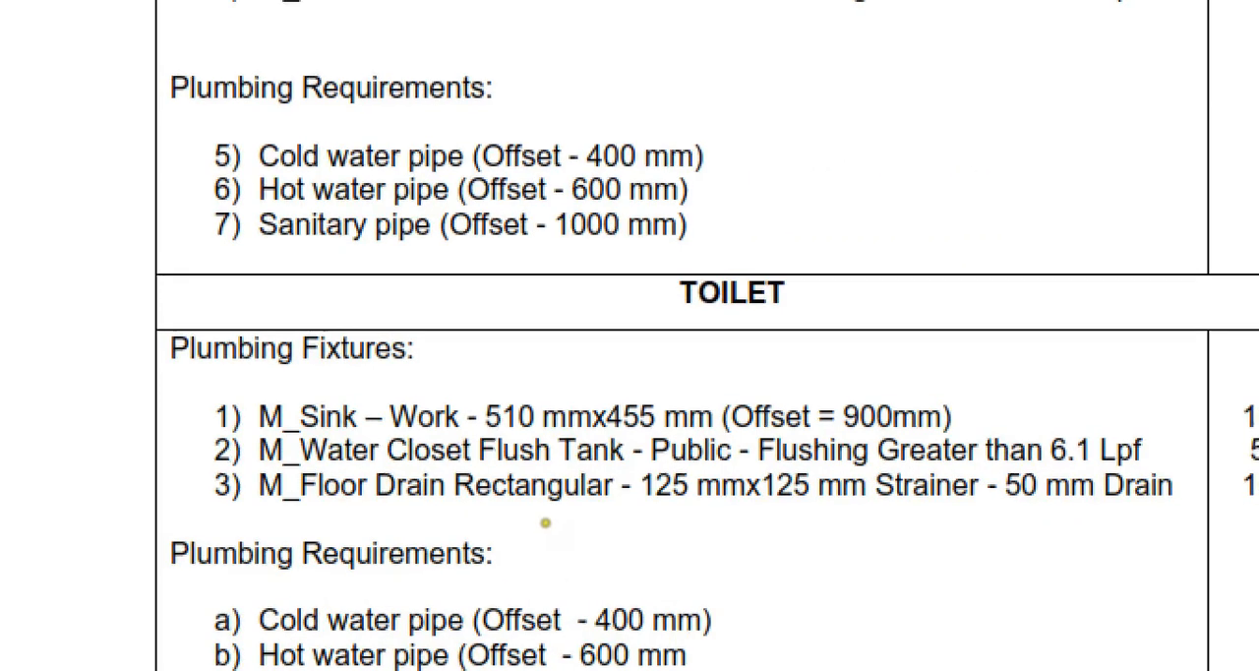
pyautogui.moveTo(869, 382)
pyautogui.mouseDown()
pyautogui.moveTo(674, 352)
pyautogui.moveTo(276, 329)
pyautogui.moveTo(300, 551)
pyautogui.moveTo(924, 549)
pyautogui.mouseUp()
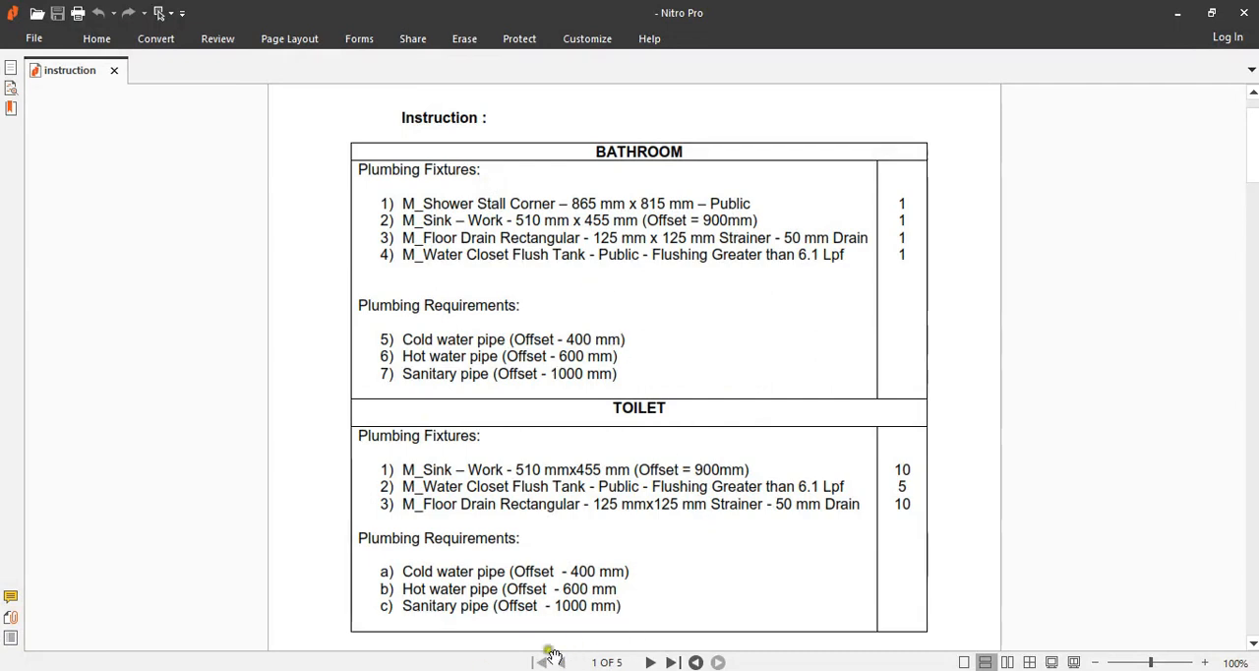
# Switch back to the Revit start page.
pyautogui.hotkey('alt', 'Tab')
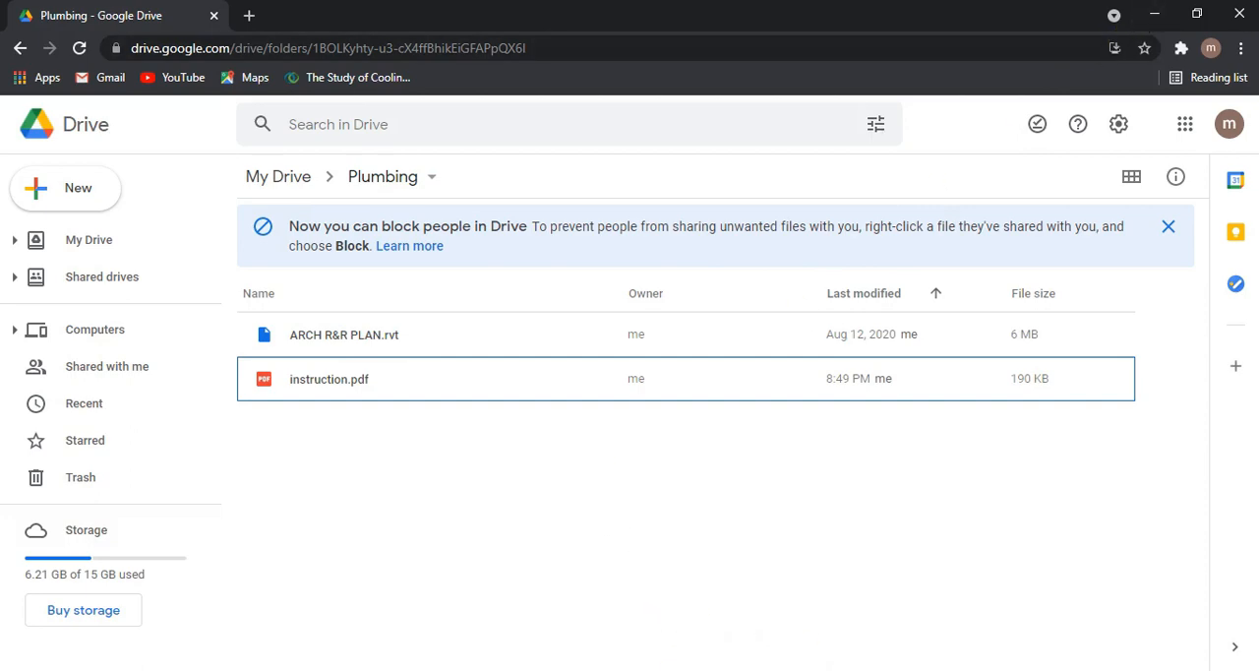
pyautogui.click(659, 670)
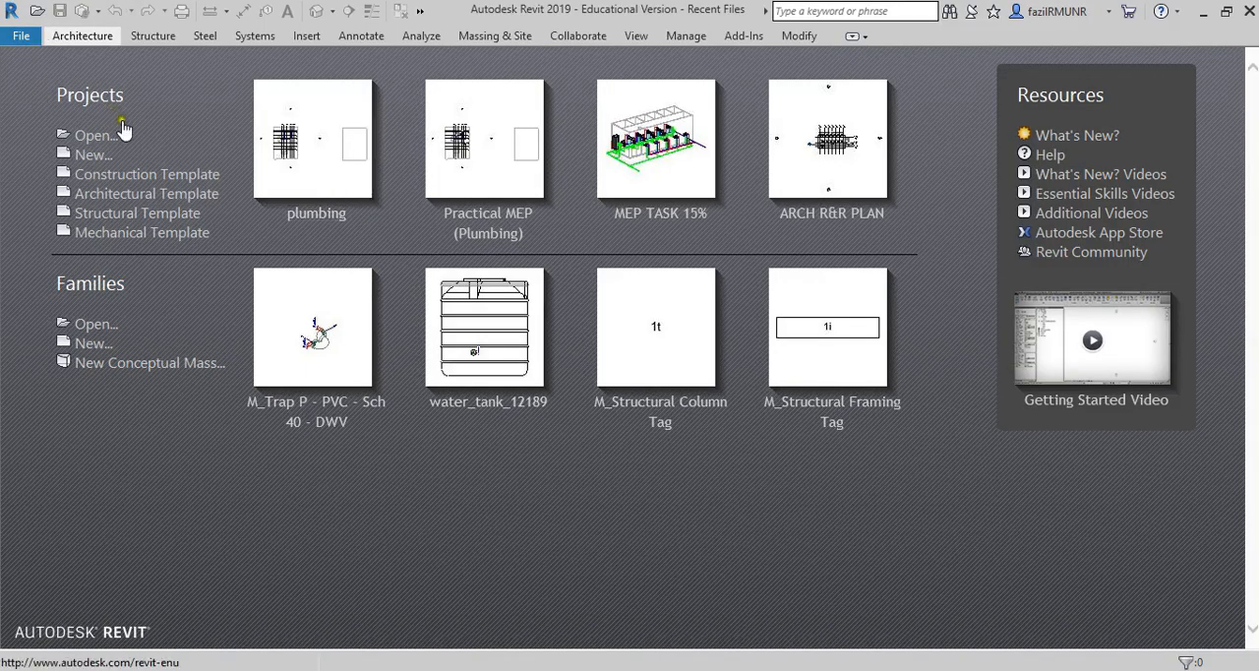
# Start a new project and browse the Malaysia template folder, listing the template files with details.
pyautogui.click(104, 156)
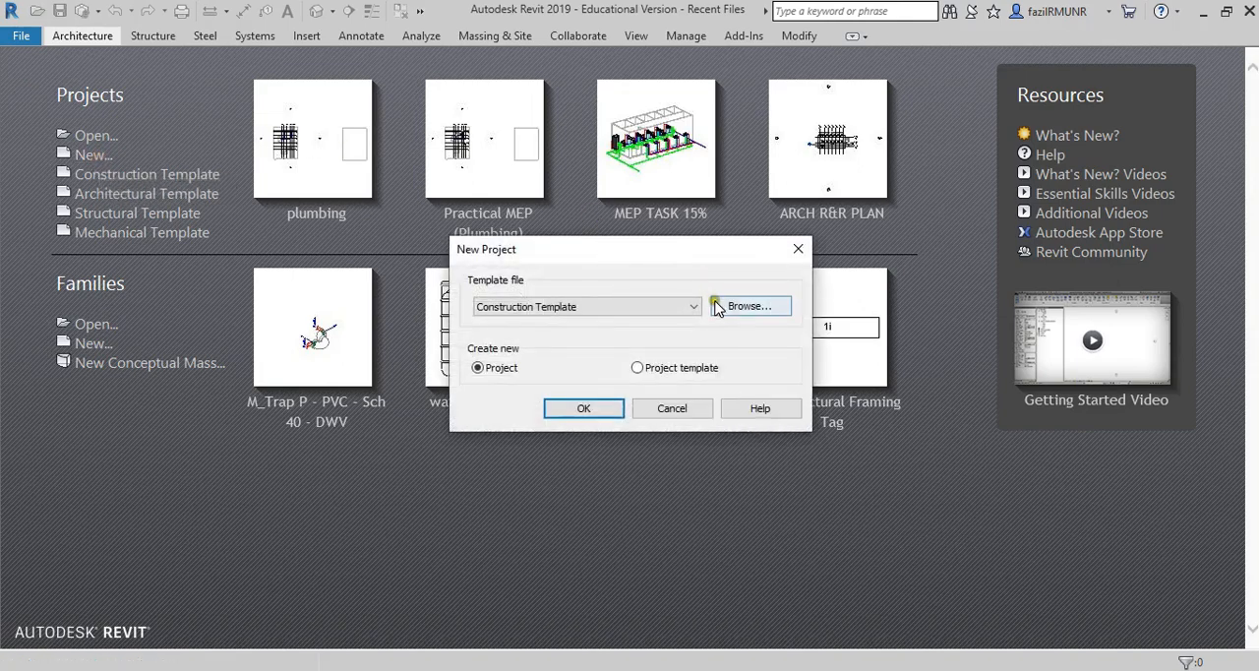
pyautogui.click(750, 306)
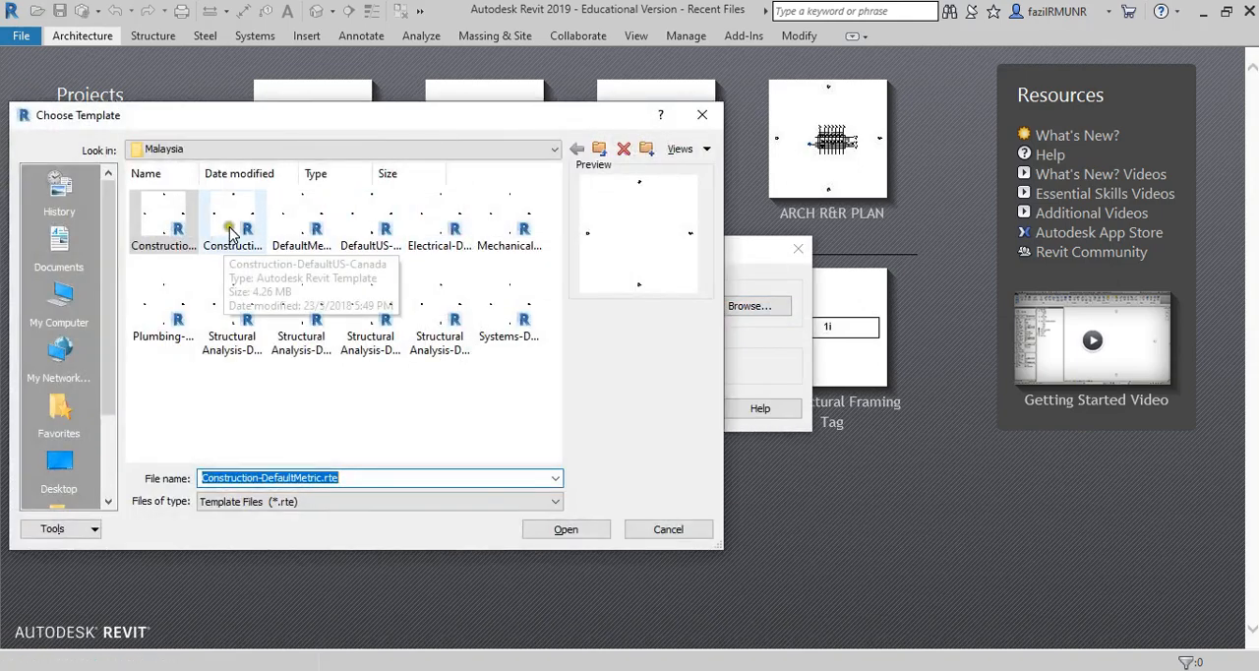
pyautogui.click(172, 156)
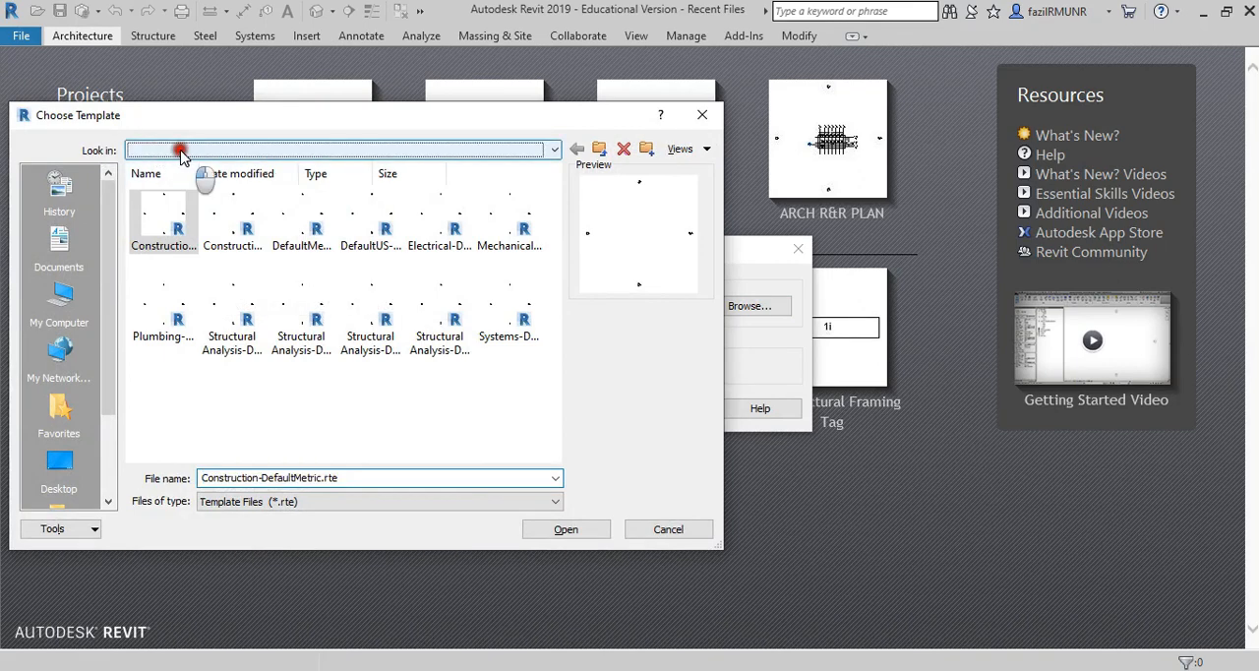
pyautogui.click(243, 199)
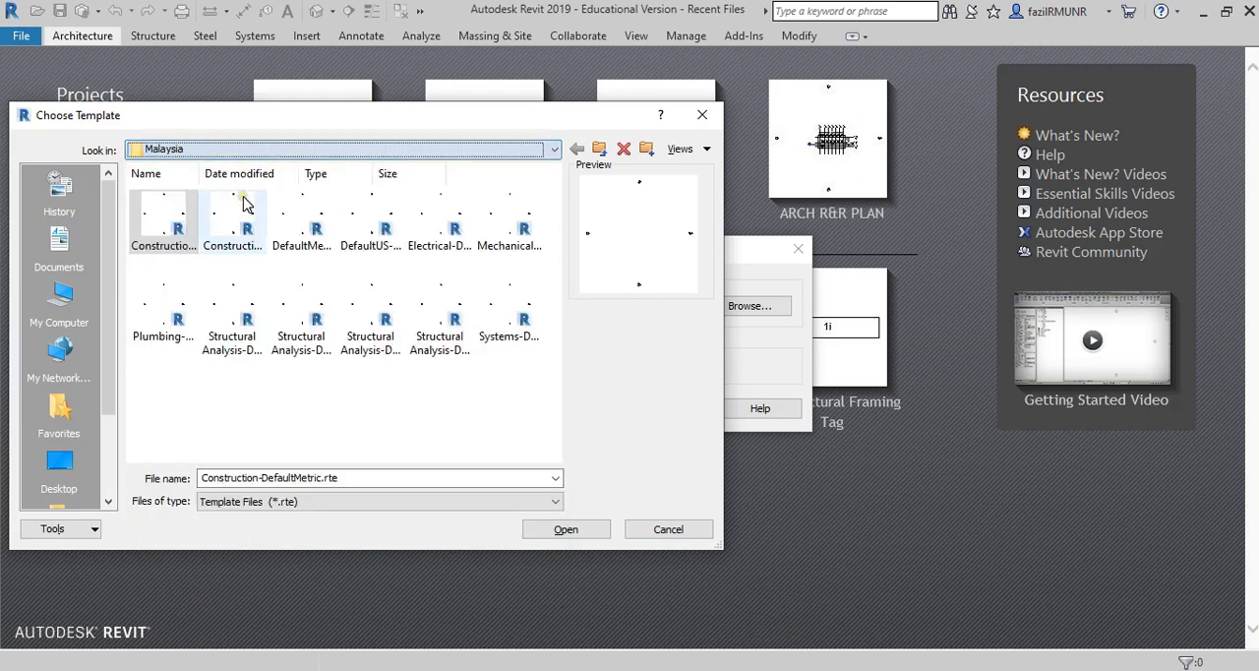
pyautogui.click(246, 390)
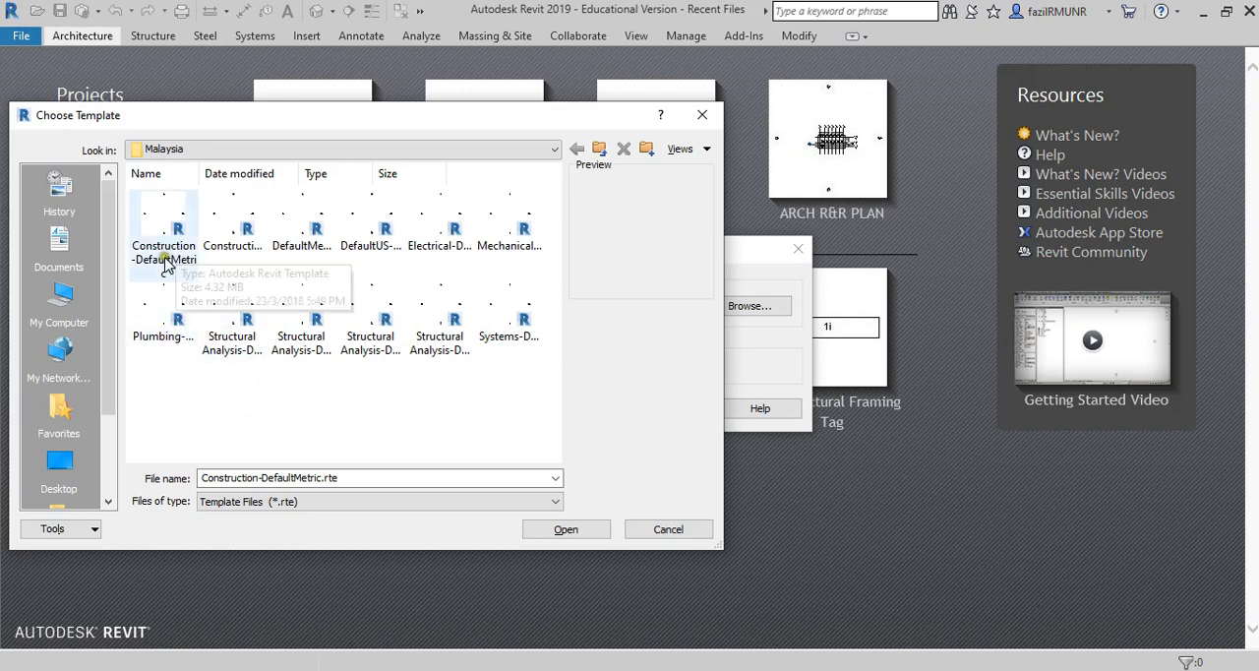
pyautogui.click(163, 337)
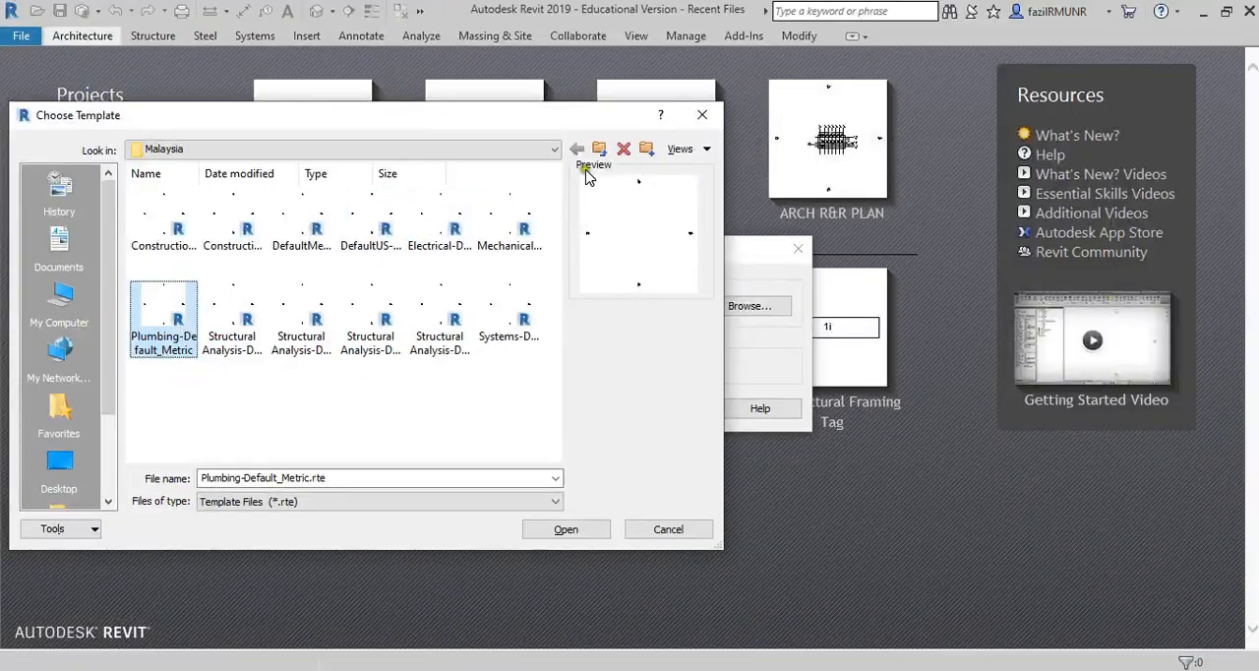
pyautogui.click(685, 148)
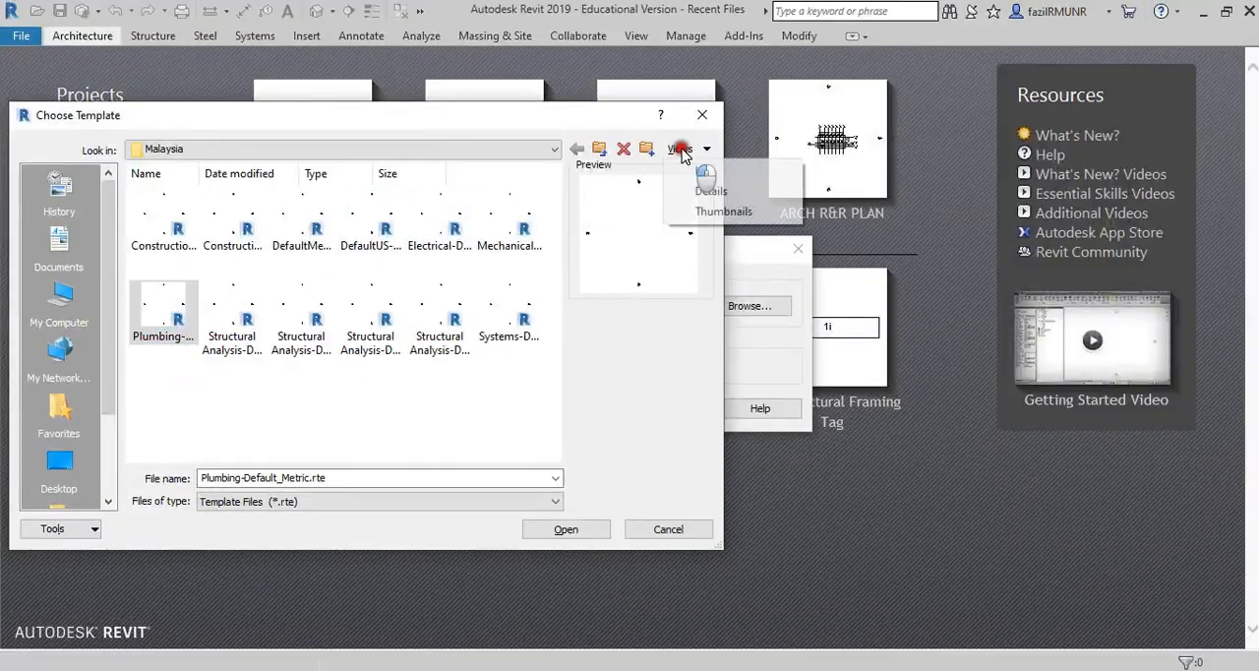
pyautogui.click(706, 191)
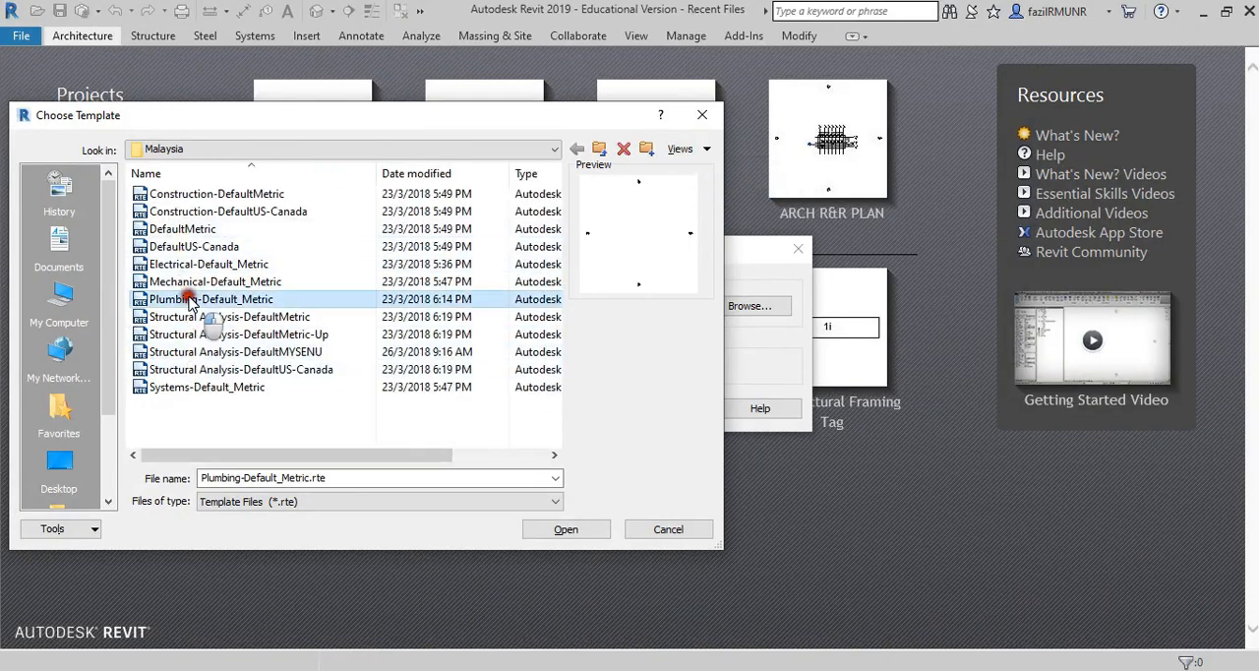
# Create the new project from the Plumbing-Default_Metric.rte template.
pyautogui.click(152, 300)
pyautogui.hotkey('ctrl', '1')
pyautogui.click(136, 299)
pyautogui.moveTo(167, 317)
pyautogui.mouseDown()
pyautogui.moveTo(478, 292)
pyautogui.moveTo(324, 275)
pyautogui.moveTo(155, 284)
pyautogui.moveTo(133, 320)
pyautogui.mouseUp()
pyautogui.press('Escape')
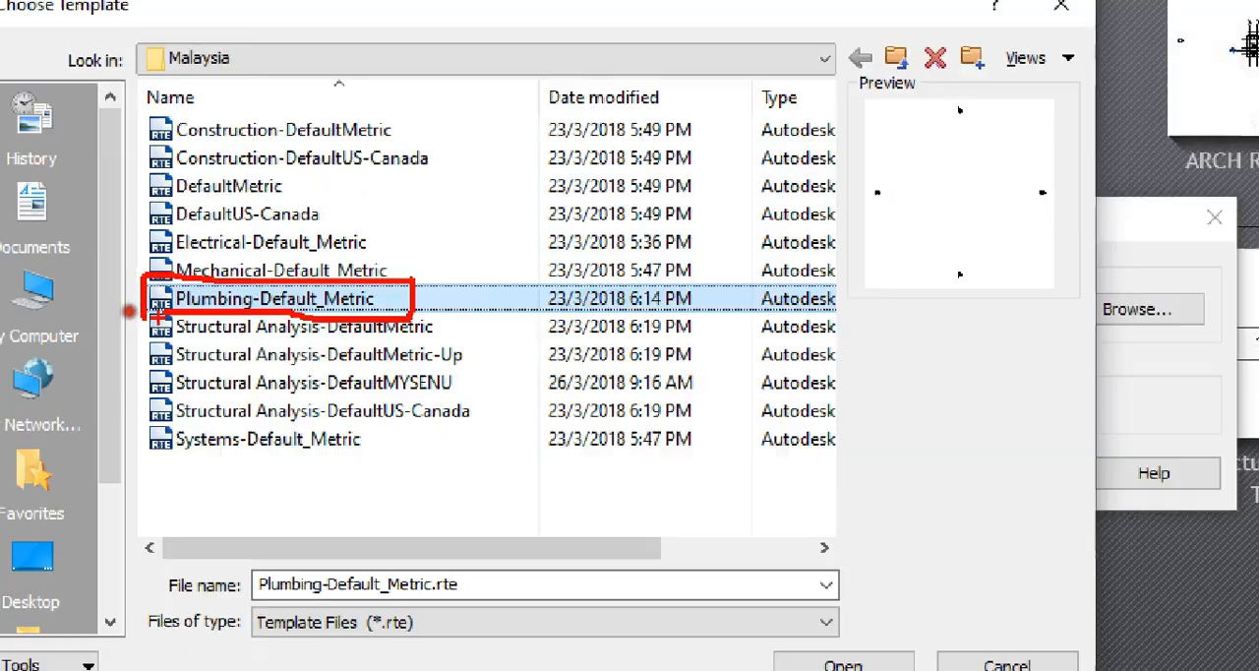
pyautogui.click(587, 407)
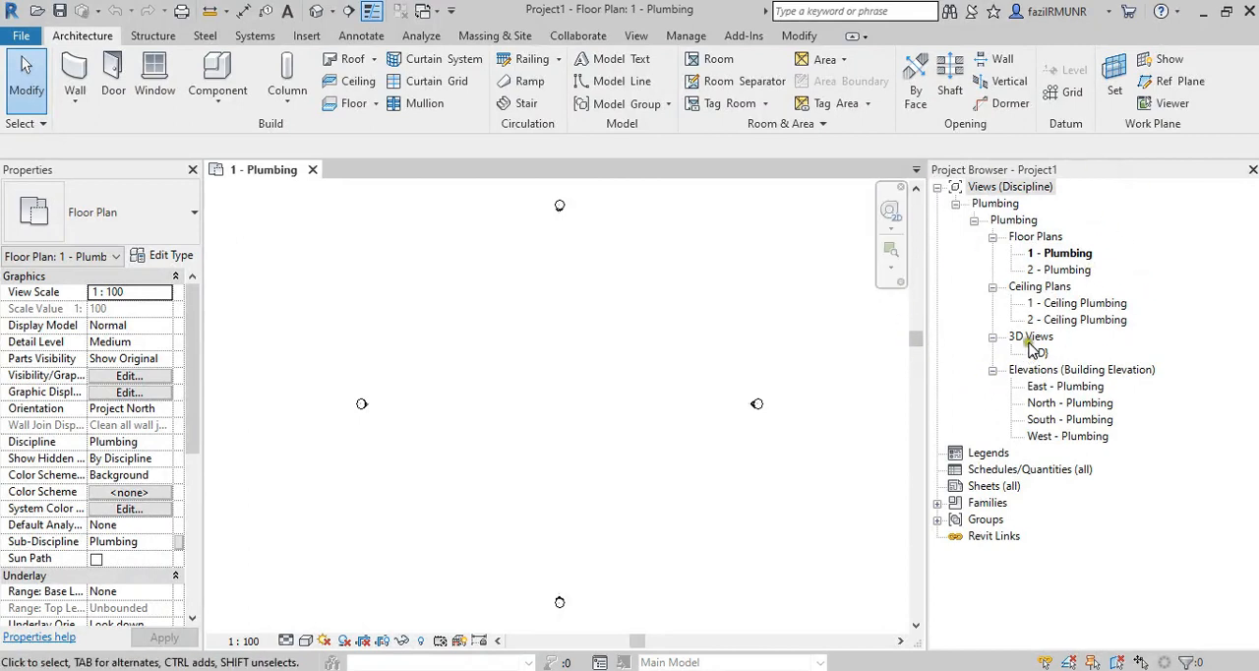
# Check the levels in the East, North and South plumbing elevations, return to the 1 - Plumbing floor plan and close the inactive views.
pyautogui.doubleClick(1049, 387)
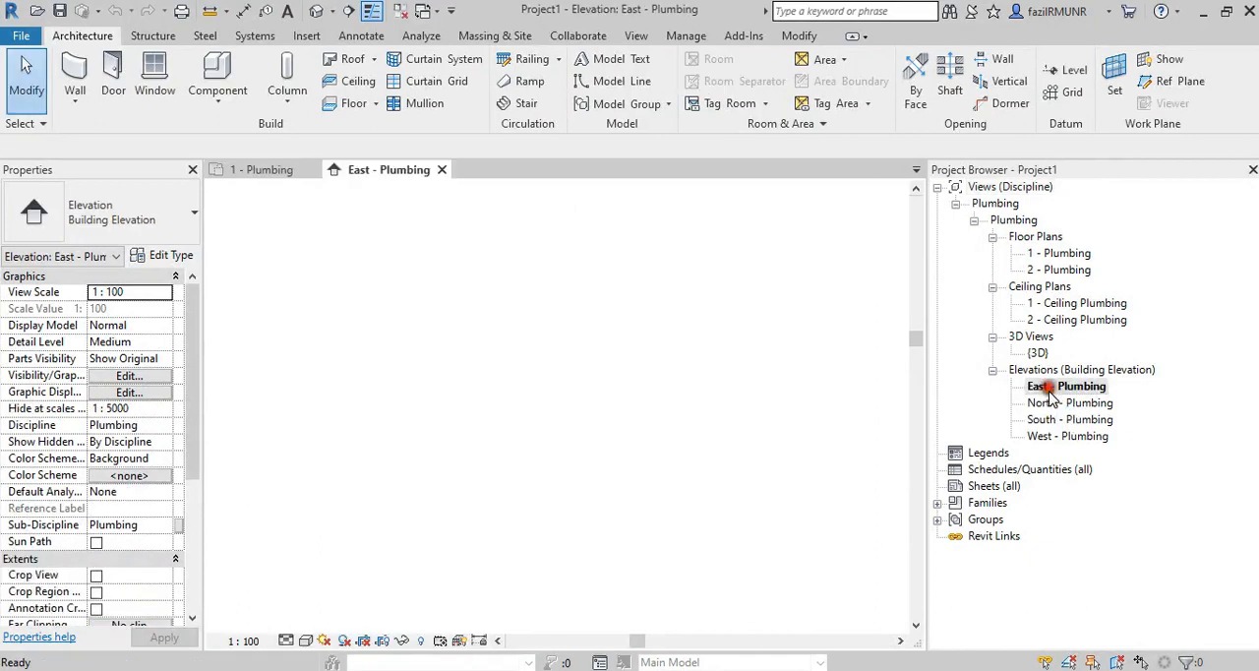
pyautogui.doubleClick(1024, 403)
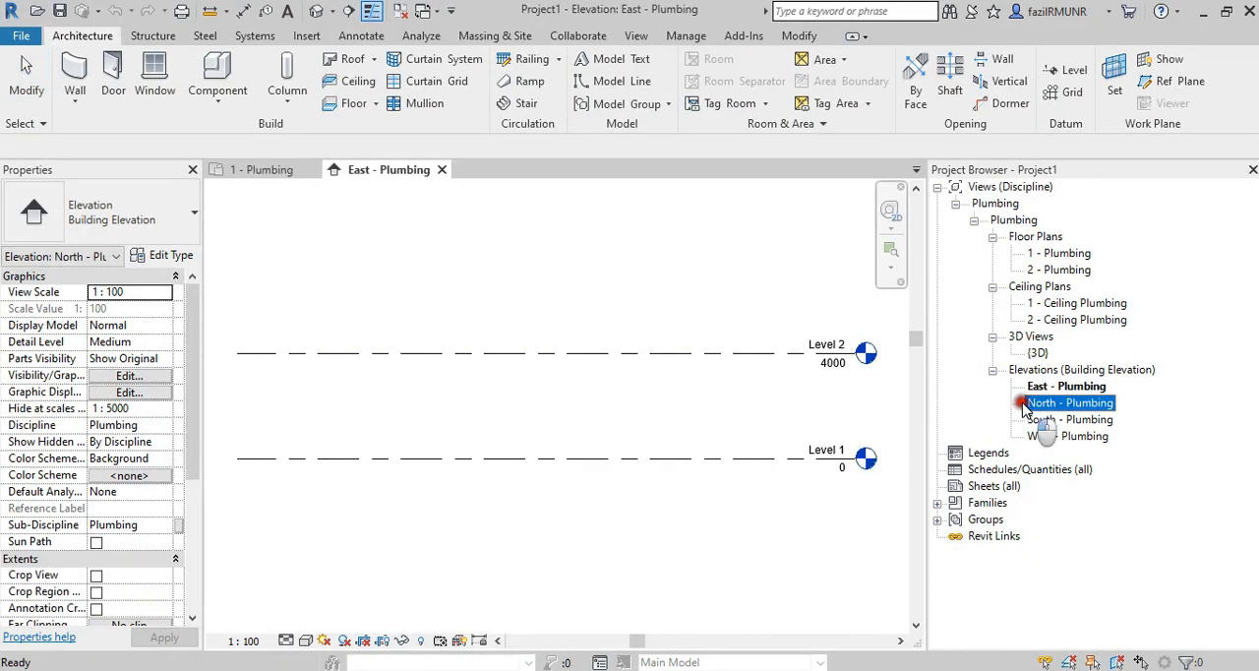
pyautogui.doubleClick(1050, 419)
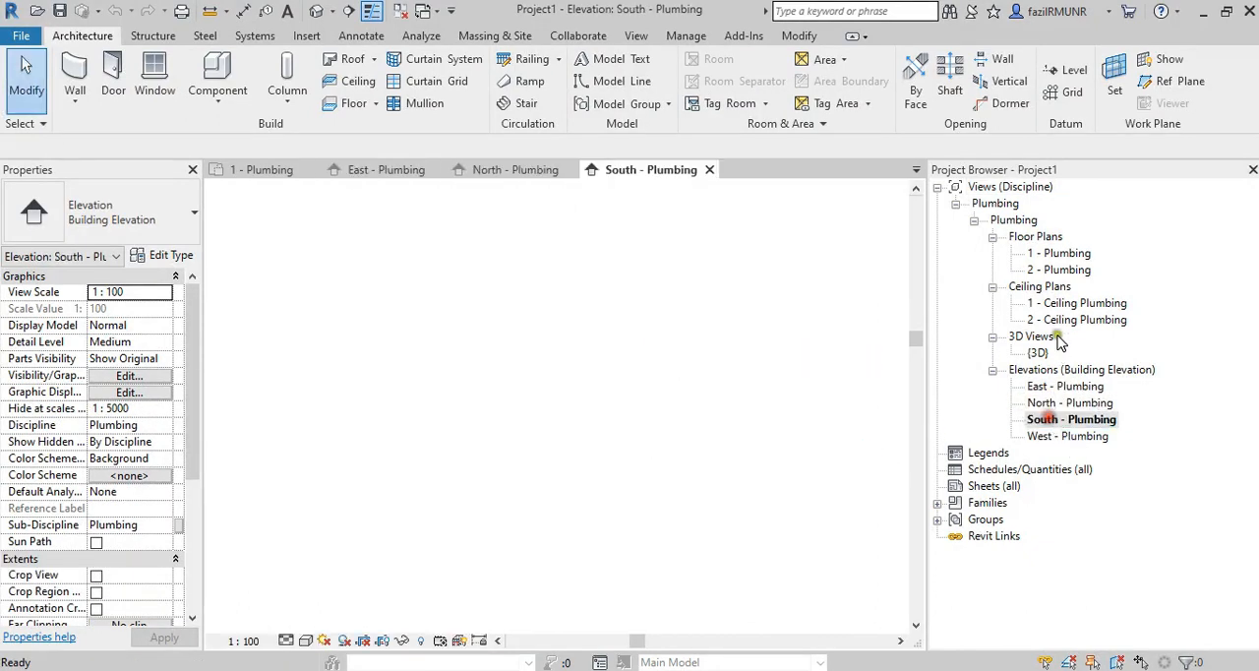
pyautogui.doubleClick(1044, 254)
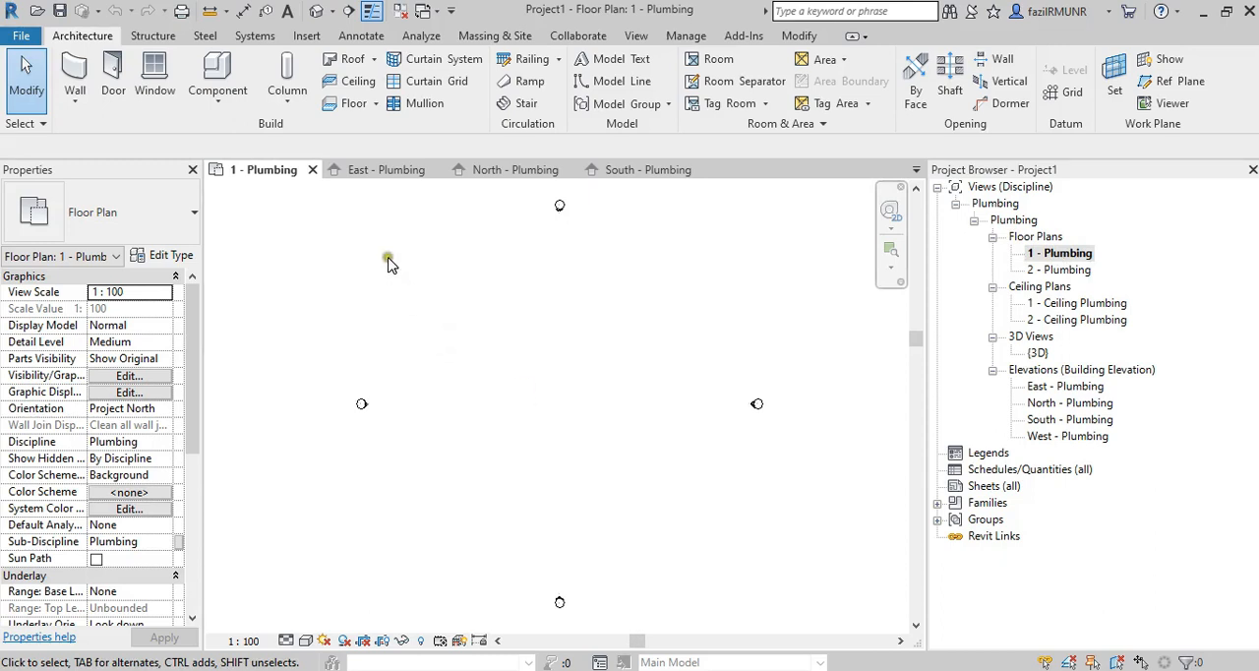
pyautogui.click(401, 10)
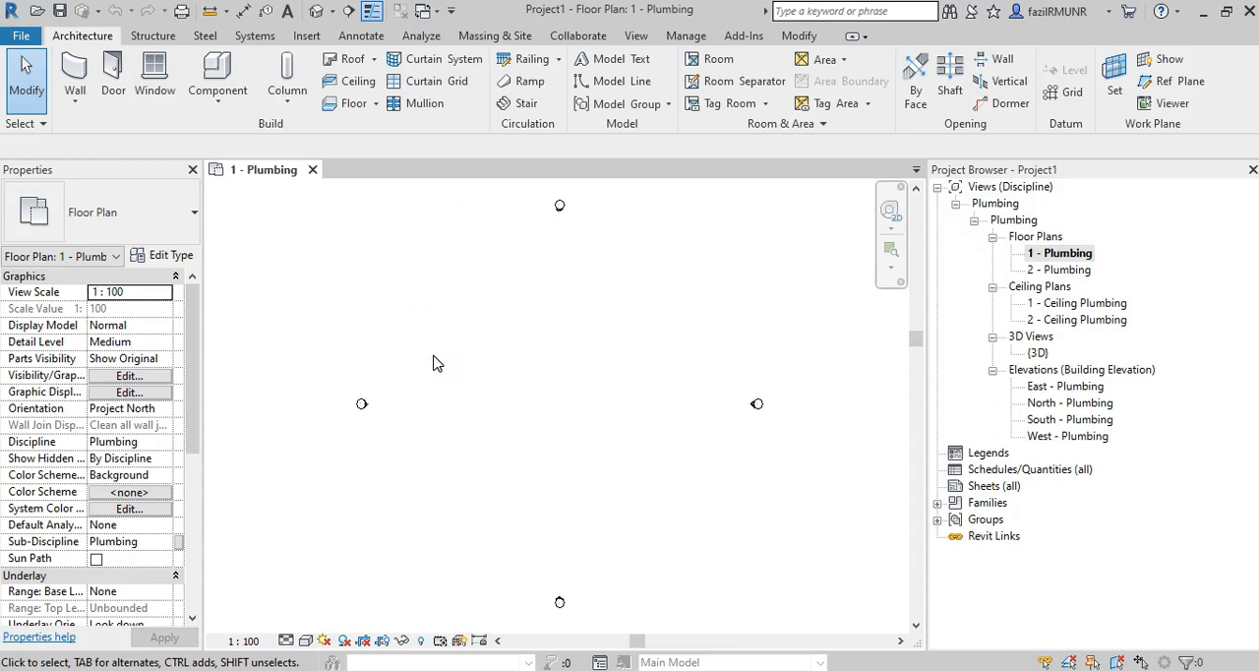
pyautogui.click(555, 413)
# Open ARCH R&R PLAN from the PLUMBING YOUTUBE folder, inspect its GROUND FLOOR LEVEL plan, and close it again.
pyautogui.hotkey('alt', 'Tab')
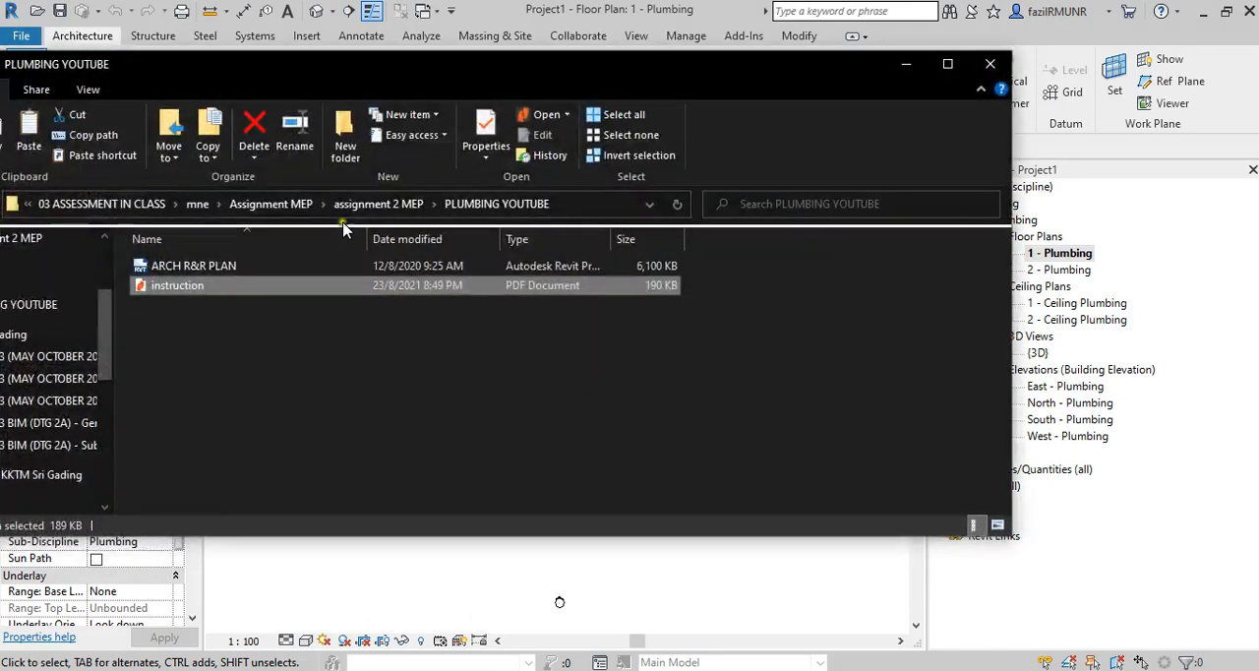
pyautogui.doubleClick(224, 267)
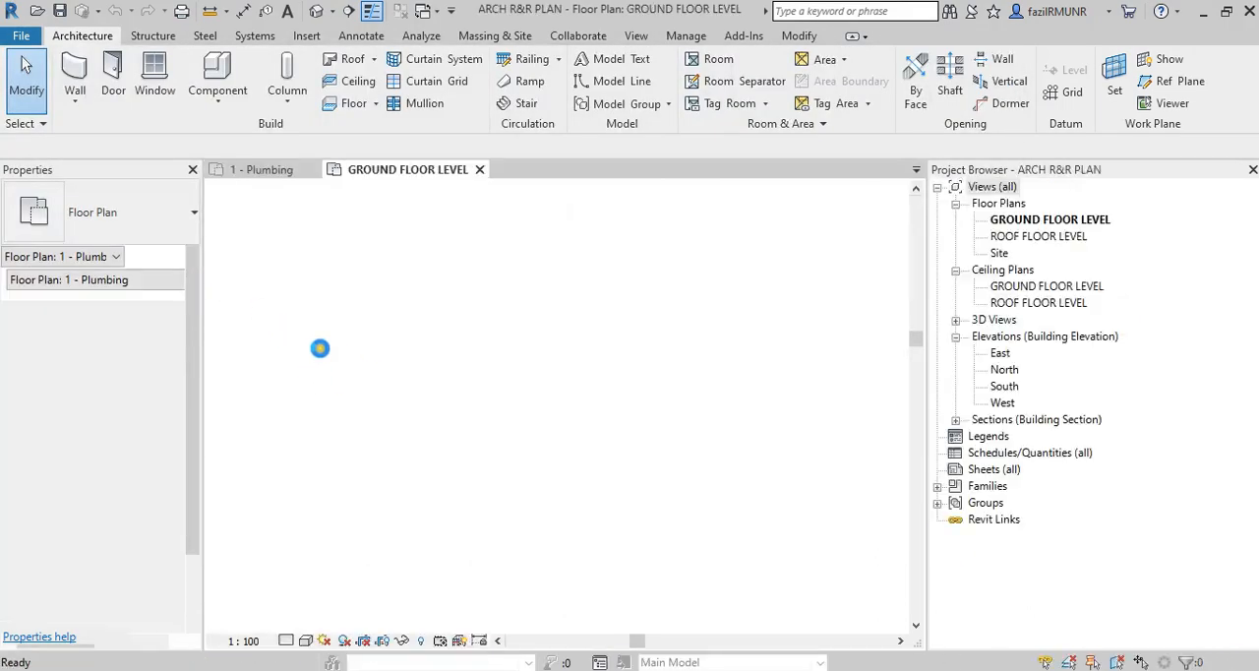
pyautogui.scroll(3, 606, 433)
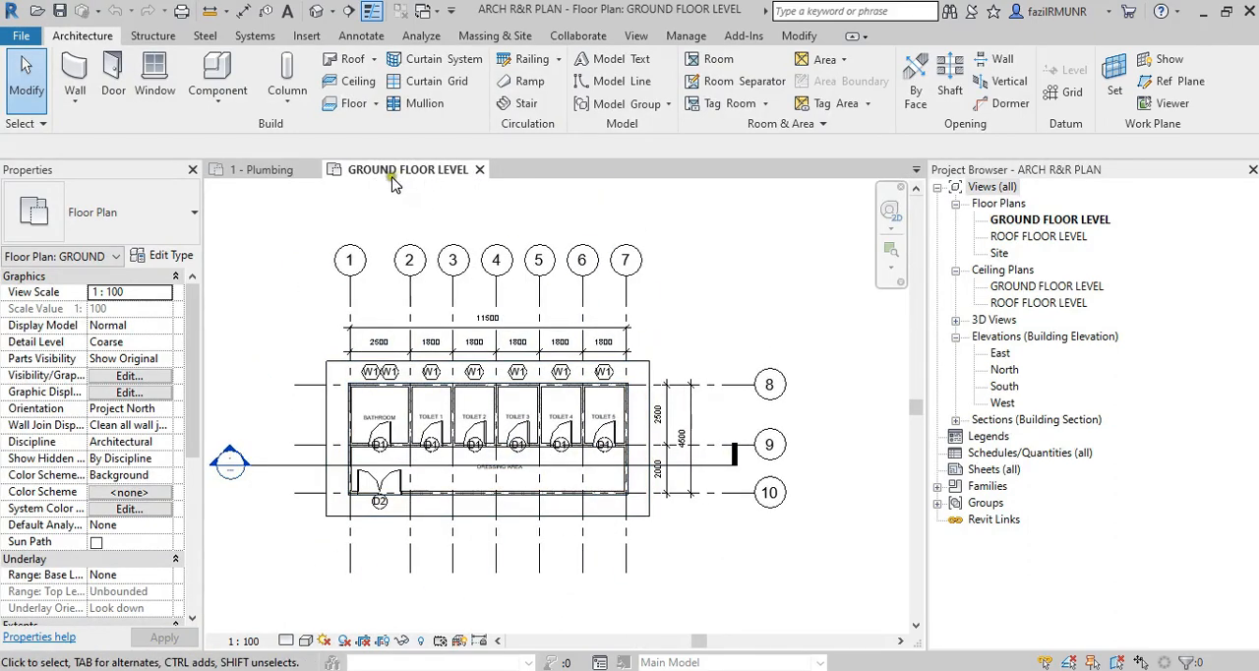
pyautogui.scroll(2, 571, 481)
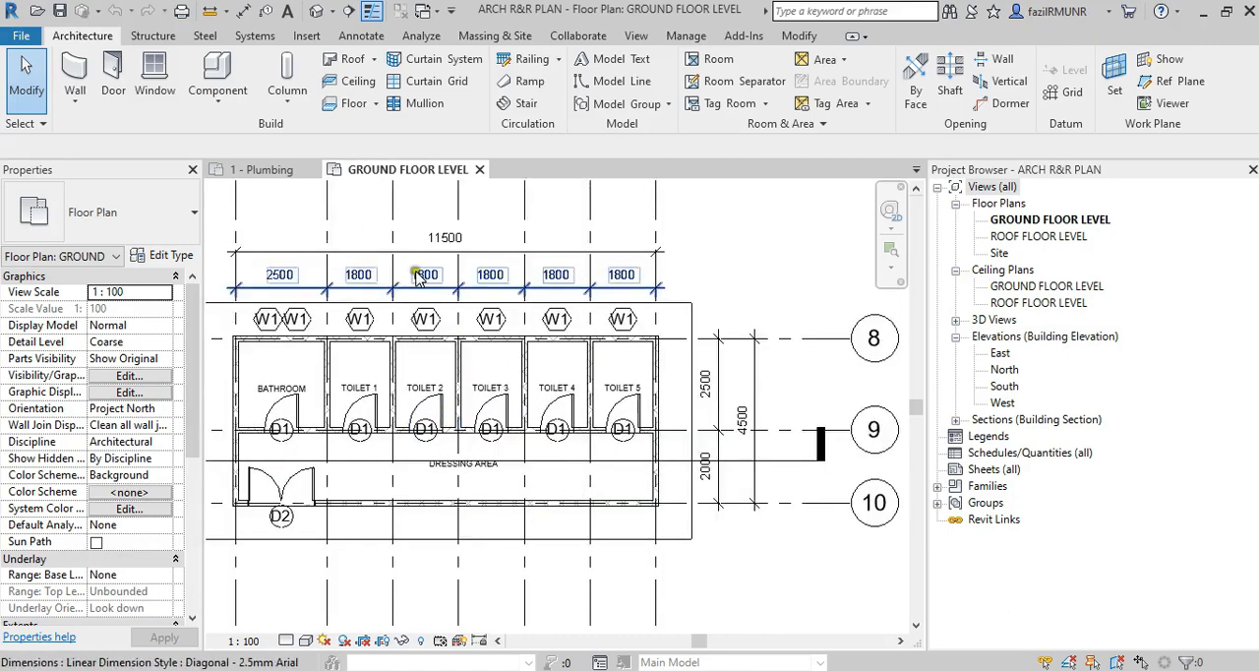
pyautogui.click(255, 169)
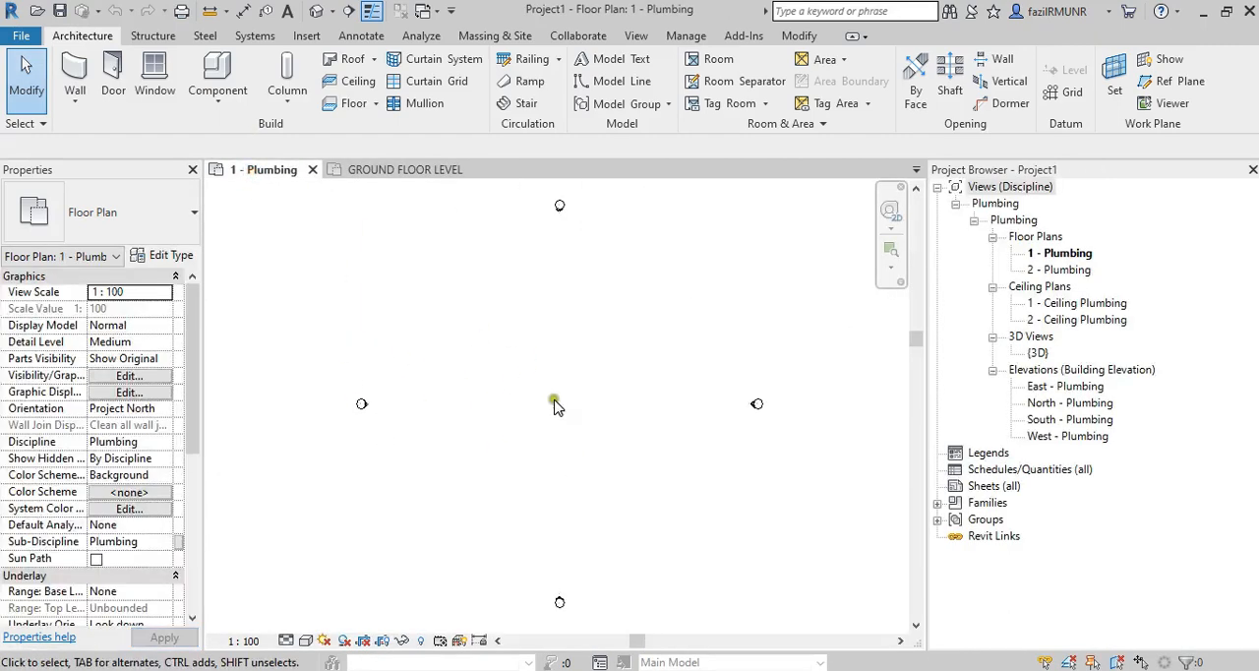
pyautogui.click(408, 169)
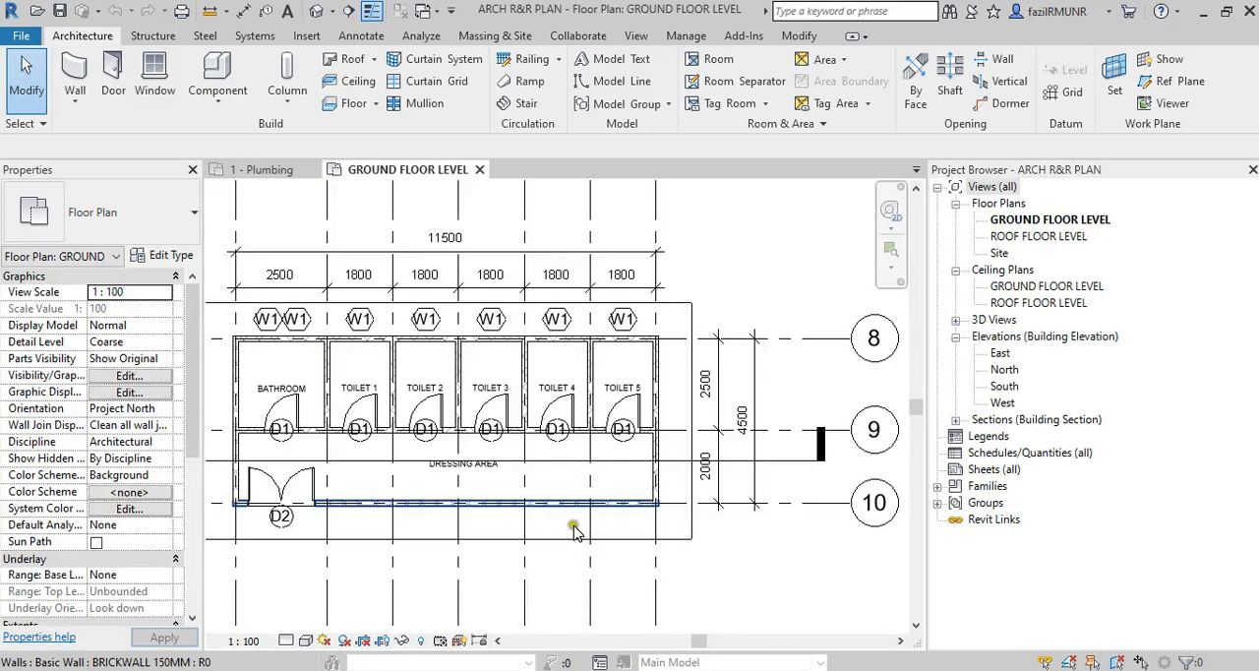
pyautogui.click(479, 169)
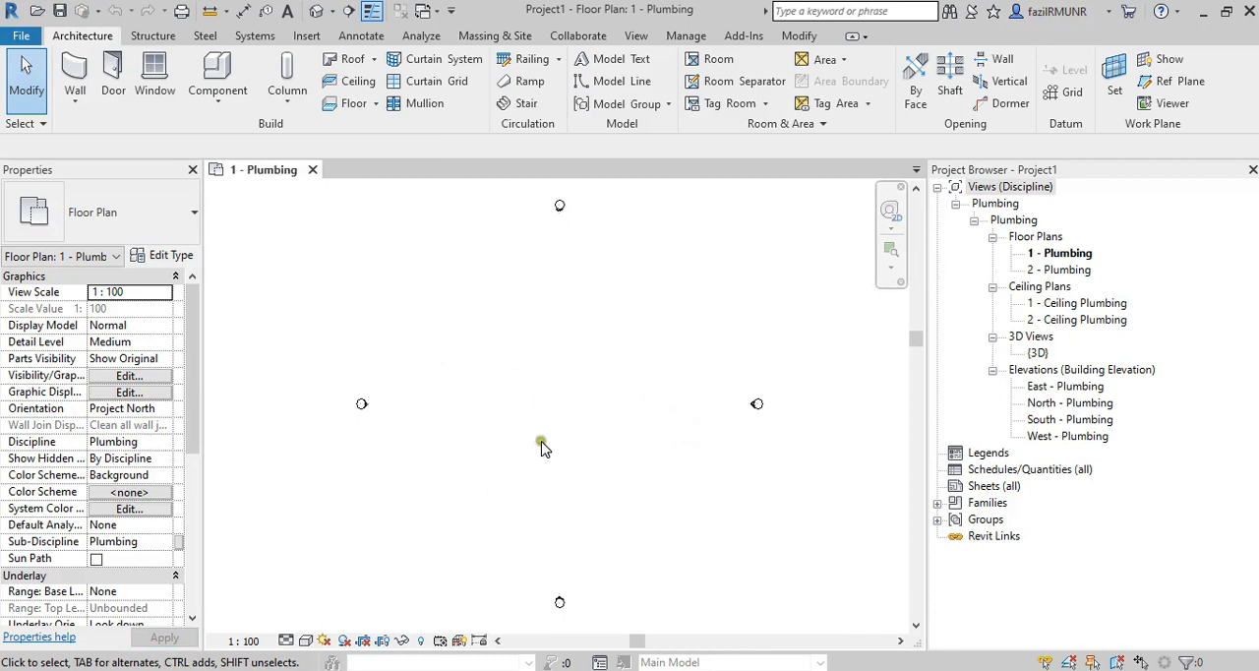
# Link the Revit model ARCH R&R PLAN.rvt from the PLUMBING YOUTUBE folder using Auto - Origin to Origin positioning.
pyautogui.click(307, 37)
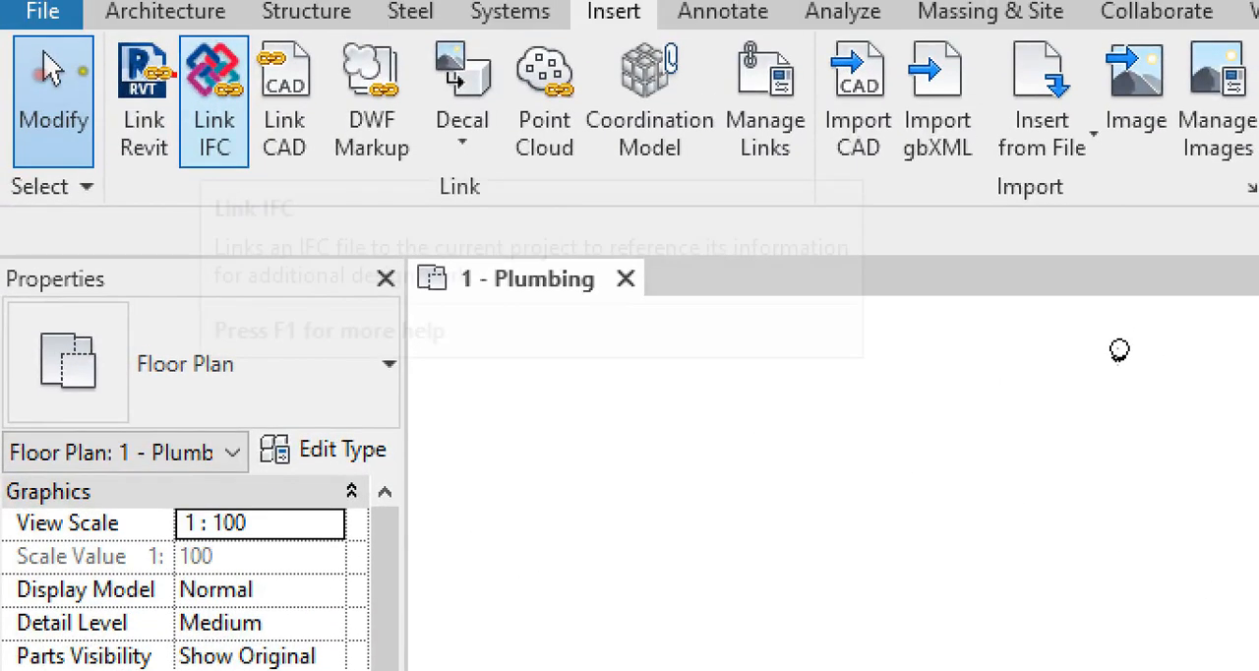
pyautogui.moveTo(100, 52)
pyautogui.mouseDown()
pyautogui.moveTo(69, 35)
pyautogui.moveTo(63, 117)
pyautogui.moveTo(107, 55)
pyautogui.moveTo(22, 96)
pyautogui.moveTo(179, 99)
pyautogui.mouseUp()
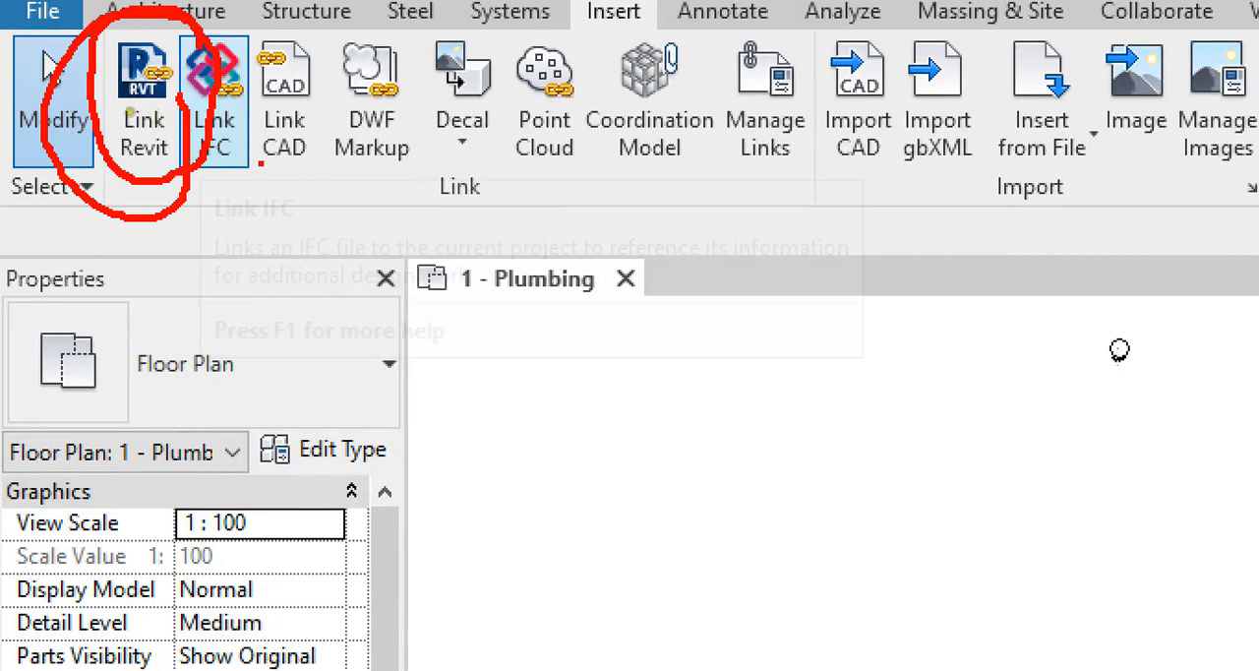
pyautogui.press('Escape')
pyautogui.click(134, 136)
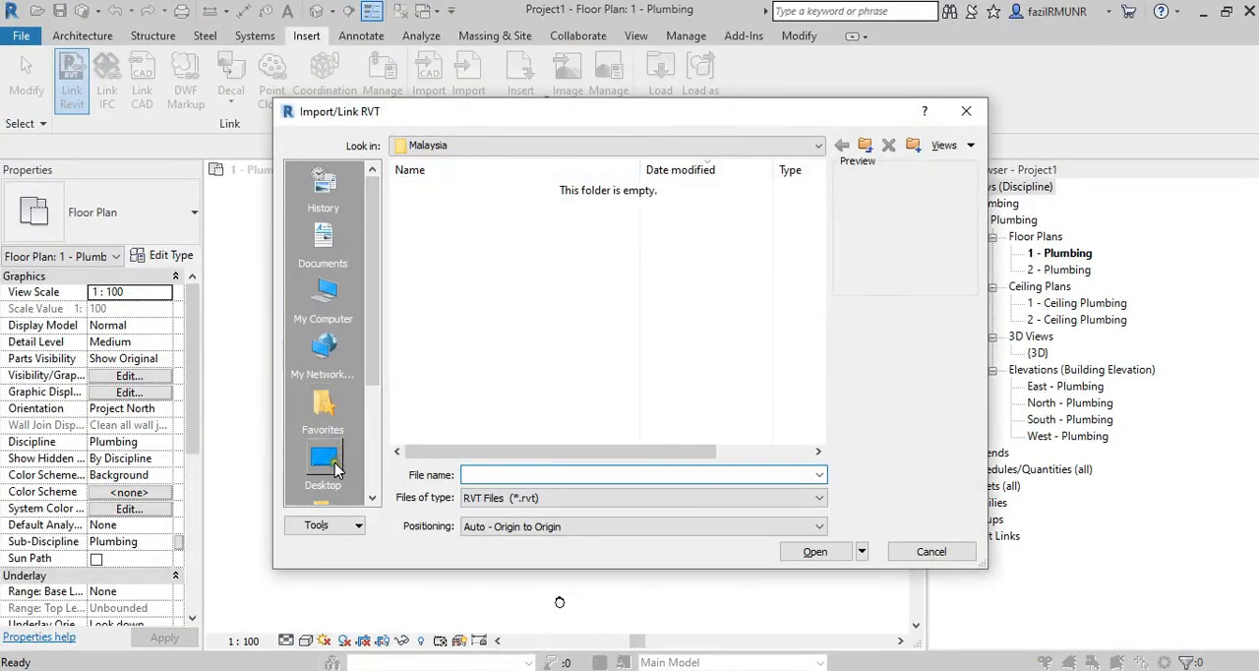
pyautogui.click(324, 313)
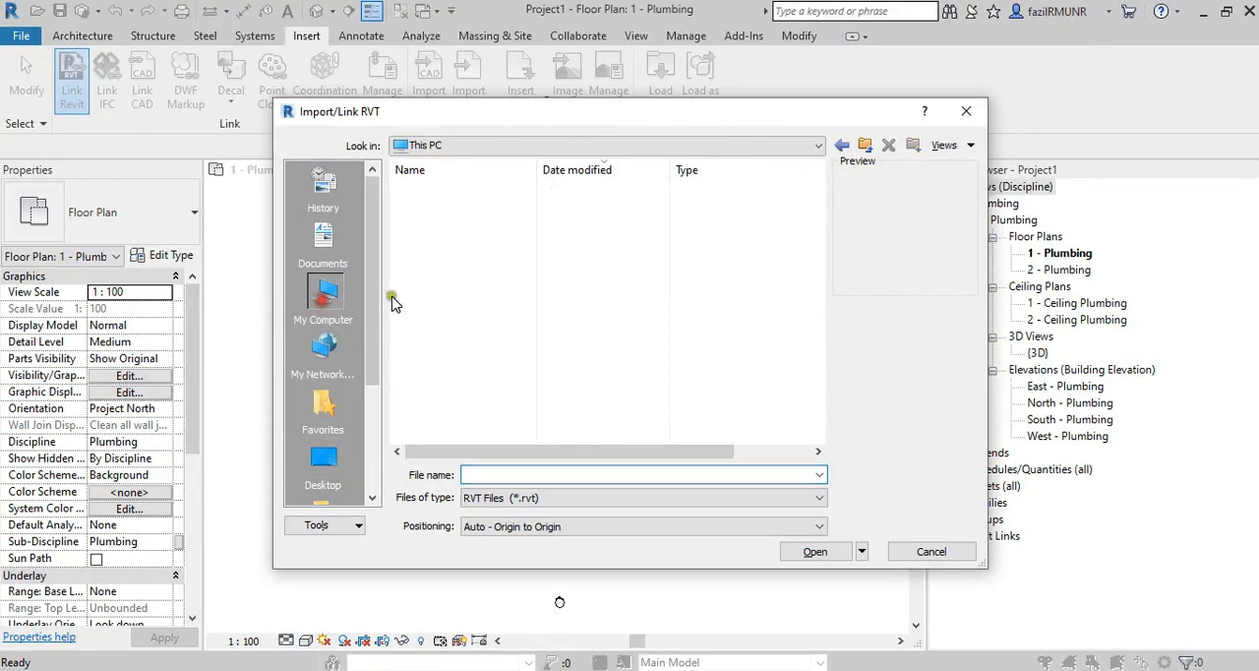
pyautogui.doubleClick(450, 360)
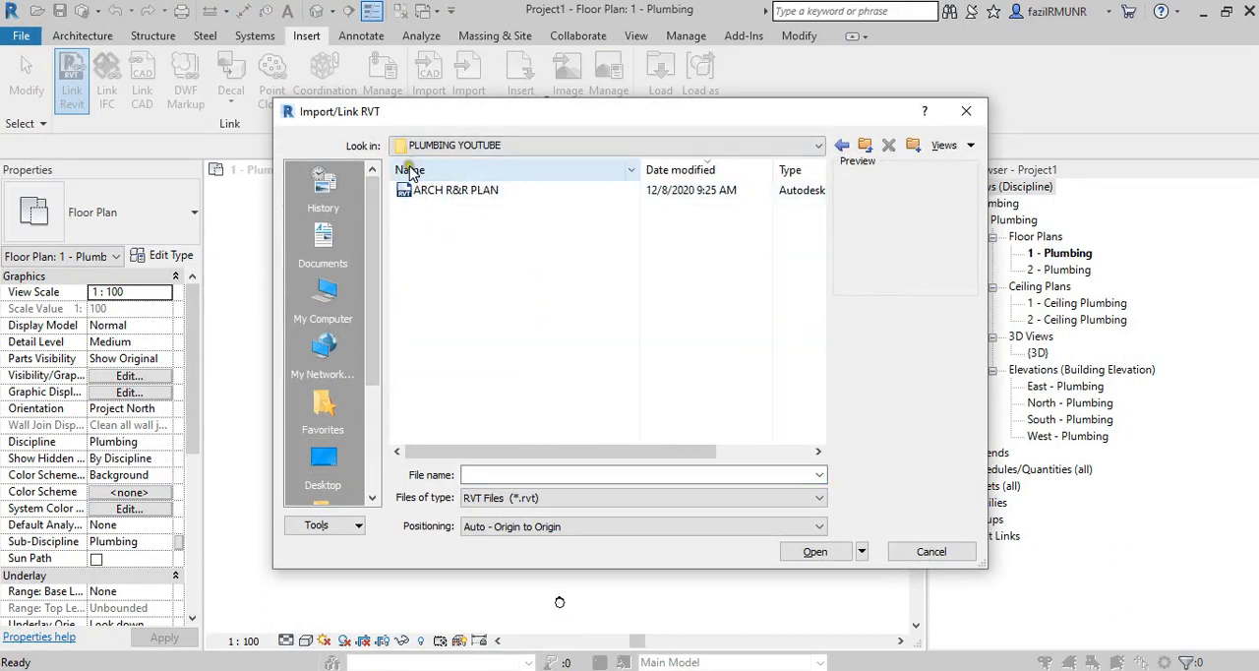
pyautogui.click(447, 195)
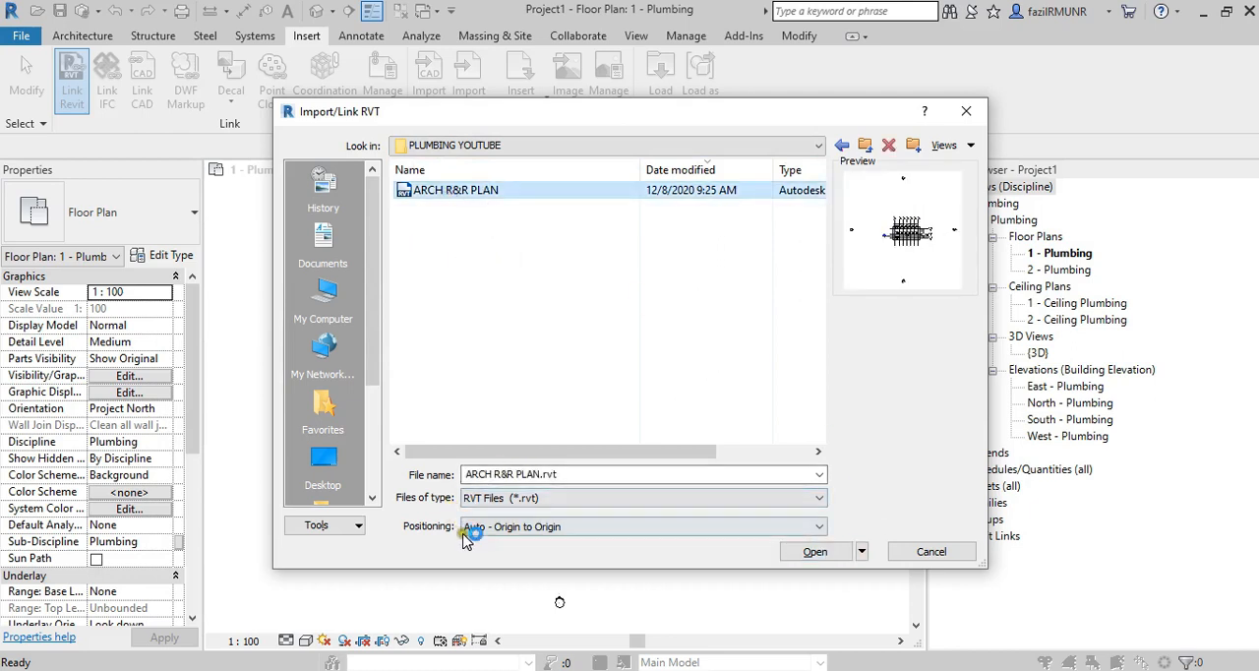
pyautogui.click(539, 531)
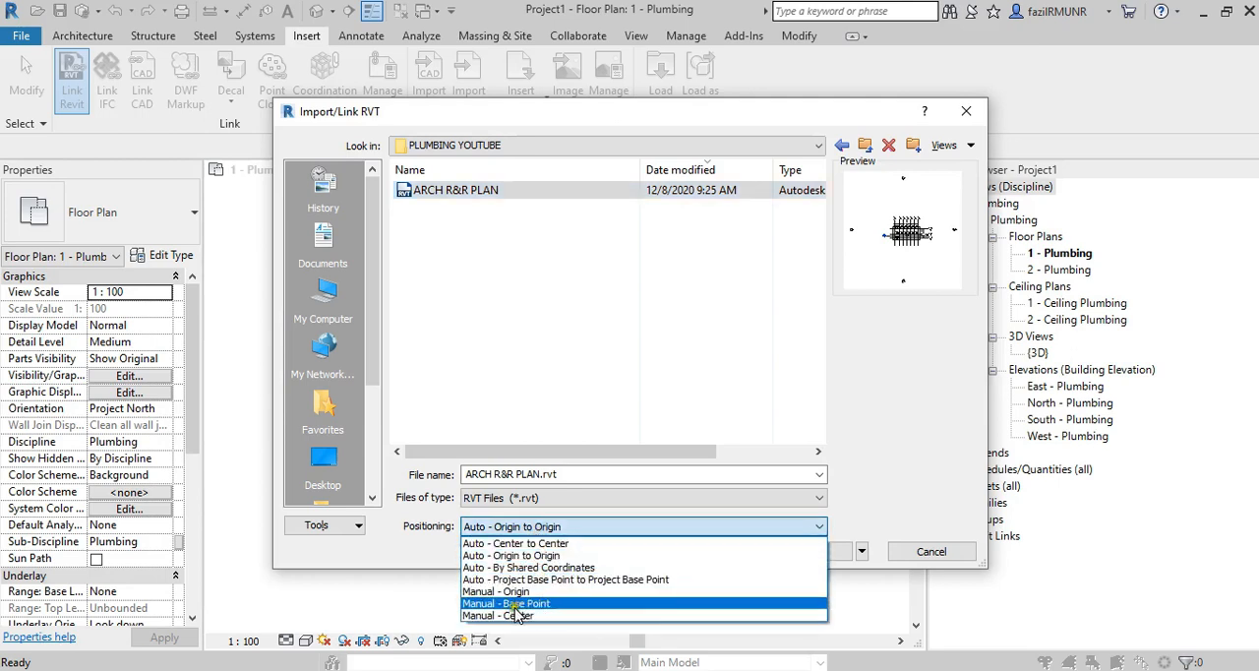
pyautogui.click(856, 492)
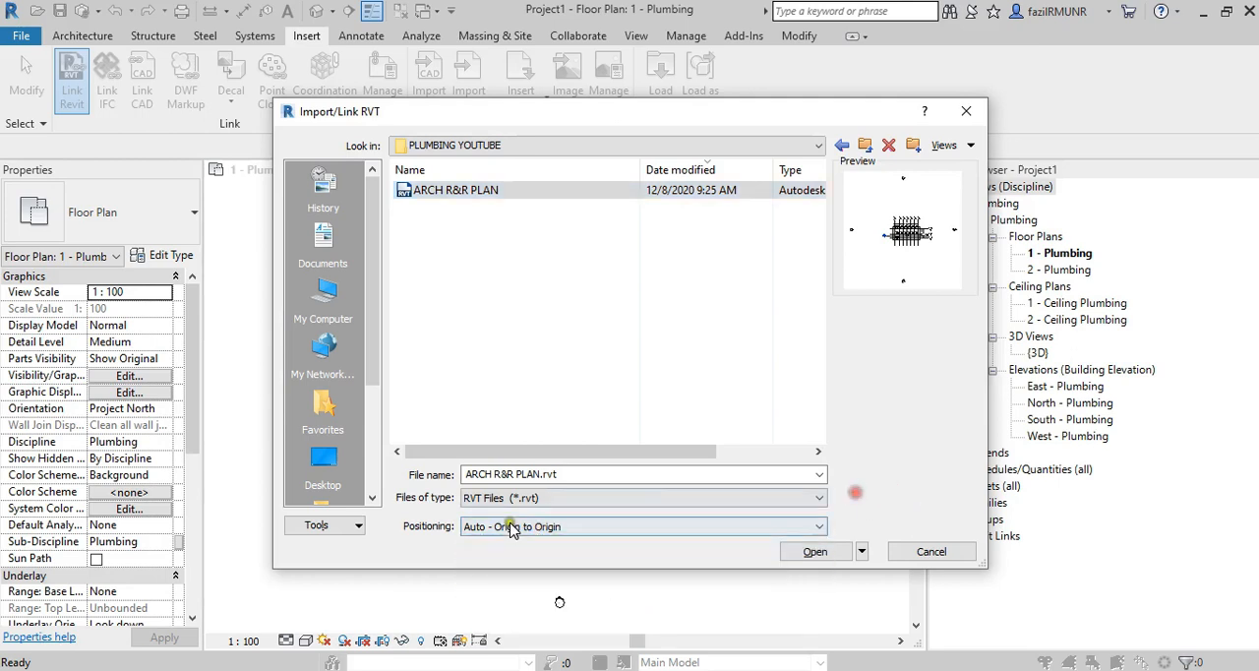
pyautogui.click(803, 550)
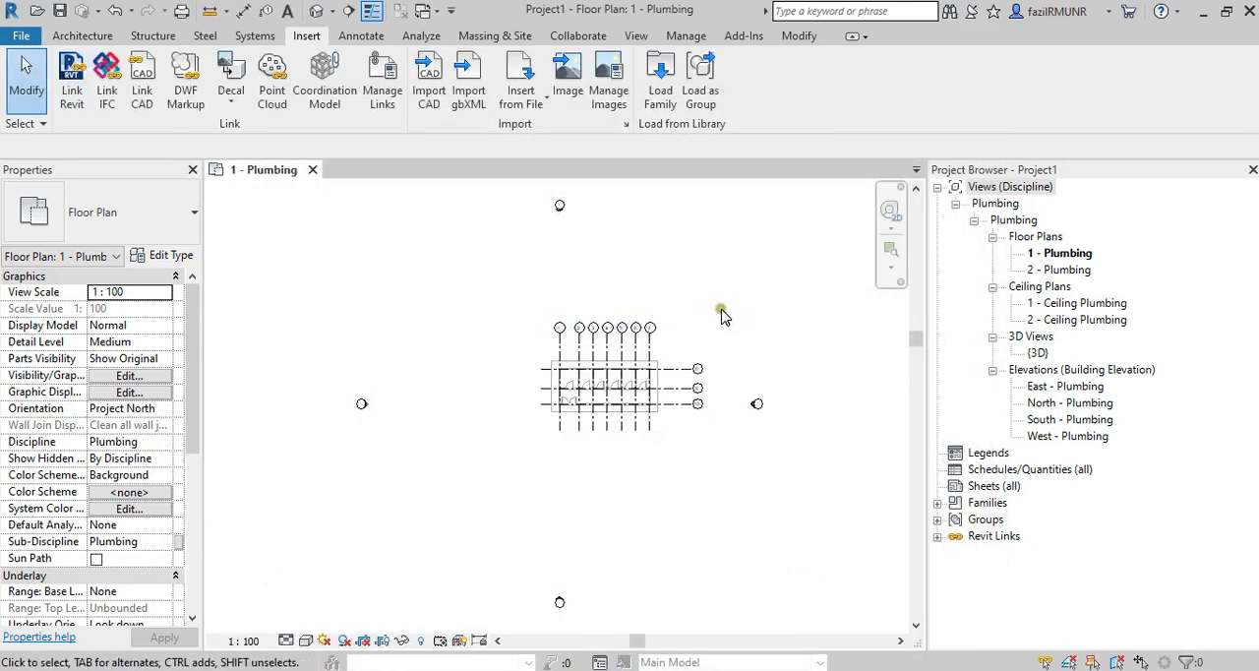
# Try moving the linked ARCH R&R PLAN model freely in the floor plan and undo the move.
pyautogui.scroll(5, 689, 327)
pyautogui.scroll(-3, 571, 466)
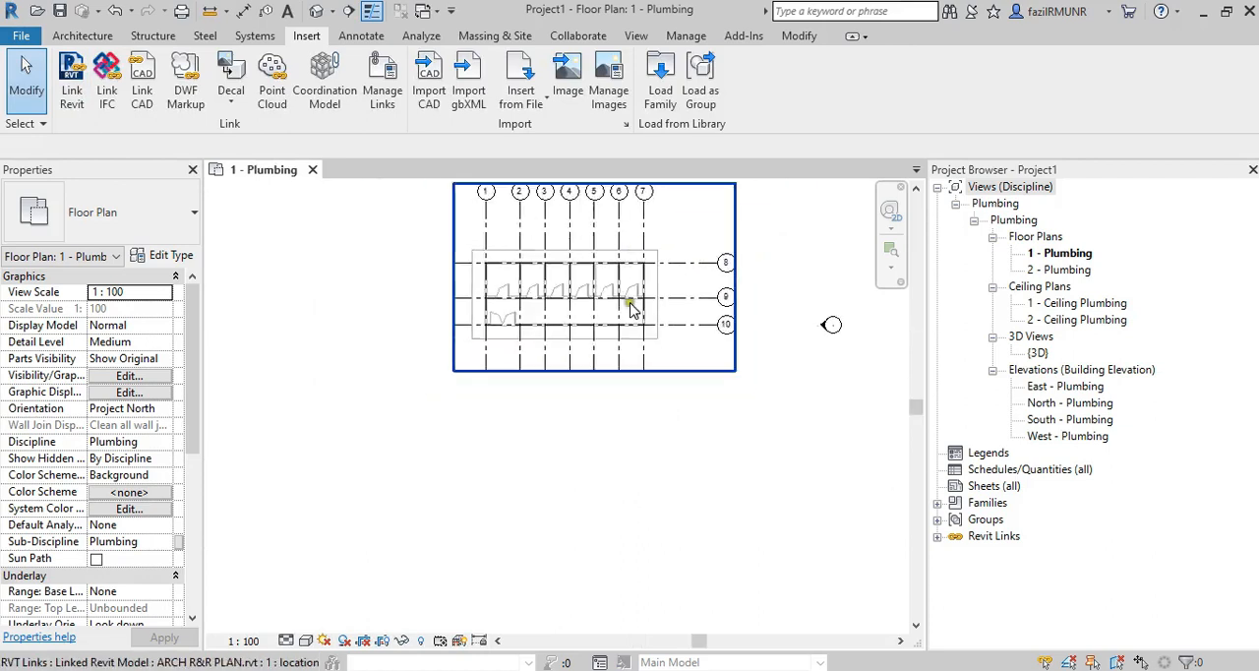
pyautogui.moveTo(635, 312); pyautogui.dragTo(638, 426, button='middle')
pyautogui.scroll(-2, 595, 418)
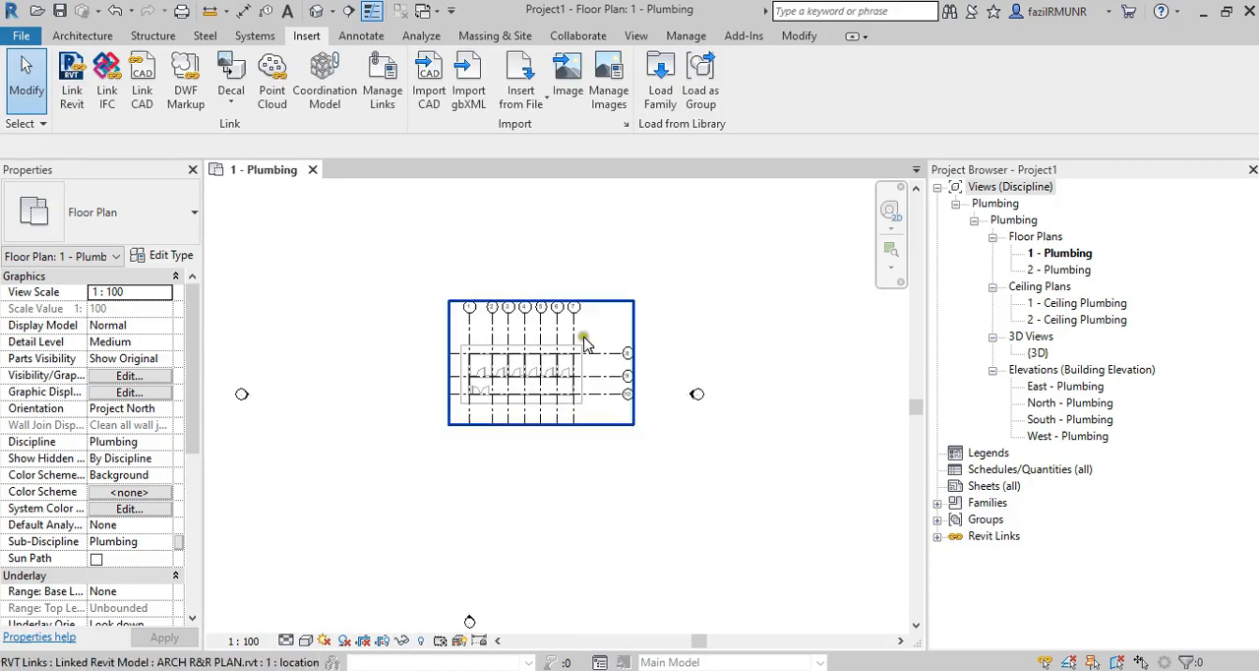
pyautogui.click(578, 364)
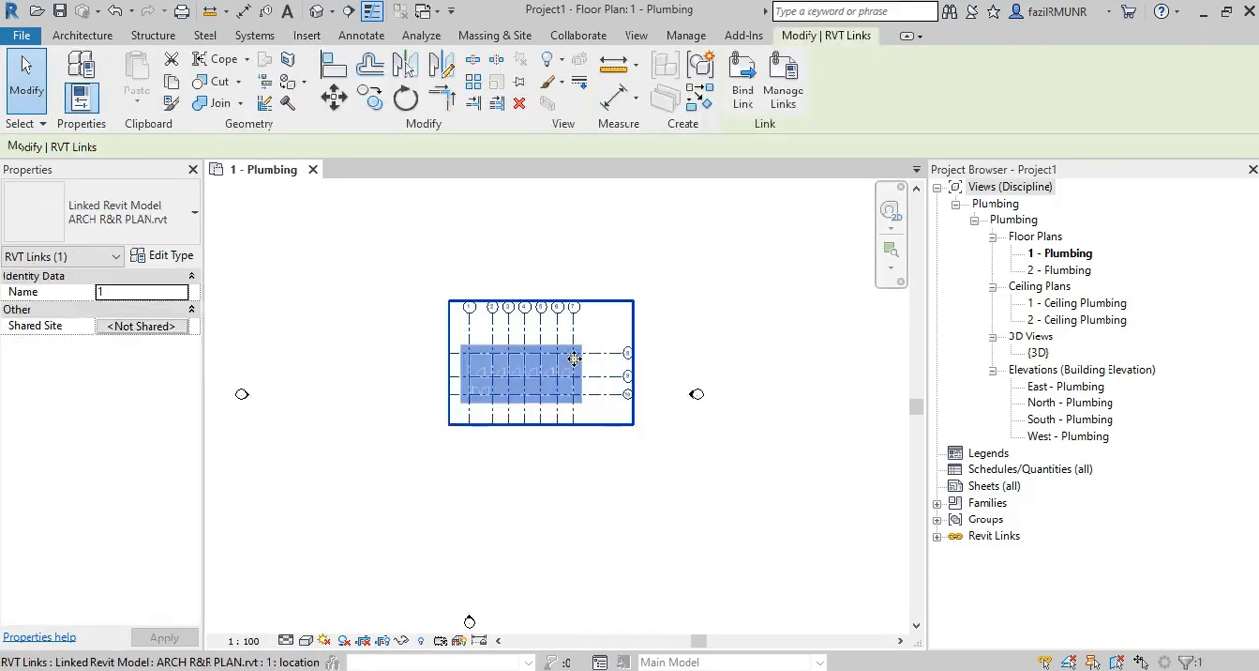
pyautogui.scroll(2, 577, 356)
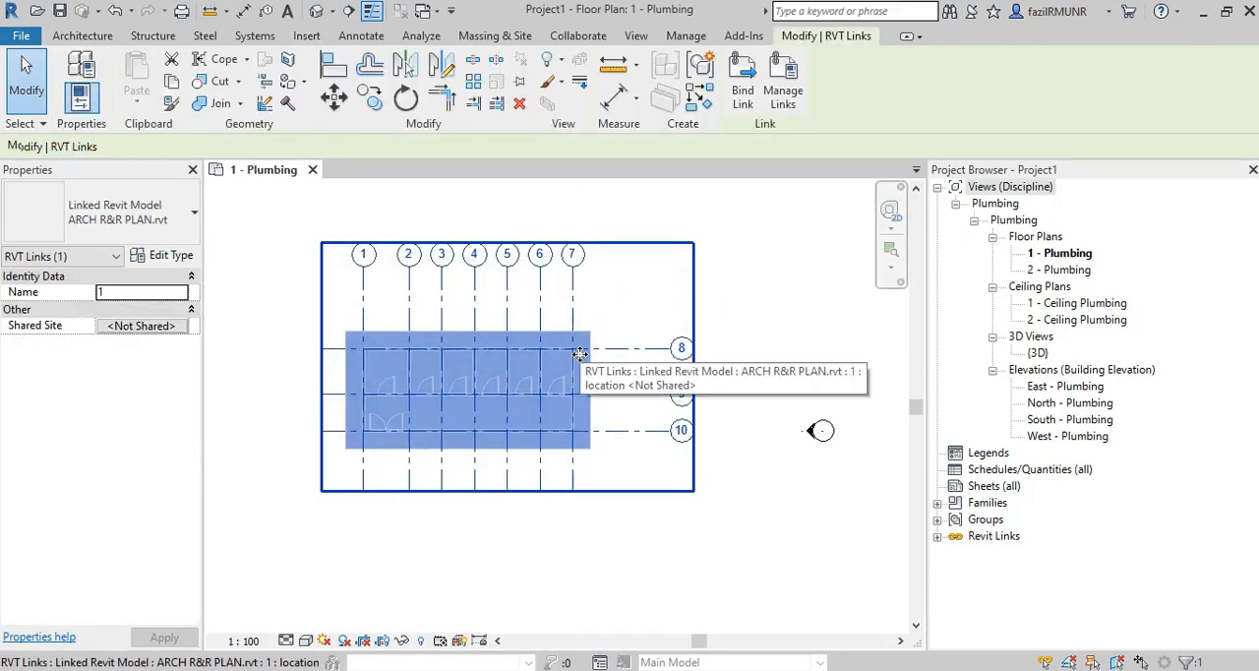
pyautogui.scroll(2, 573, 295)
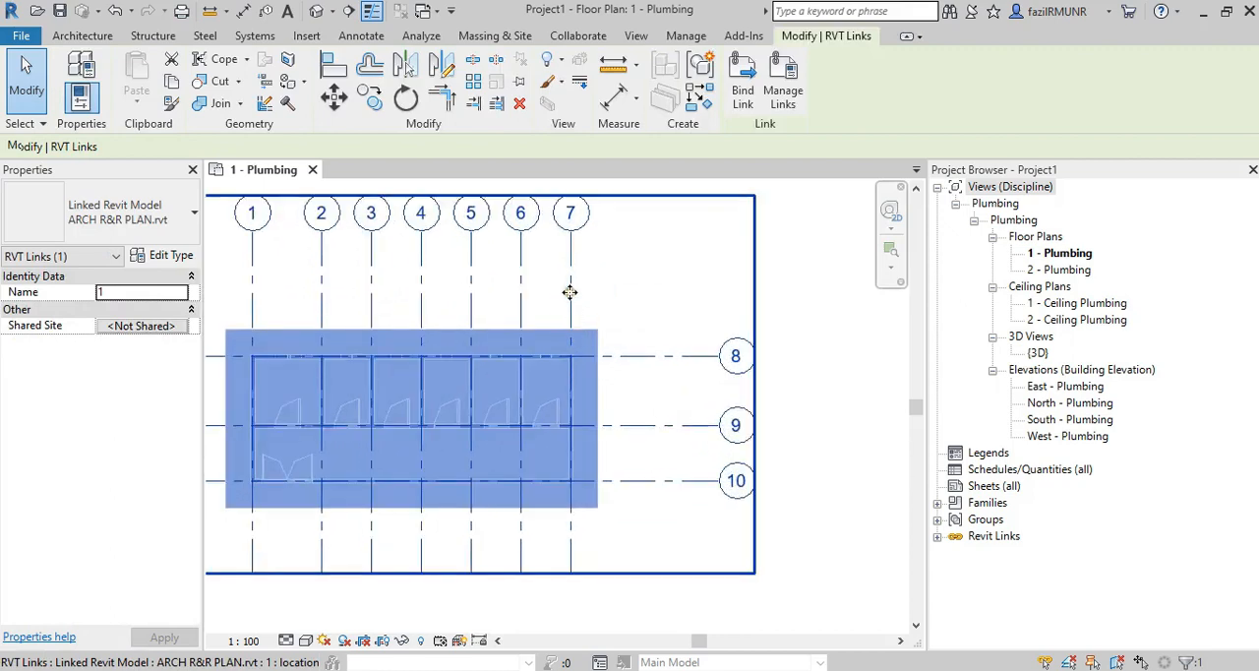
pyautogui.click(619, 292)
pyautogui.scroll(-2, 607, 300)
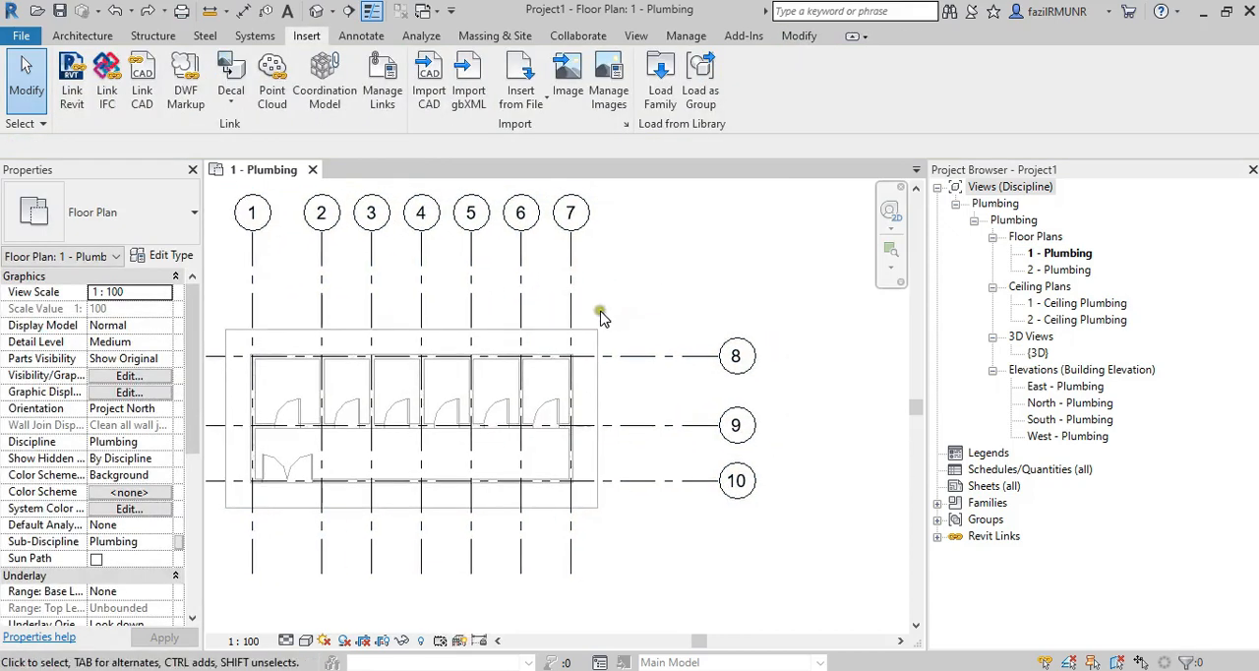
pyautogui.click(573, 328)
pyautogui.scroll(-2, 647, 315)
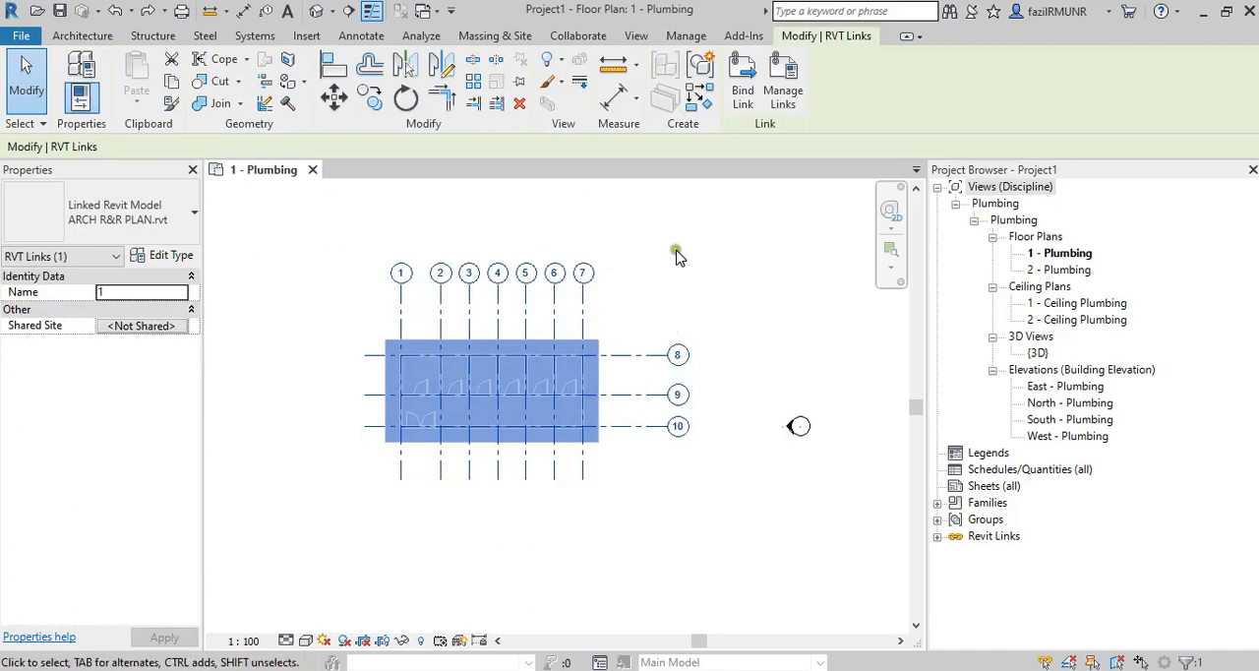
pyautogui.click(497, 335)
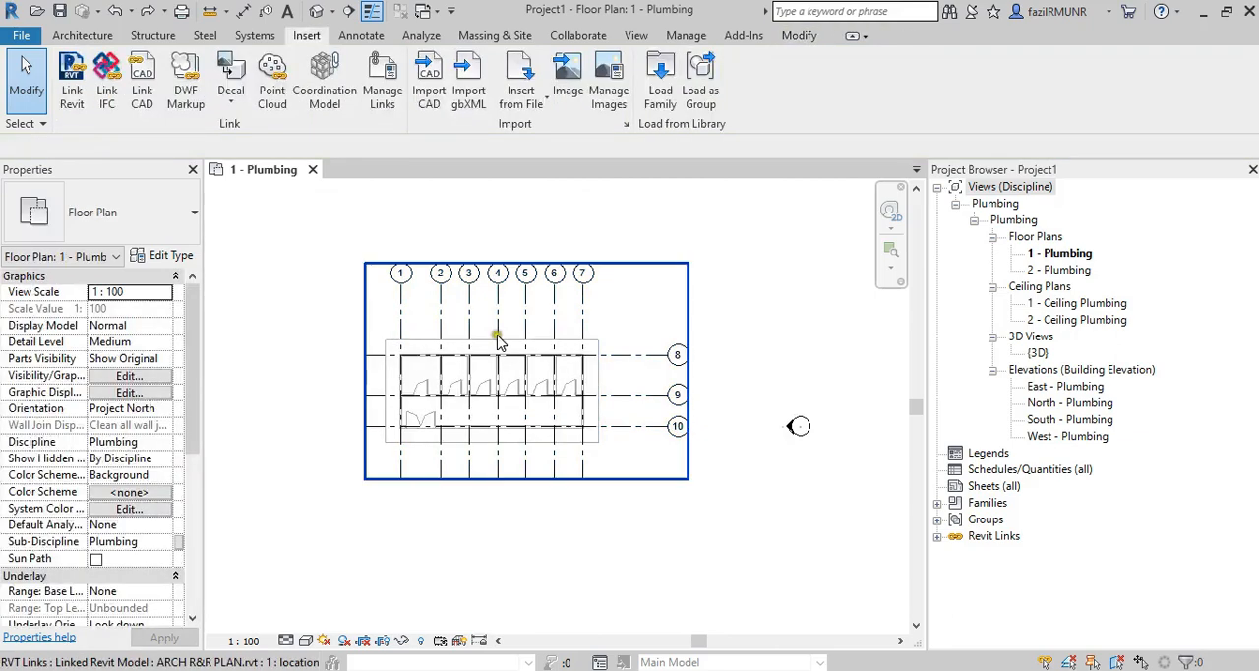
pyautogui.click(626, 330)
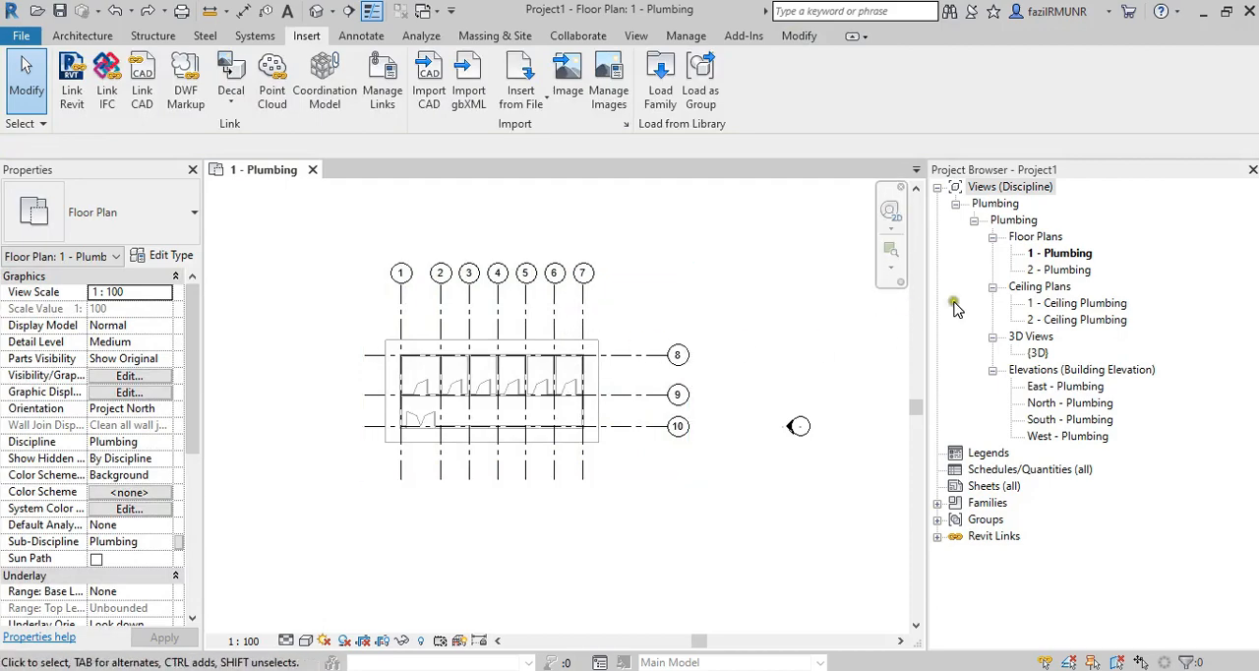
# Open the {3D} view and examine the linked building from its front and back.
pyautogui.doubleClick(1034, 352)
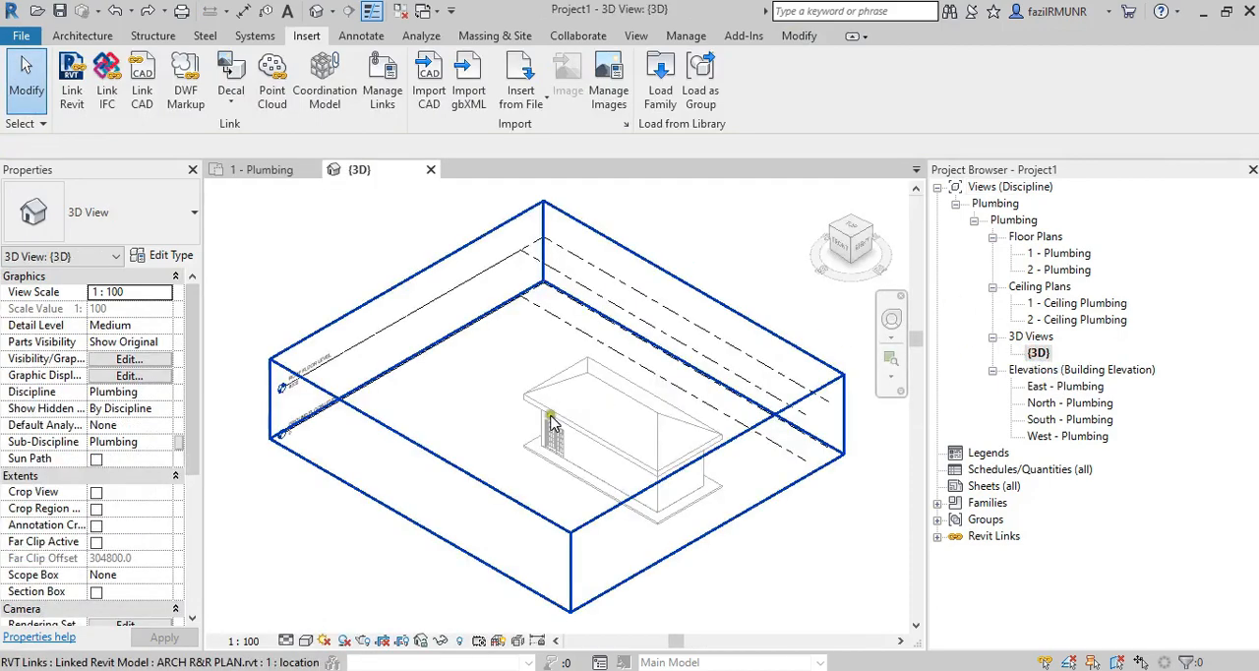
pyautogui.keyDown('shift'); pyautogui.moveTo(603, 510); pyautogui.dragTo(422, 422, button='middle'); pyautogui.keyUp('shift')
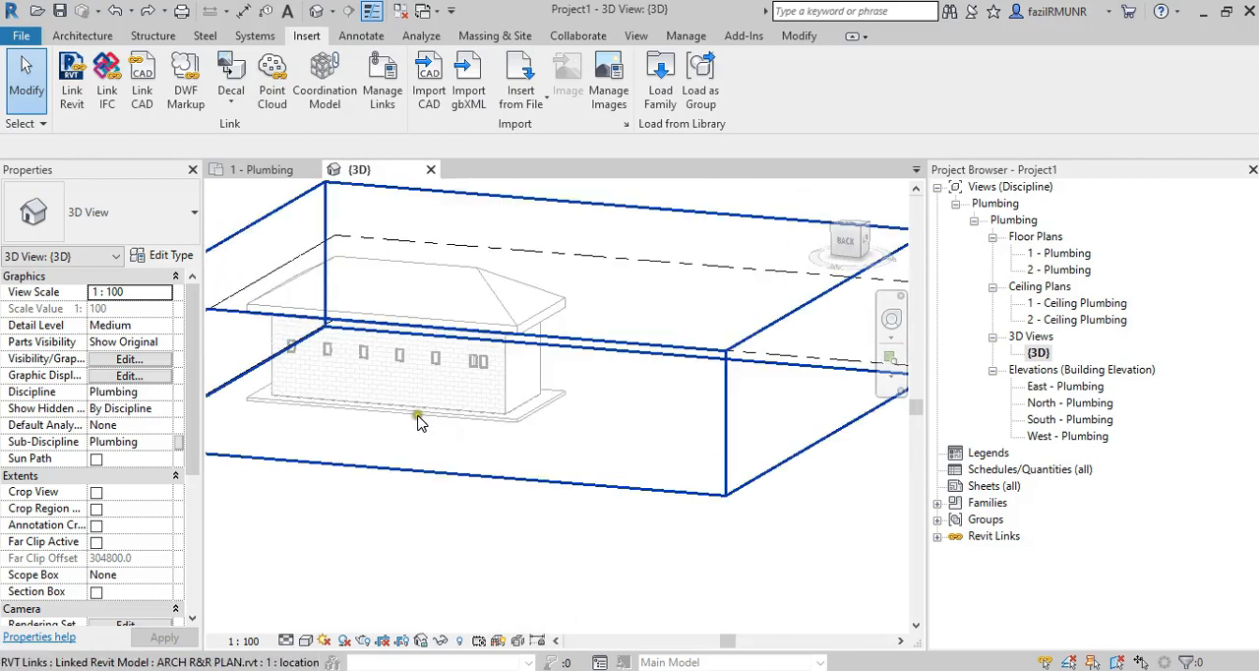
pyautogui.scroll(3, 363, 368)
pyautogui.keyDown('shift'); pyautogui.moveTo(363, 365); pyautogui.dragTo(496, 425, button='middle'); pyautogui.keyUp('shift')
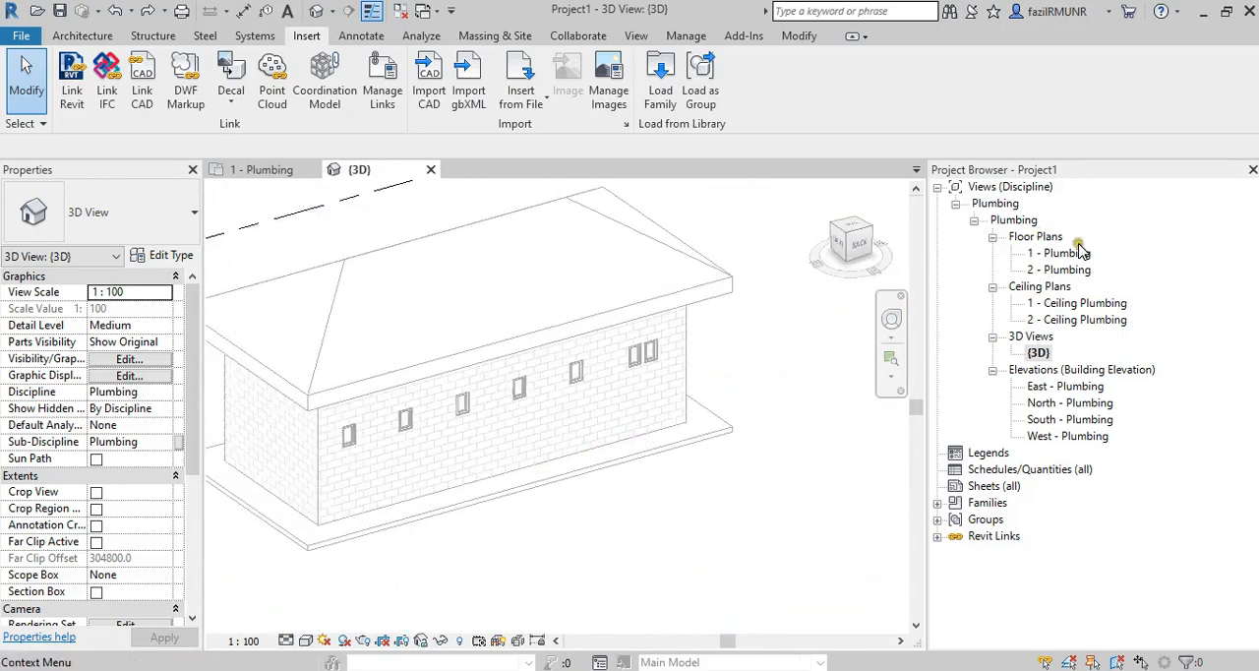
# Return to the 1 - Plumbing floor plan and pin the linked ARCH R&R PLAN model in place.
pyautogui.doubleClick(1072, 253)
pyautogui.scroll(1, 485, 432)
pyautogui.scroll(-2, 485, 434)
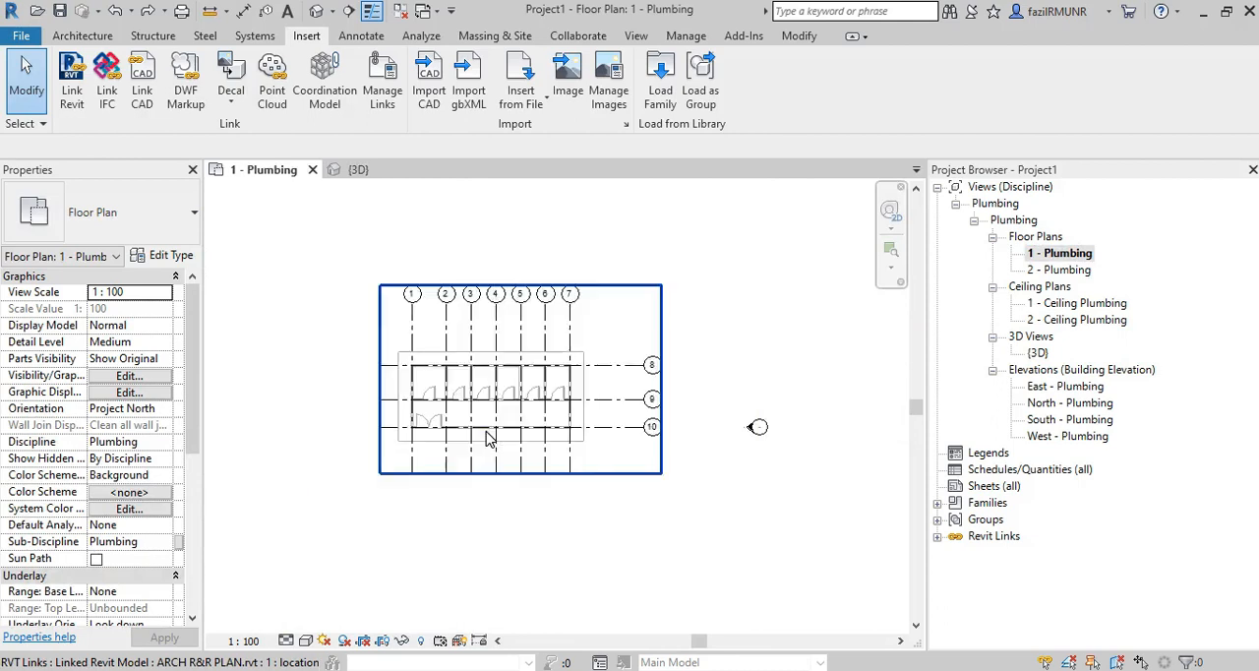
pyautogui.click(581, 368)
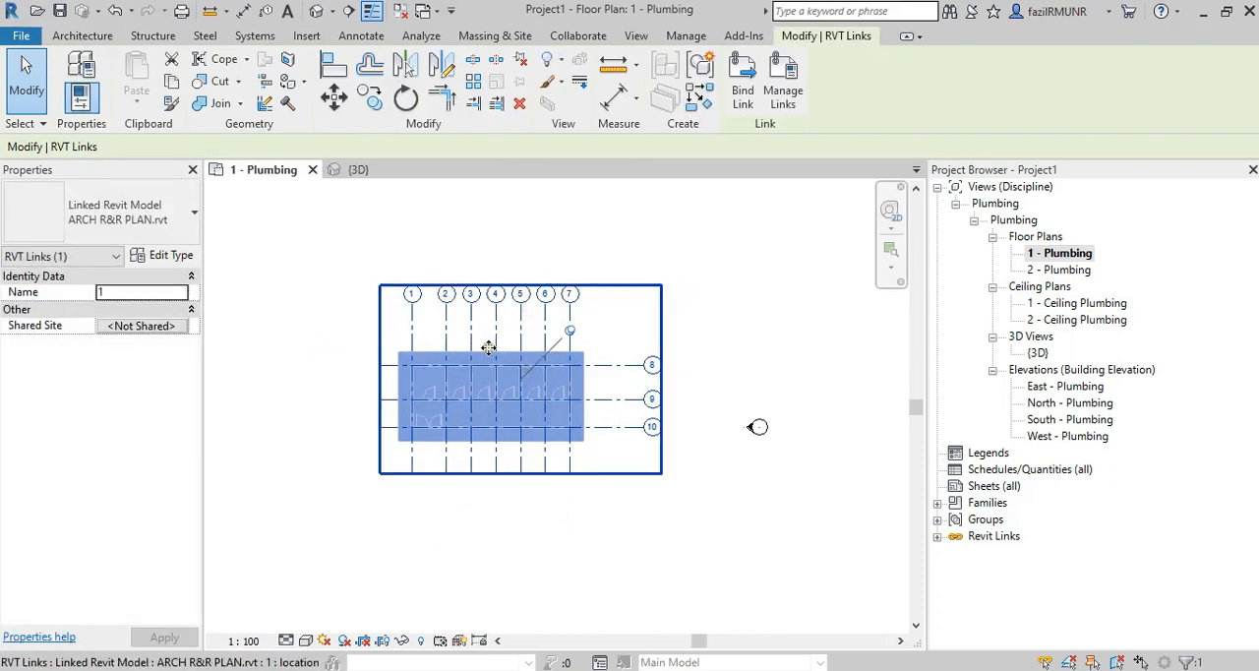
# Open the East - Plumbing elevation and compare the linked model's floor levels with the project's own levels.
pyautogui.doubleClick(1044, 387)
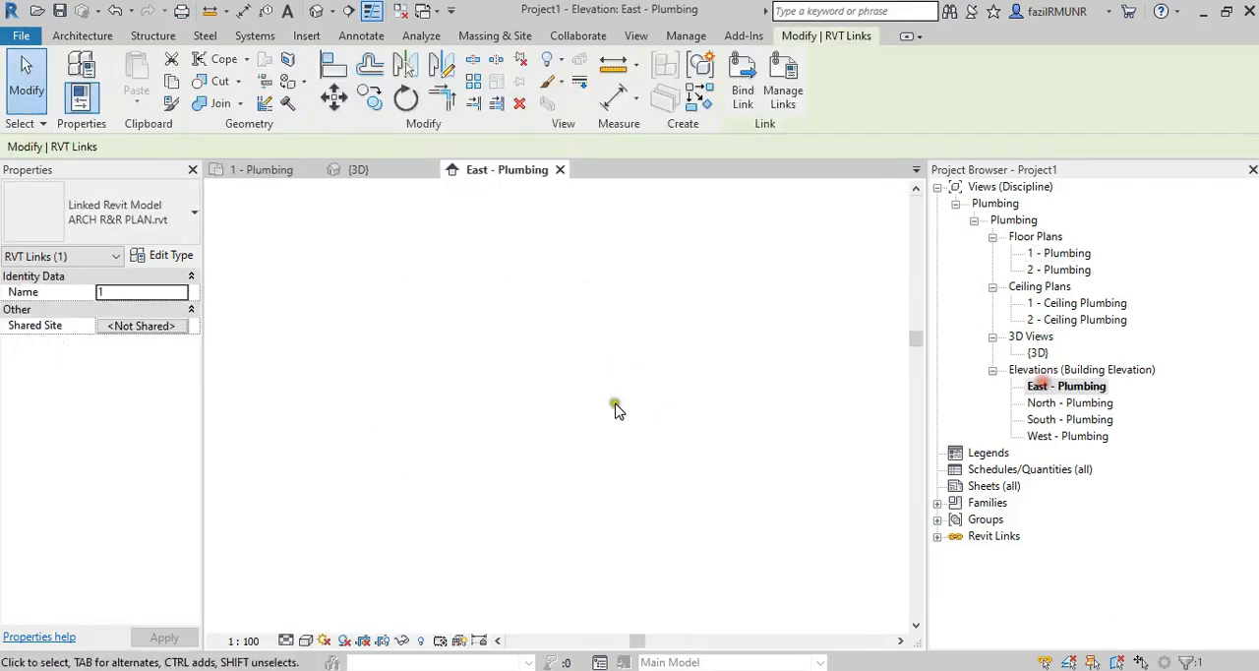
pyautogui.moveTo(638, 470); pyautogui.dragTo(352, 479, button='middle')
pyautogui.scroll(-1, 540, 415)
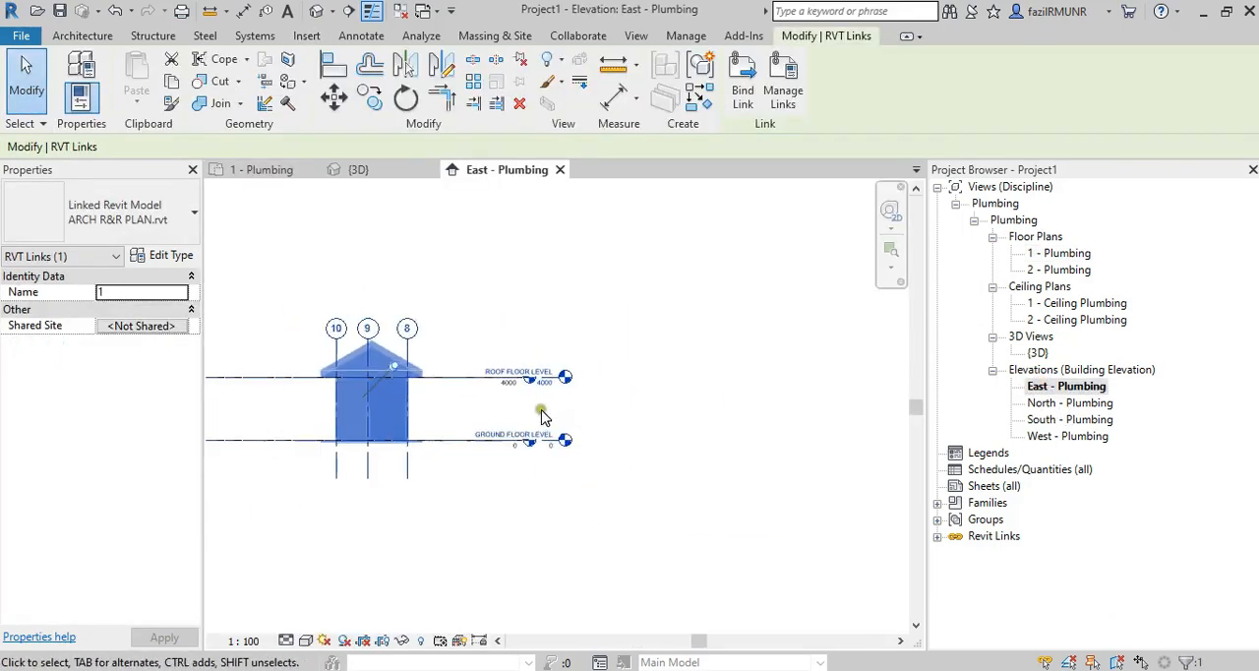
pyautogui.scroll(2, 534, 395)
pyautogui.scroll(-3, 576, 379)
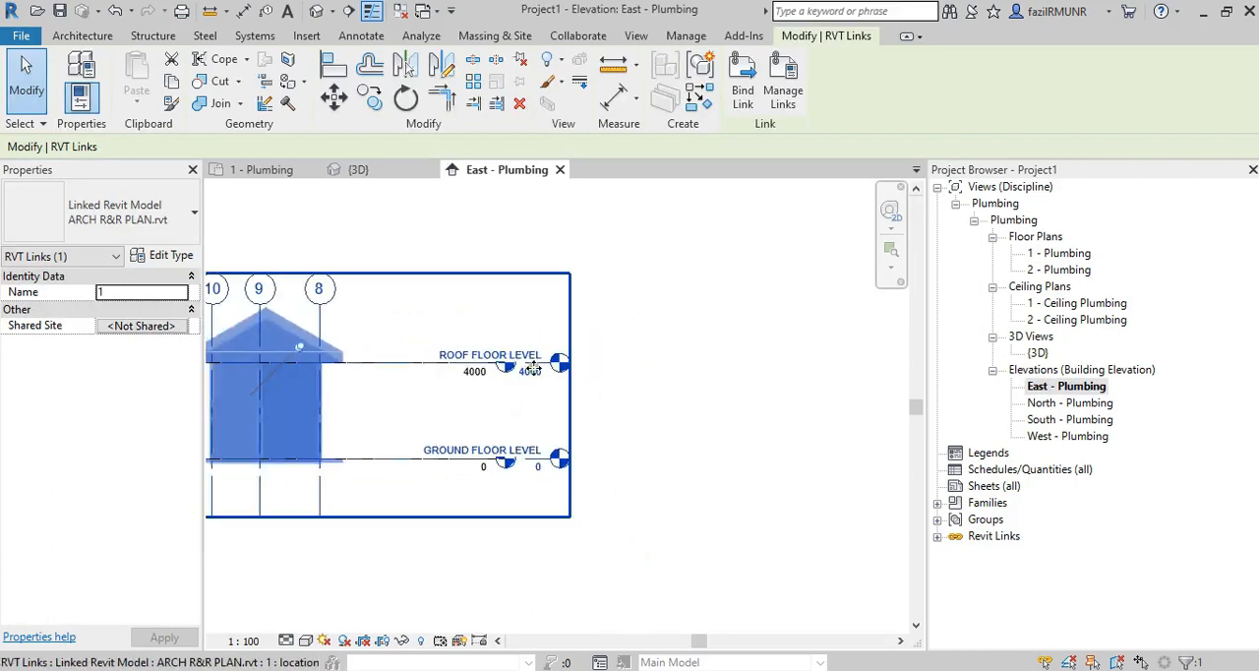
pyautogui.click(622, 366)
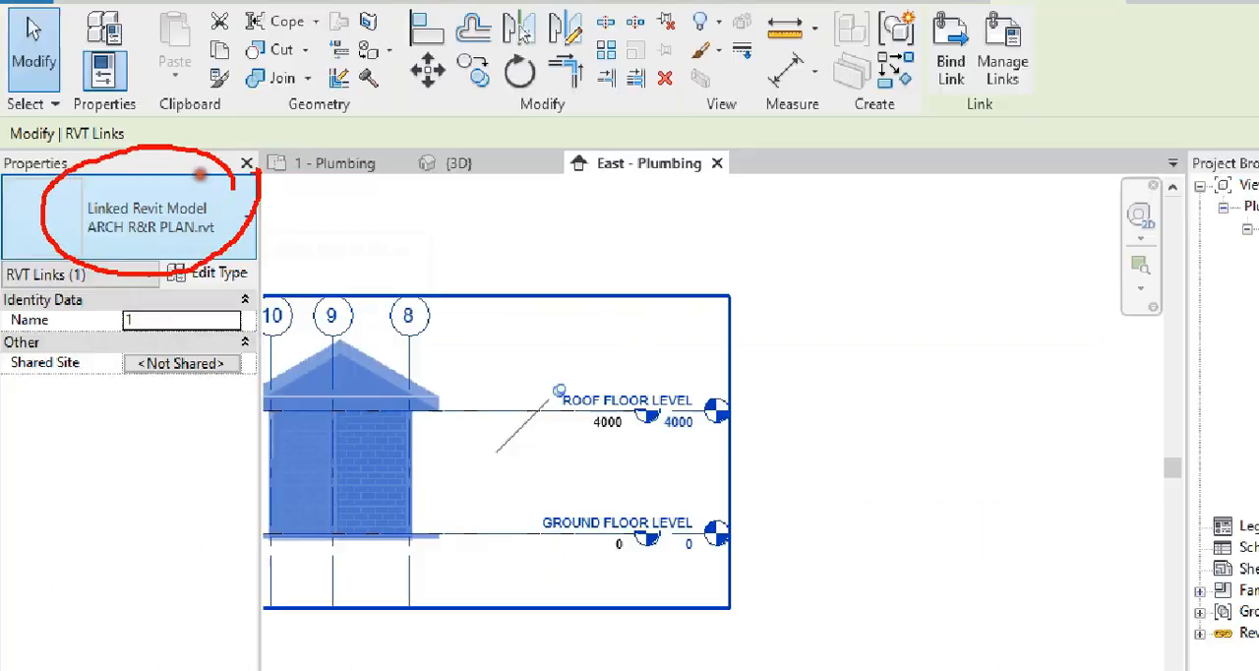
pyautogui.click(755, 391)
# Extend the project's Level 1 and Level 2 lines in the East elevation so their heads sit beyond the linked model's level heads.
pyautogui.click(588, 417)
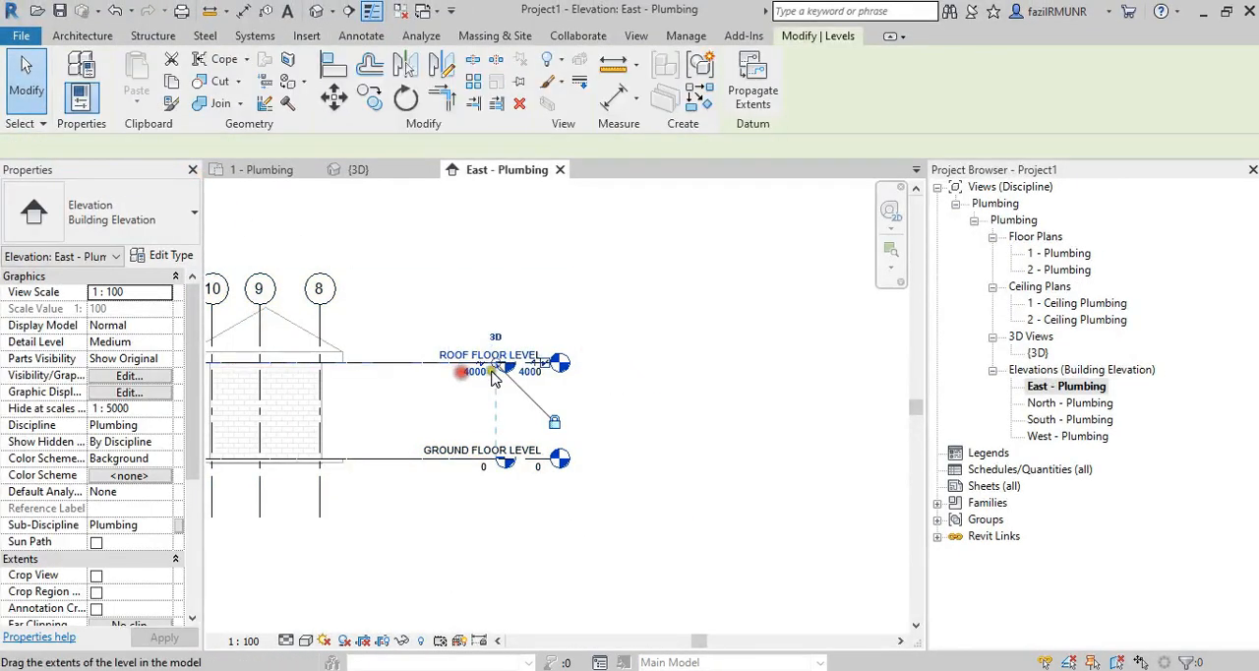
pyautogui.moveTo(494, 376); pyautogui.dragTo(765, 364)
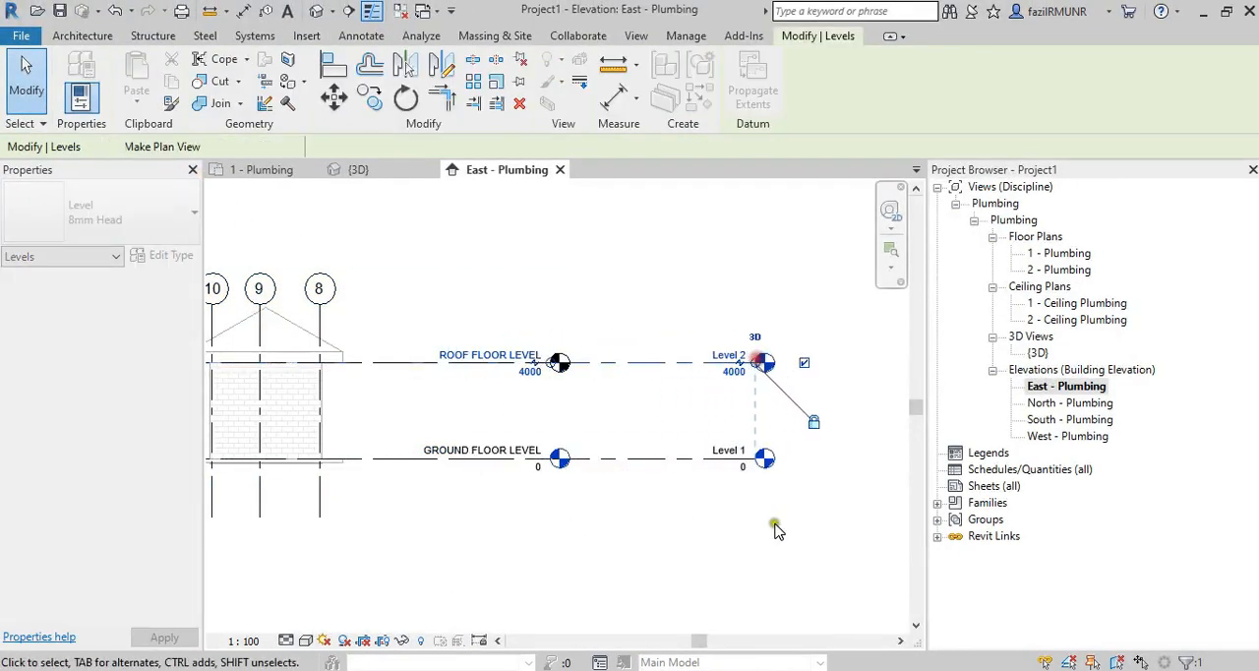
pyautogui.click(596, 411)
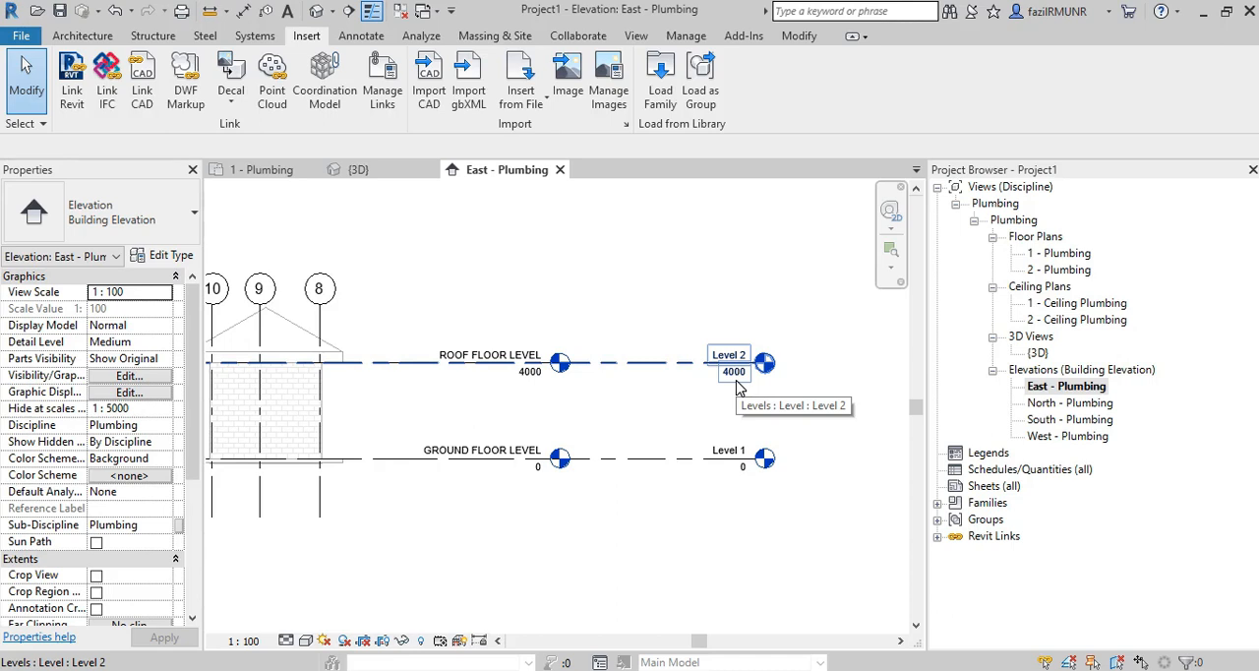
pyautogui.click(700, 420)
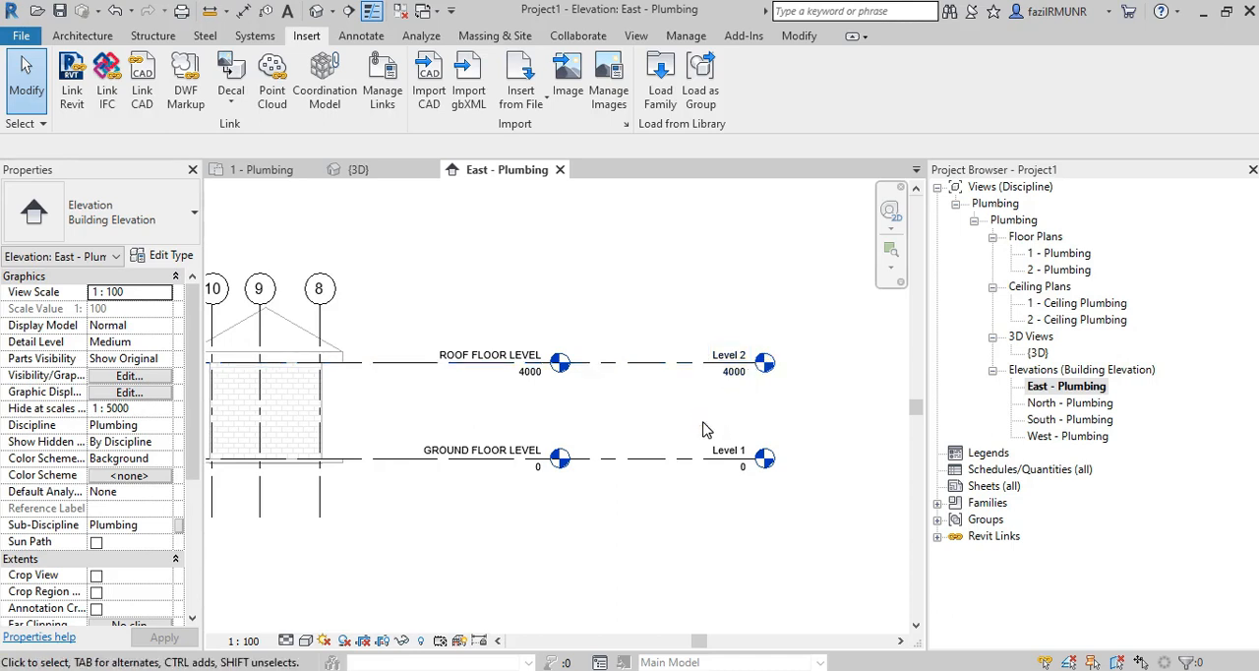
# Return to the 1 - Plumbing floor plan showing the linked building's whole layout.
pyautogui.doubleClick(1059, 252)
pyautogui.scroll(3, 507, 379)
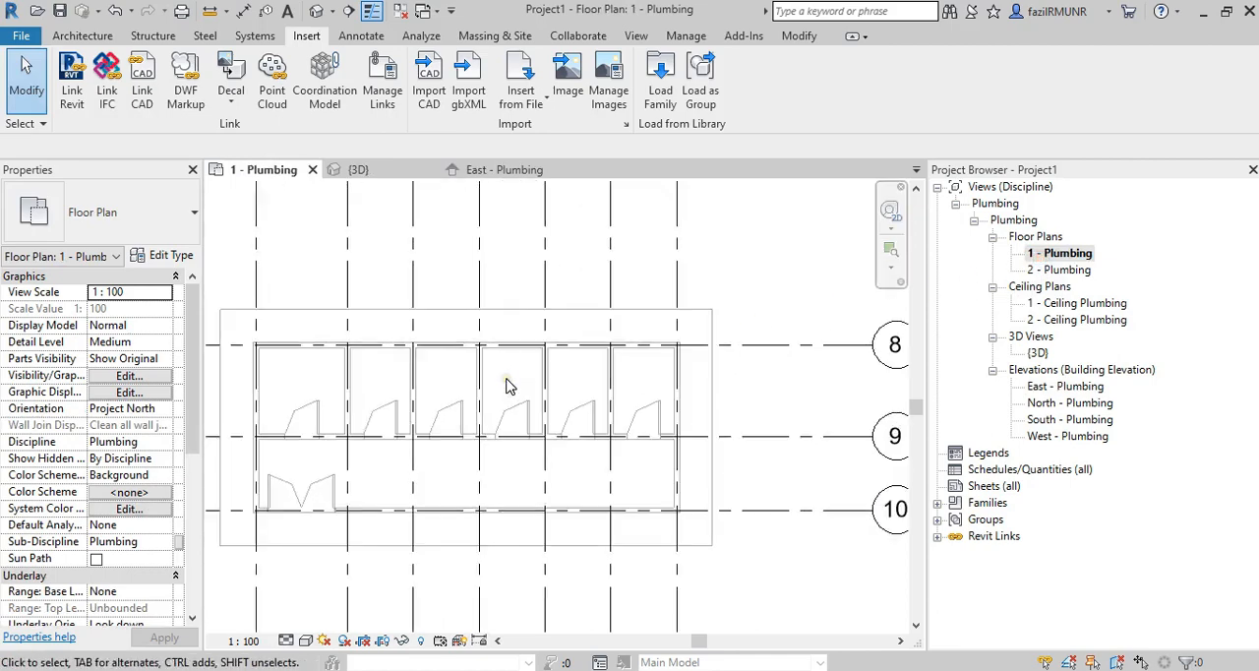
pyautogui.scroll(-2, 507, 384)
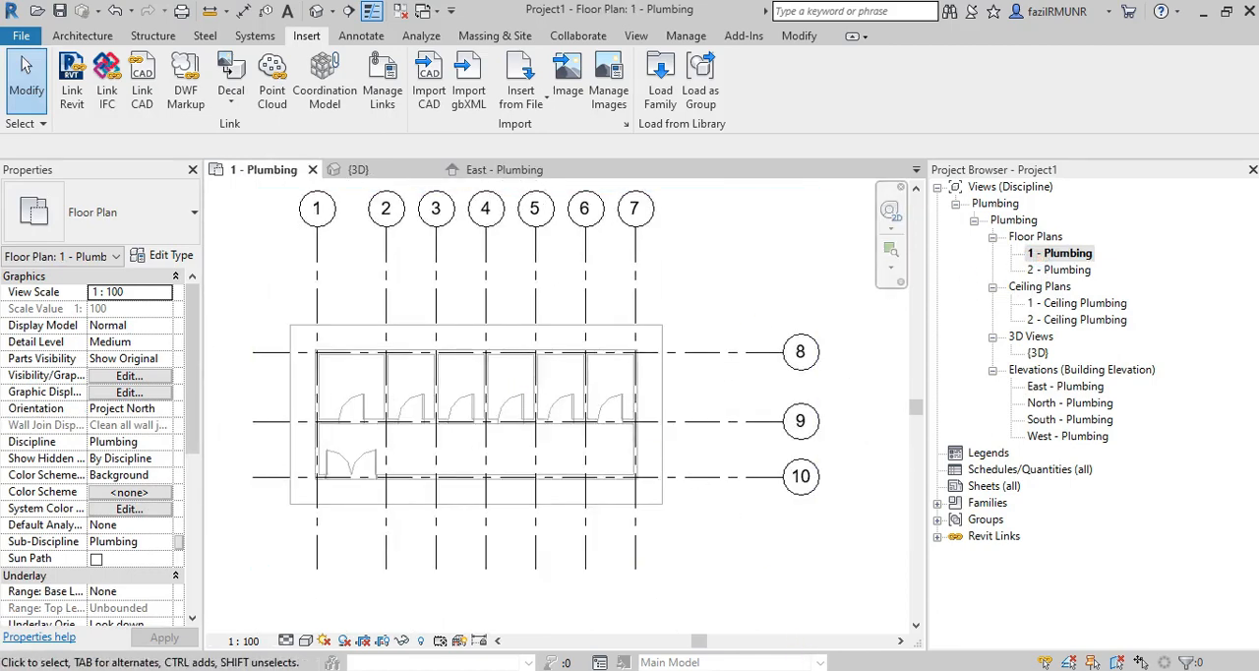
# Switch to the instruction PDF in Nitro Pro and review the bathroom and toilet fixture lists, pipe offsets and layout plan.
pyautogui.hotkey('alt', 'Tab')
pyautogui.scroll(-10, 584, 437)
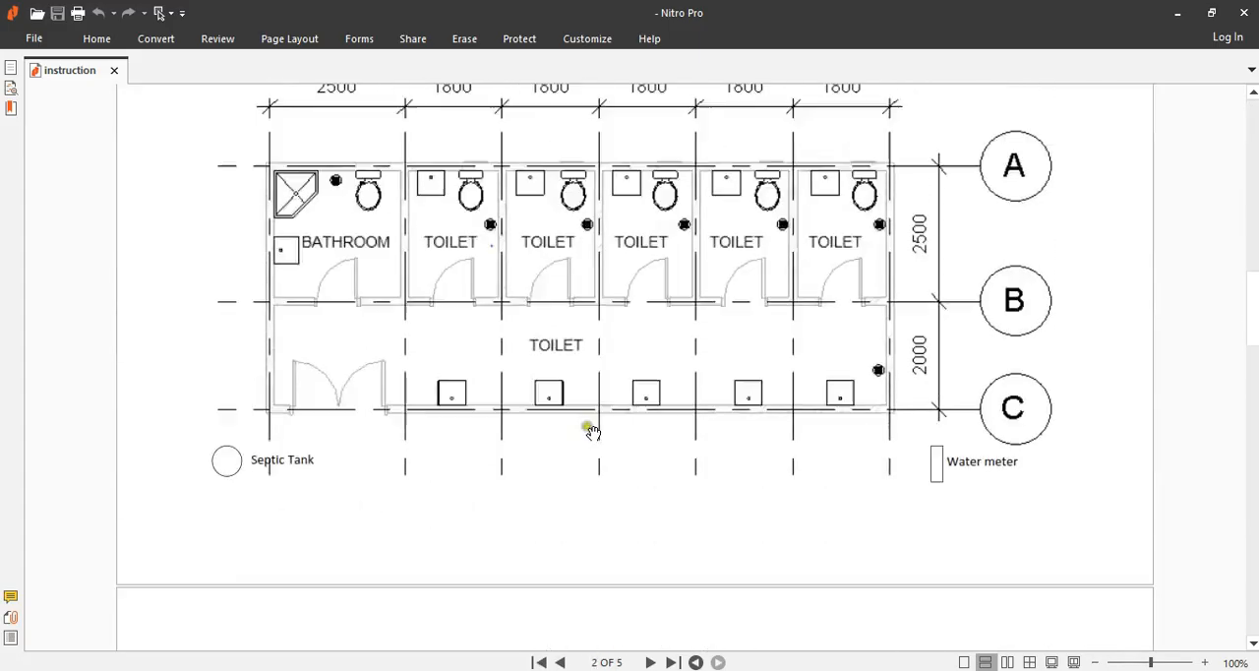
pyautogui.scroll(2, 589, 430)
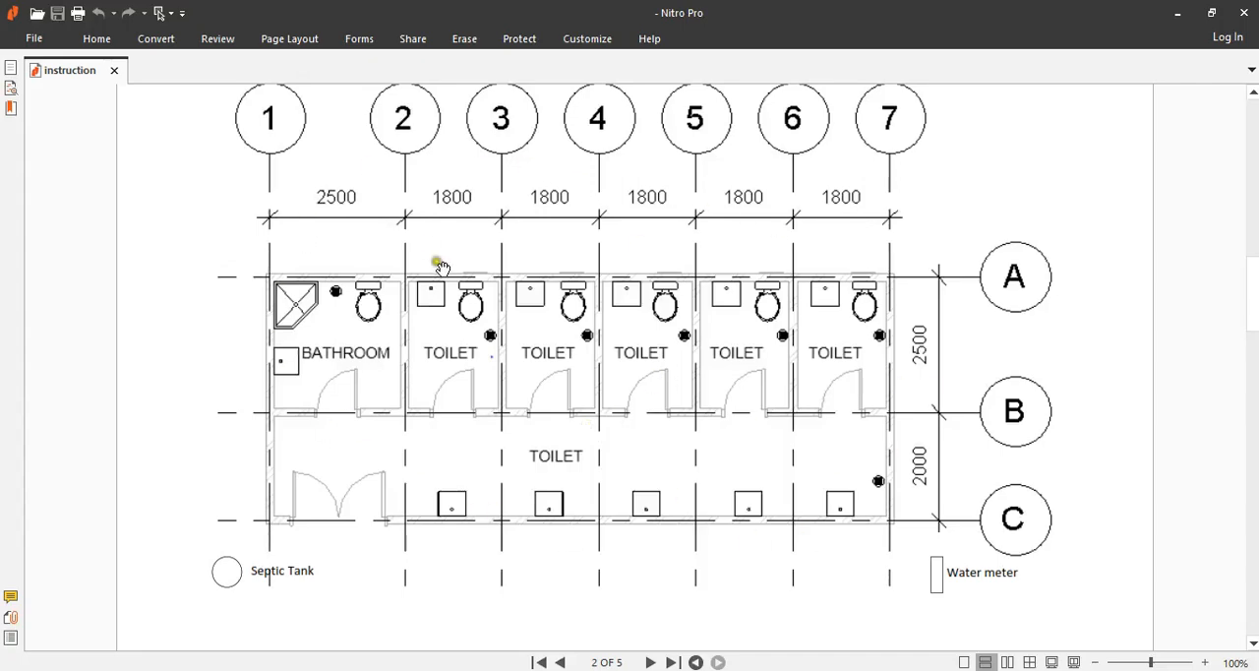
pyautogui.scroll(1, 499, 285)
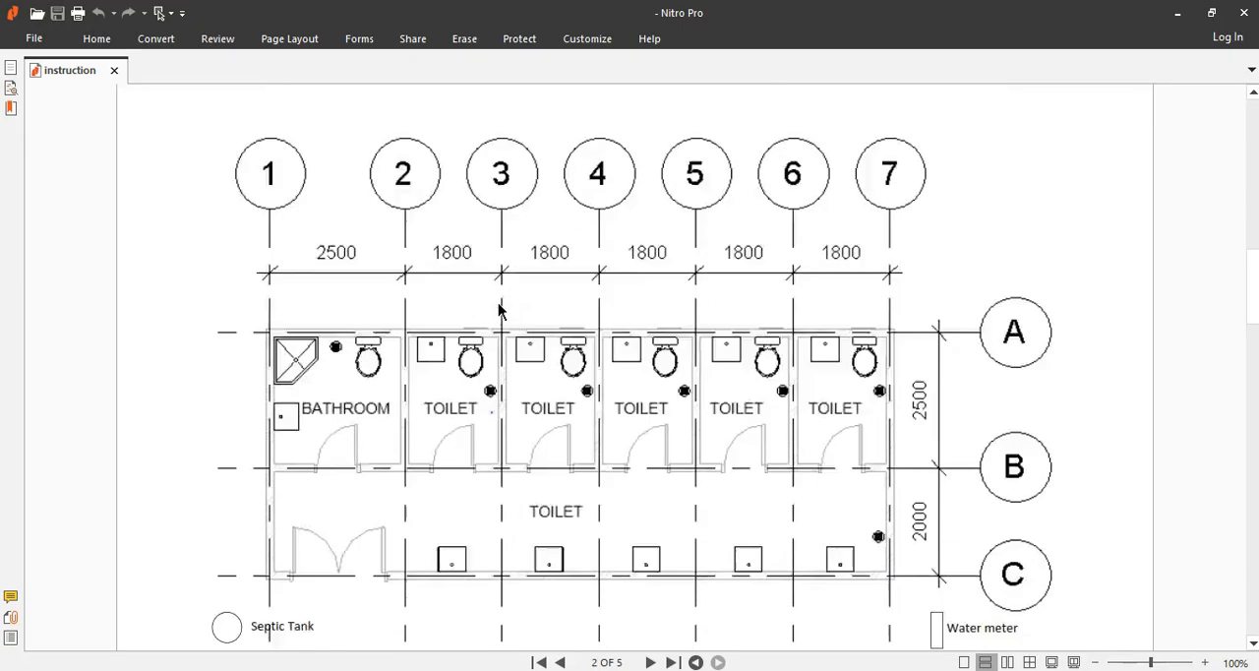
pyautogui.scroll(-2, 500, 314)
pyautogui.scroll(13, 519, 343)
pyautogui.scroll(10, 560, 423)
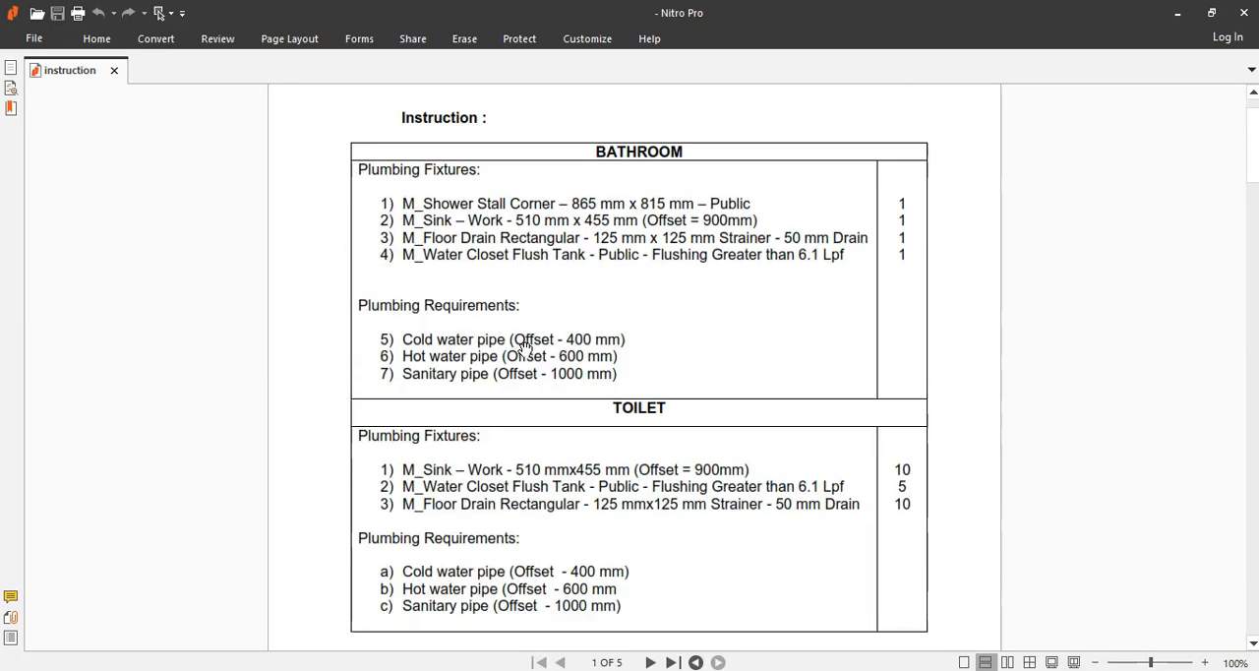
pyautogui.scroll(-15, 597, 469)
pyautogui.scroll(-4, 355, 571)
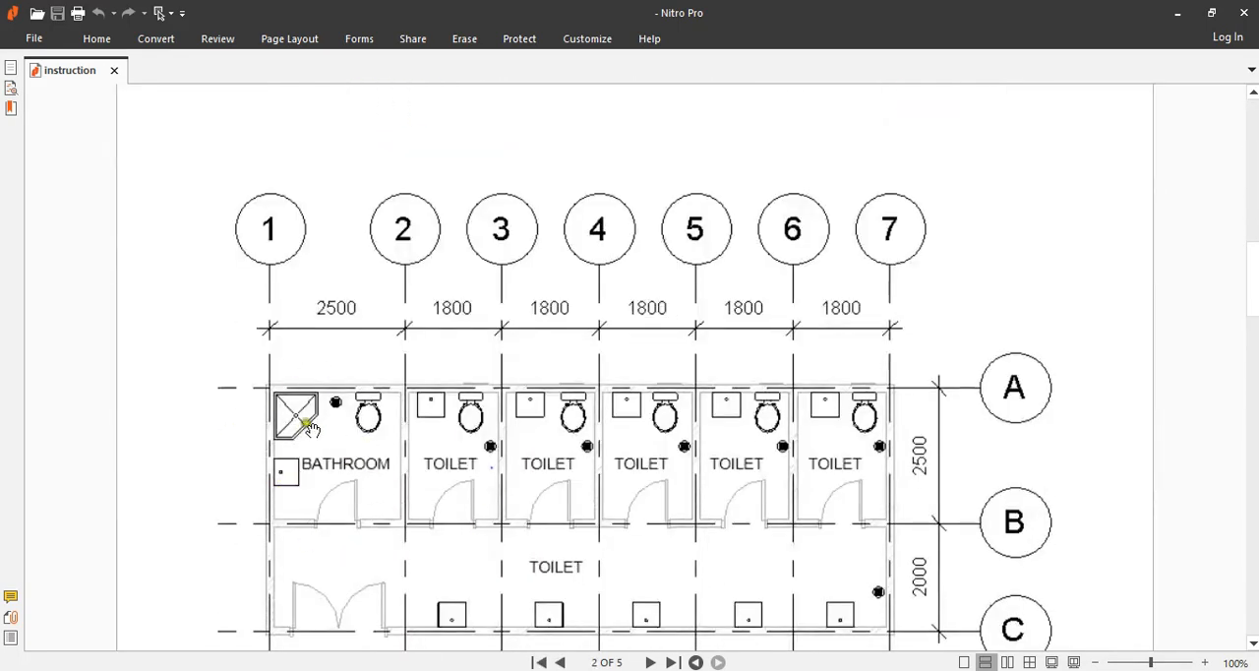
pyautogui.scroll(15, 389, 429)
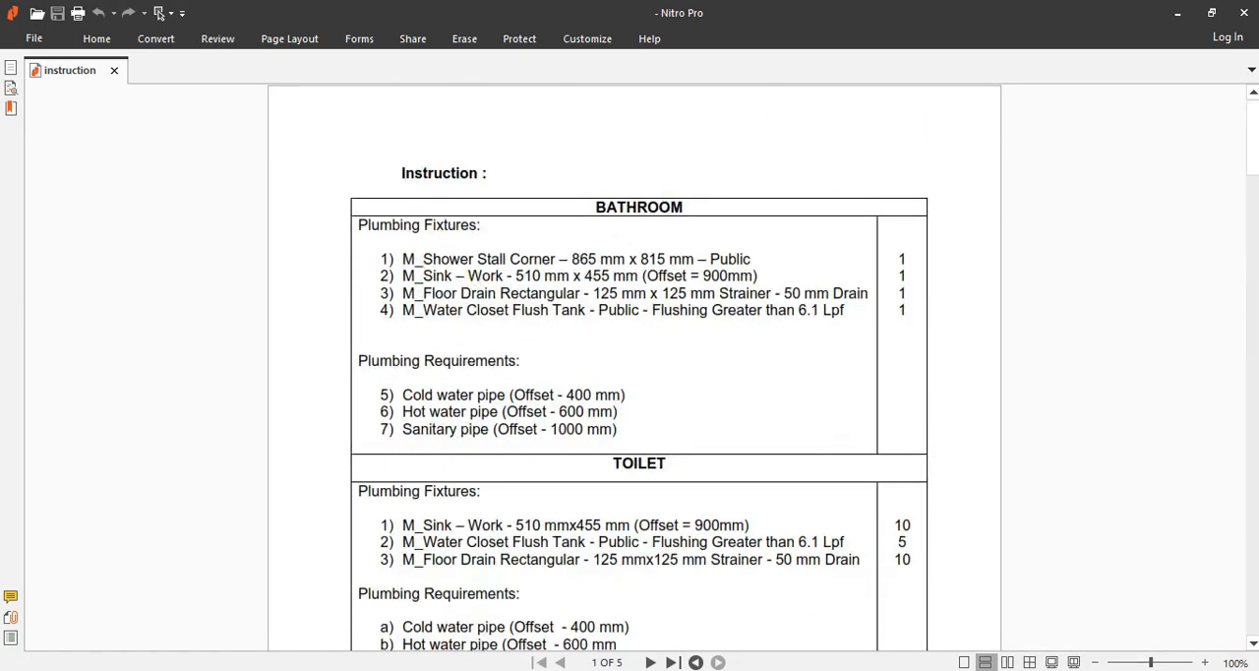
# Switch to Revit and start placing a plumbing fixture in the 1 - Plumbing floor plan.
pyautogui.hotkey('alt', 'Tab')
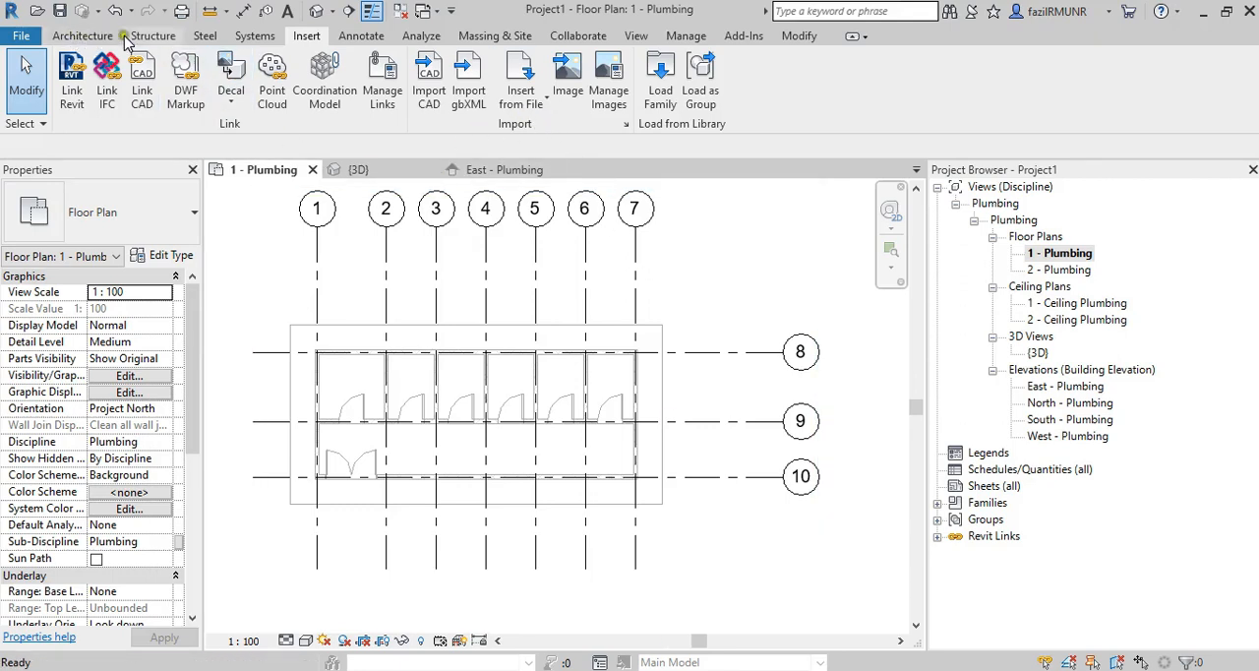
pyautogui.click(253, 36)
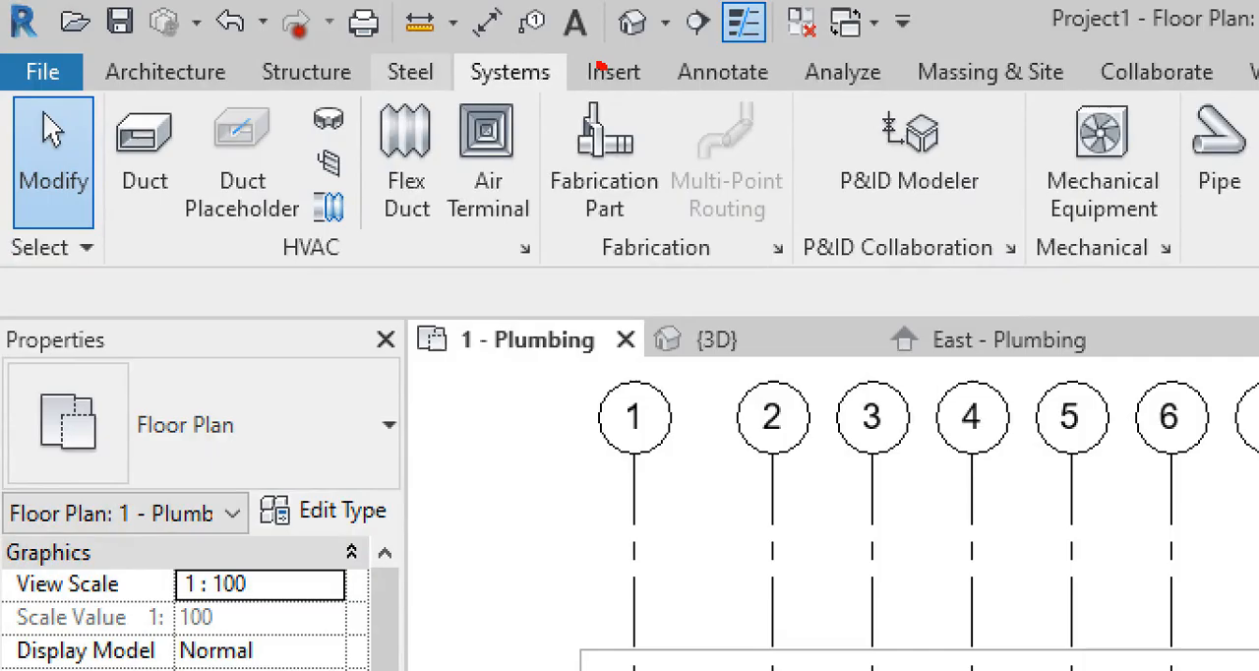
pyautogui.moveTo(598, 67)
pyautogui.mouseDown()
pyautogui.moveTo(489, 88)
pyautogui.moveTo(541, 77)
pyautogui.mouseUp()
pyautogui.press('Escape')
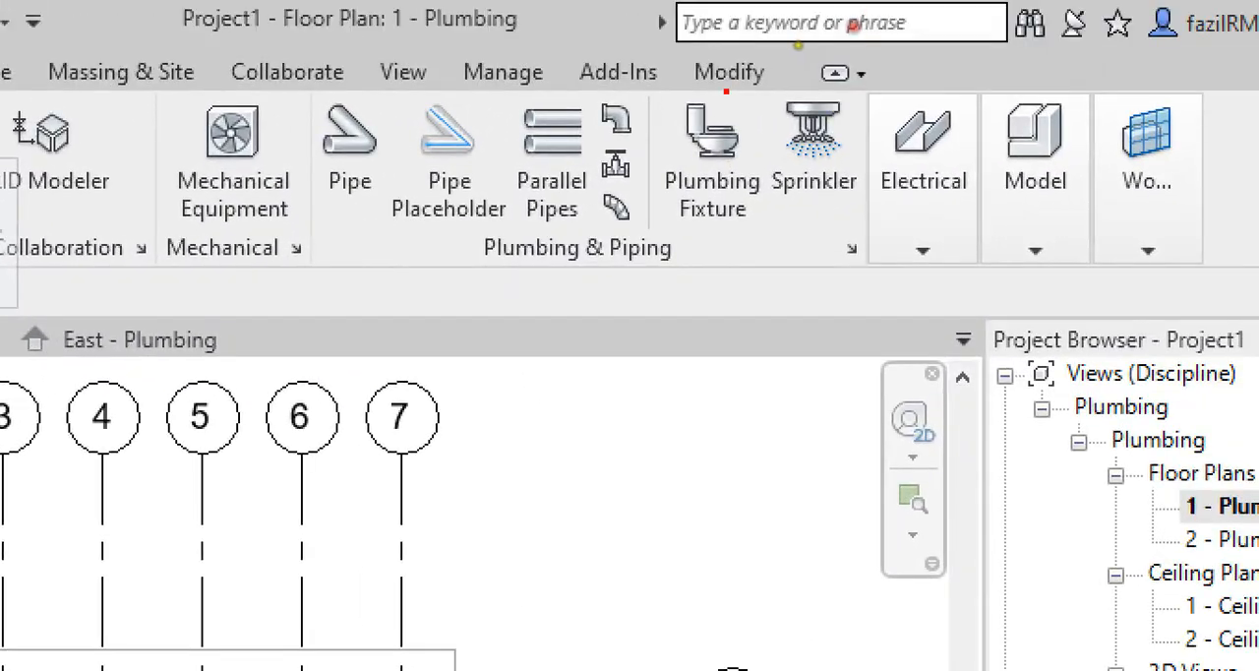
pyautogui.moveTo(1124, 50); pyautogui.dragTo(1071, 41)
pyautogui.moveTo(726, 83)
pyautogui.mouseDown()
pyautogui.moveTo(679, 236)
pyautogui.moveTo(723, 101)
pyautogui.mouseUp()
pyautogui.press('Escape')
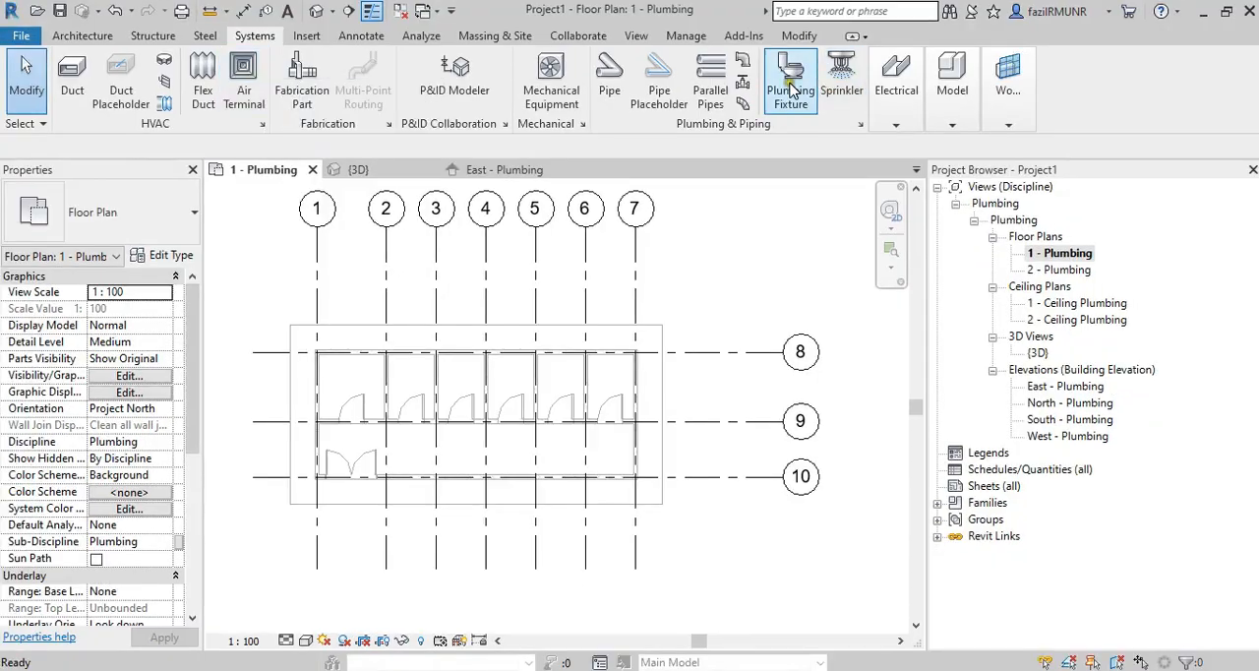
pyautogui.click(710, 157)
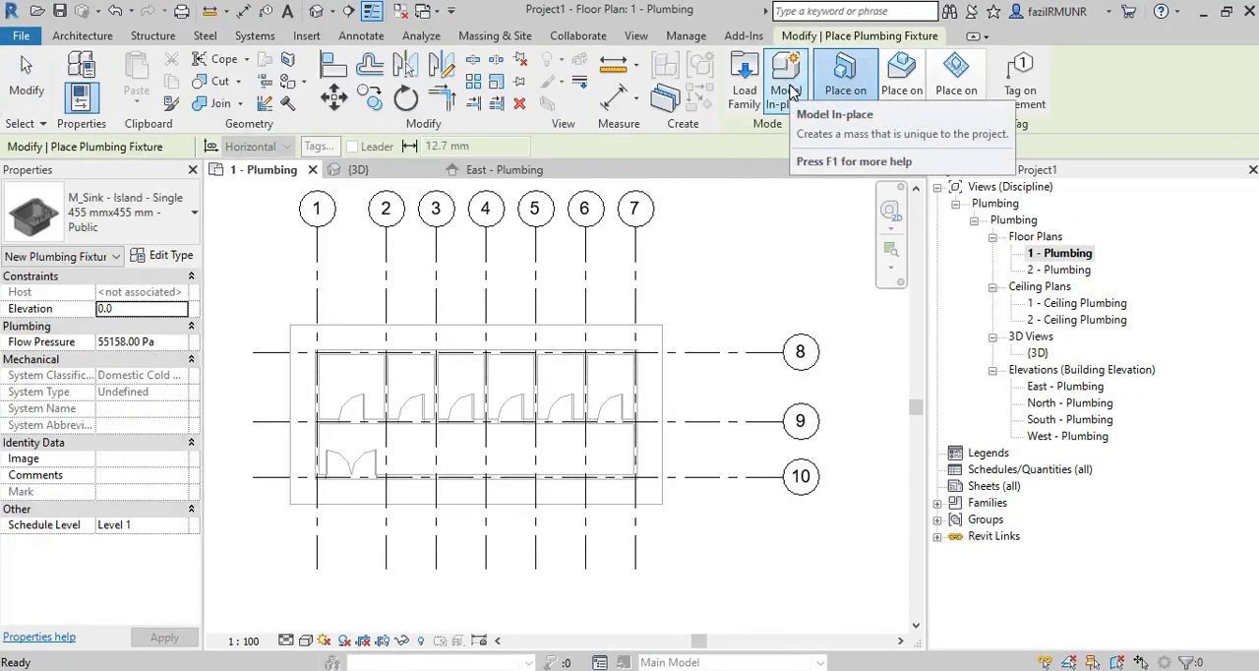
# Look through the already loaded plumbing fixture types for those required by the instruction.
pyautogui.click(63, 196)
pyautogui.scroll(5, 94, 395)
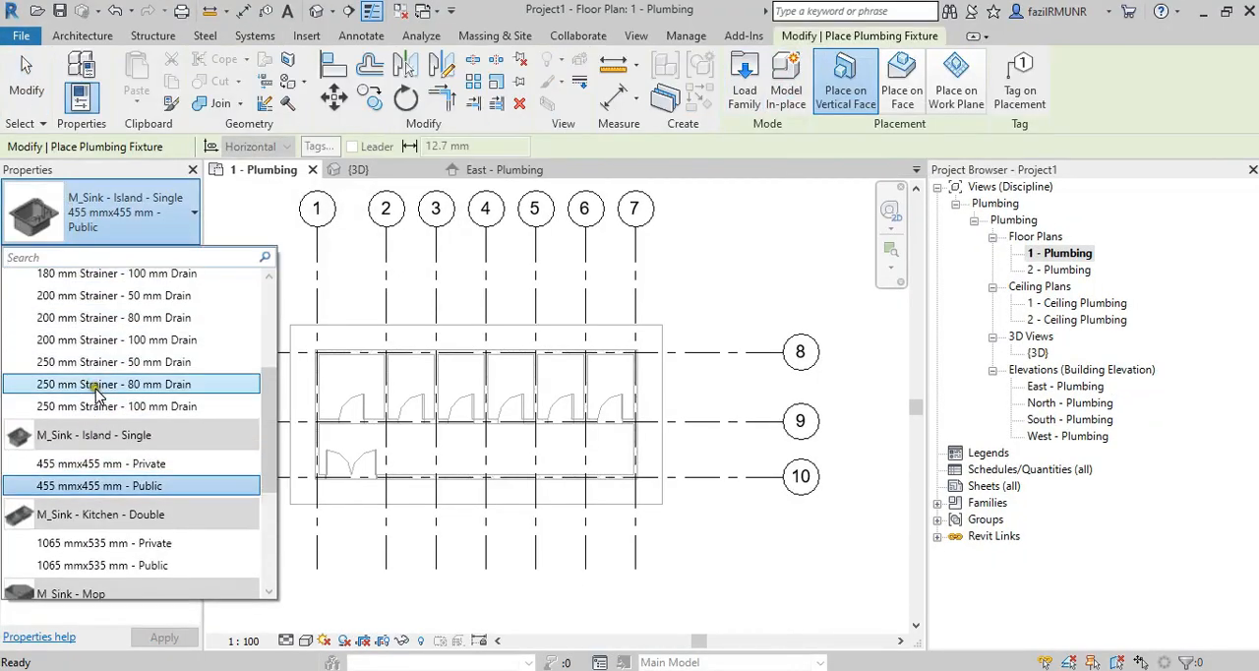
pyautogui.scroll(-10, 96, 398)
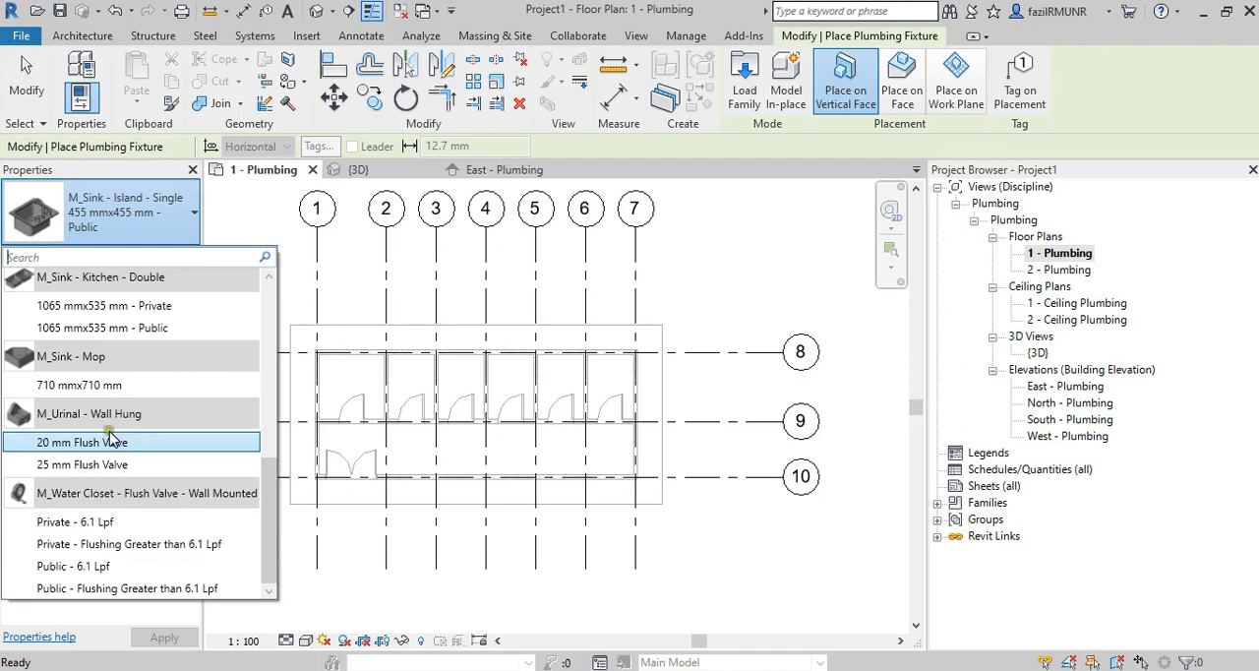
pyautogui.click(147, 383)
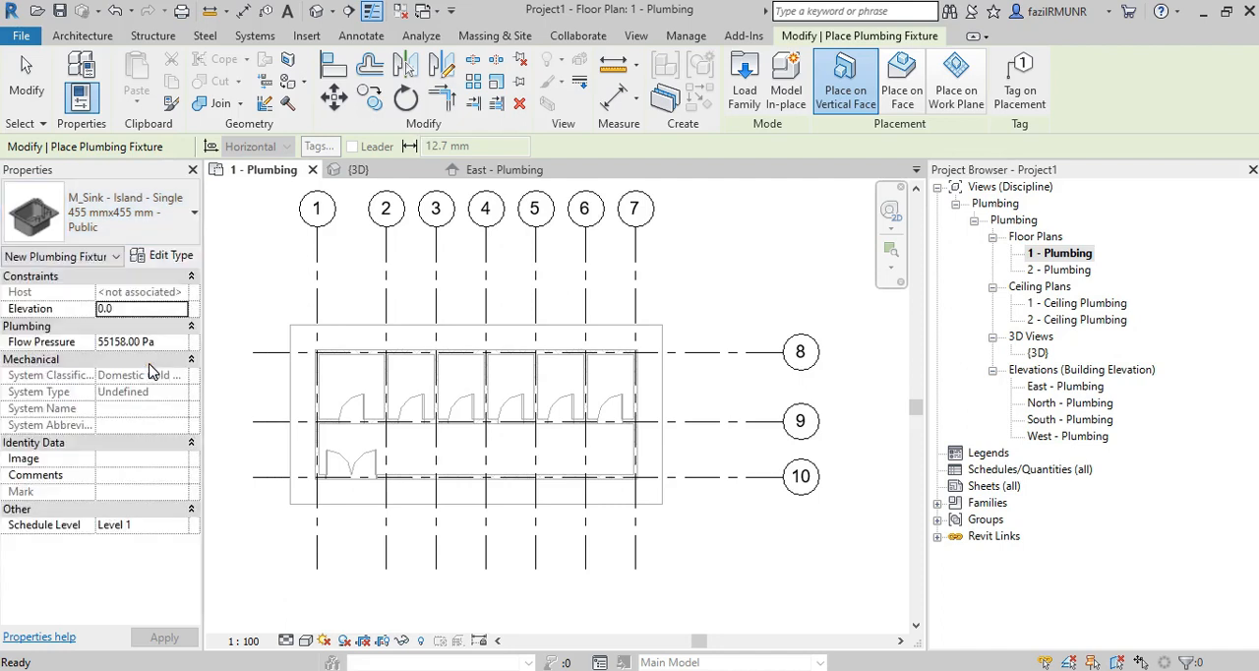
# Browse the Malaysia family library to the Fixtures folder under Plumbing and MEP for loading a family.
pyautogui.click(740, 98)
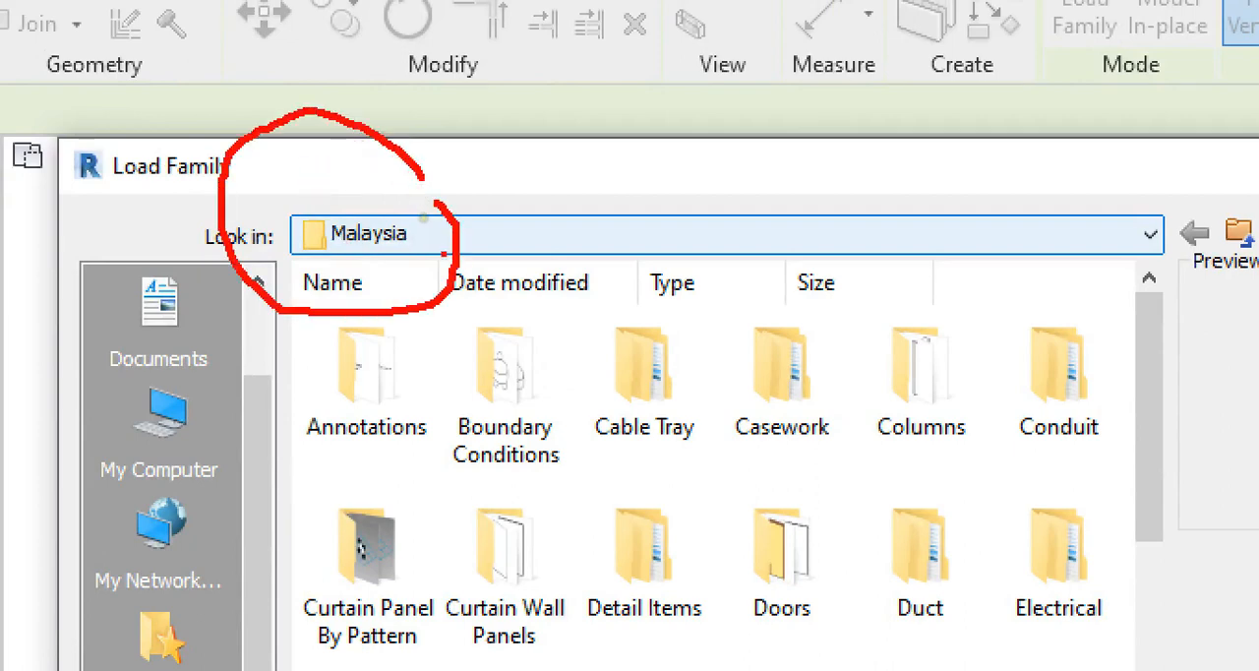
pyautogui.scroll(-3, 601, 354)
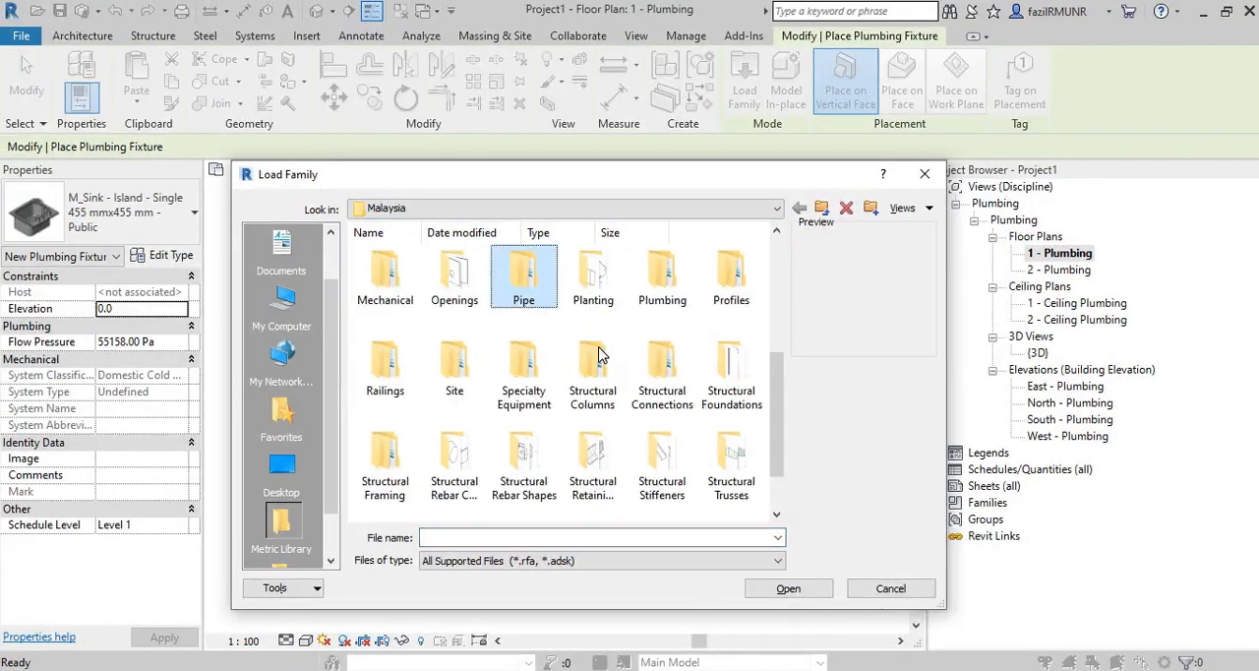
pyautogui.doubleClick(658, 307)
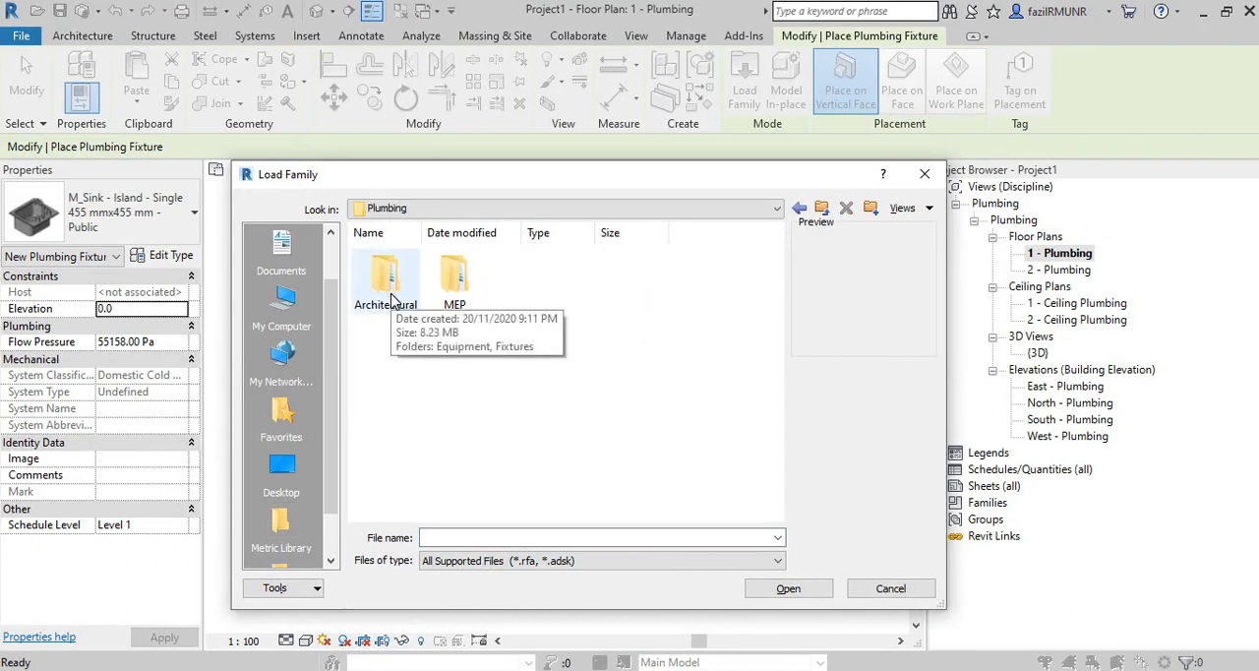
pyautogui.doubleClick(454, 278)
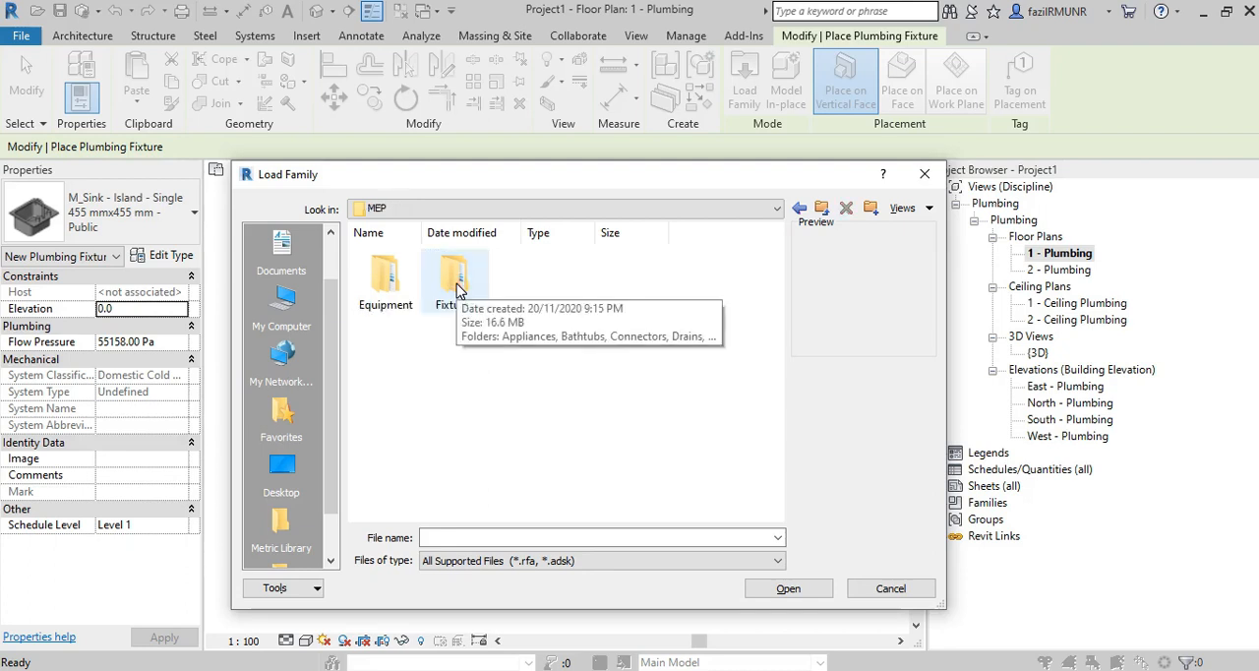
pyautogui.click(427, 347)
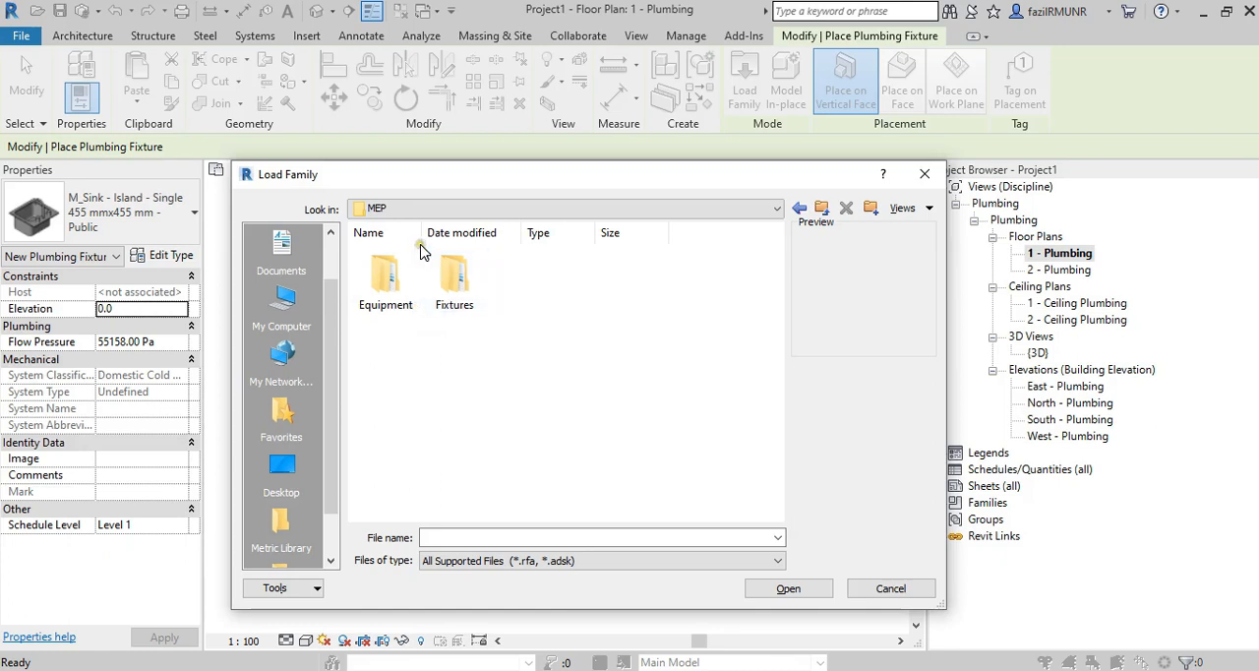
pyautogui.click(407, 205)
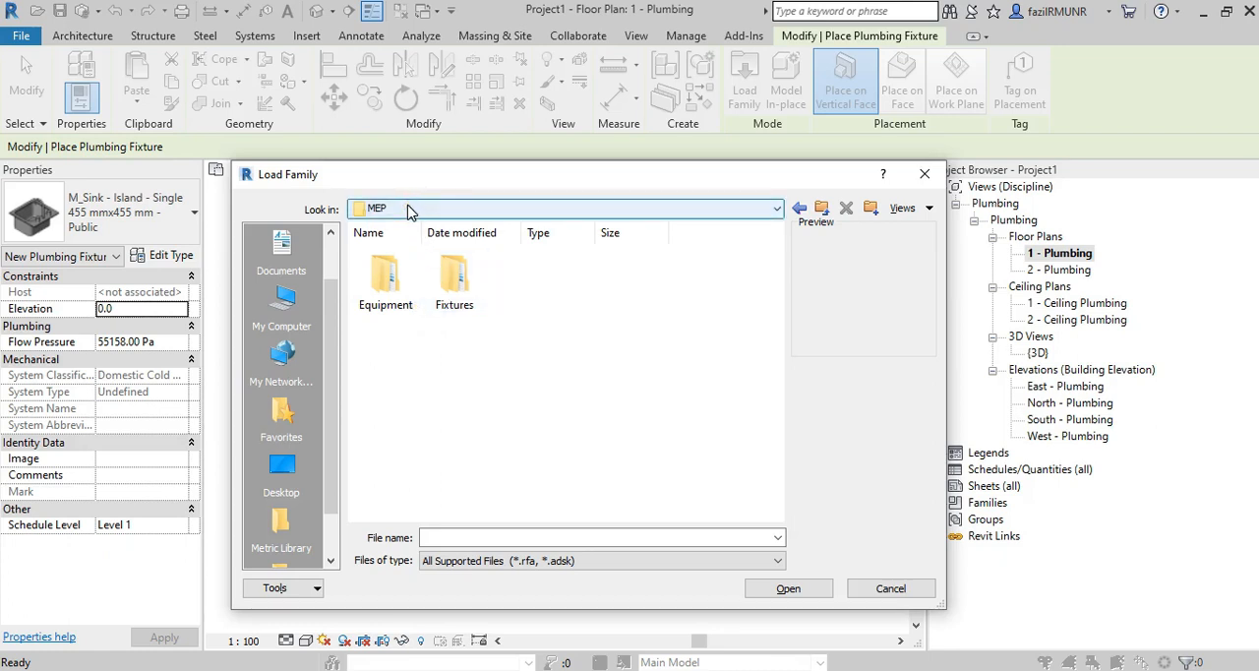
pyautogui.doubleClick(445, 293)
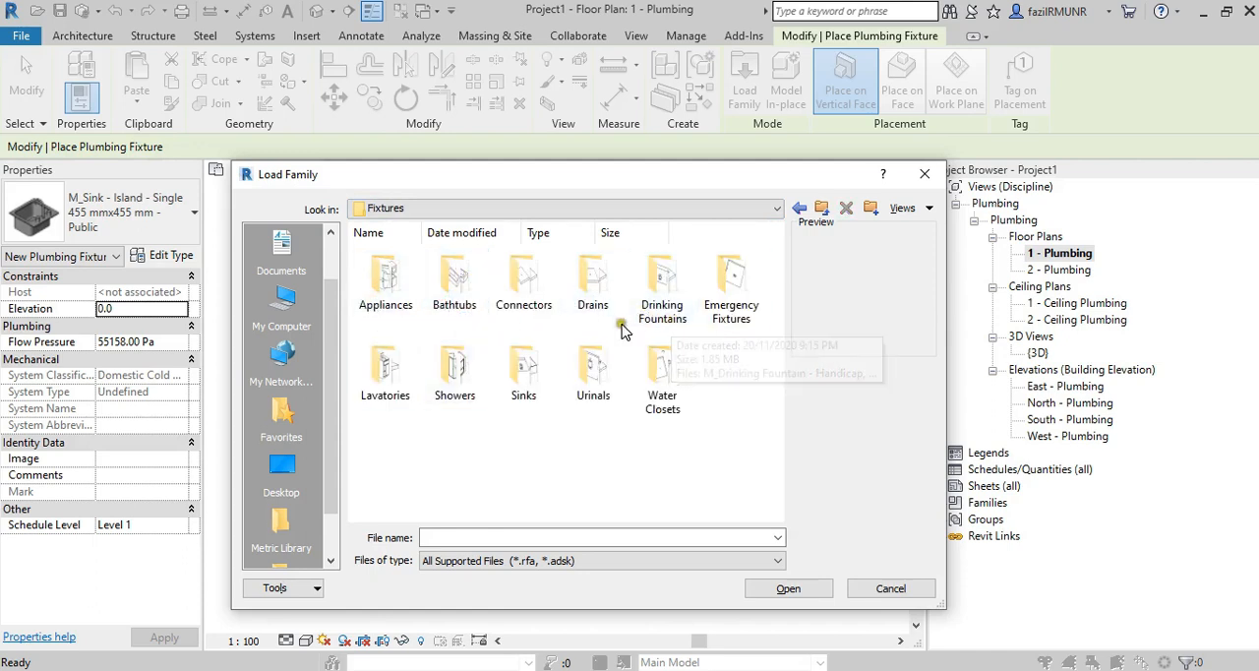
# Load the M_Shower Stall - Corner family from the Showers folder, checking its name against the instruction PDF.
pyautogui.doubleClick(441, 391)
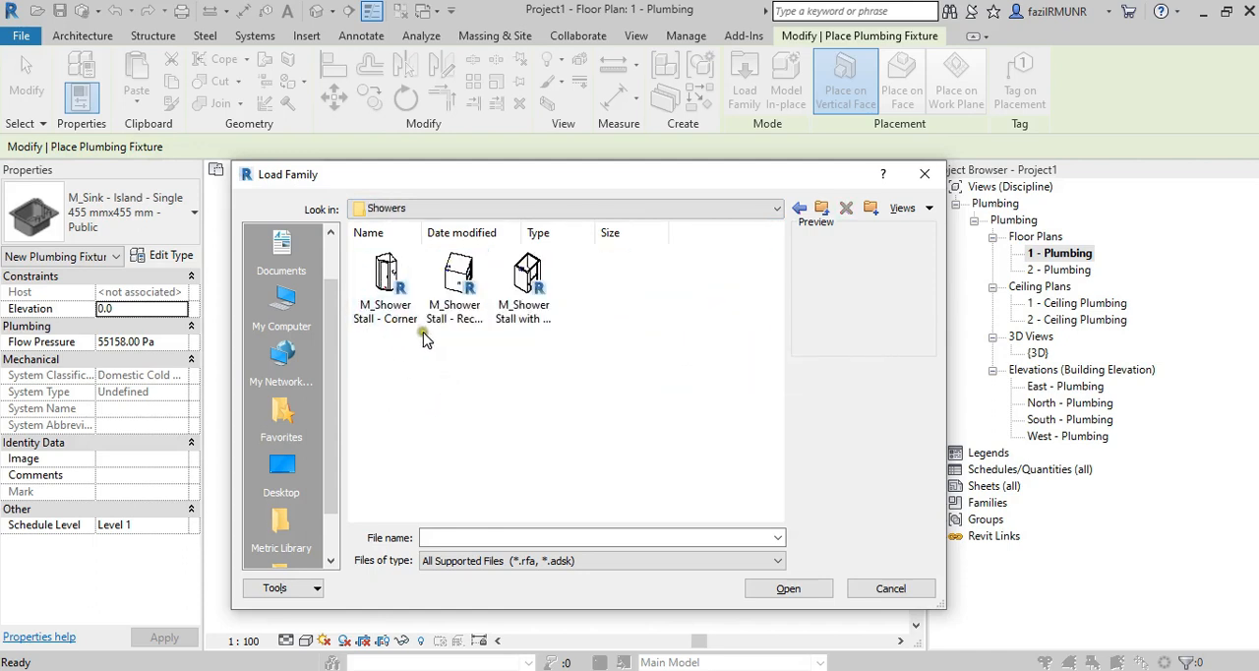
pyautogui.click(384, 325)
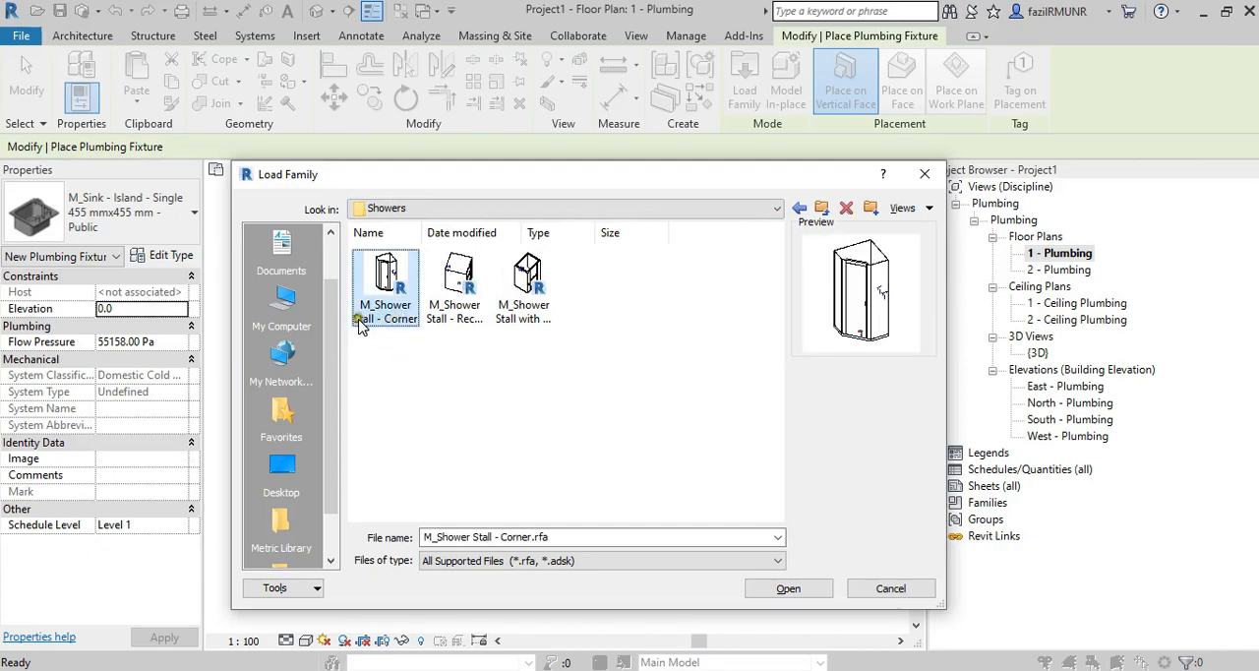
pyautogui.hotkey('alt', 'Tab')
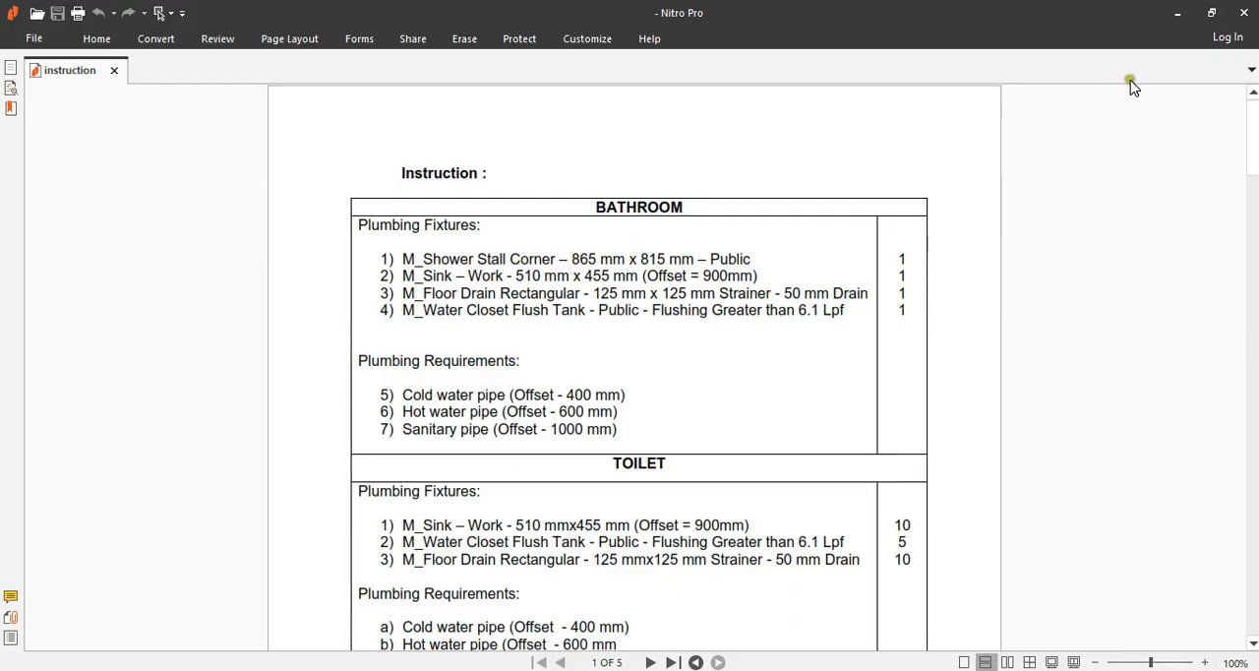
pyautogui.click(1177, 13)
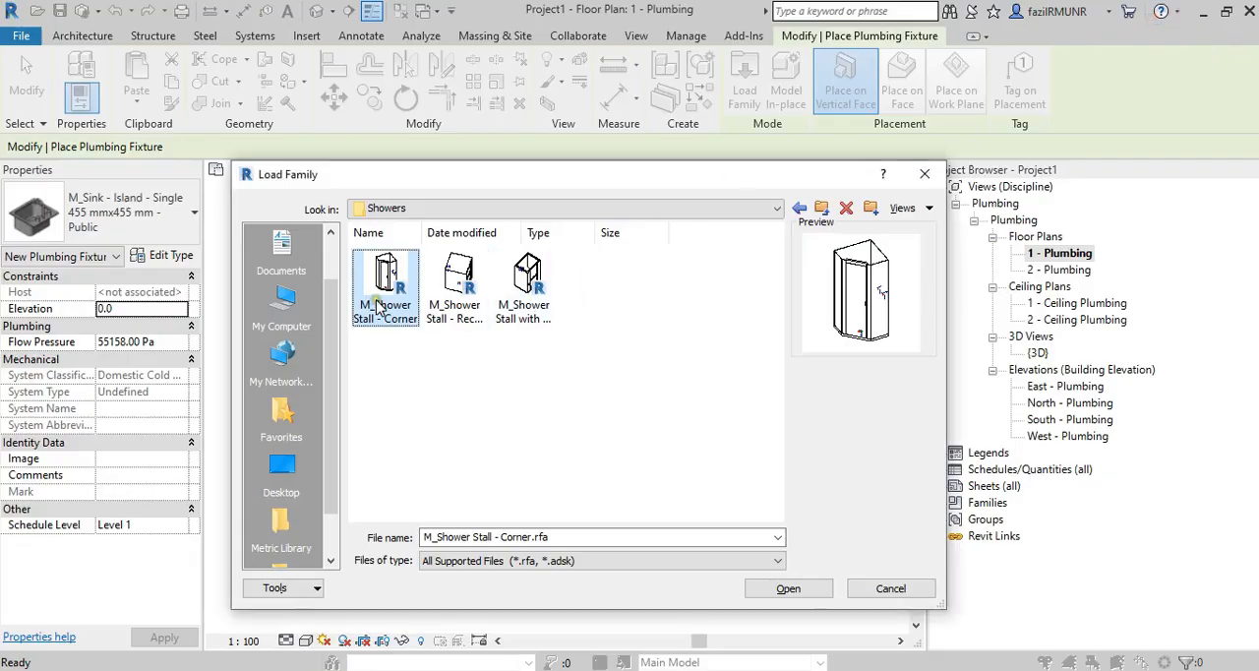
pyautogui.click(789, 588)
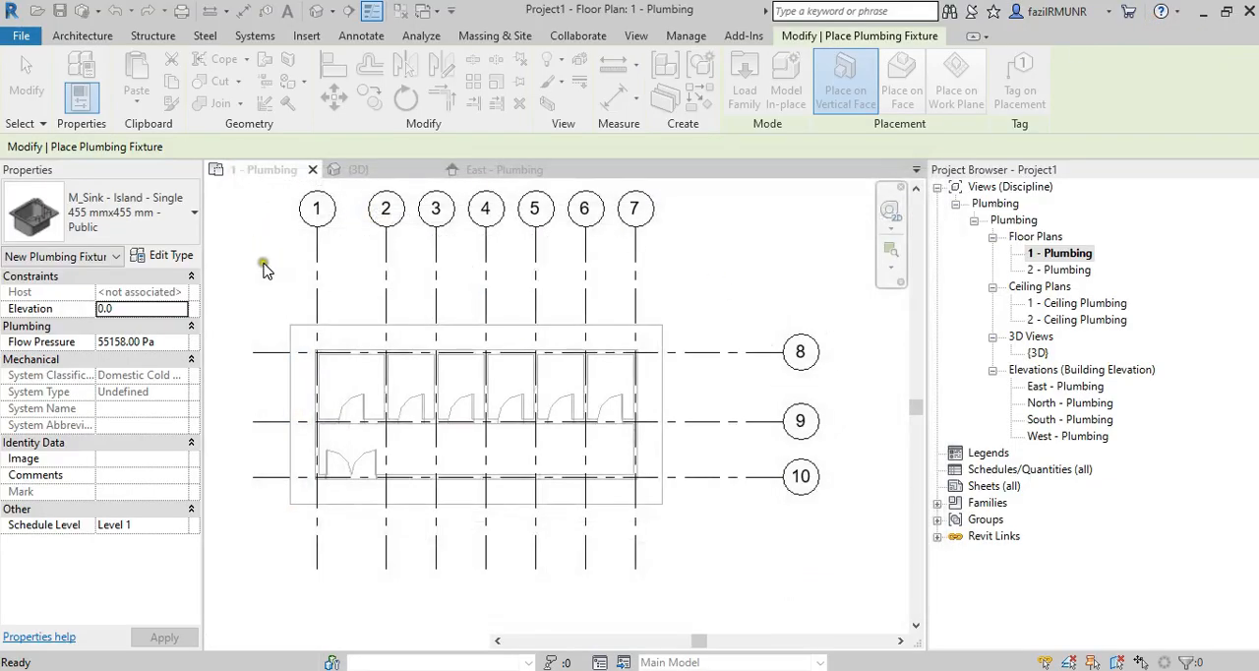
# Check the shower stall's 865 mmx815 mm - Public type against the bathroom fixture list in the instruction PDF.
pyautogui.click(98, 231)
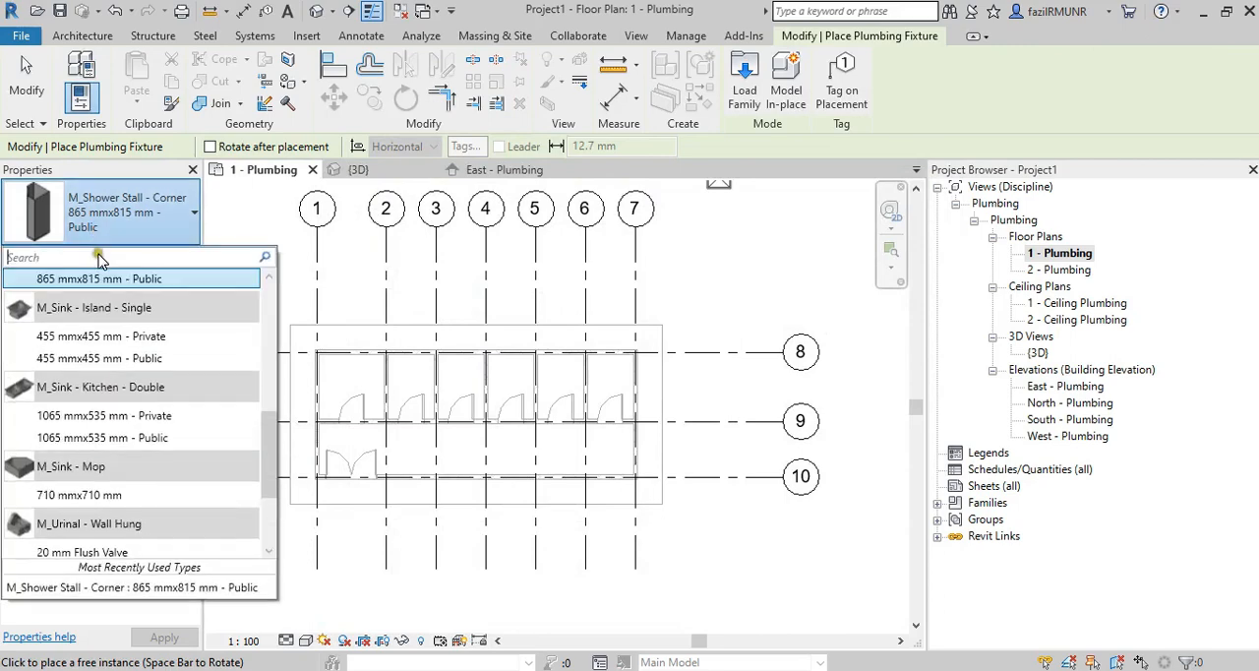
pyautogui.scroll(1, 97, 284)
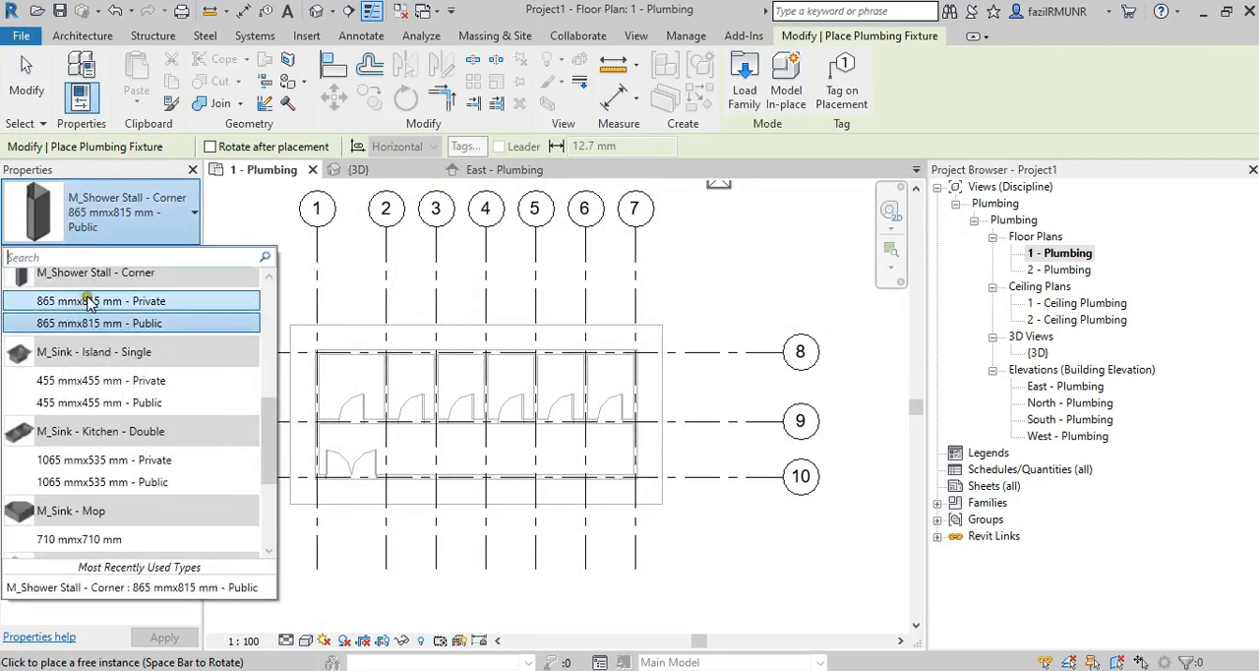
pyautogui.hotkey('alt', 'Tab')
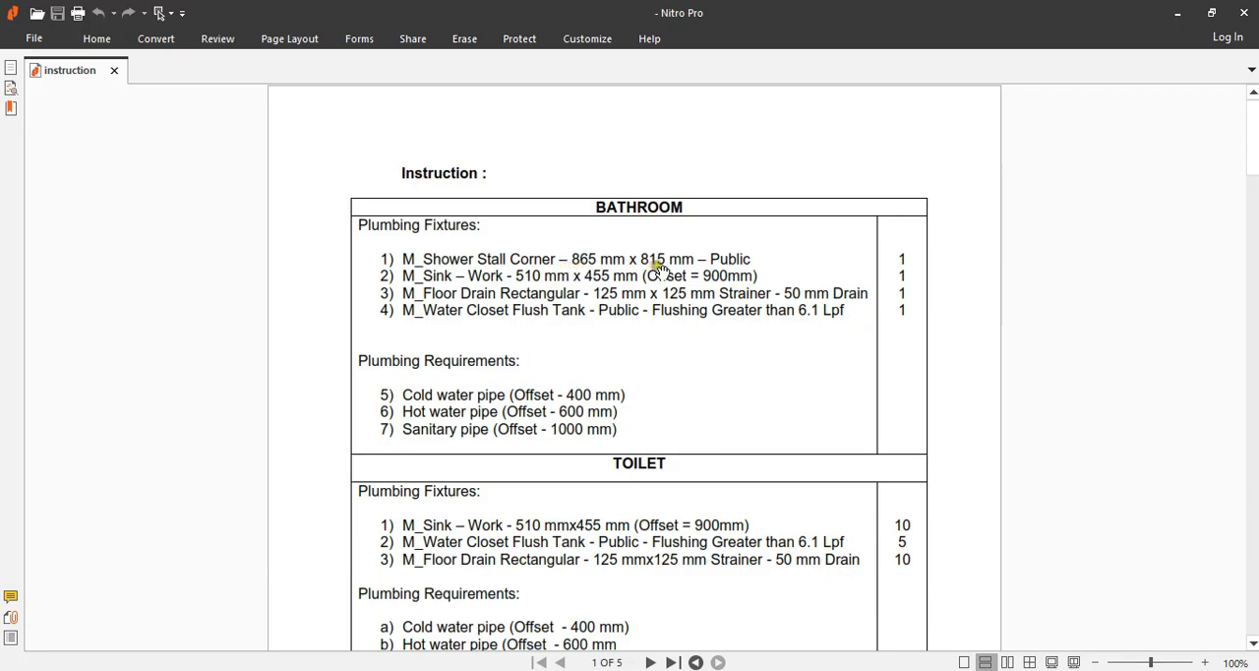
pyautogui.click(1177, 13)
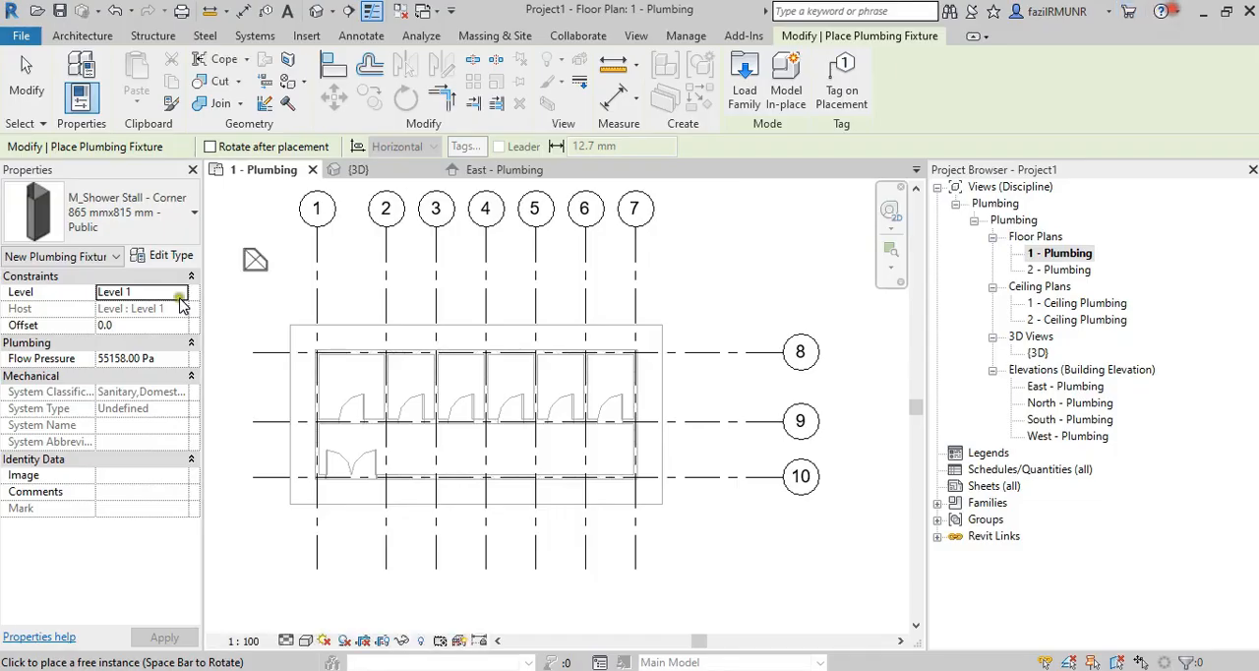
pyautogui.click(108, 236)
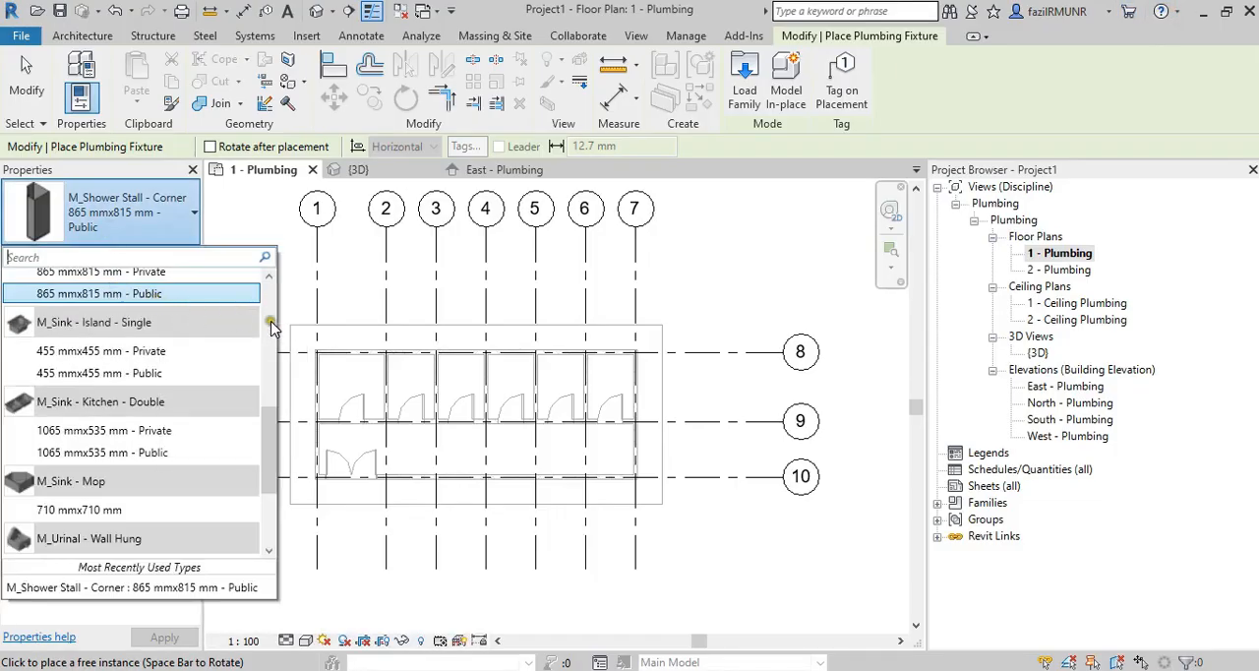
# Place the 865 mmx815 mm - Public corner shower stall in the bathroom's inner corner near grids 1 and 8.
pyautogui.scroll(5, 360, 359)
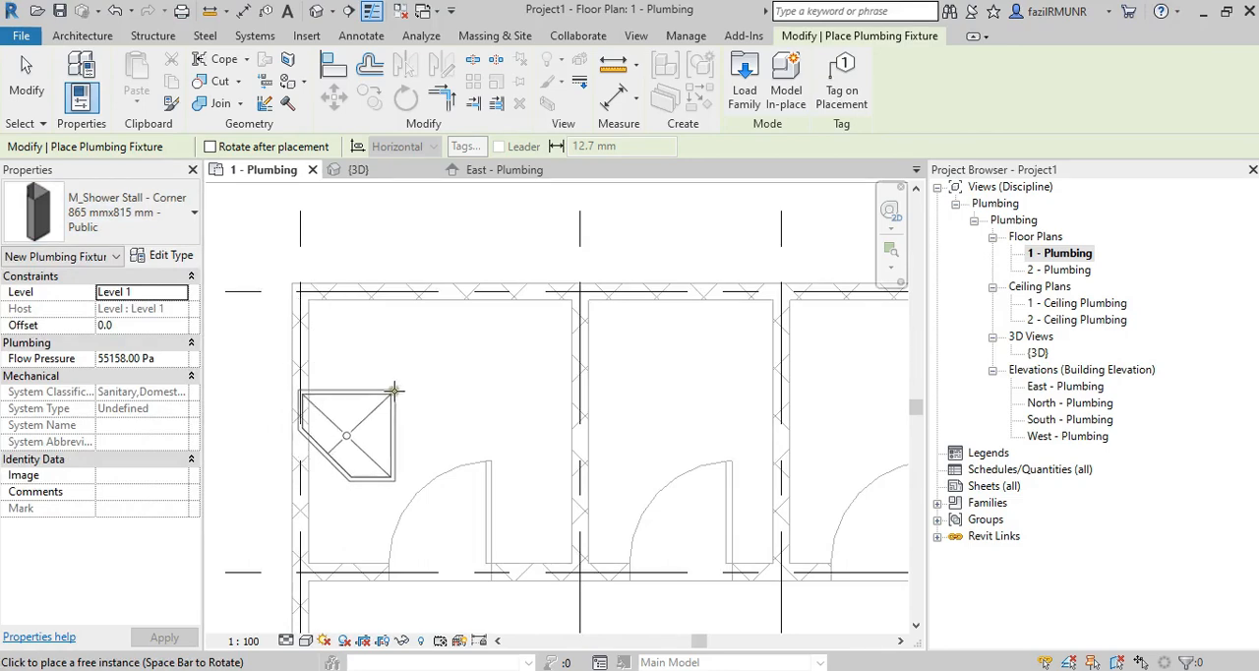
pyautogui.click(310, 299)
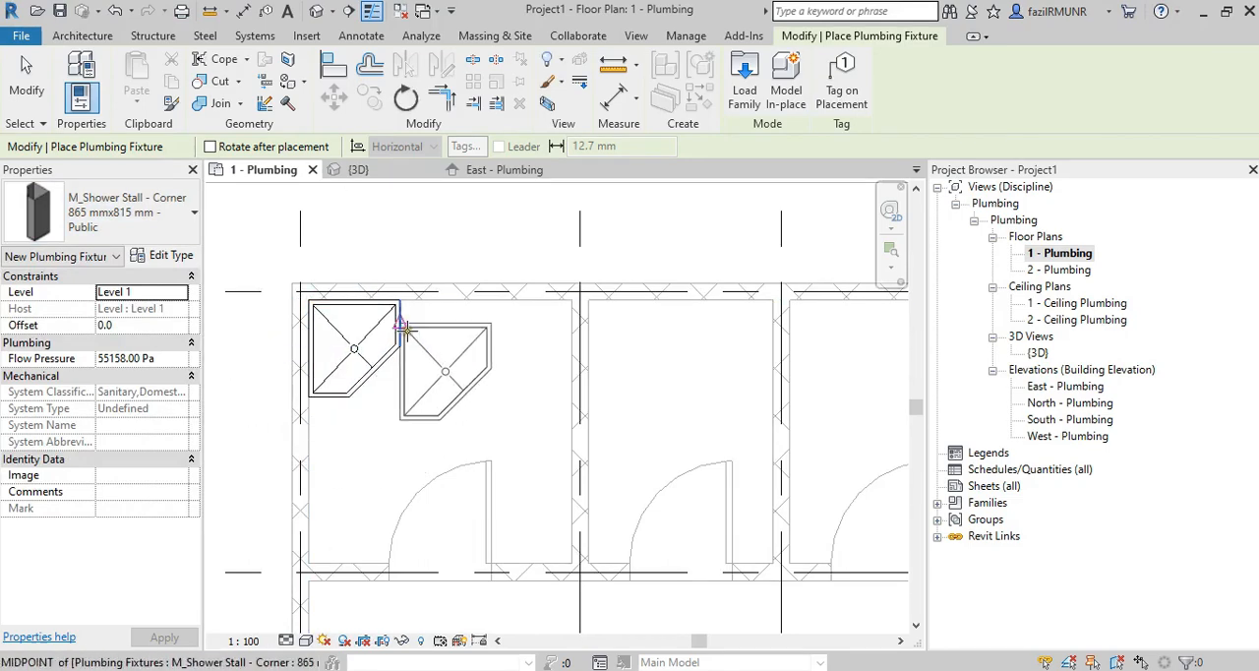
pyautogui.press('Escape')
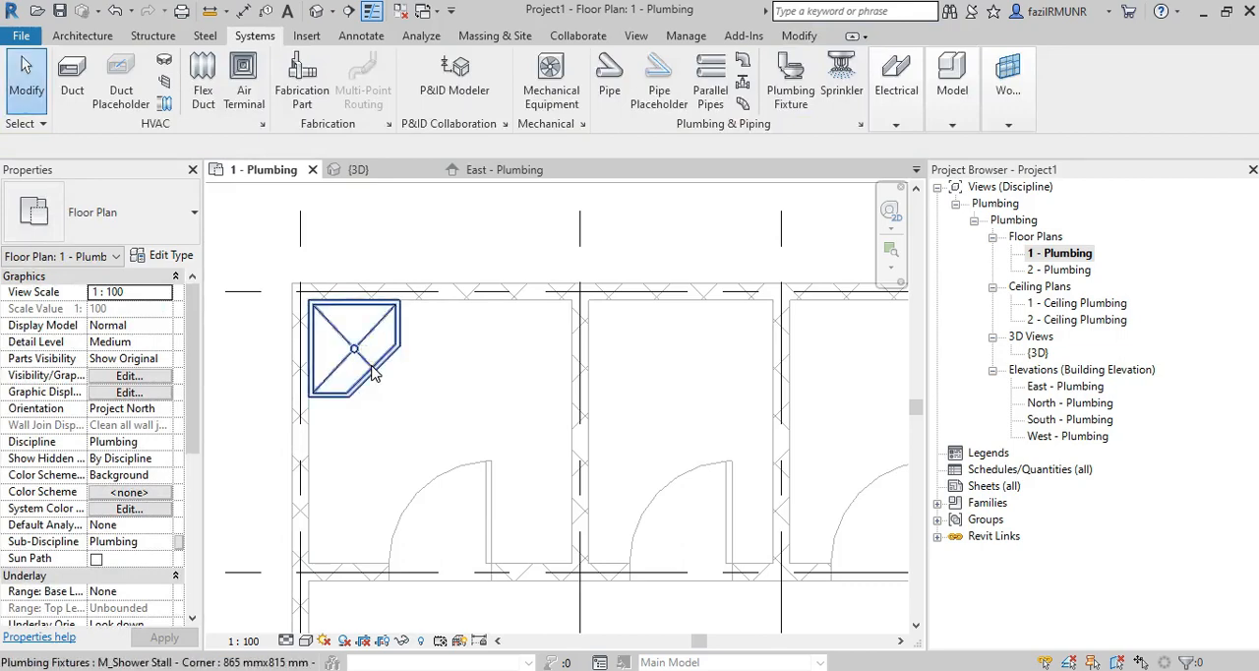
# Select the placed shower stall and examine its hot water, cold water and sanitary connectors.
pyautogui.click(372, 372)
pyautogui.press('Escape')
pyautogui.click(379, 377)
pyautogui.scroll(2, 352, 312)
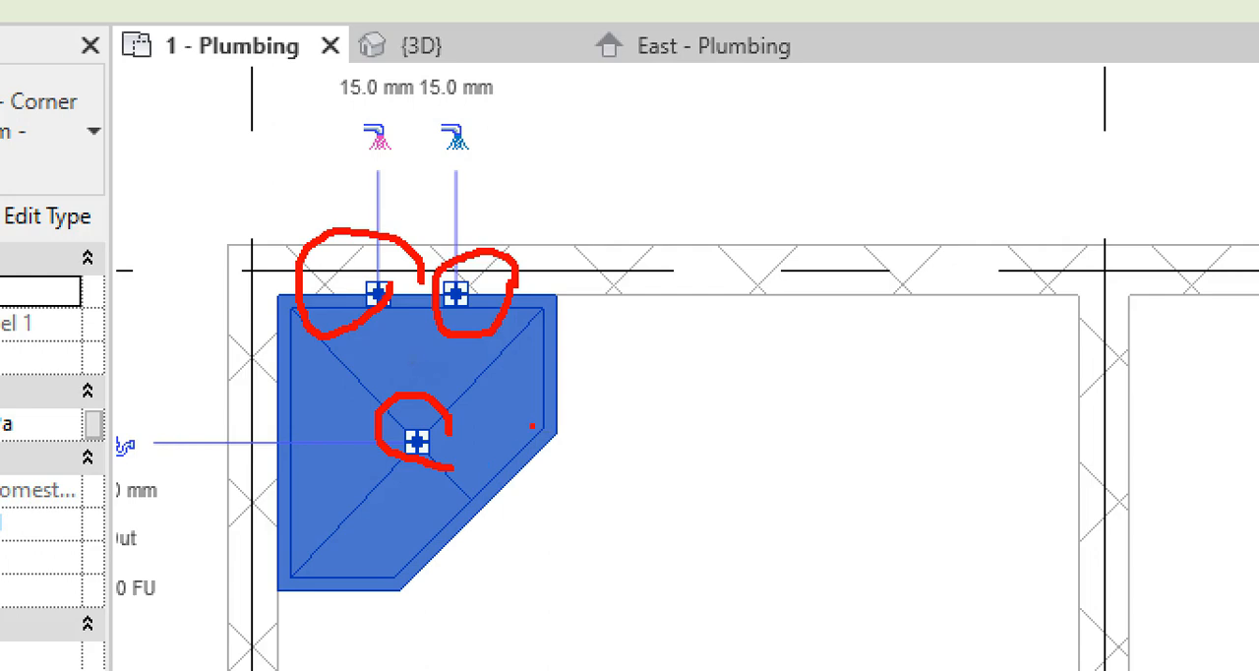
pyautogui.scroll(-3, 532, 426)
pyautogui.press('Escape')
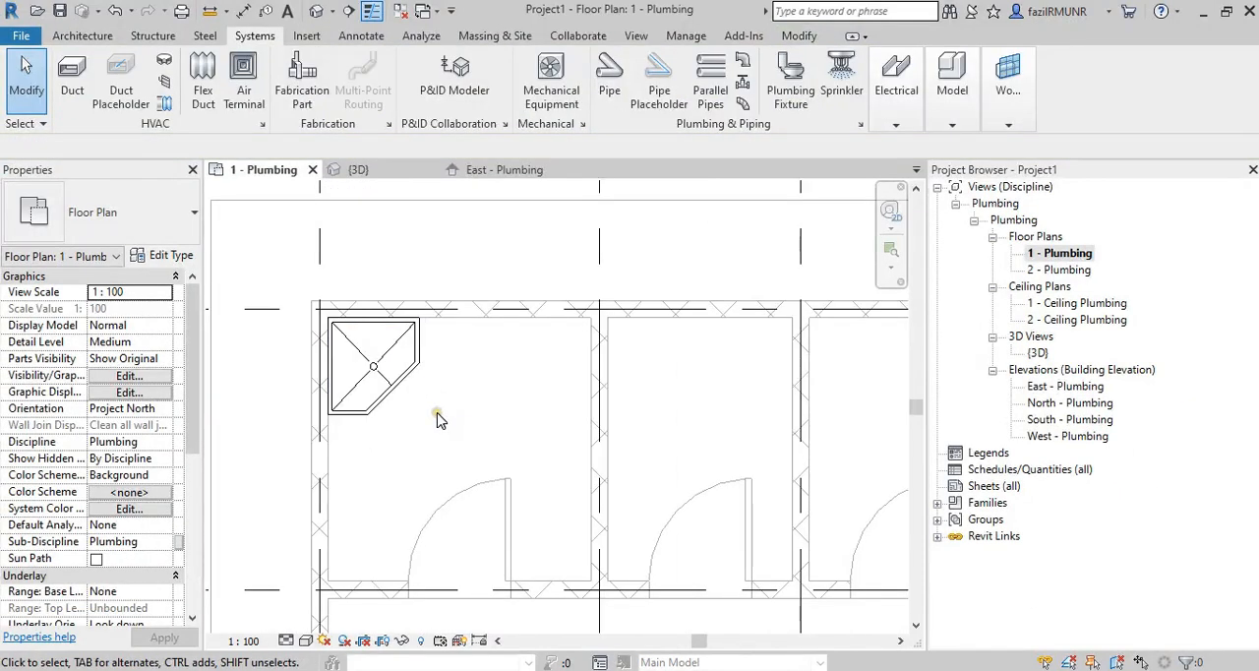
pyautogui.scroll(-2, 438, 420)
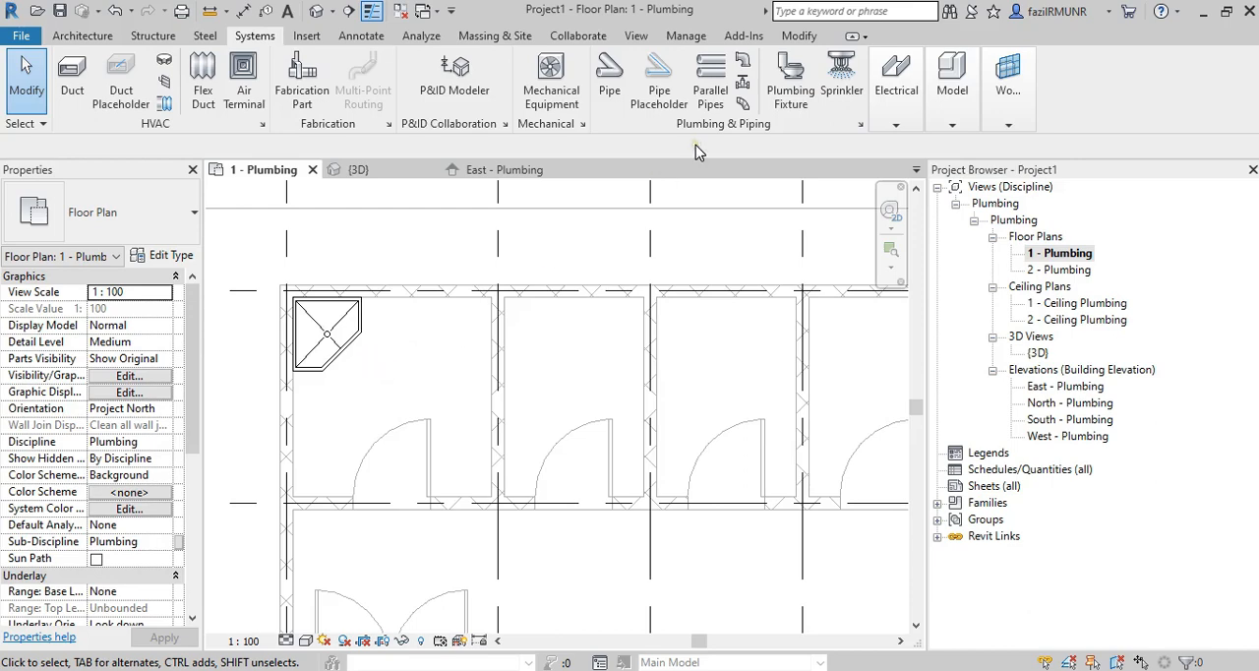
# Load the M_Water Closet - Flush Tank family from the Water Closets folder as a new plumbing fixture.
pyautogui.click(793, 84)
pyautogui.click(745, 84)
pyautogui.click(821, 207)
pyautogui.doubleClick(666, 374)
pyautogui.click(454, 283)
pyautogui.click(522, 278)
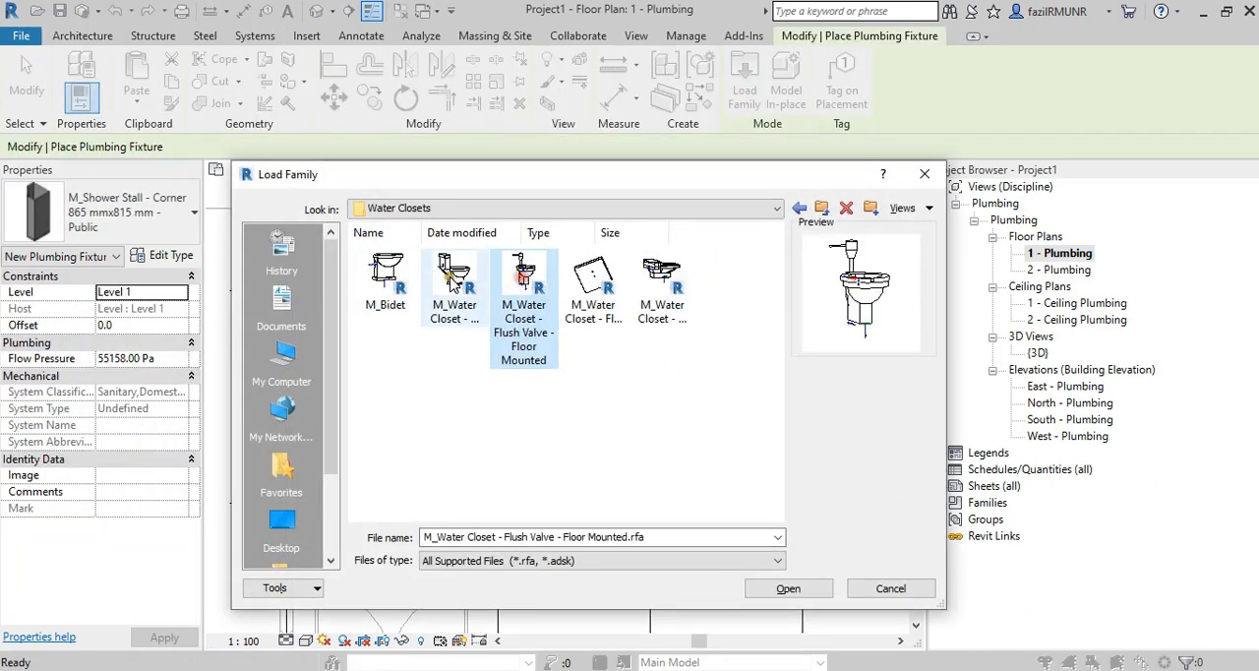
pyautogui.doubleClick(455, 283)
# Check the Public - Flushing Greater than 6.1 Lpf type against the instruction and place the water closet beside the shower stall along grid 8's wall.
pyautogui.hotkey('alt', 'Tab')
pyautogui.hotkey('alt', 'Tab')
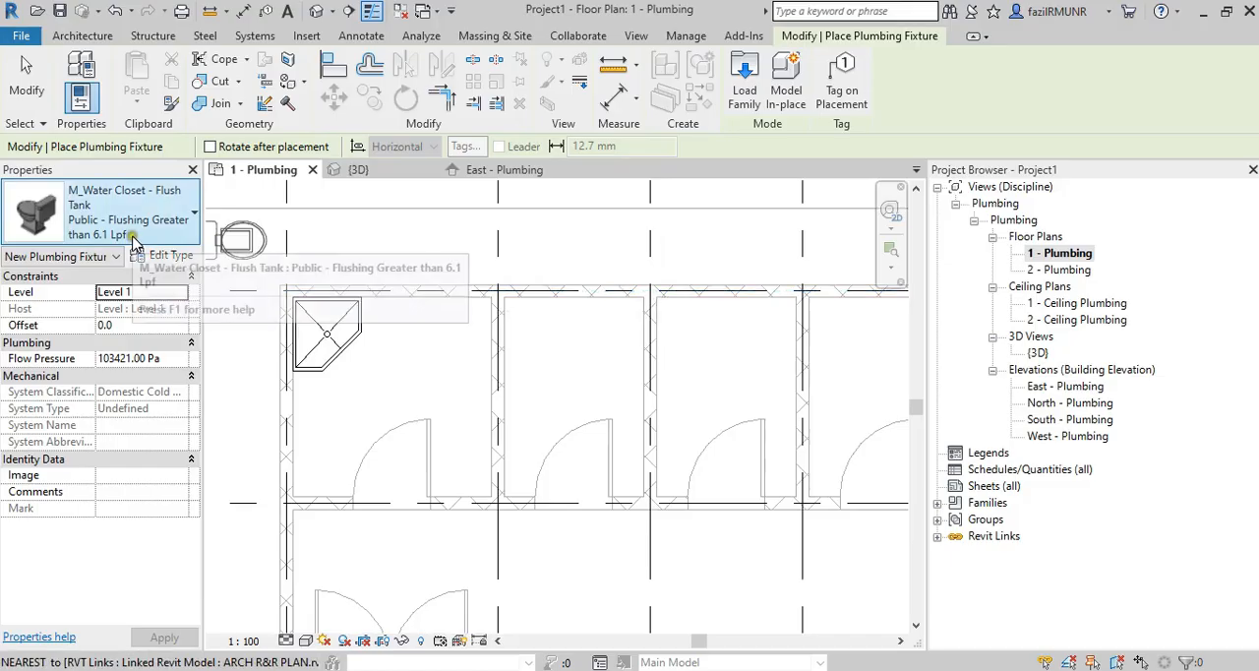
pyautogui.hotkey('alt', 'Tab')
pyautogui.scroll(-10, 629, 393)
pyautogui.hotkey('alt', 'Tab')
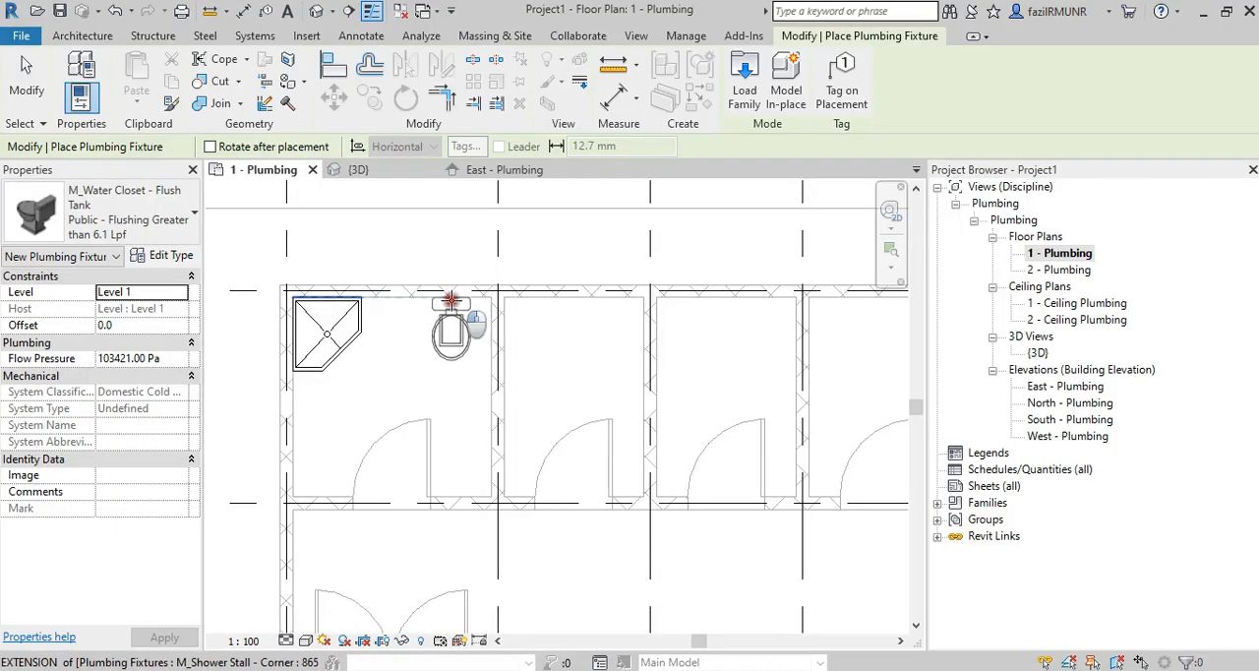
pyautogui.press('Escape')
pyautogui.press('Escape')
# Load the M_Floor Drain - Rectangular family from the Drains folder as a plumbing fixture.
pyautogui.click(777, 79)
pyautogui.click(745, 83)
pyautogui.click(680, 207)
pyautogui.doubleClick(596, 323)
pyautogui.click(454, 295)
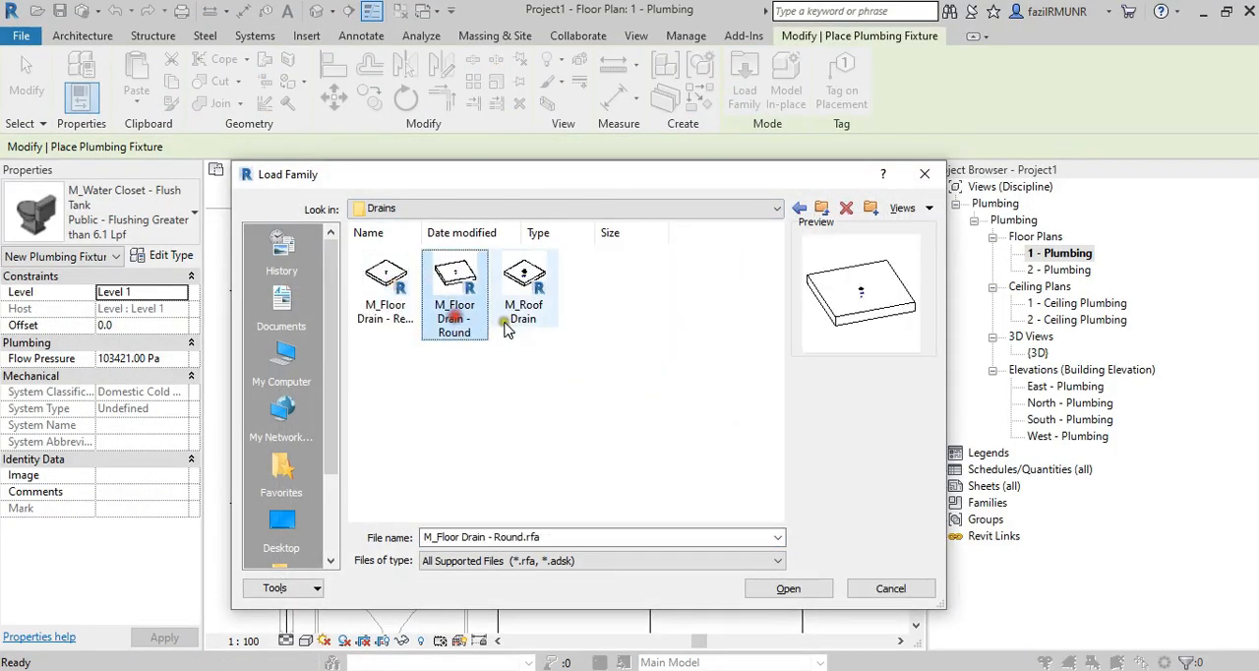
pyautogui.doubleClick(384, 305)
pyautogui.scroll(1, 390, 340)
pyautogui.press('Escape')
# Load the M_Sink - Work family from the Sinks folder and place the 510 mmx455 mm sink on the bathroom wall below the shower stall.
pyautogui.click(778, 79)
pyautogui.click(744, 84)
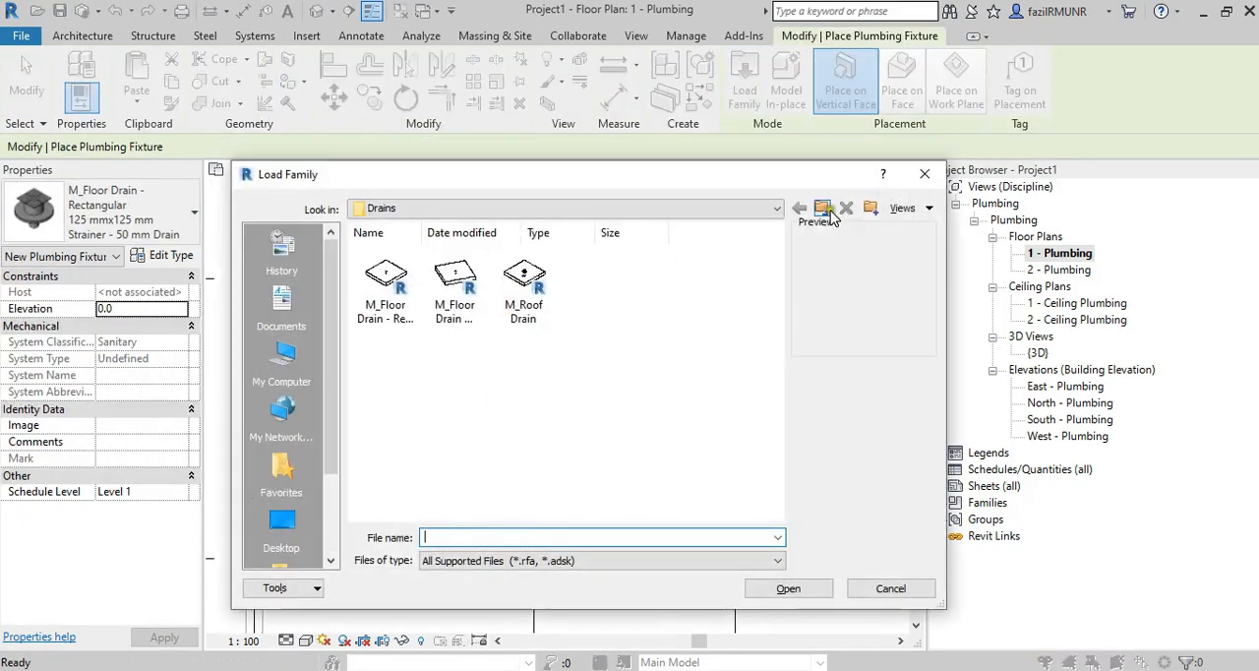
pyautogui.click(829, 216)
pyautogui.doubleClick(526, 436)
pyautogui.click(592, 411)
pyautogui.click(787, 588)
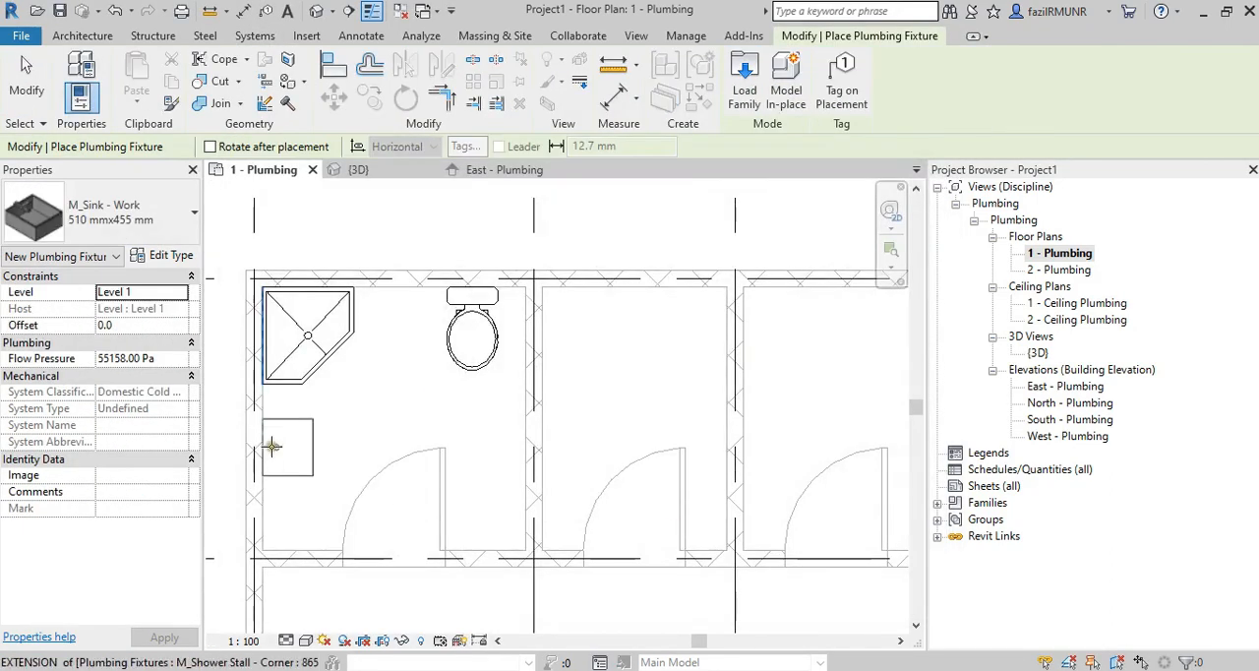
pyautogui.click(272, 460)
pyautogui.press('Escape')
pyautogui.press('Escape')
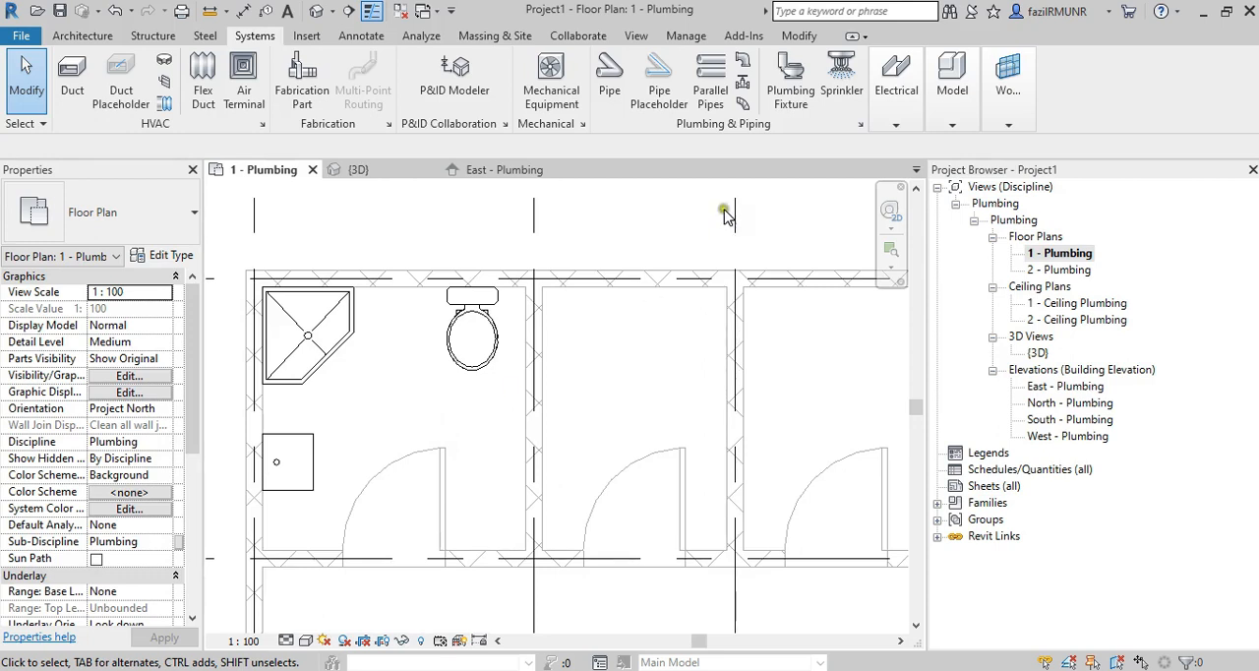
# Reload the M_Floor Drain - Rectangular family from the Drains folder for plumbing fixture placement.
pyautogui.click(791, 83)
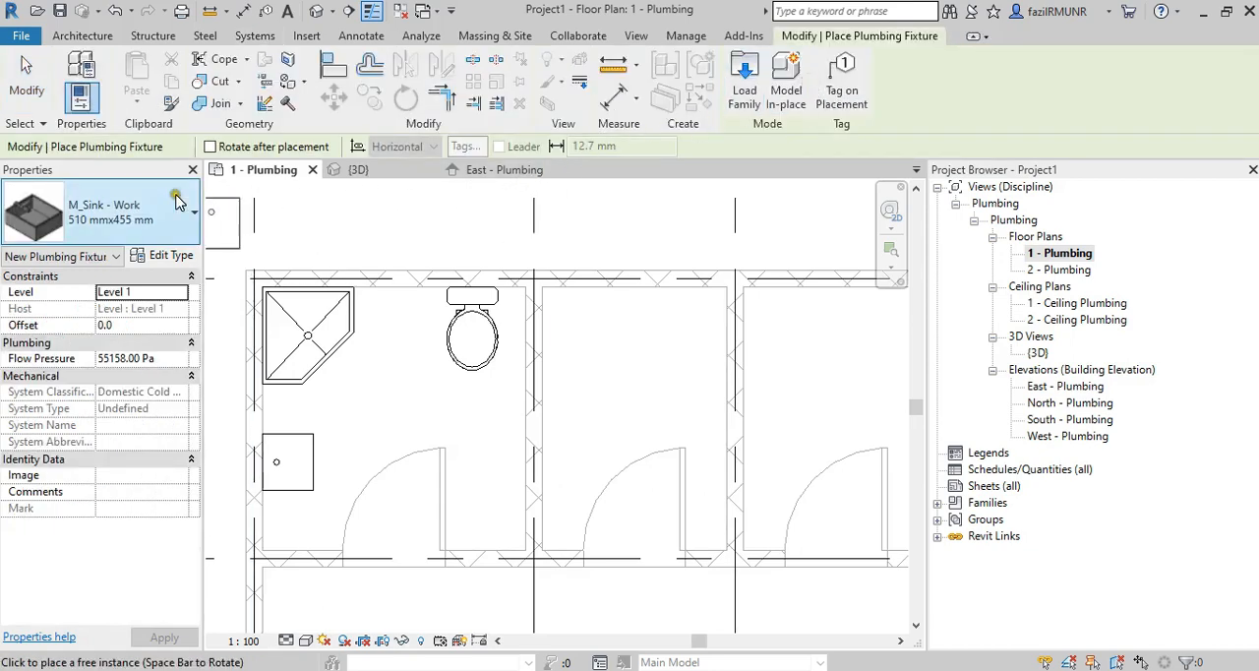
pyautogui.click(744, 81)
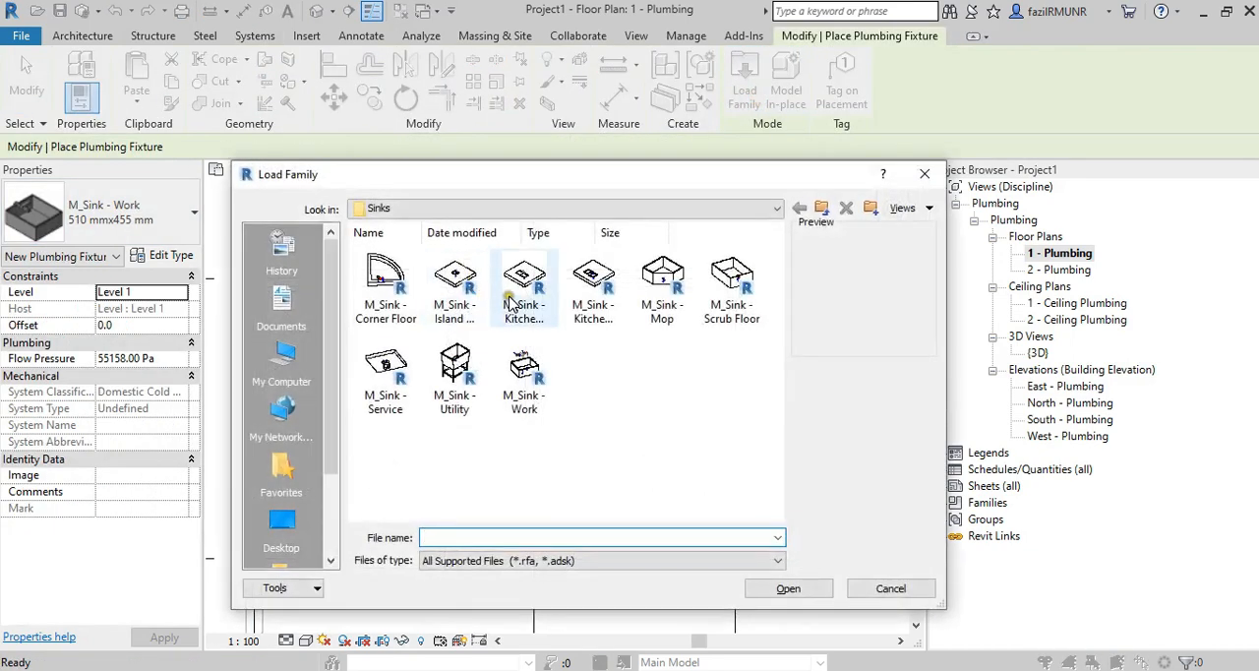
pyautogui.click(820, 207)
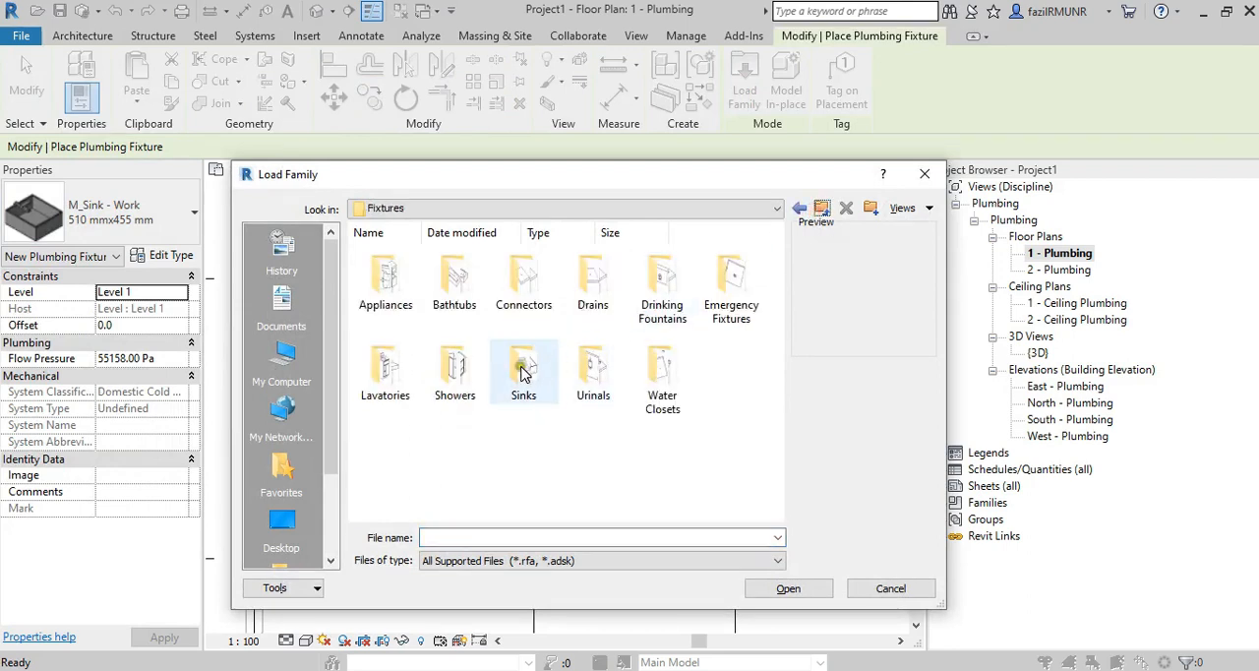
pyautogui.click(600, 295)
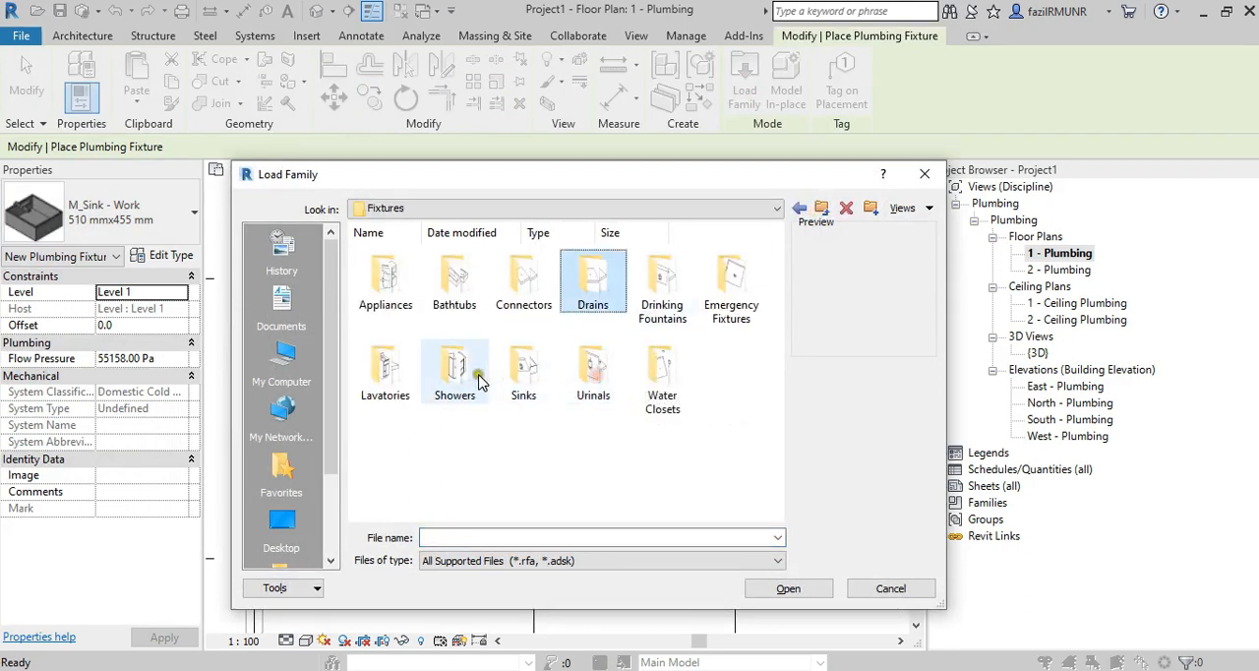
pyautogui.doubleClick(595, 290)
pyautogui.click(385, 285)
pyautogui.click(797, 588)
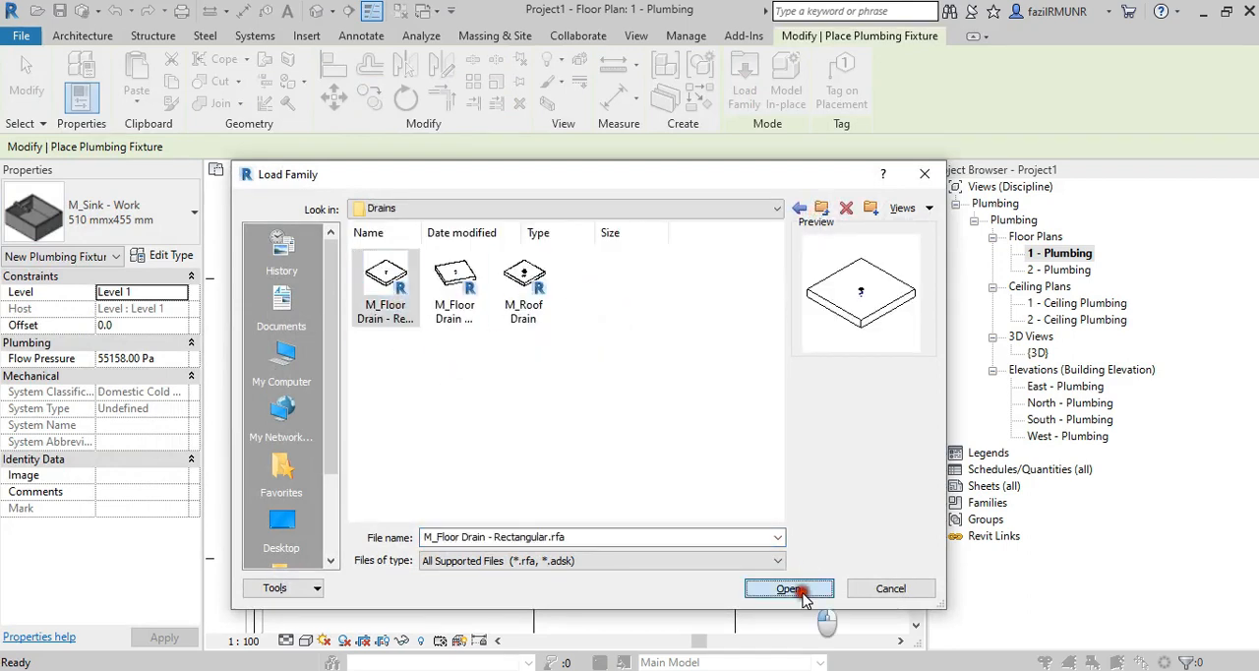
# Check the floor drain's specification and location in the instruction PDF and choose the M_Floor Drain - Rectangular type 125 mmx125 mm Strainer - 50 mm Drain.
pyautogui.hotkey('alt', 'Tab')
pyautogui.scroll(10, 680, 366)
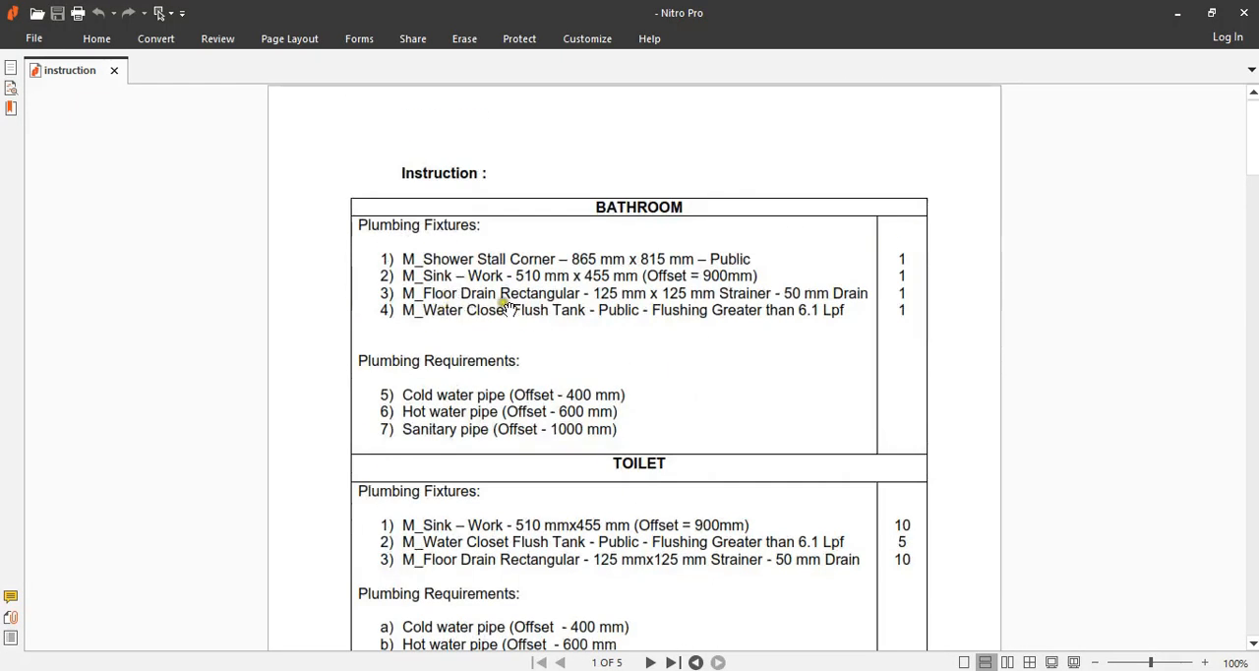
pyautogui.scroll(-10, 675, 324)
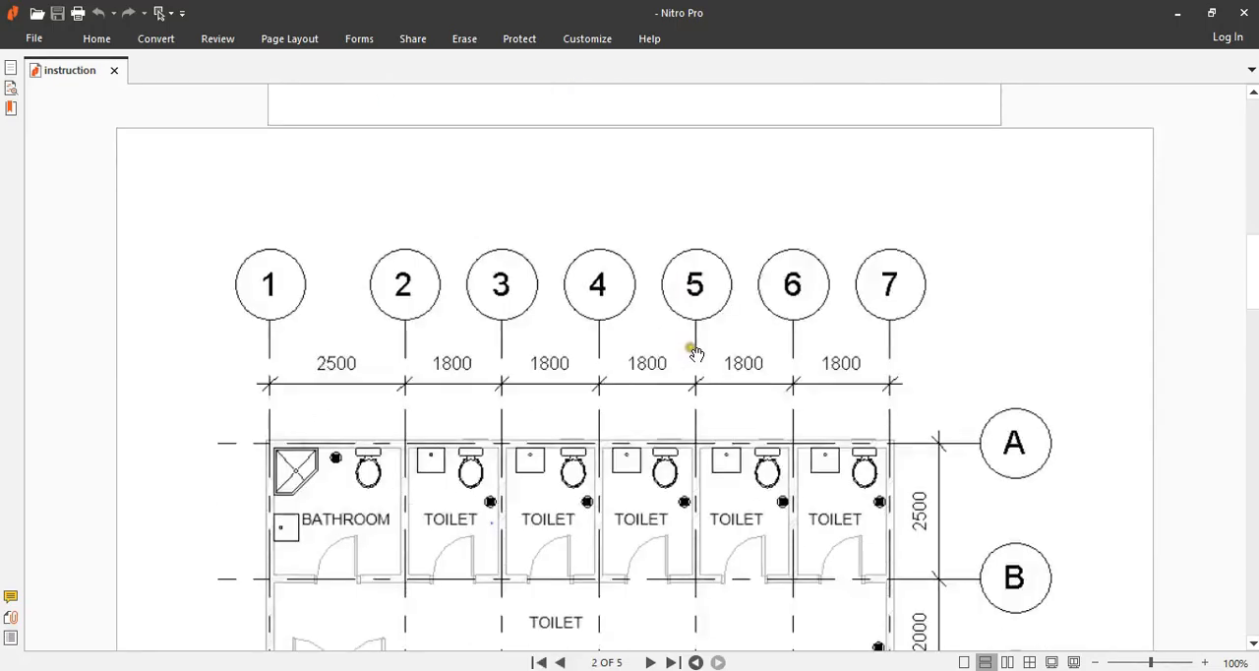
pyautogui.click(1170, 14)
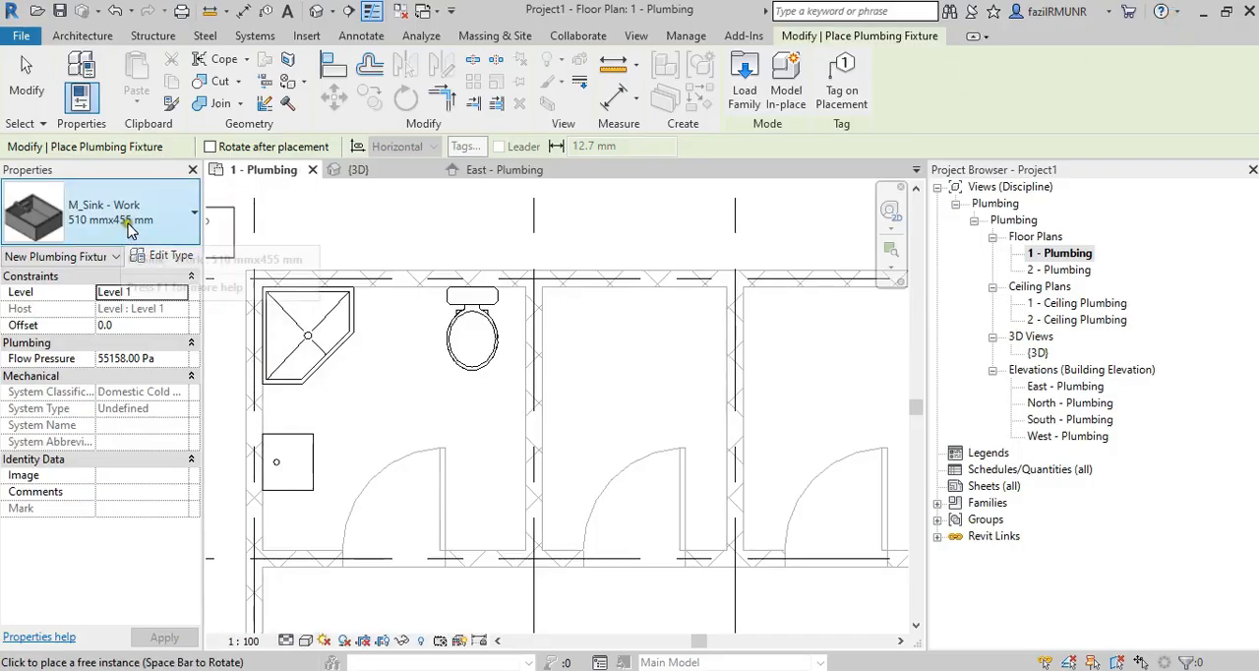
pyautogui.press('Escape')
pyautogui.click(792, 79)
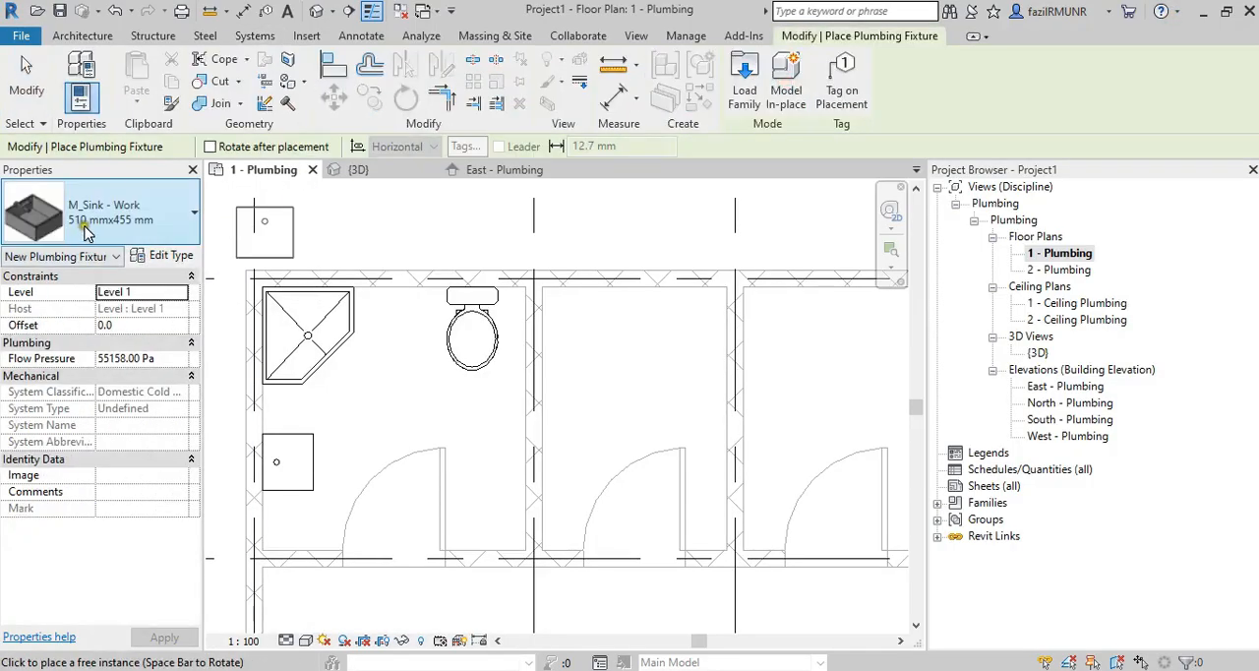
pyautogui.click(103, 212)
pyautogui.scroll(1, 138, 342)
pyautogui.scroll(6, 137, 342)
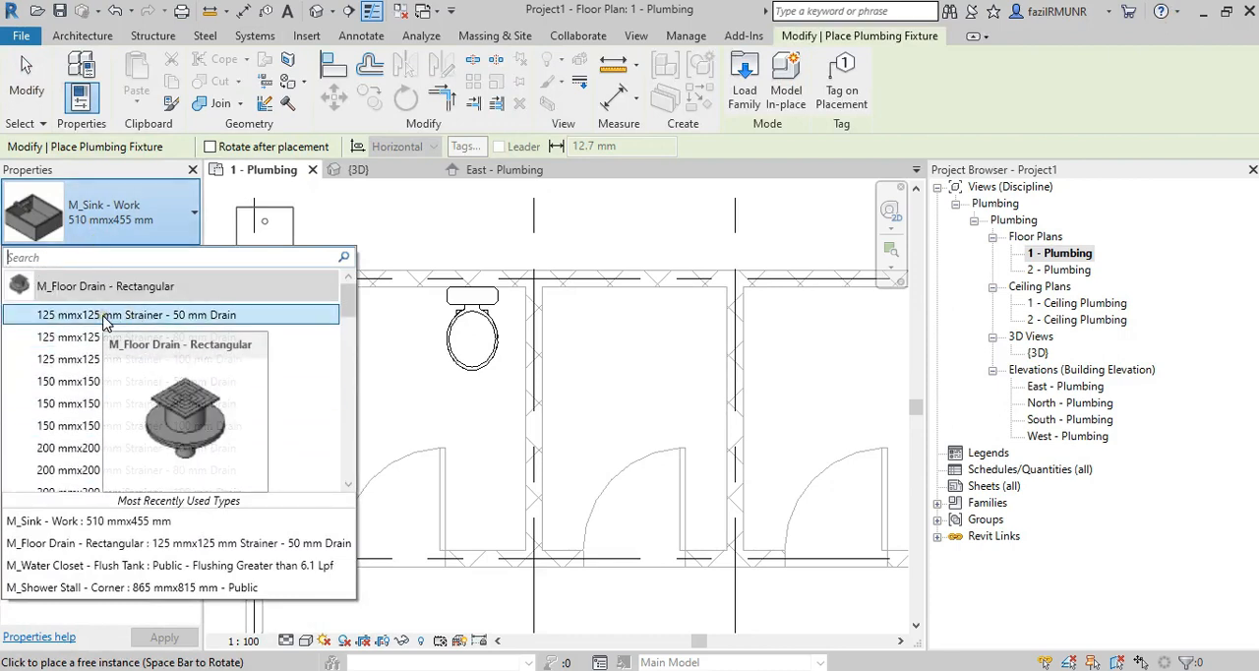
pyautogui.click(100, 316)
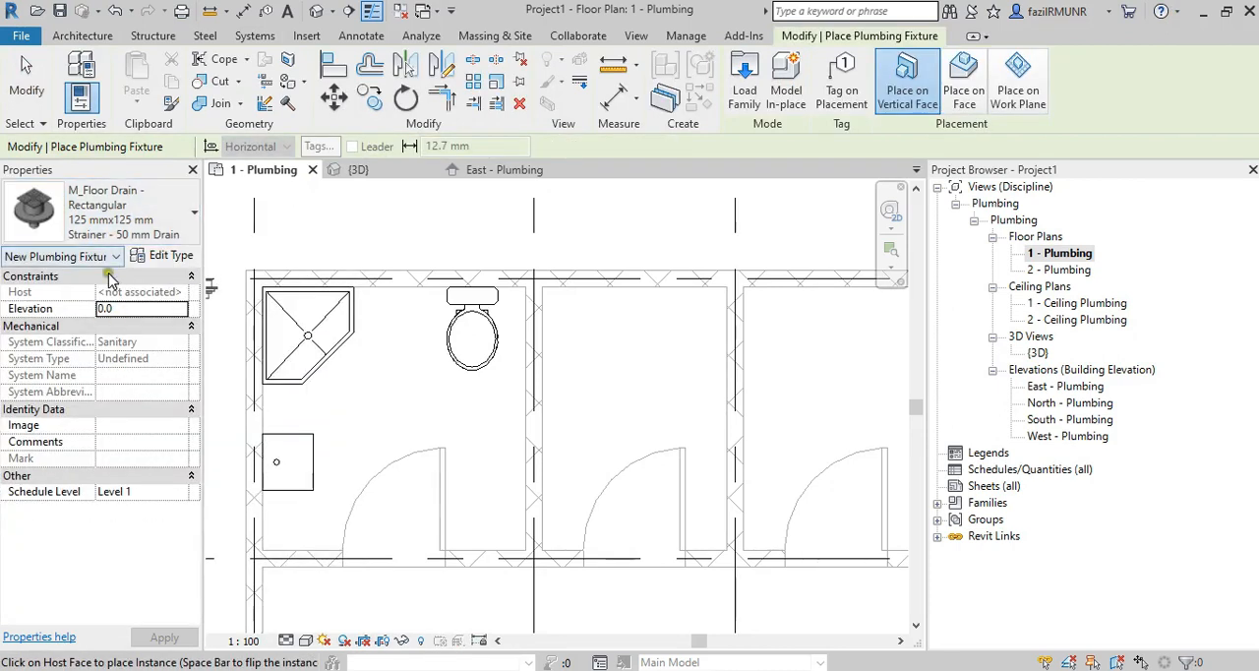
# Place the floor drain on the Level 1 work plane between the shower stall and the water closet.
pyautogui.scroll(2, 394, 326)
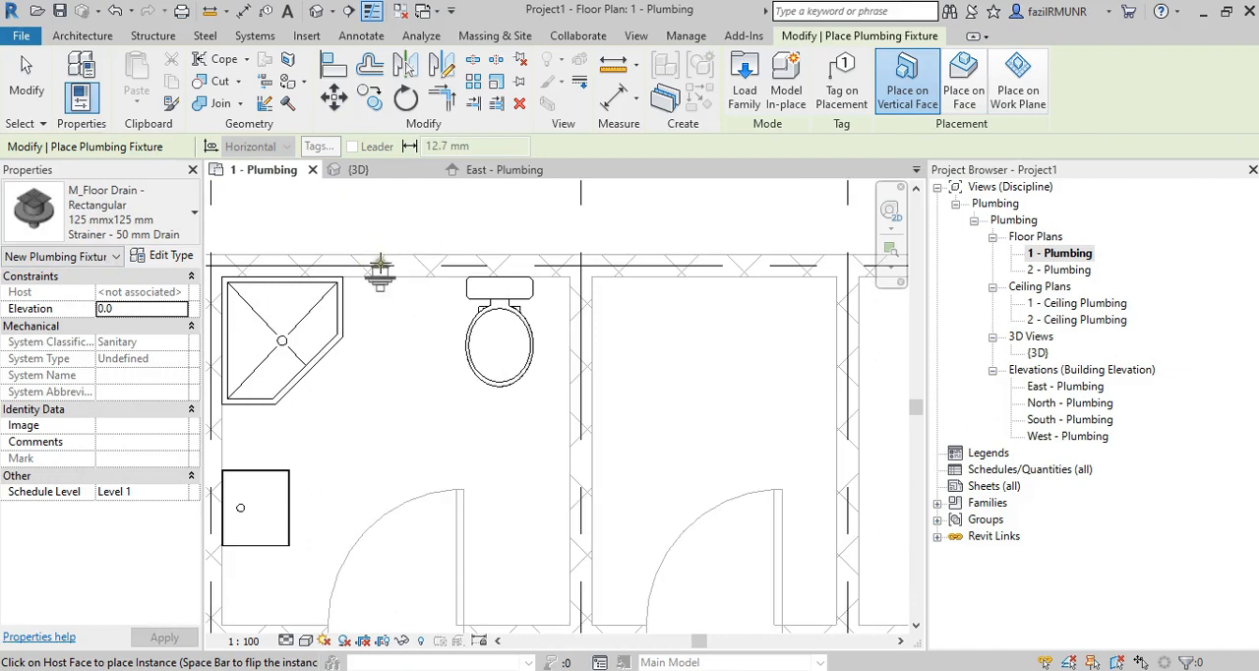
pyautogui.click(1034, 108)
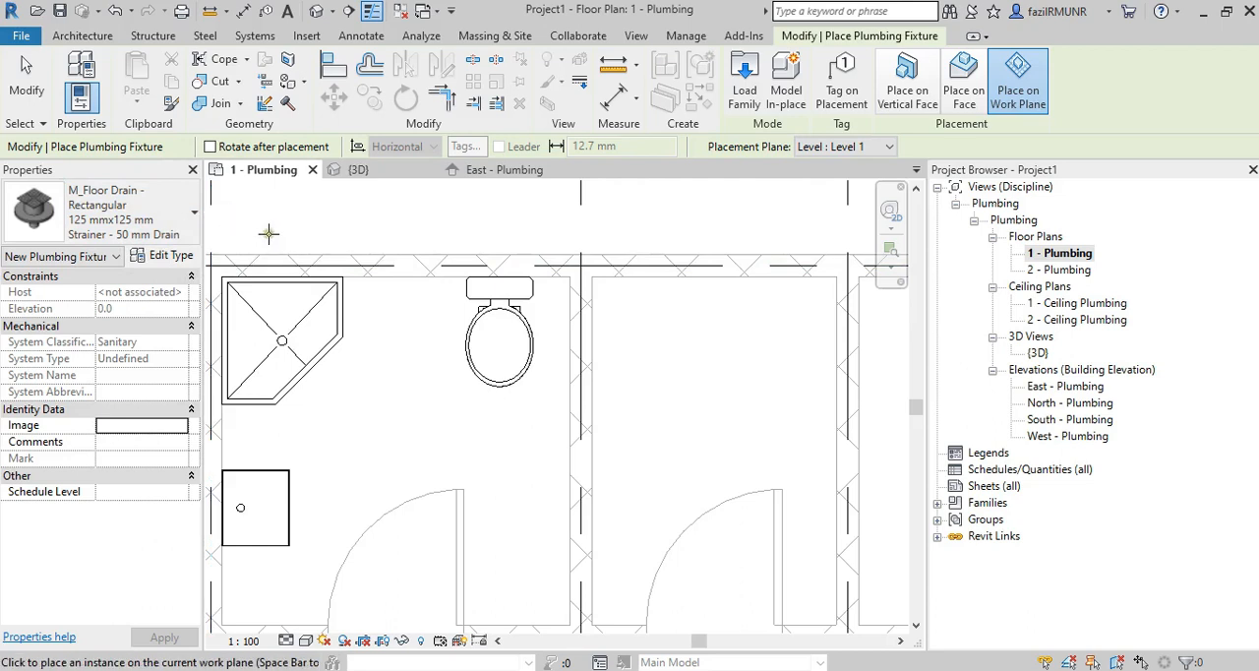
pyautogui.click(391, 310)
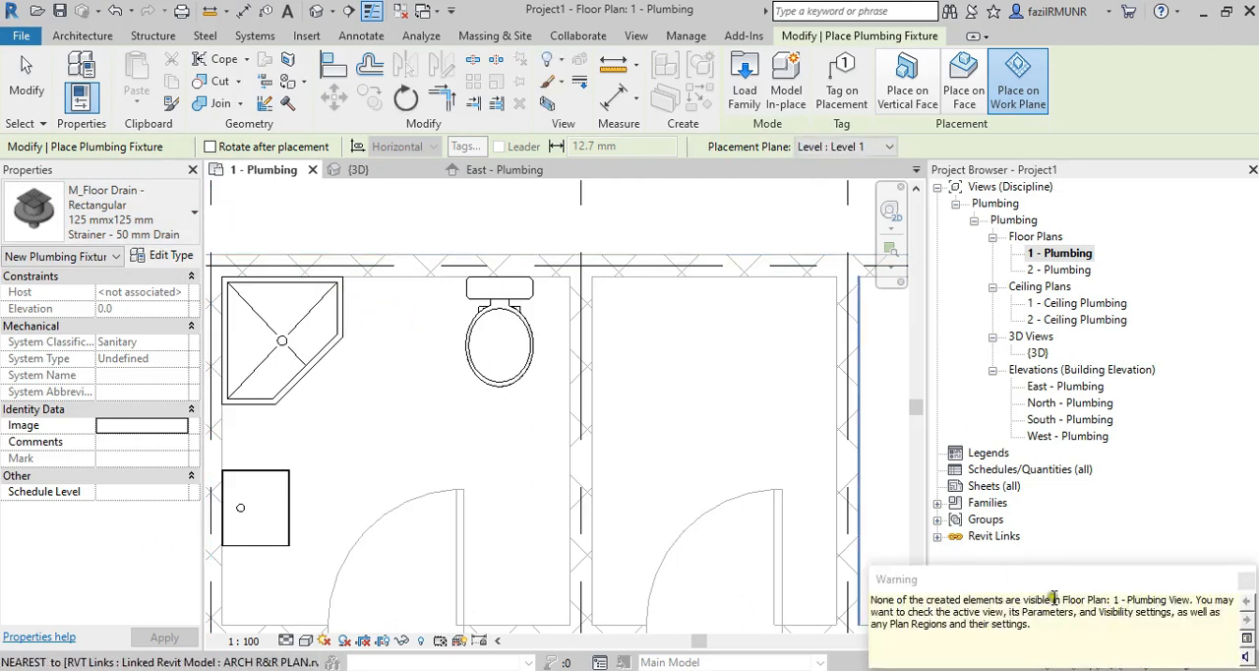
pyautogui.press('Escape')
pyautogui.press('Escape')
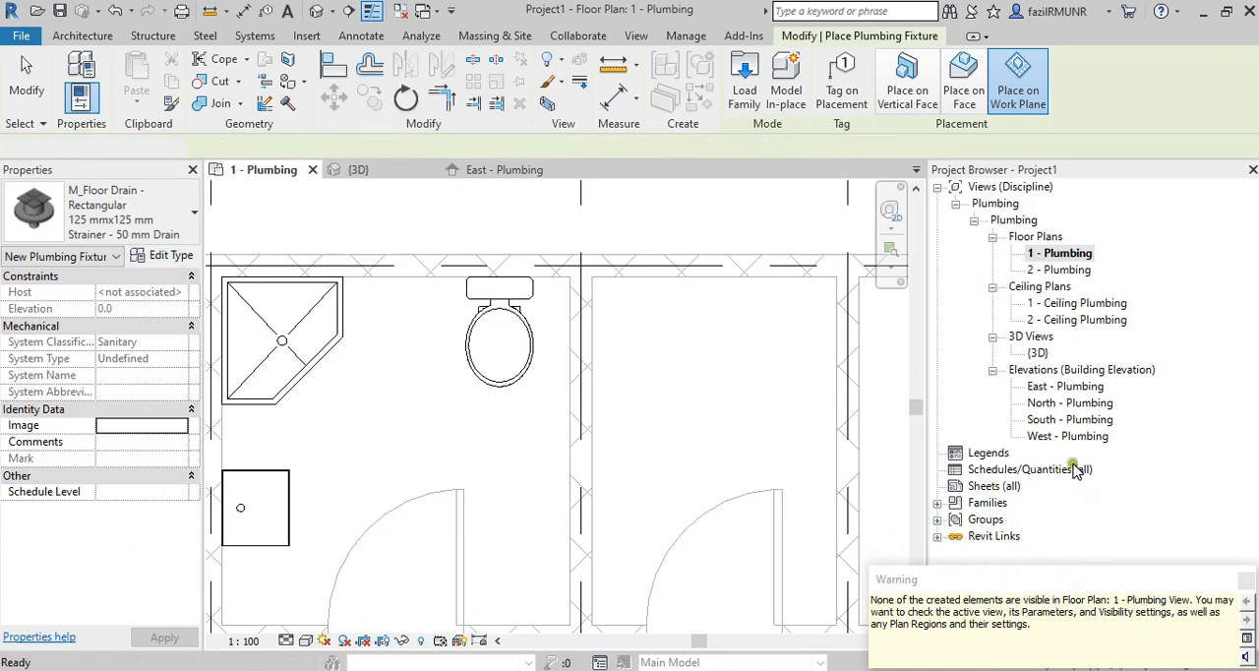
# Open the {3D} view and find the newly placed floor drain beside the water closet.
pyautogui.doubleClick(1039, 352)
pyautogui.scroll(8, 383, 425)
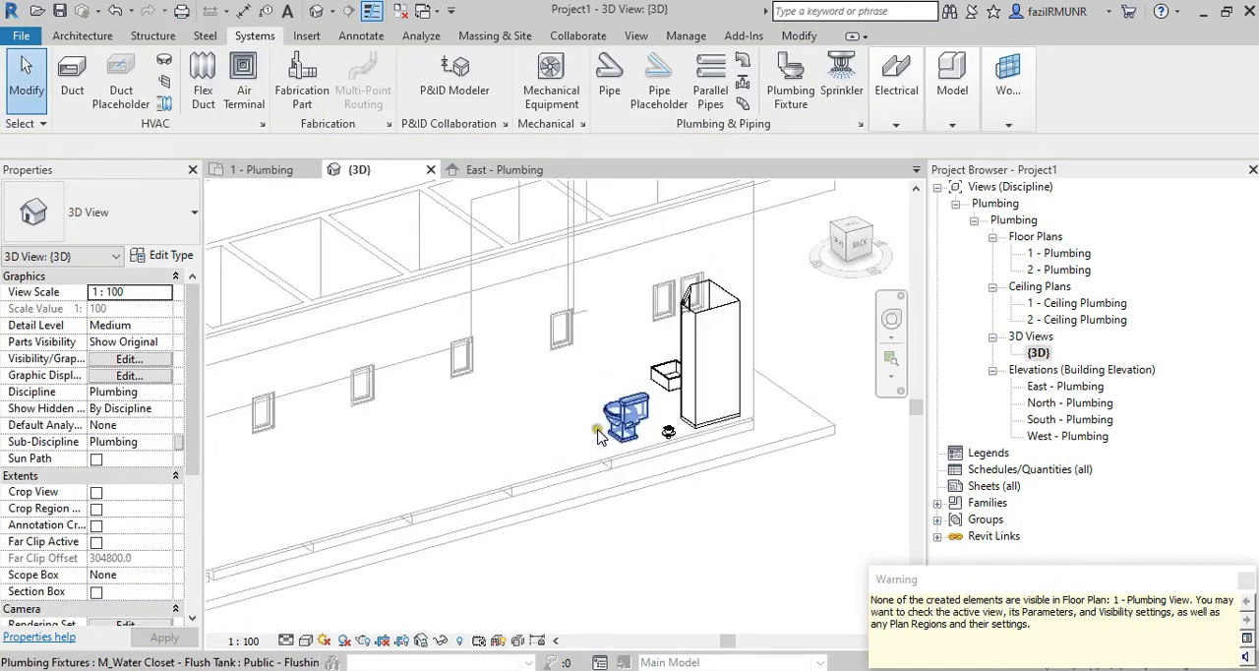
pyautogui.scroll(-3, 736, 423)
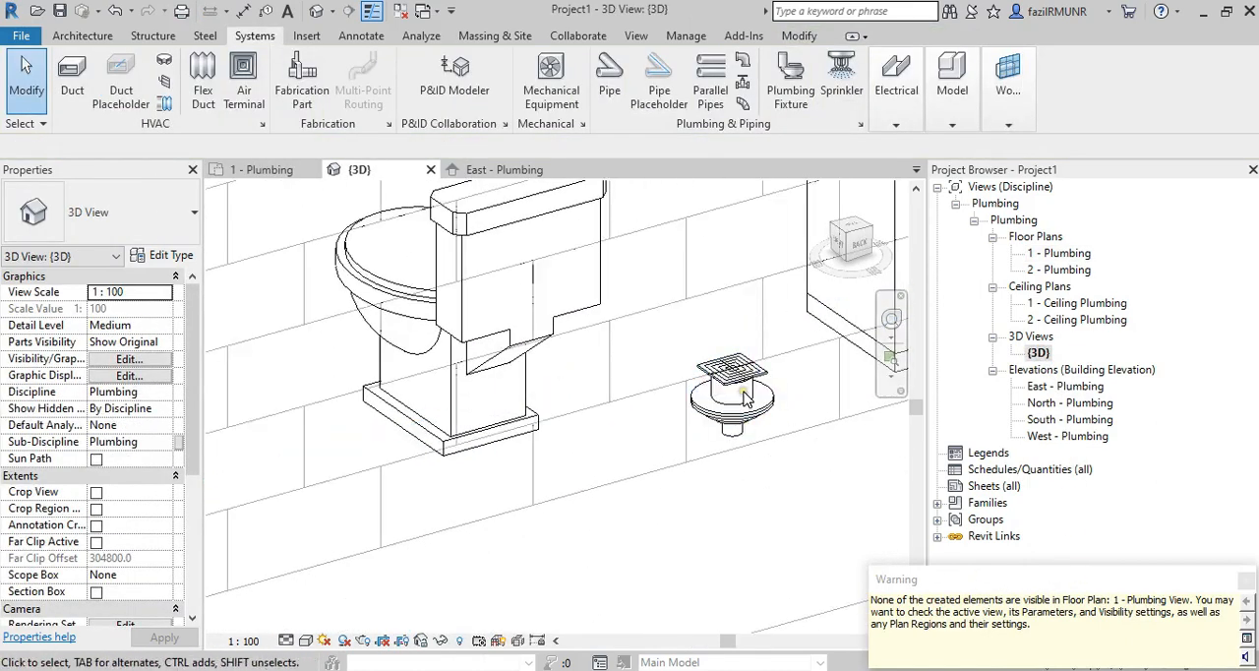
# View the model from the back and inspect the level lines along the building.
pyautogui.click(854, 246)
pyautogui.scroll(8, 691, 389)
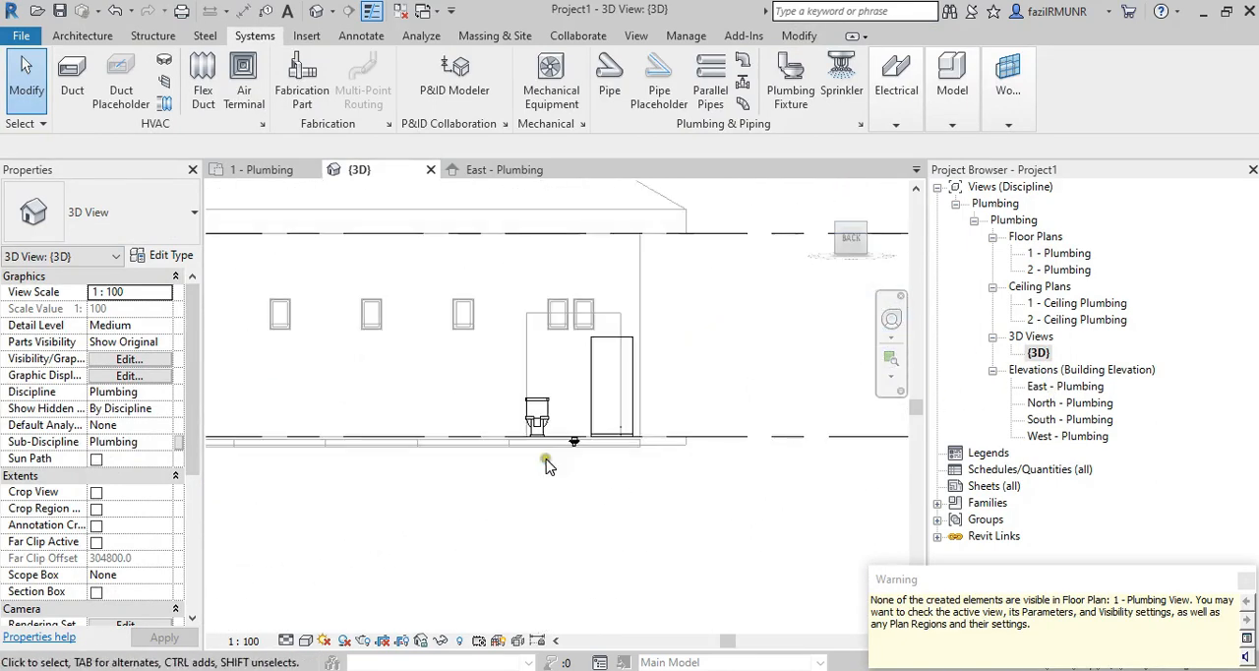
pyautogui.moveTo(691, 388); pyautogui.dragTo(522, 384, button='middle')
pyautogui.scroll(-2, 705, 405)
pyautogui.scroll(-2, 401, 394)
pyautogui.scroll(-2, 702, 401)
pyautogui.scroll(-3, 544, 356)
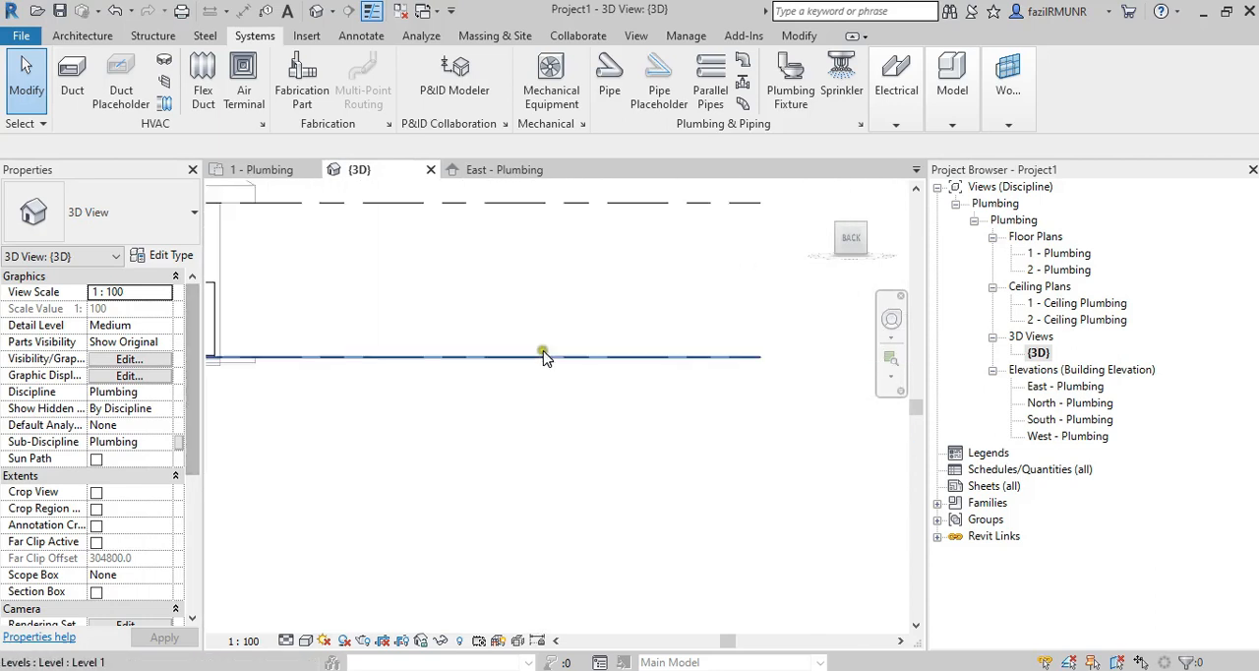
pyautogui.moveTo(688, 365); pyautogui.dragTo(590, 381, button='middle')
pyautogui.scroll(-2, 565, 378)
pyautogui.scroll(-2, 559, 378)
pyautogui.moveTo(327, 392); pyautogui.dragTo(547, 393, button='middle')
pyautogui.scroll(4, 536, 382)
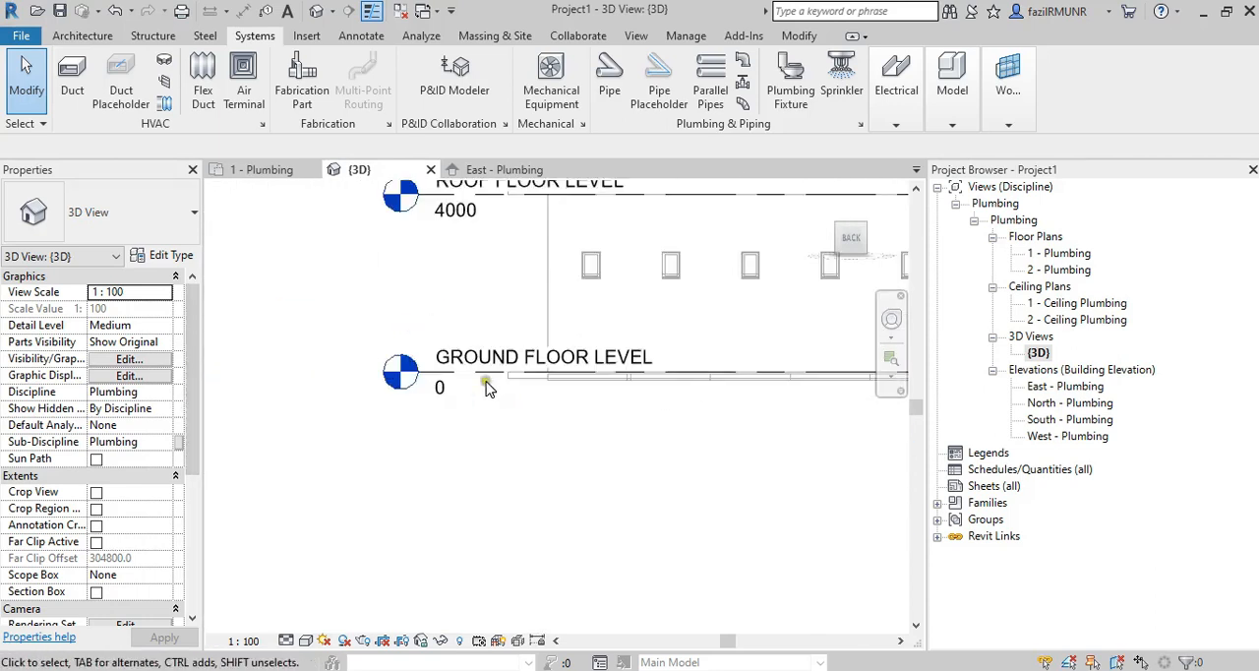
# Examine the floor drain's height relative to the ground floor level line in the back view.
pyautogui.scroll(-2, 575, 378)
pyautogui.scroll(3, 593, 385)
pyautogui.scroll(3, 478, 380)
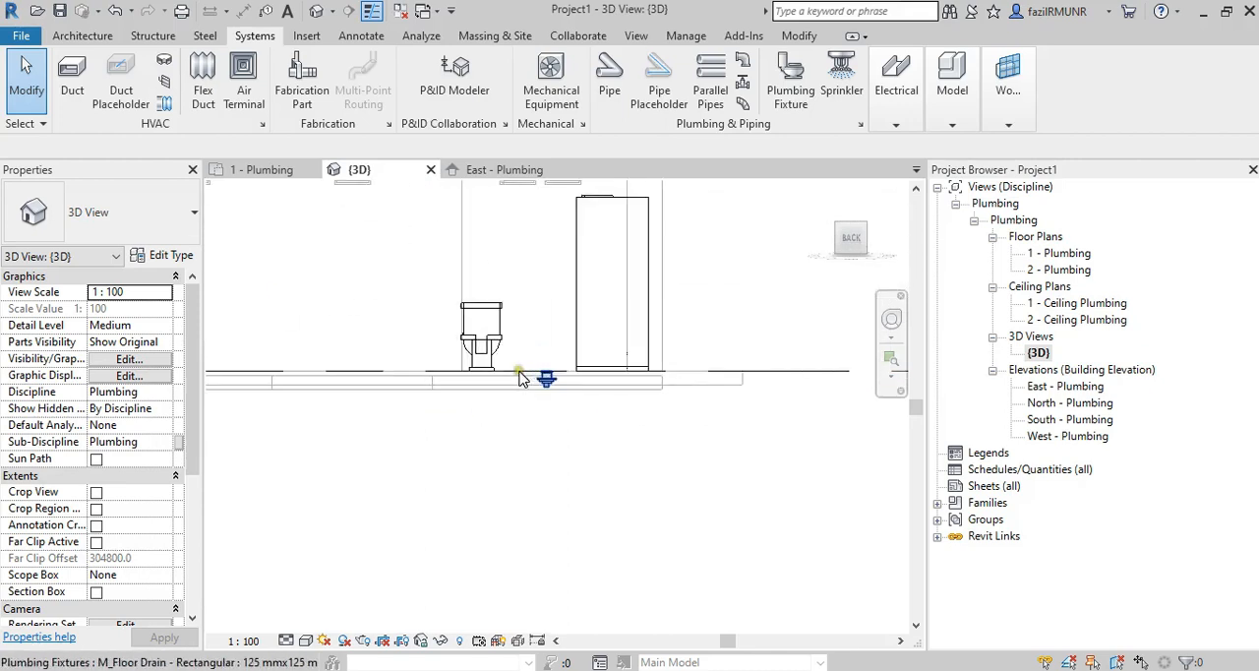
pyautogui.scroll(2, 453, 365)
pyautogui.scroll(2, 518, 362)
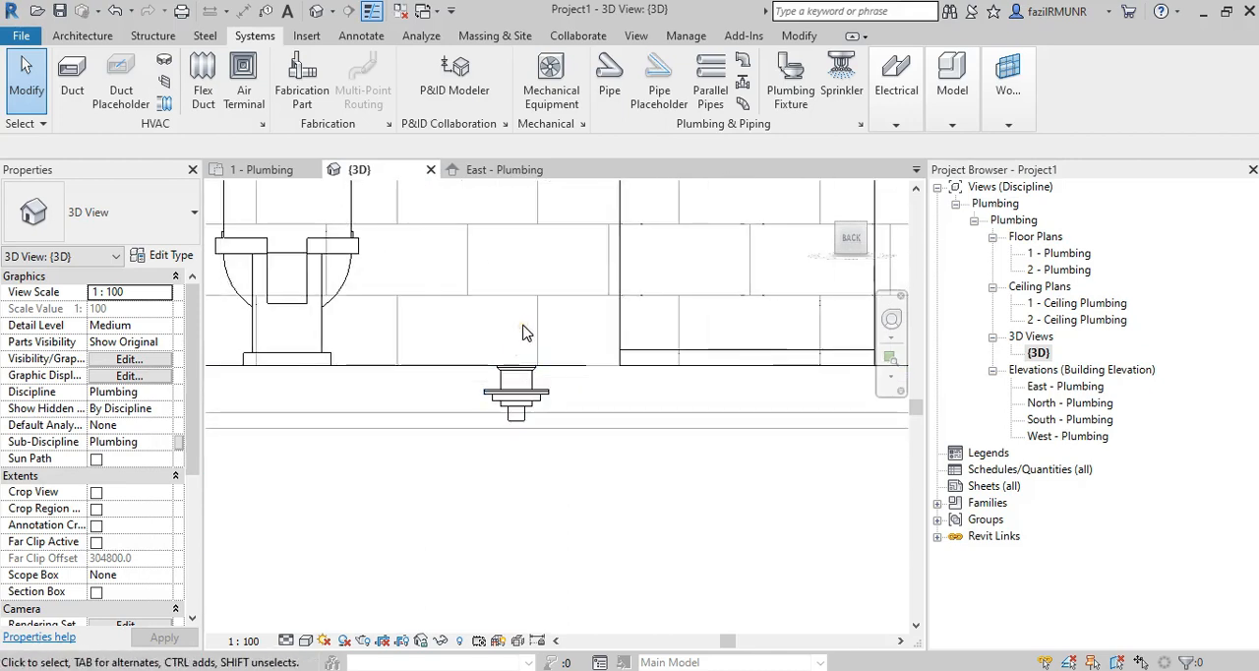
pyautogui.moveTo(515, 212)
pyautogui.mouseDown()
pyautogui.moveTo(518, 321)
pyautogui.moveTo(523, 312)
pyautogui.mouseUp()
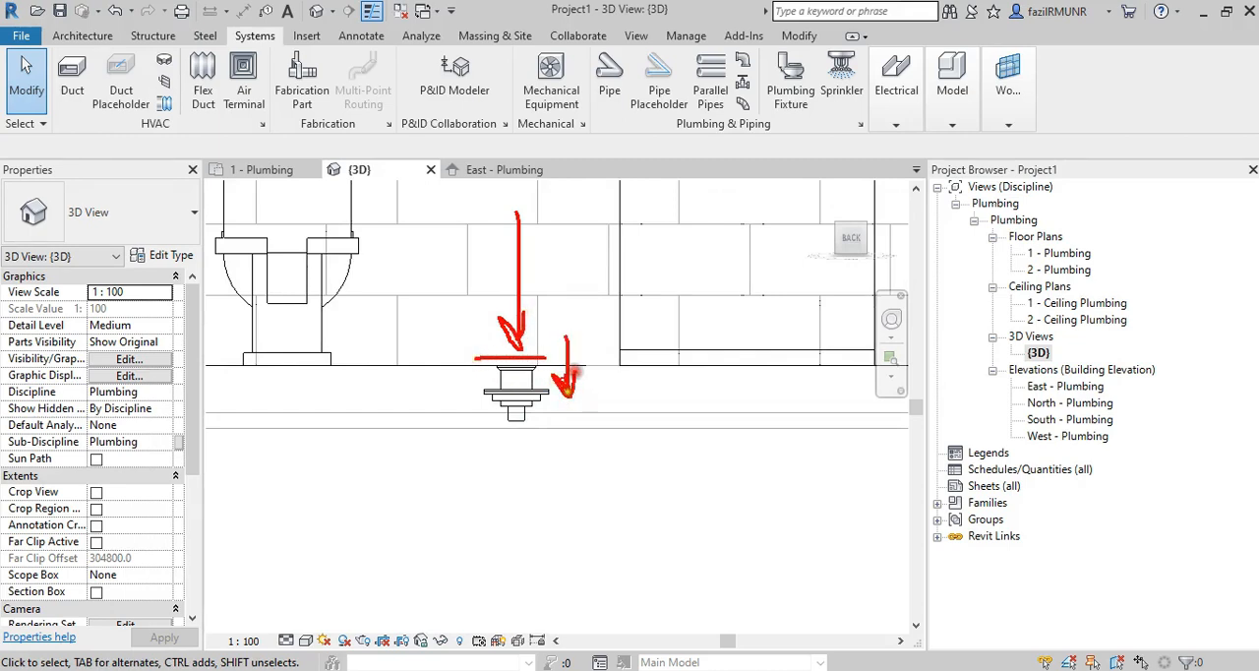
pyautogui.moveTo(484, 354); pyautogui.dragTo(526, 436)
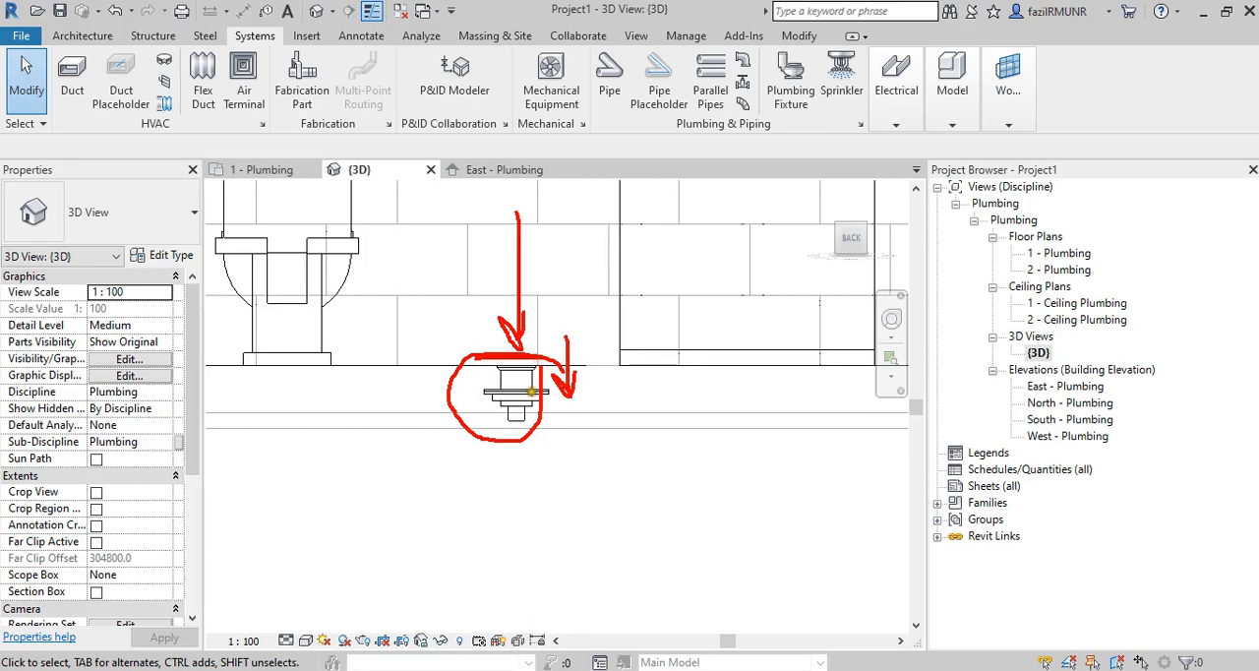
pyautogui.press('Escape')
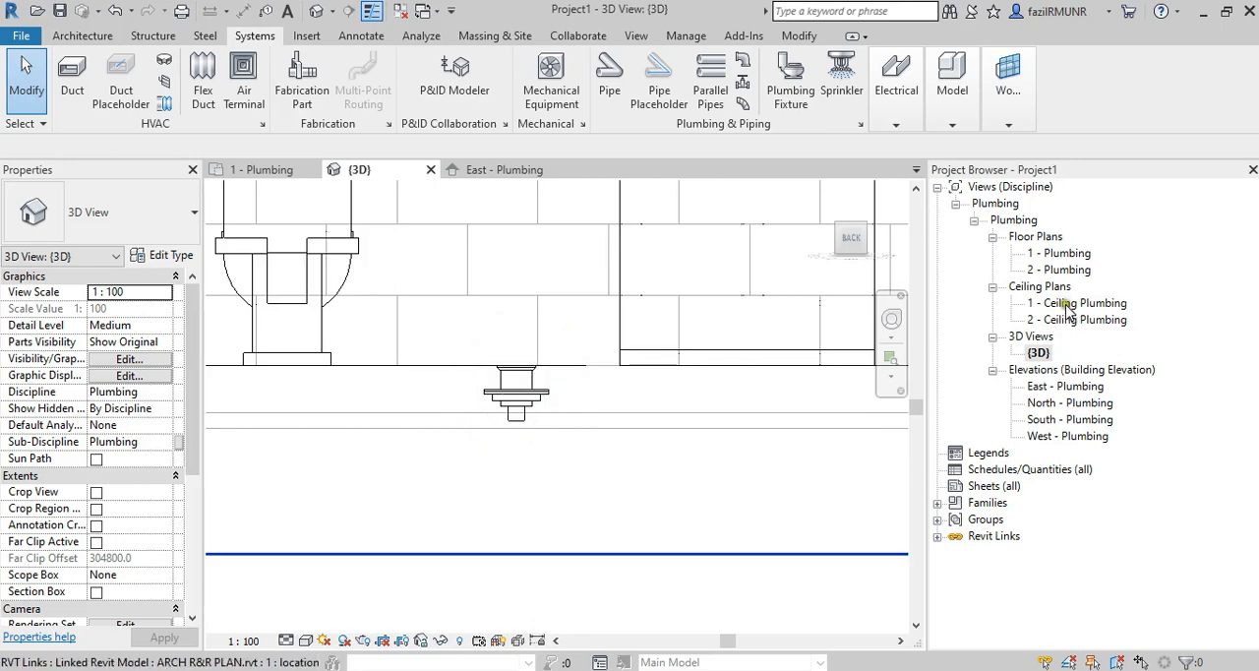
# Set the Bottom and View Depth offsets in the view range of the 1 - Plumbing floor plan to -10.
pyautogui.doubleClick(1059, 255)
pyautogui.scroll(-5, 49, 393)
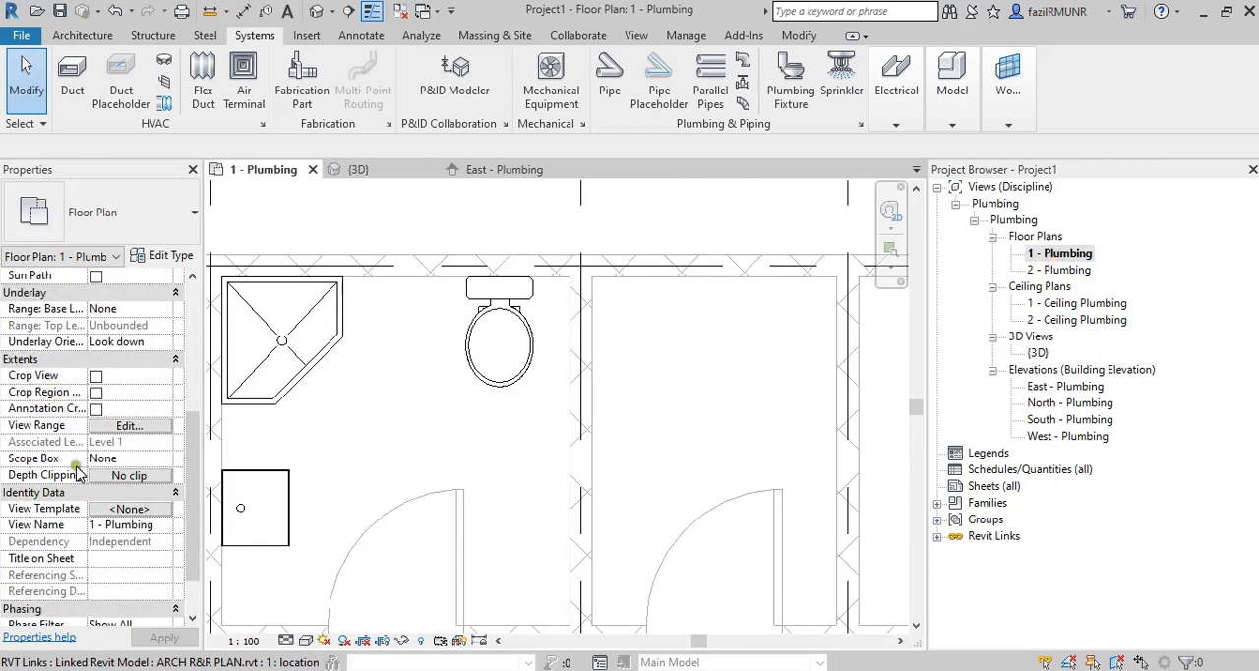
pyautogui.click(120, 430)
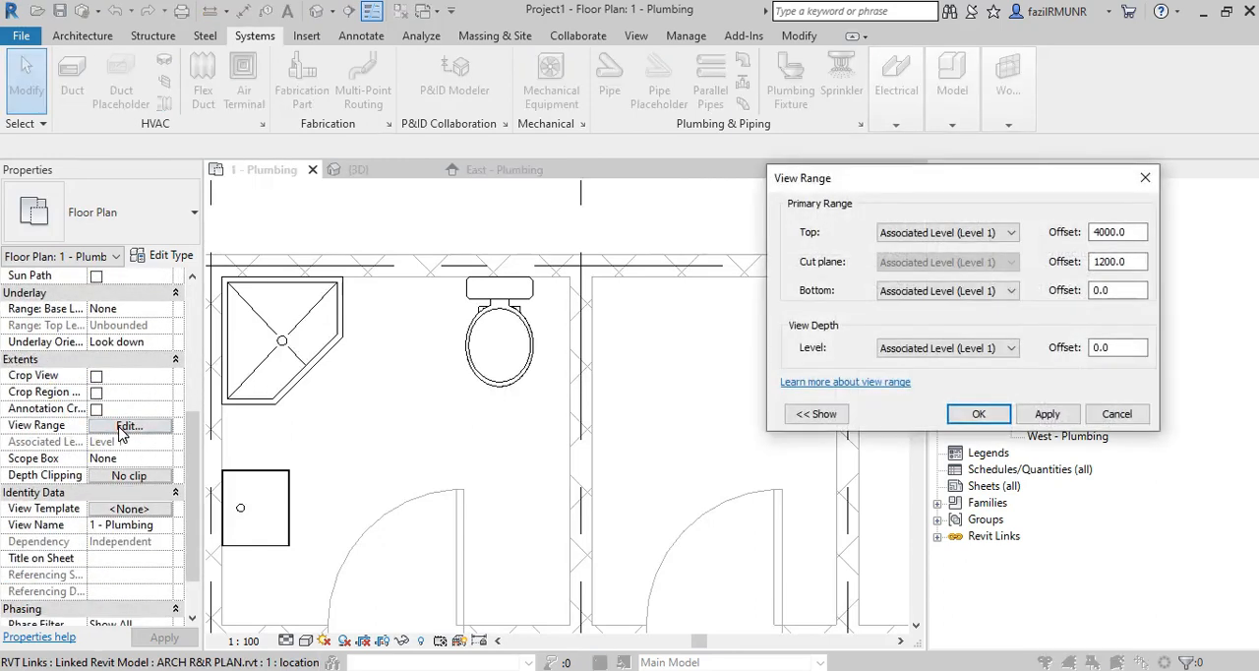
pyautogui.hotkey('ctrl', '1')
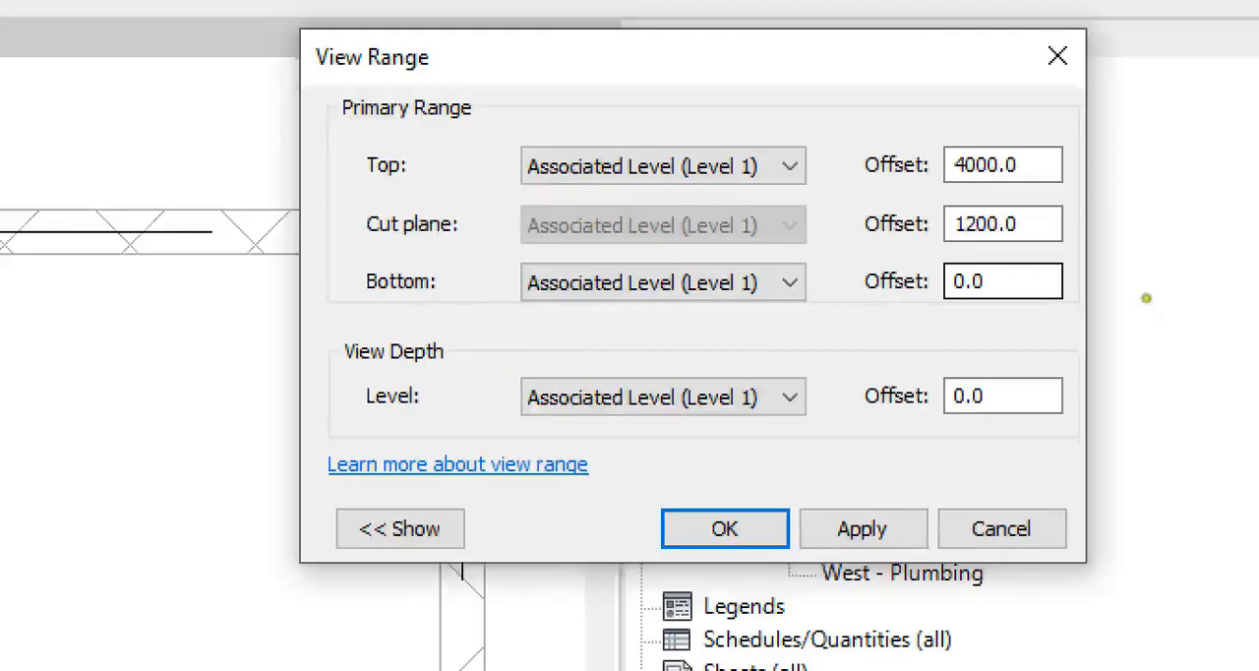
pyautogui.click(1159, 298)
pyautogui.moveTo(1141, 293)
pyautogui.mouseDown()
pyautogui.moveTo(1056, 281)
pyautogui.moveTo(1104, 313)
pyautogui.moveTo(1114, 288)
pyautogui.mouseUp()
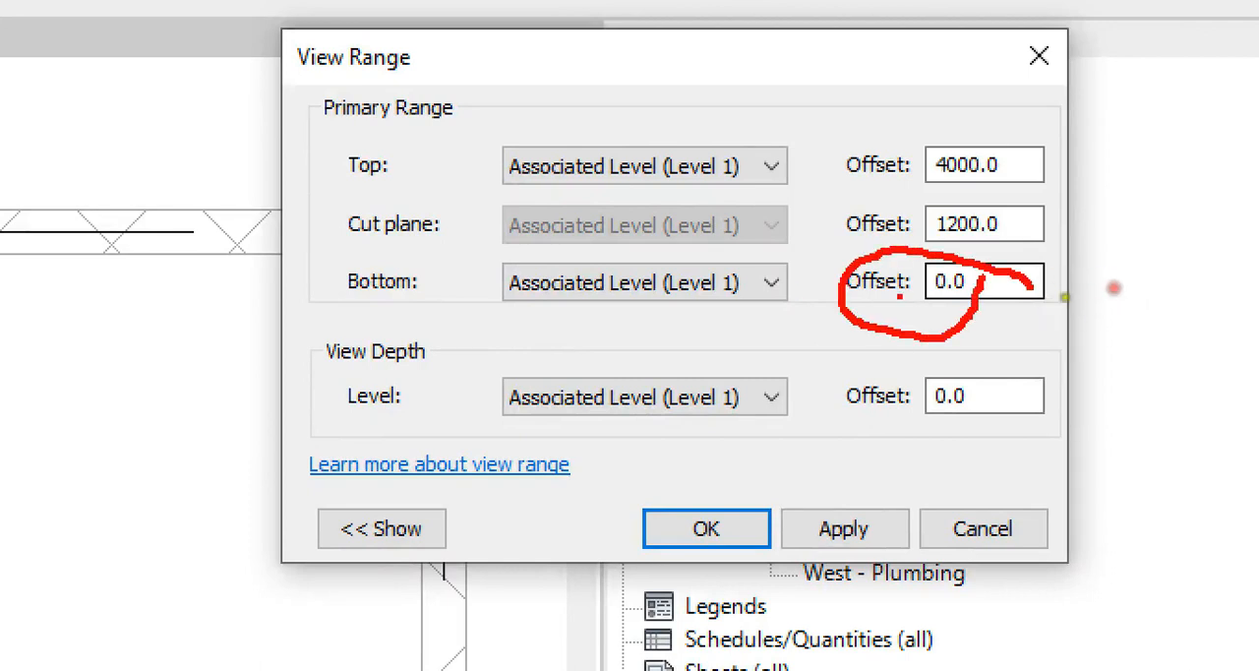
pyautogui.moveTo(981, 326); pyautogui.dragTo(931, 327)
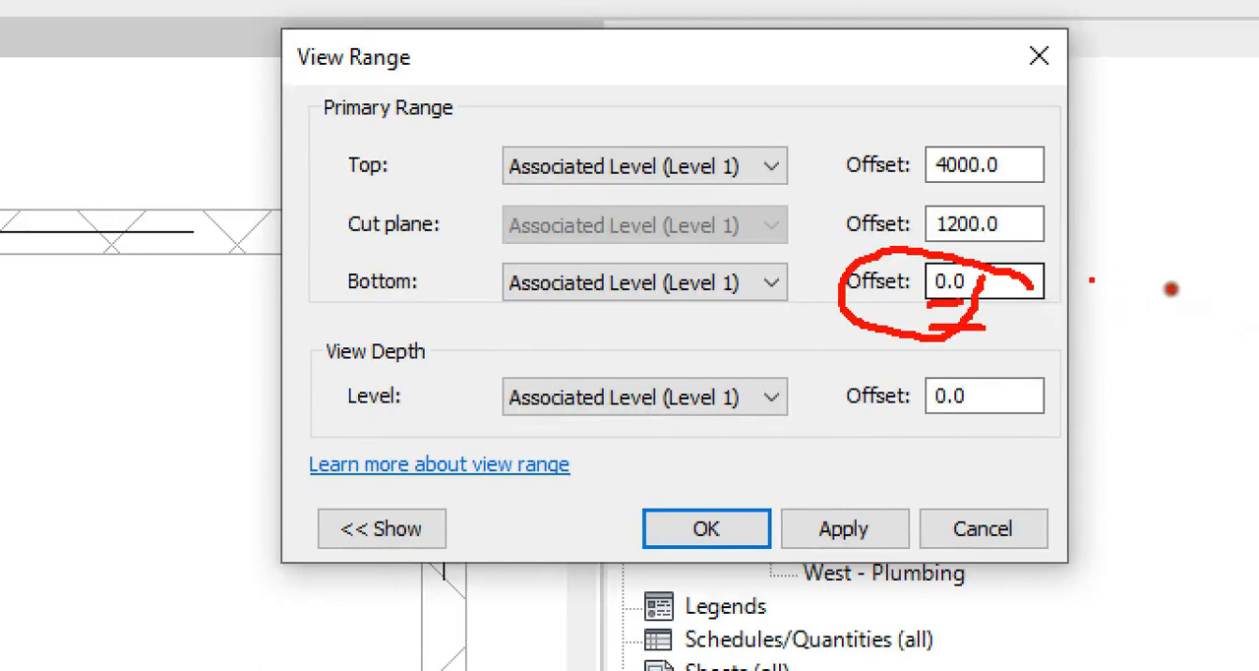
pyautogui.moveTo(1170, 289); pyautogui.dragTo(1160, 355)
pyautogui.press('Escape')
pyautogui.moveTo(1119, 291); pyautogui.dragTo(1035, 290)
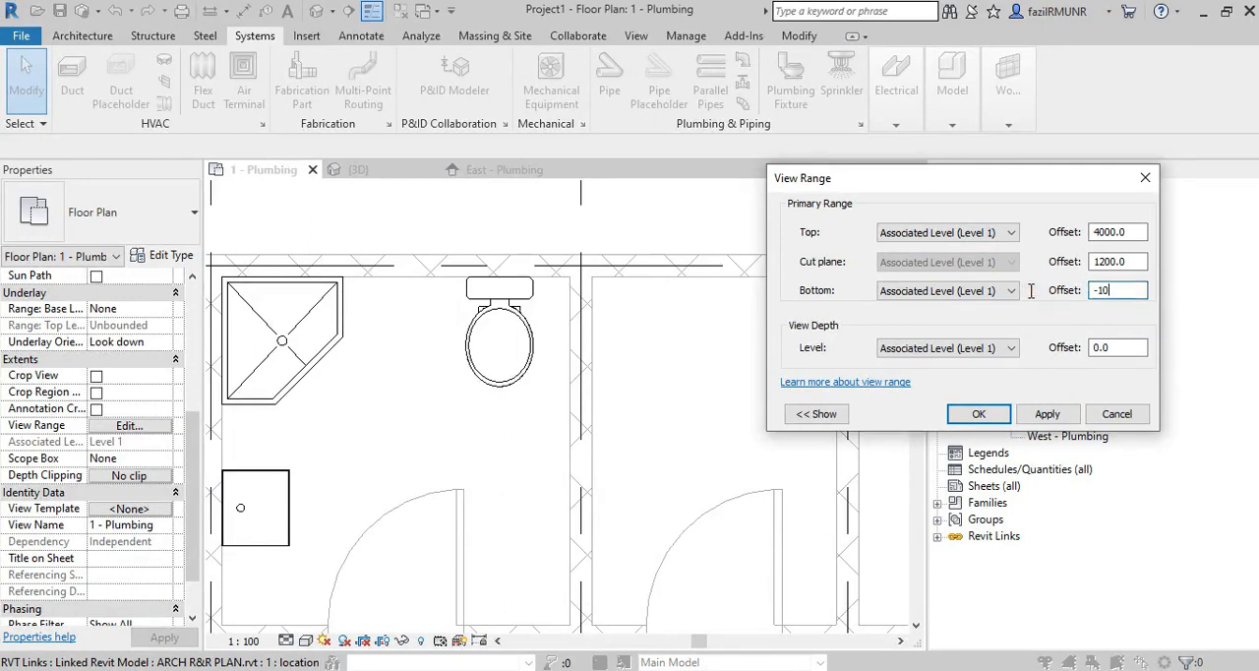
pyautogui.moveTo(1135, 350); pyautogui.dragTo(1016, 348)
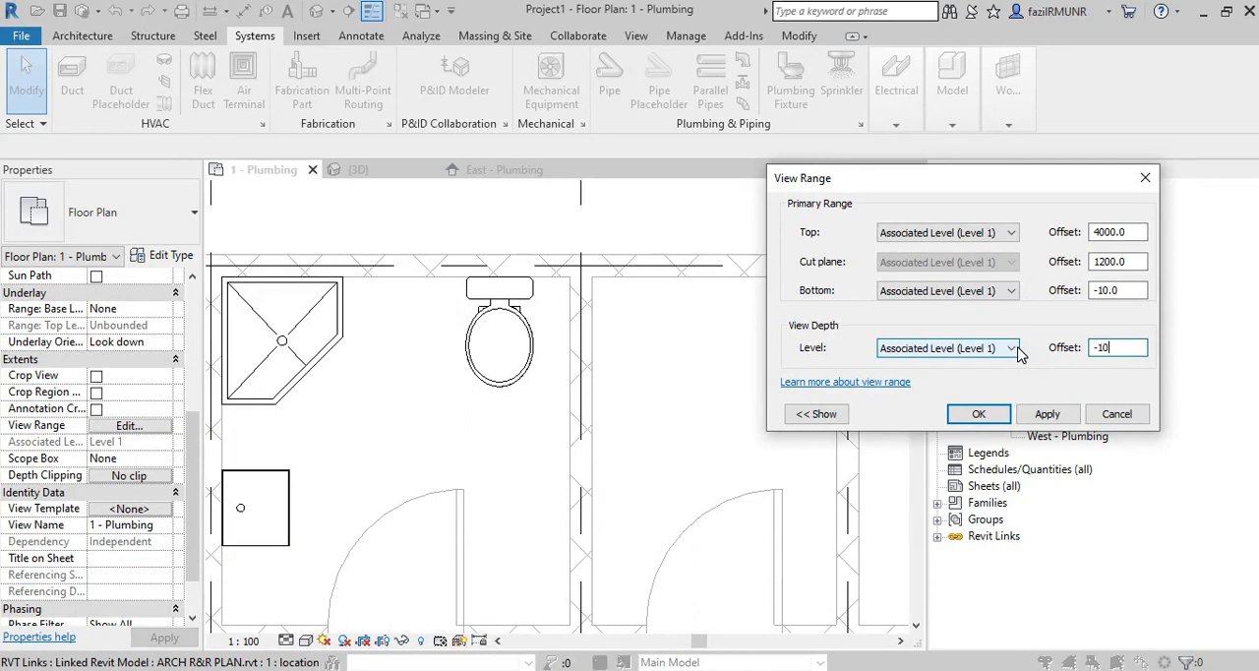
pyautogui.write('-10')
pyautogui.click(978, 413)
# Inspect the floor drain between the shower stall and the water closet in the floor plan.
pyautogui.scroll(2, 392, 313)
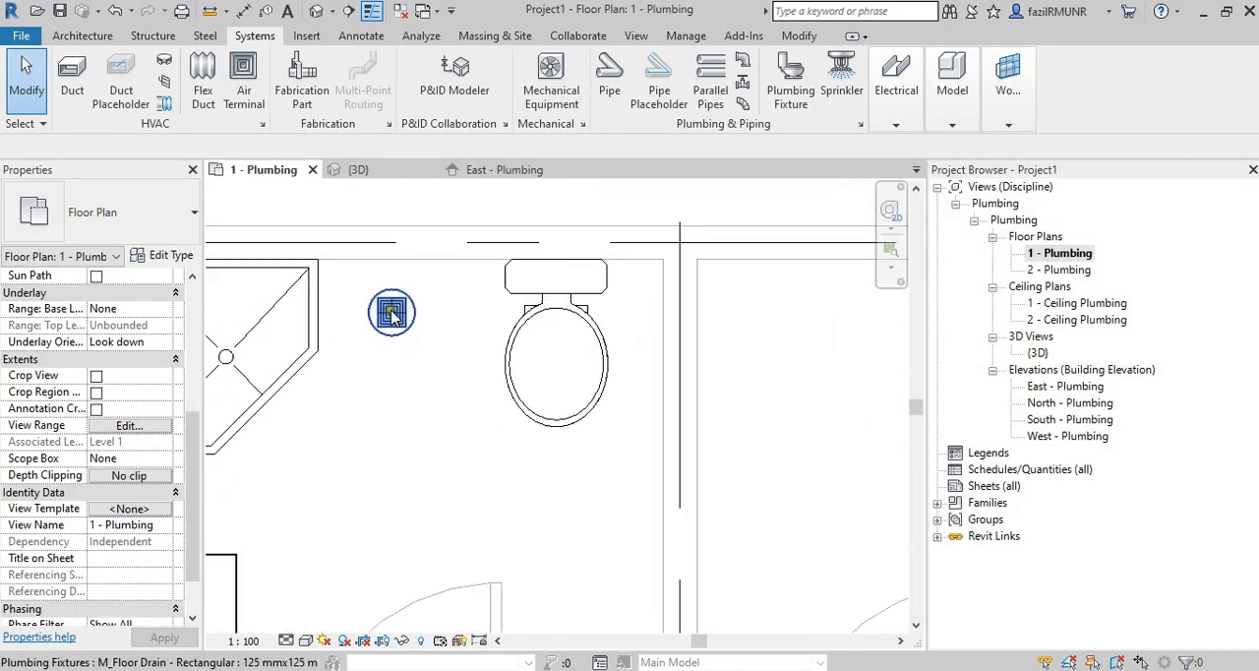
pyautogui.scroll(3, 391, 312)
pyautogui.scroll(-5, 381, 310)
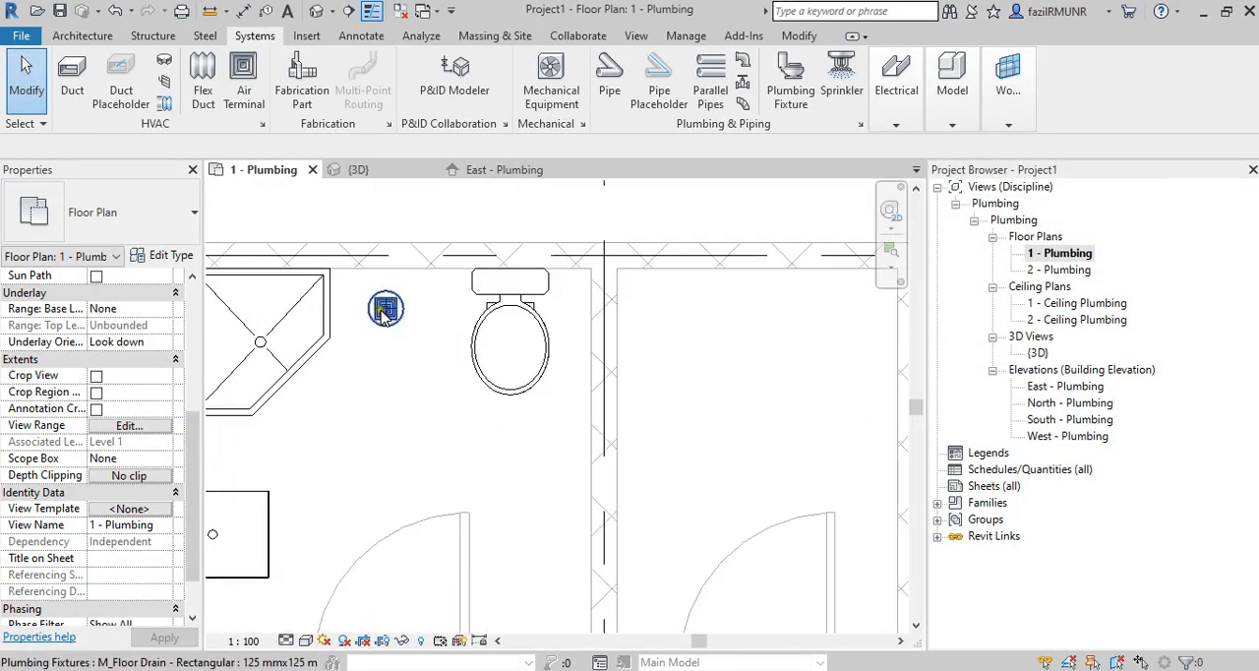
pyautogui.moveTo(393, 348); pyautogui.dragTo(443, 348, button='middle')
pyautogui.click(441, 314)
pyautogui.scroll(2, 444, 315)
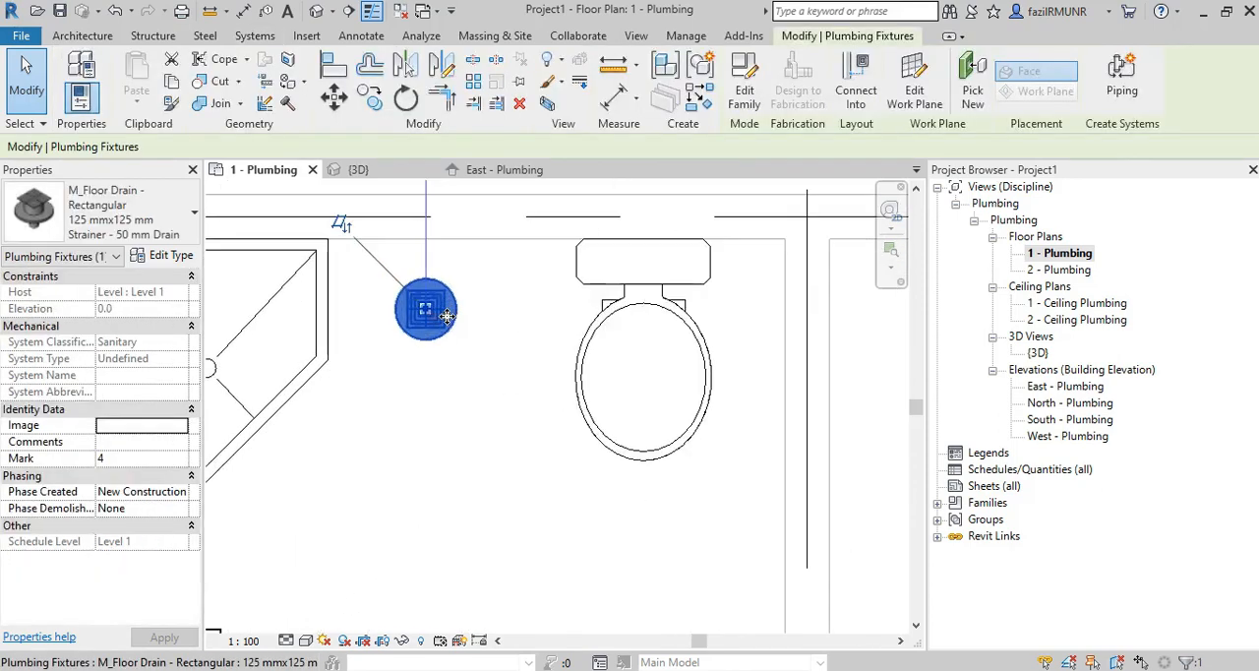
pyautogui.scroll(-3, 447, 314)
pyautogui.press('Escape')
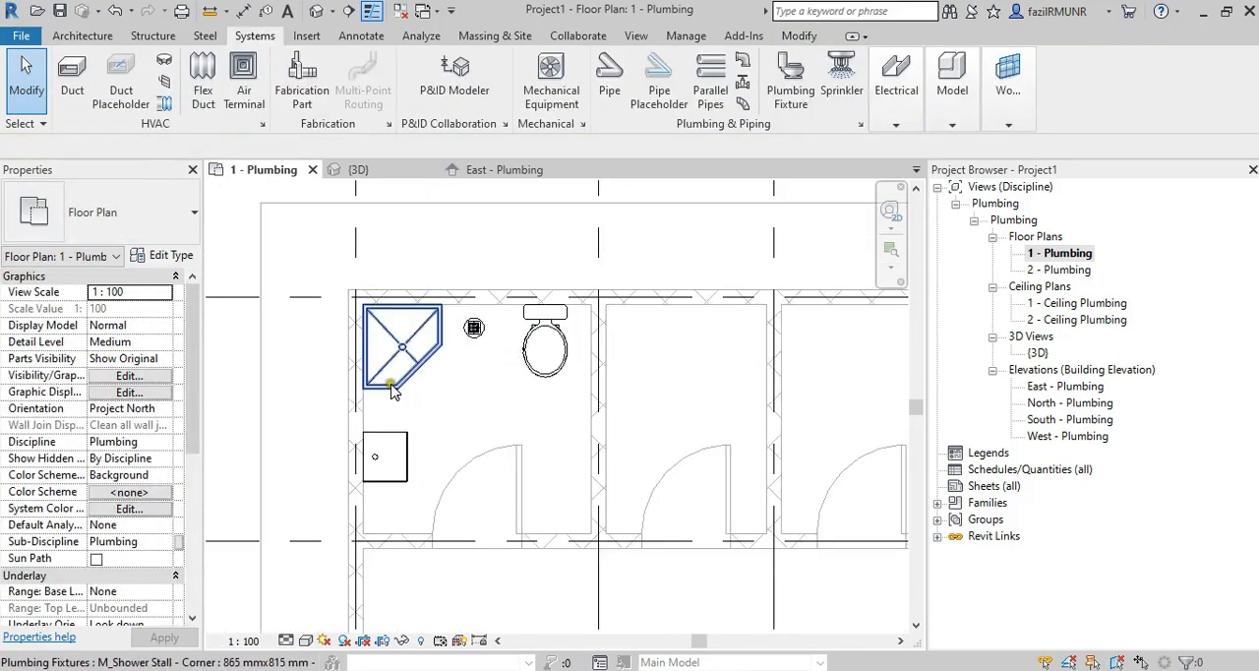
# In the {3D} view, set the M_Sink - Work fixture's offset from Level 1 to 900.
pyautogui.doubleClick(1044, 358)
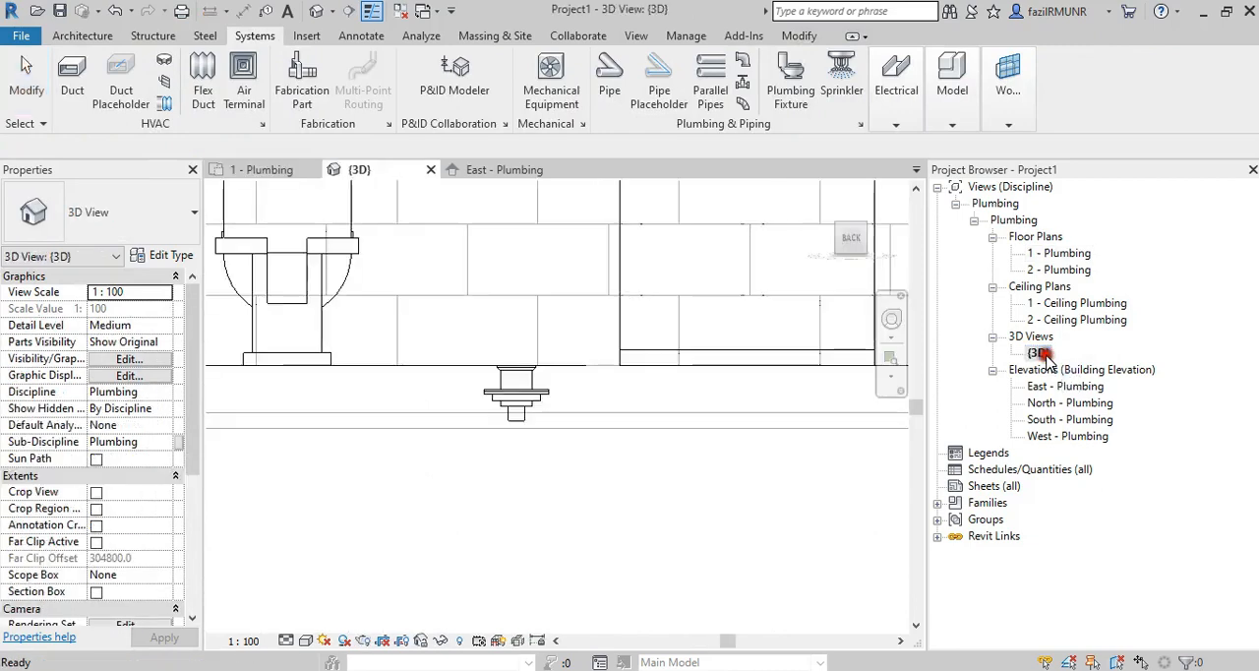
pyautogui.keyDown('shift'); pyautogui.moveTo(466, 400); pyautogui.dragTo(861, 510, button='middle'); pyautogui.keyUp('shift')
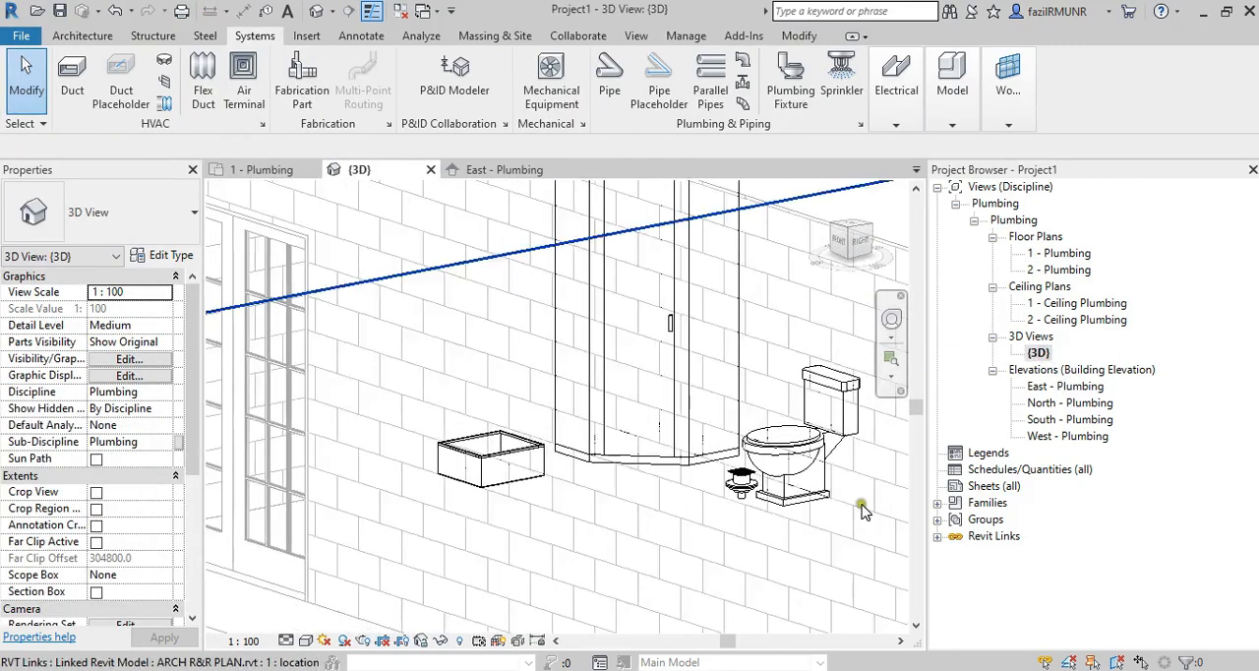
pyautogui.click(491, 454)
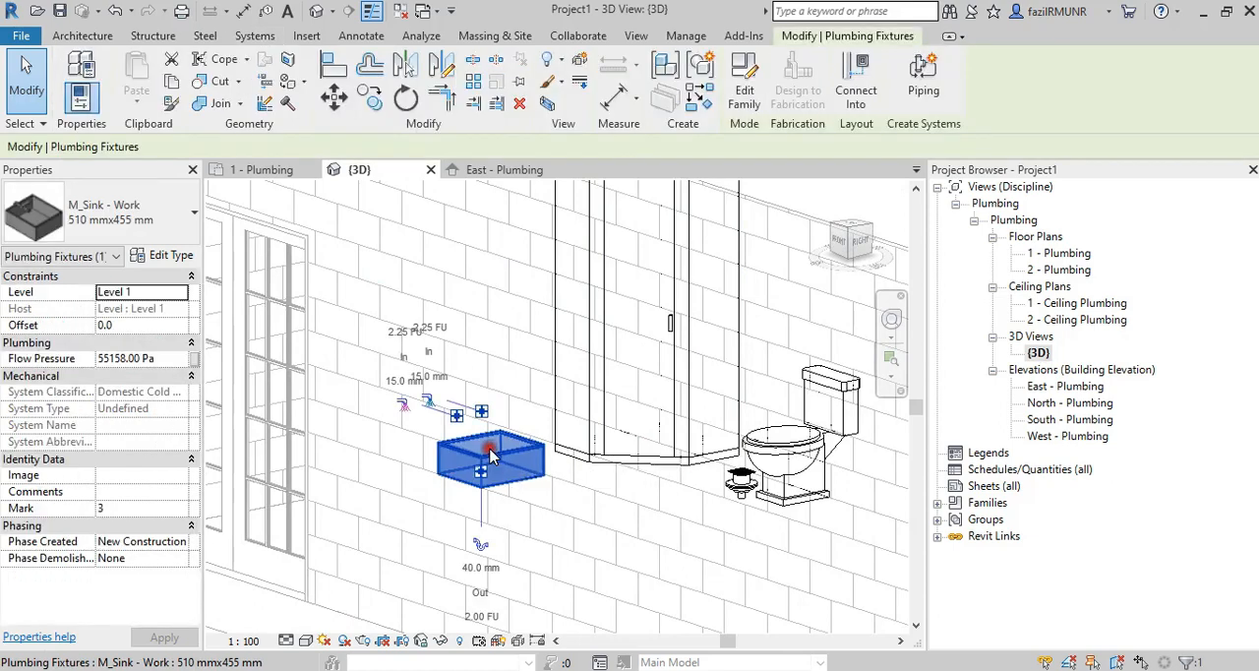
pyautogui.press('Escape')
pyautogui.click(504, 456)
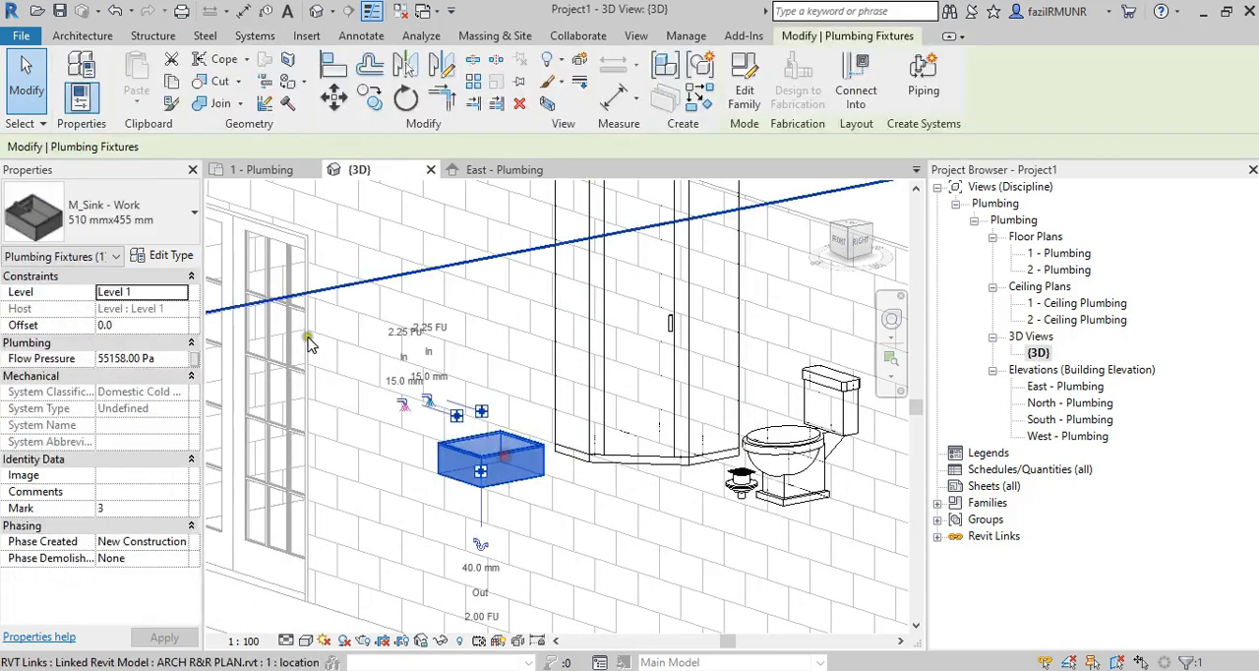
pyautogui.click(158, 328)
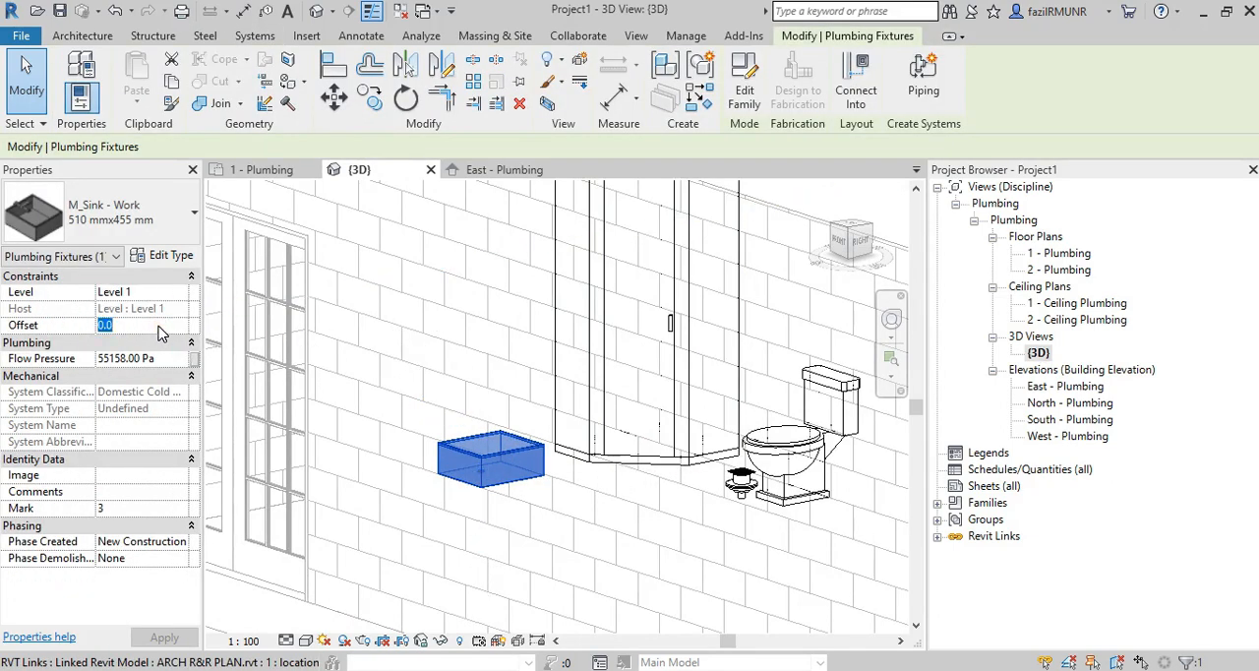
pyautogui.write('900')
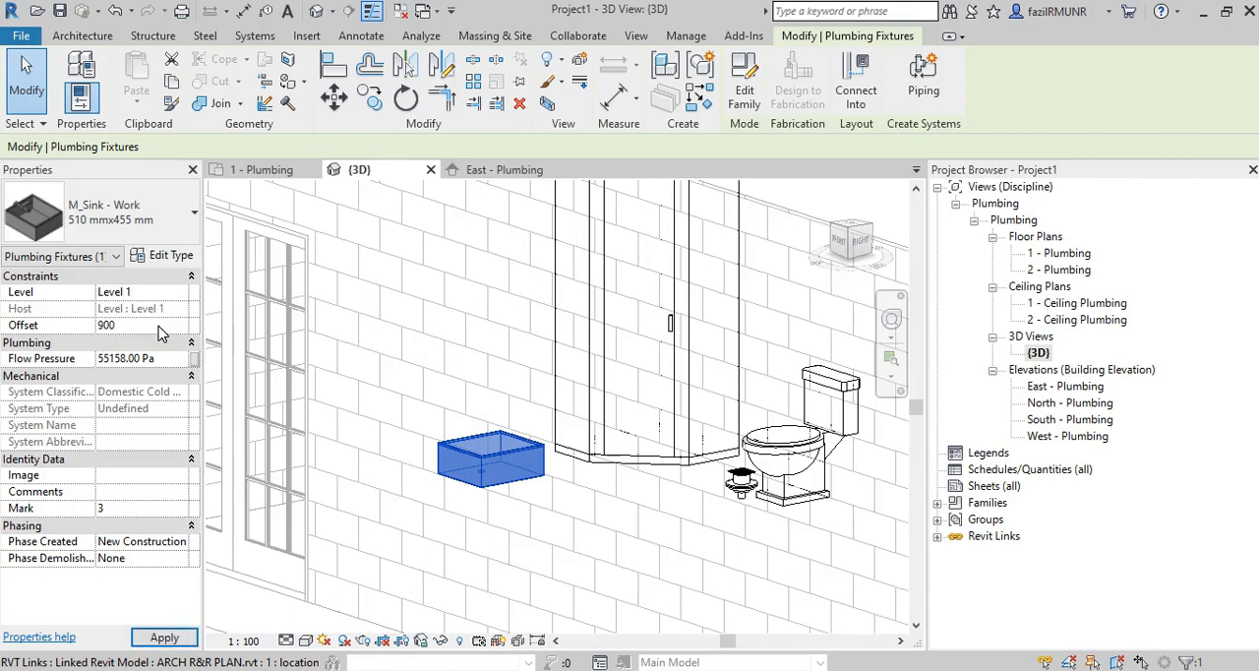
pyautogui.press('Return')
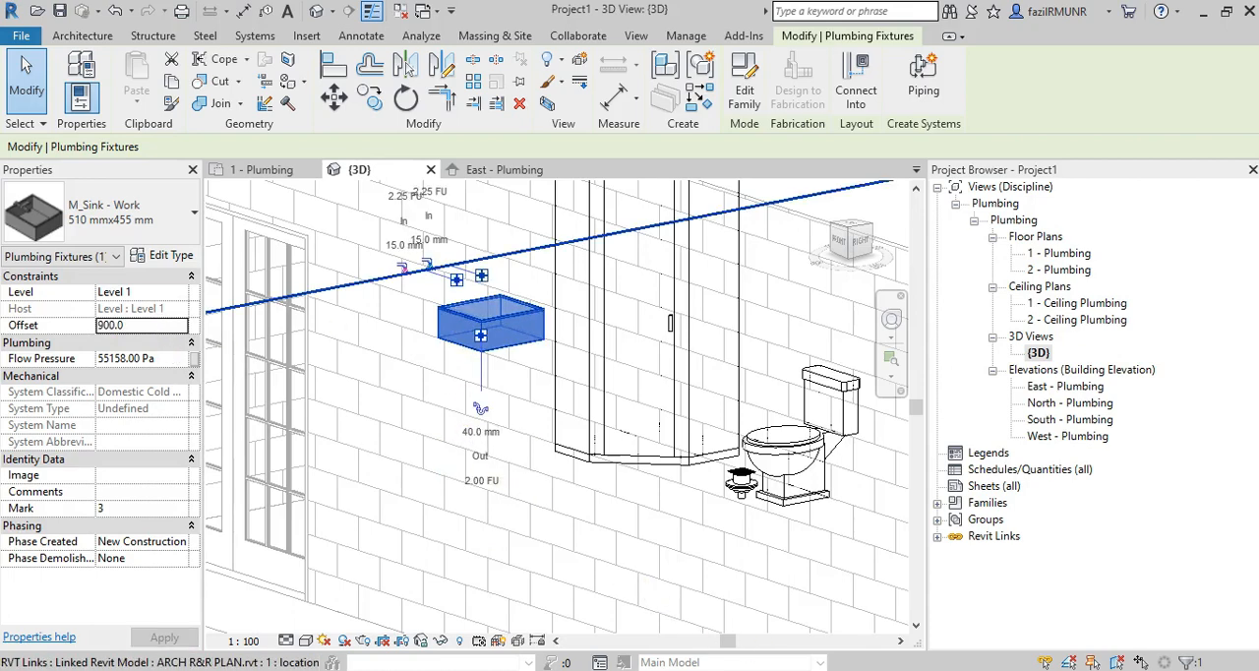
# Check the bathroom fixture list in the instruction PDF for the work sink's required offset, and return to Revit.
pyautogui.hotkey('alt', 'Tab')
pyautogui.scroll(14, 563, 268)
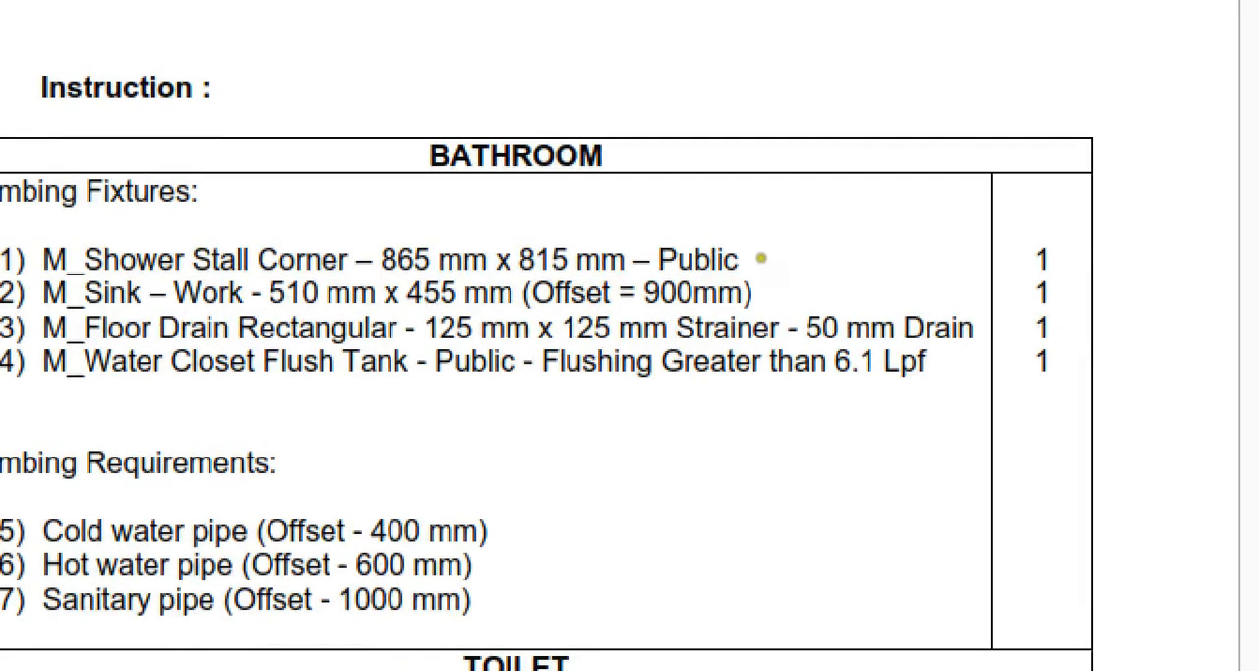
pyautogui.moveTo(665, 285)
pyautogui.mouseDown()
pyautogui.moveTo(744, 278)
pyautogui.moveTo(736, 265)
pyautogui.moveTo(704, 282)
pyautogui.mouseUp()
pyautogui.hotkey('alt', 'Tab')
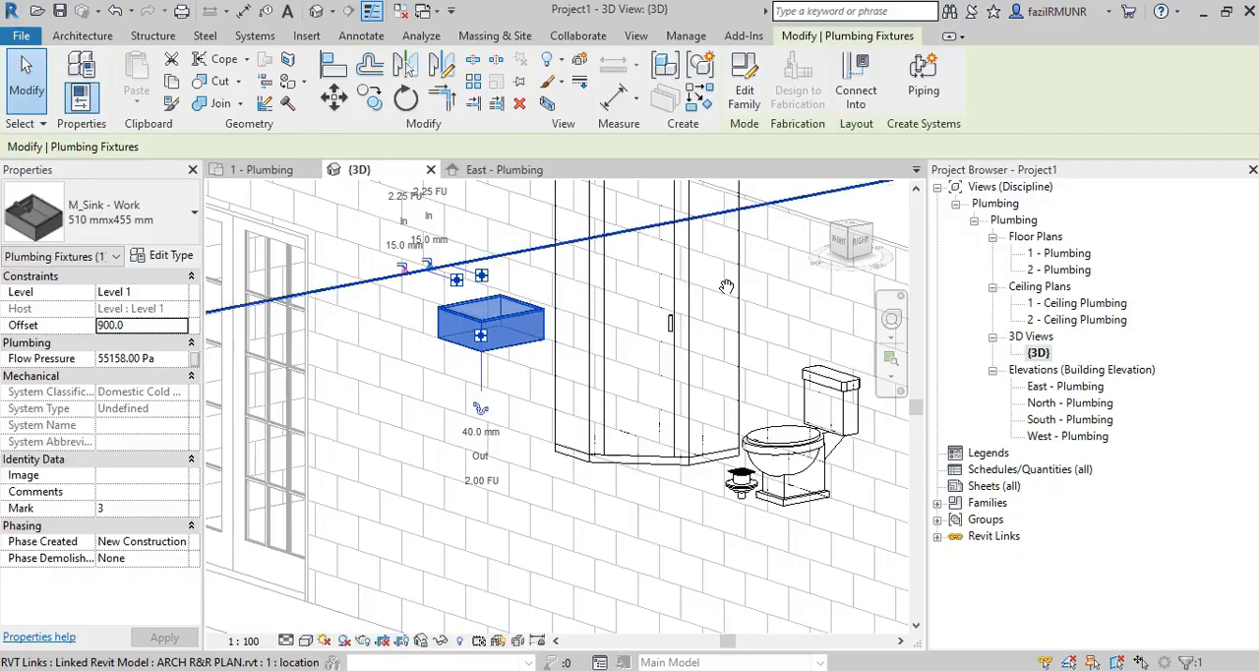
# In the 1 - Plumbing plan, place an M_Sink - Island - Single 455 mmx455 mm - Public on the Level 1 work plane below the water closet, rotated toward the wall.
pyautogui.doubleClick(1060, 253)
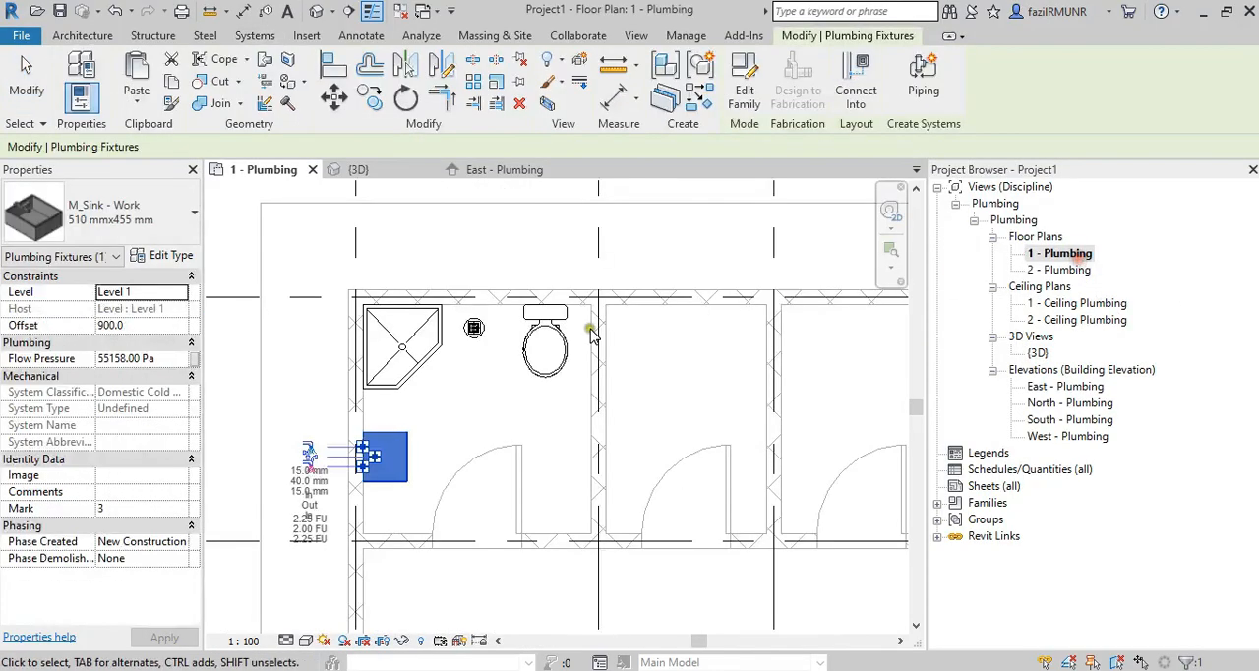
pyautogui.scroll(4, 400, 330)
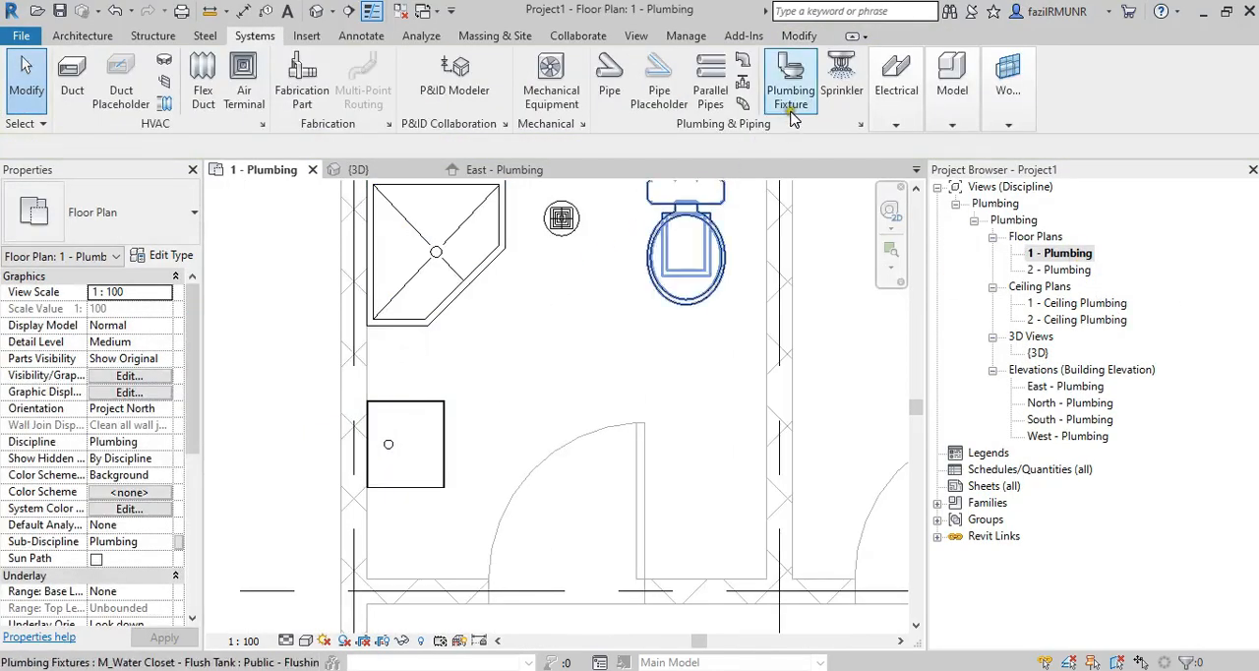
pyautogui.click(793, 78)
pyautogui.click(138, 229)
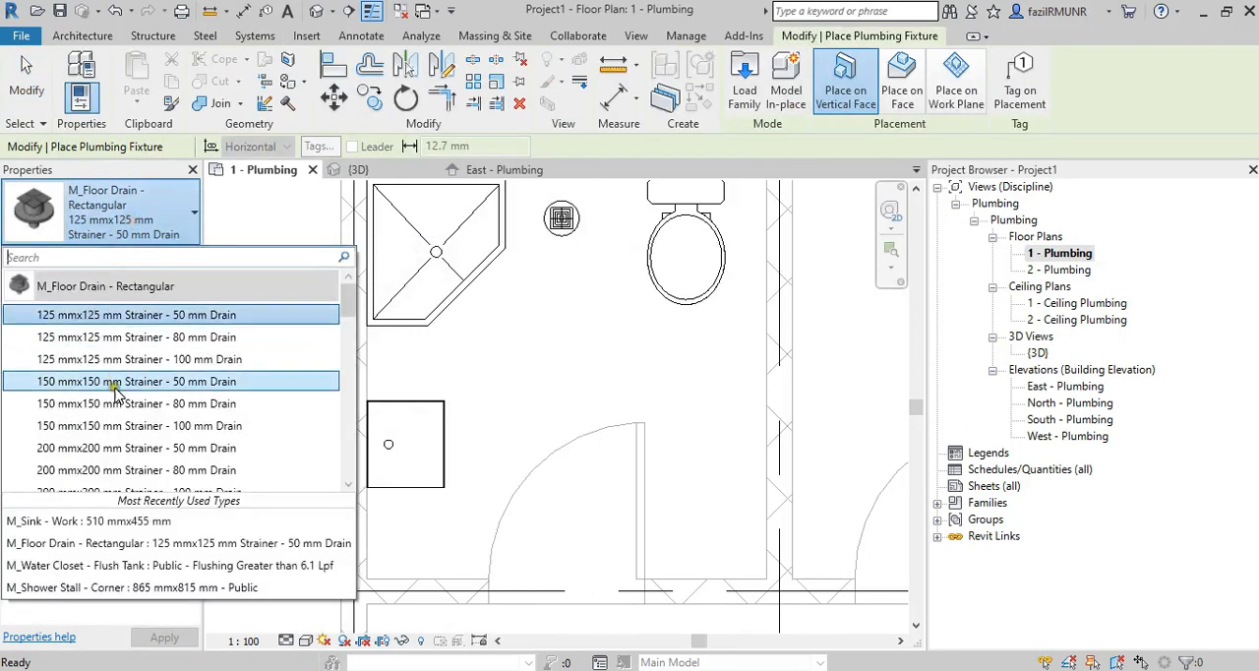
pyautogui.scroll(-5, 116, 417)
pyautogui.scroll(-3, 116, 417)
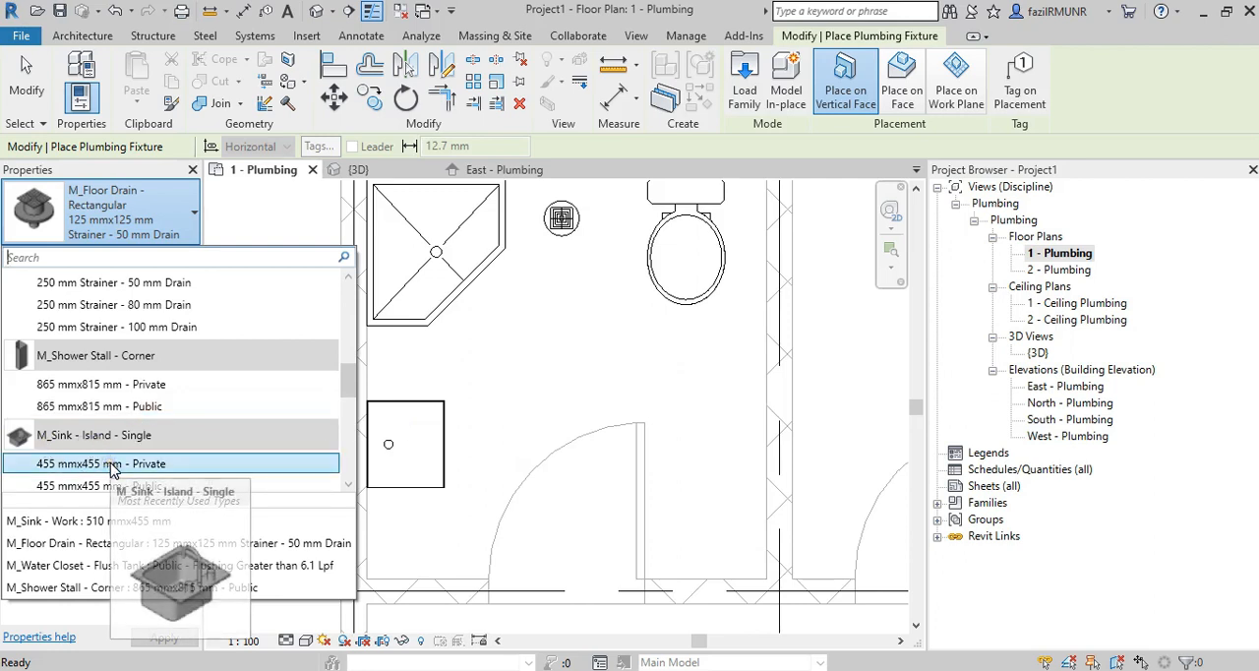
pyautogui.click(108, 486)
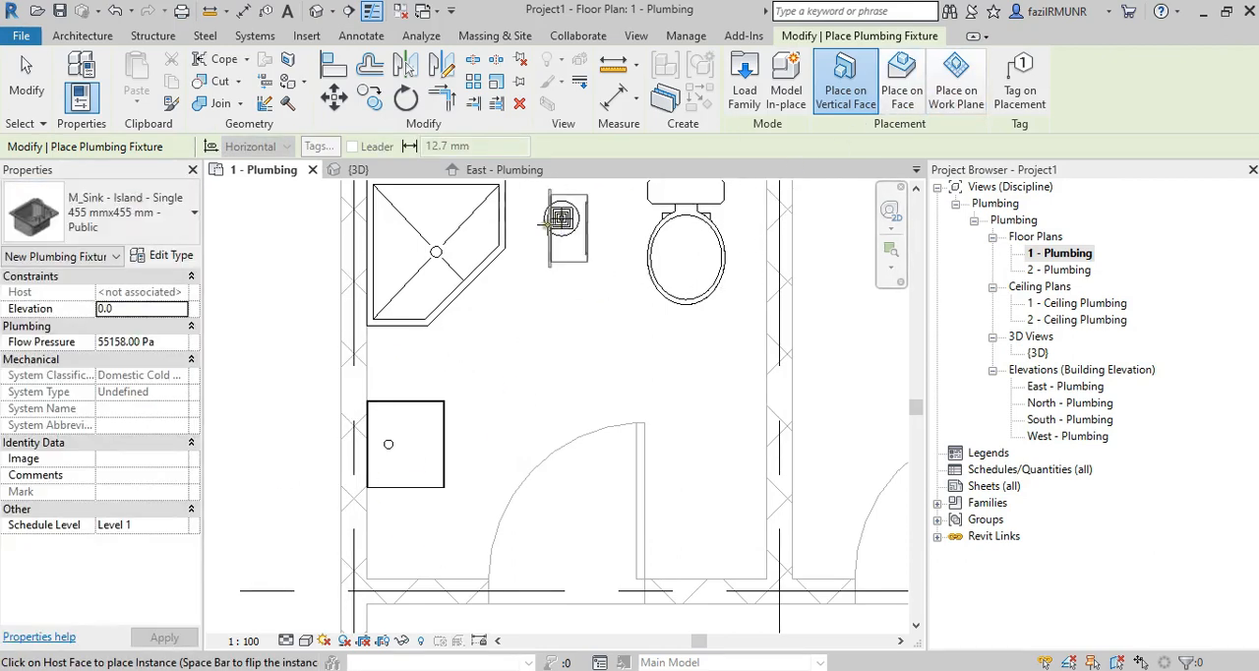
pyautogui.click(955, 83)
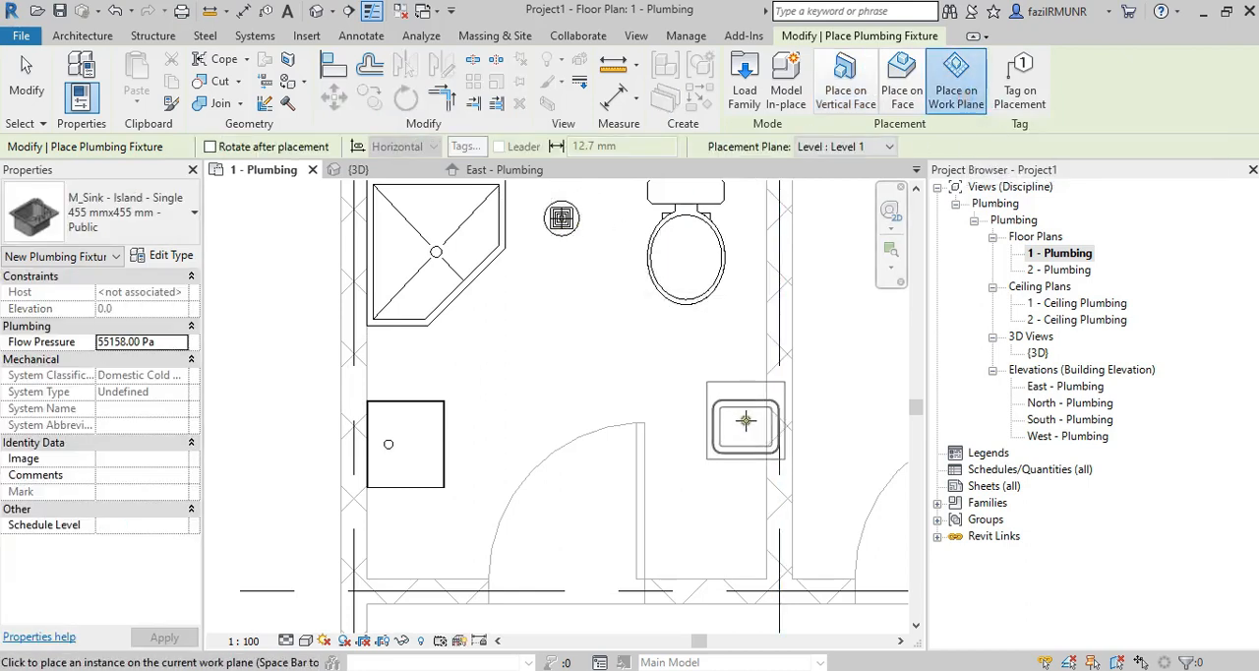
pyautogui.press('space')
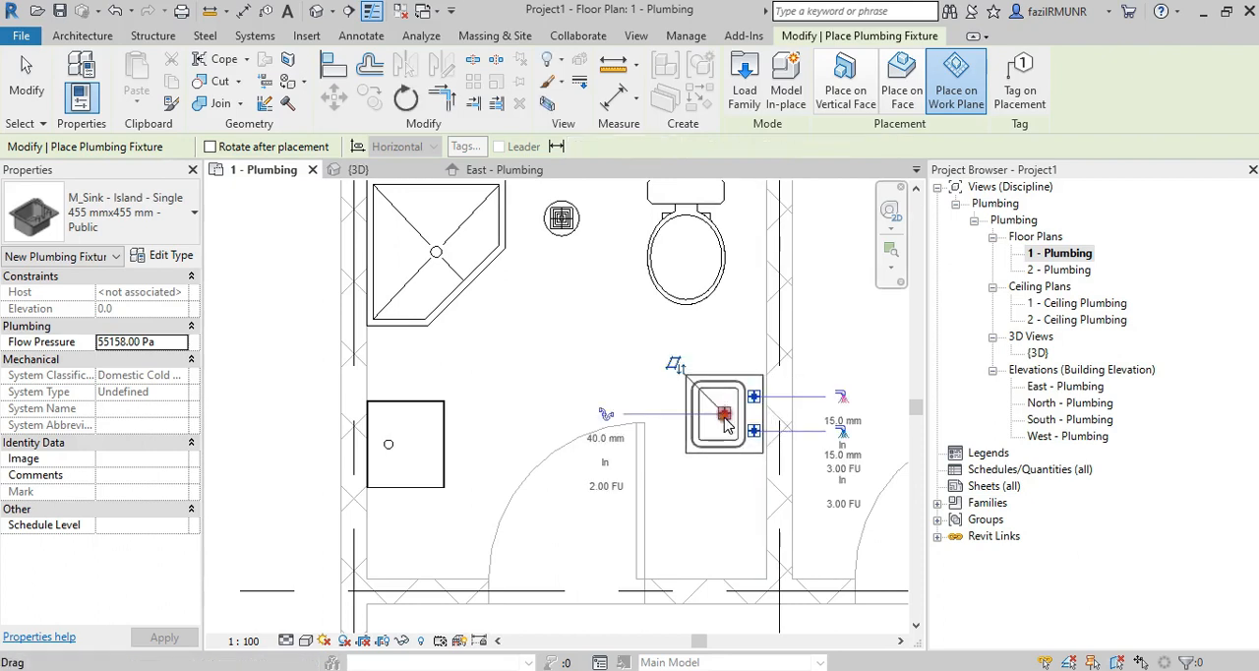
pyautogui.click(724, 414)
pyautogui.press('Escape')
pyautogui.press('Escape')
# Check the island sink's elevation constraint and examine the sink from the front in the {3D} view.
pyautogui.click(733, 413)
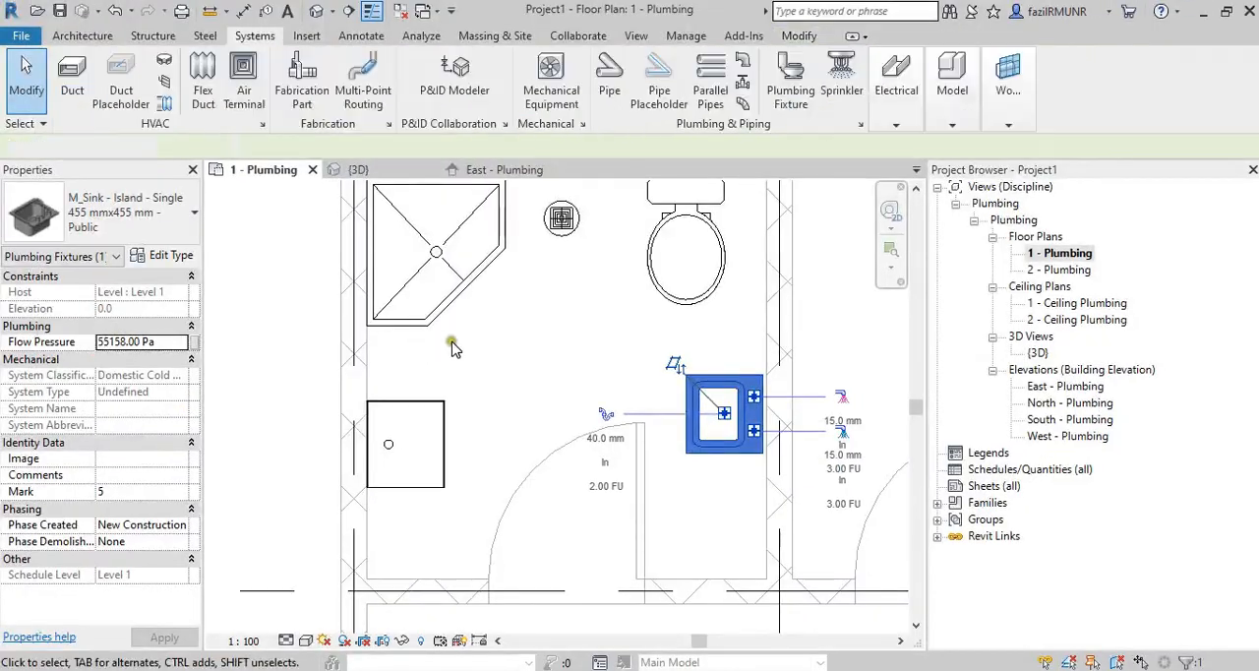
pyautogui.click(449, 343)
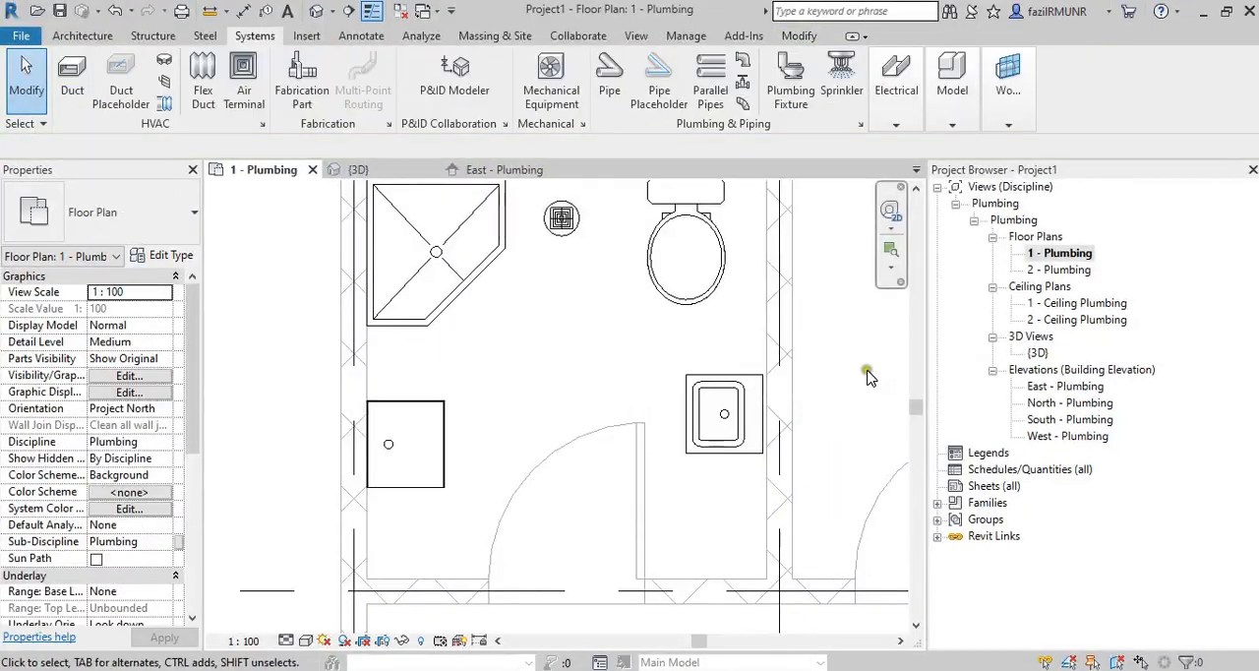
pyautogui.click(1037, 354)
pyautogui.doubleClick(1037, 354)
pyautogui.keyDown('shift'); pyautogui.moveTo(717, 410); pyautogui.dragTo(604, 436, button='middle'); pyautogui.keyUp('shift')
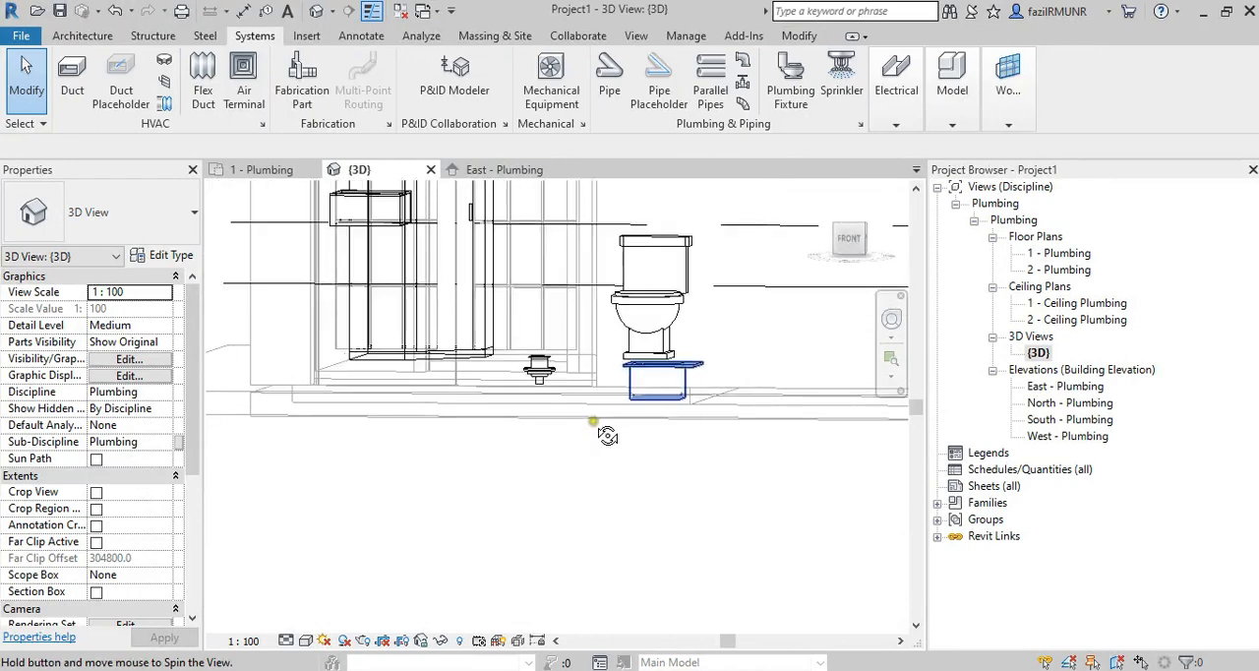
pyautogui.click(848, 239)
pyautogui.click(851, 242)
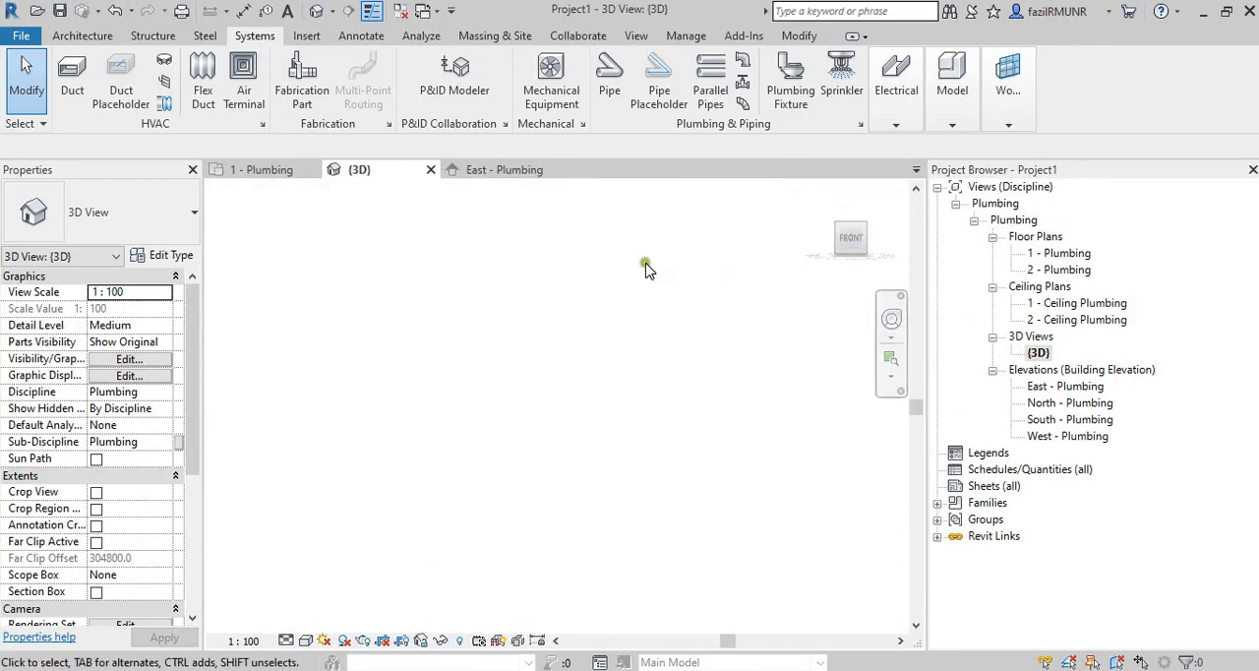
pyautogui.scroll(-10, 643, 263)
pyautogui.moveTo(449, 181); pyautogui.dragTo(489, 306, button='middle')
pyautogui.scroll(5, 559, 430)
pyautogui.scroll(5, 603, 443)
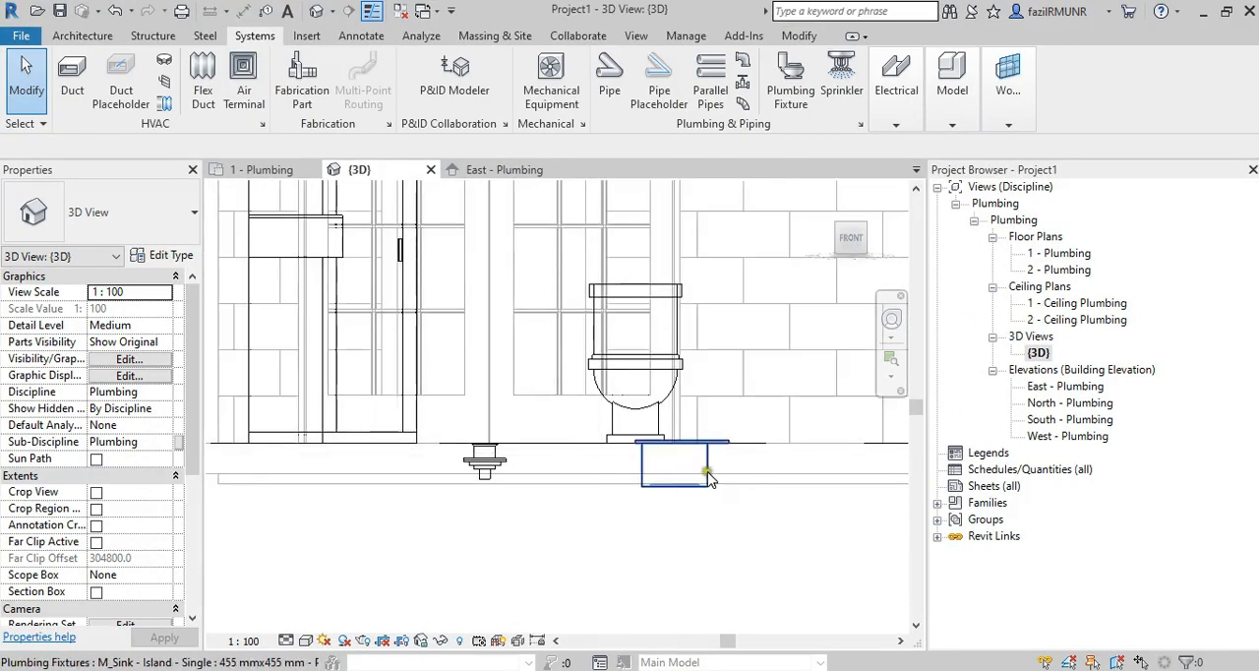
# Select the island sink and compare its height and constraints with the raised work sink in the front view.
pyautogui.click(710, 479)
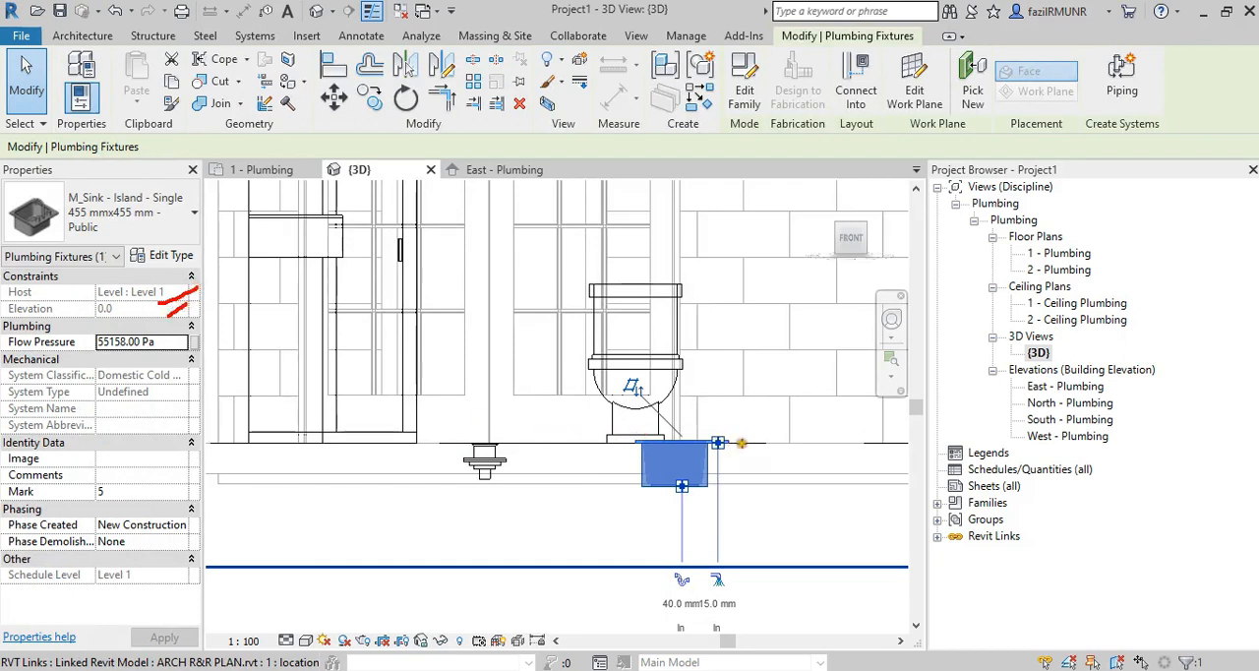
pyautogui.moveTo(741, 443); pyautogui.dragTo(831, 444)
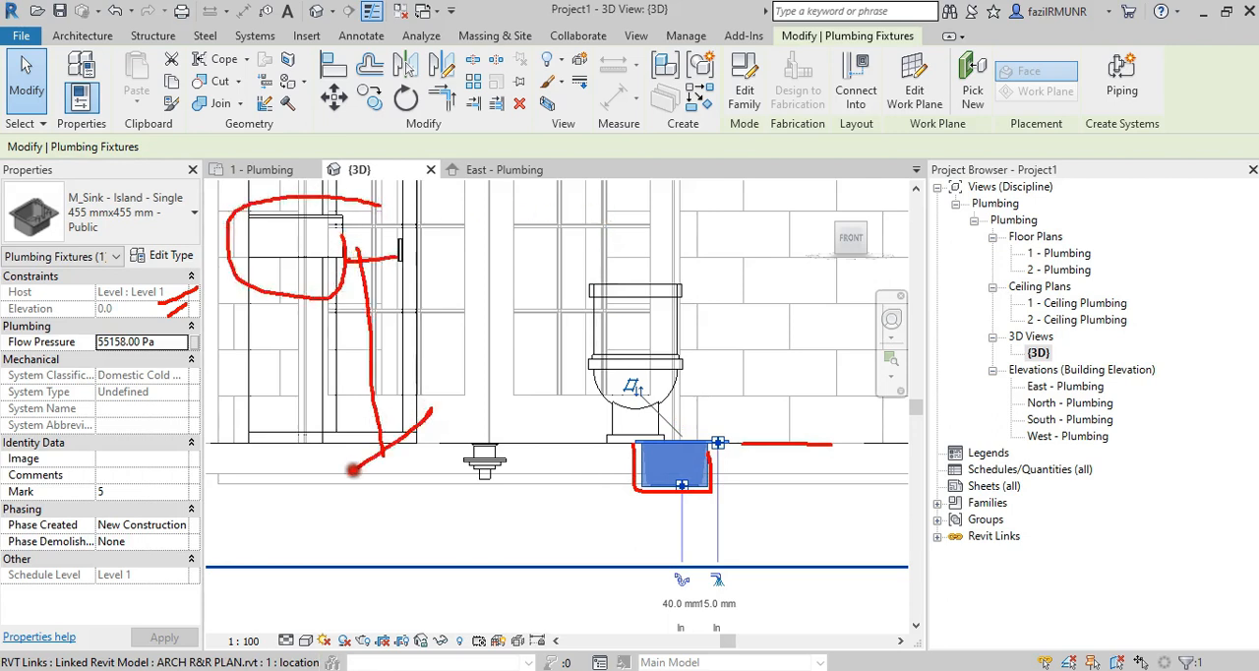
pyautogui.press('Escape')
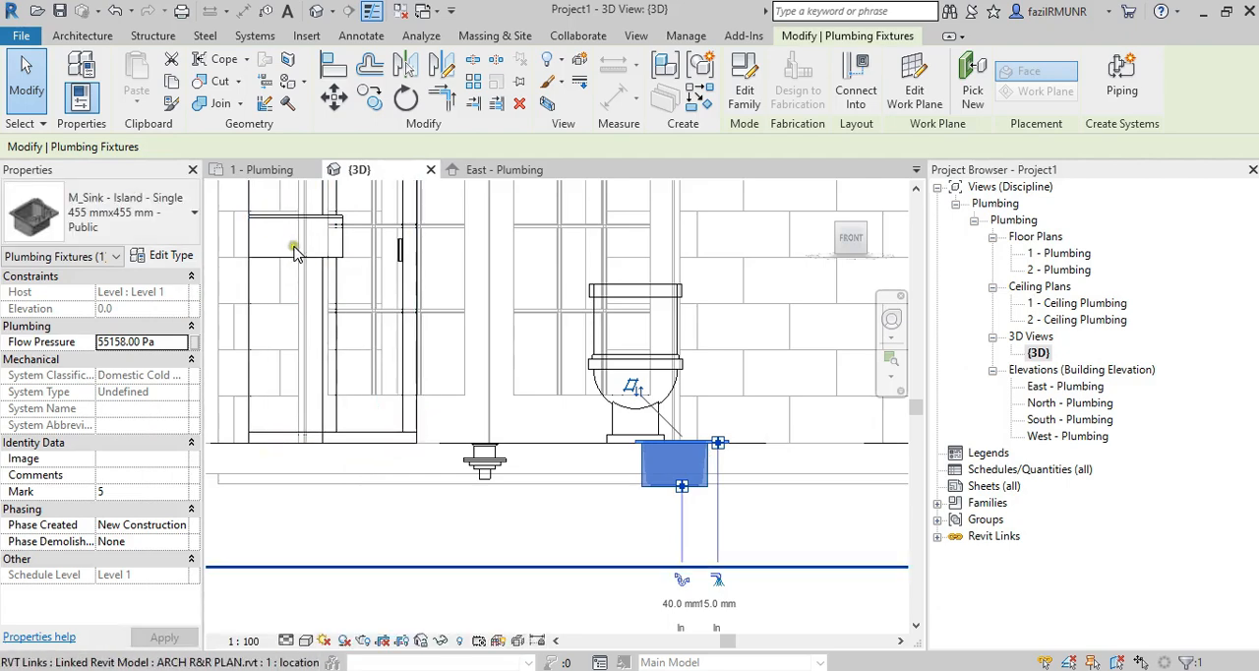
# Check the work sink's editable offset against the island sink's locked elevation constraint.
pyautogui.click(295, 257)
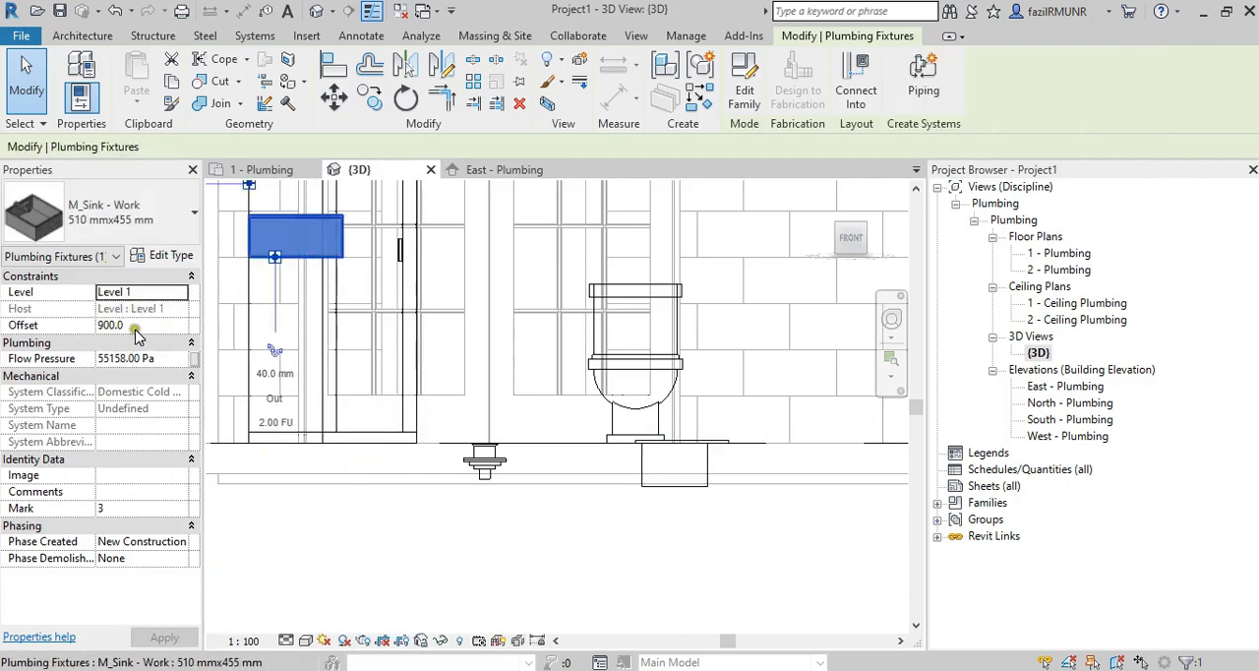
pyautogui.press('Escape')
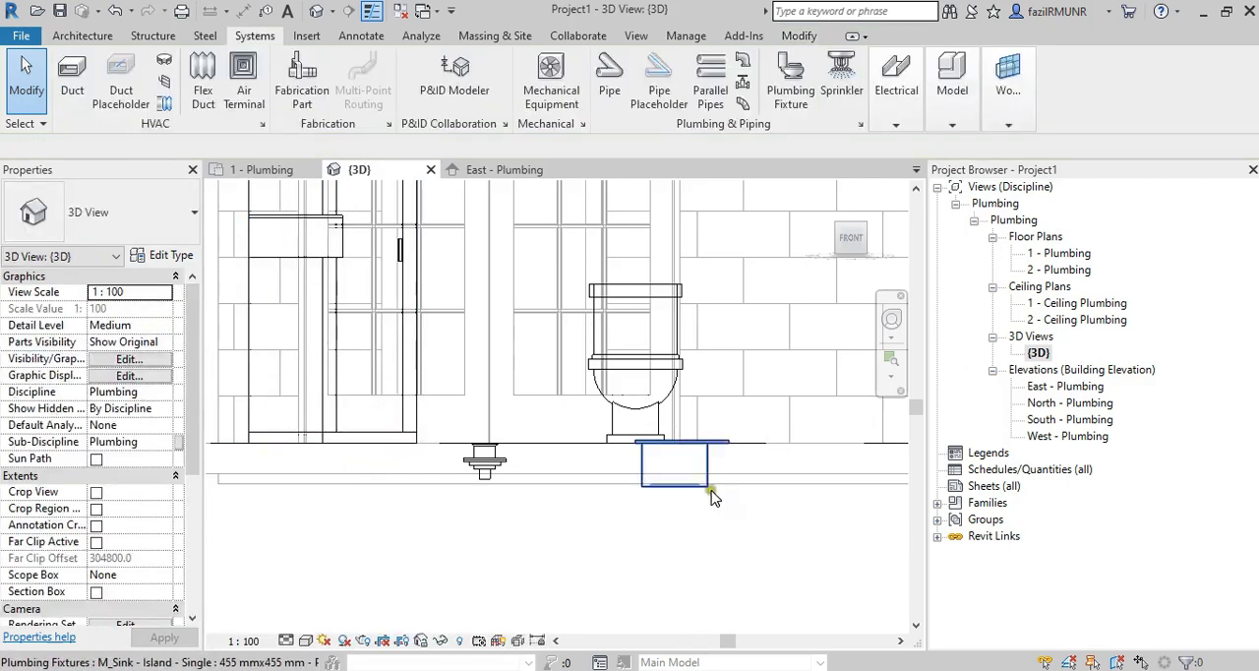
pyautogui.click(699, 489)
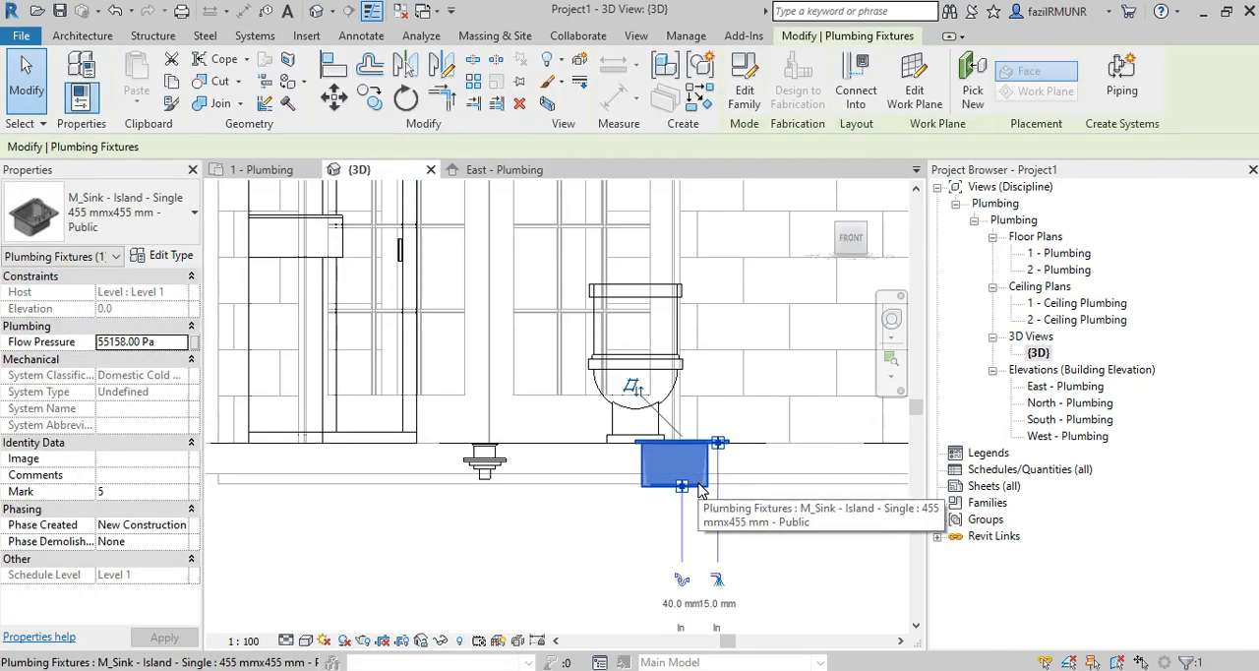
pyautogui.press('Escape')
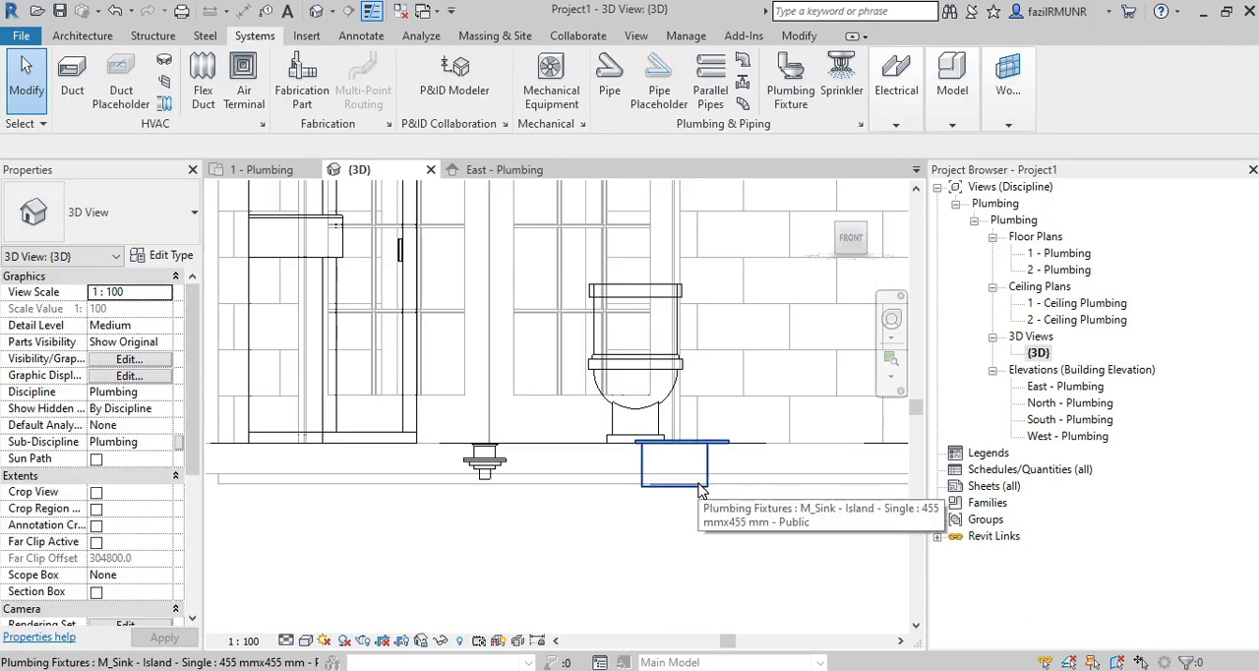
# Delete the island sink hosted on Level 1 beside the water closet.
pyautogui.scroll(-6, 699, 489)
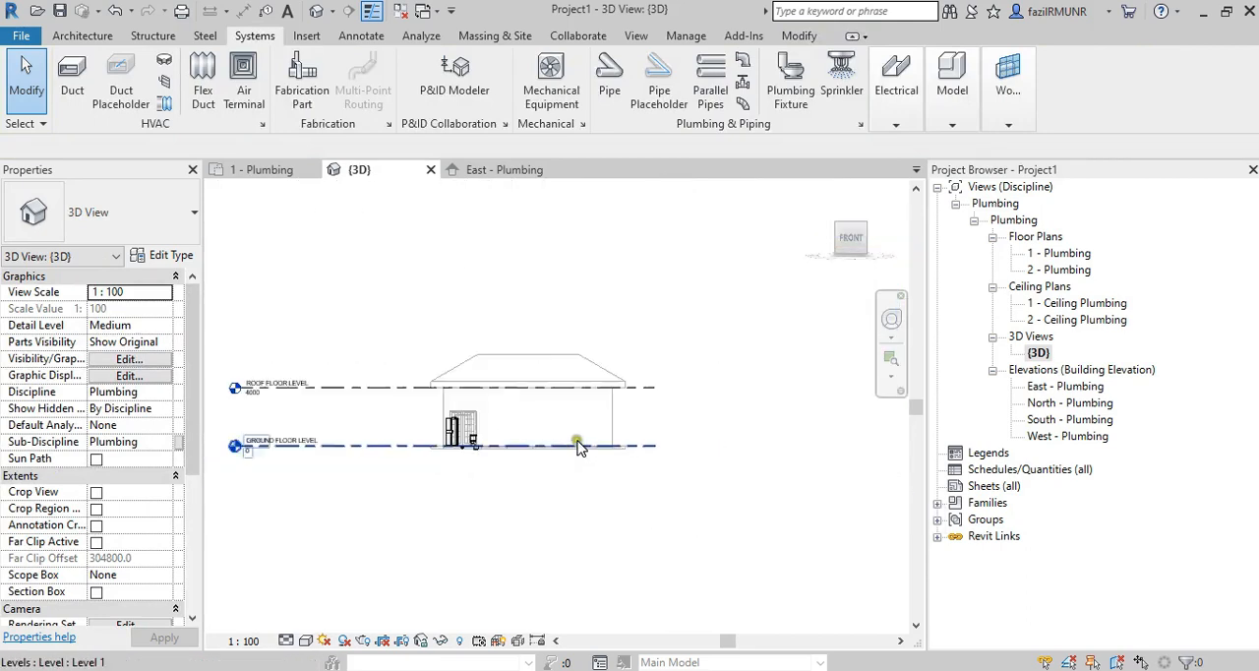
pyautogui.click(441, 460)
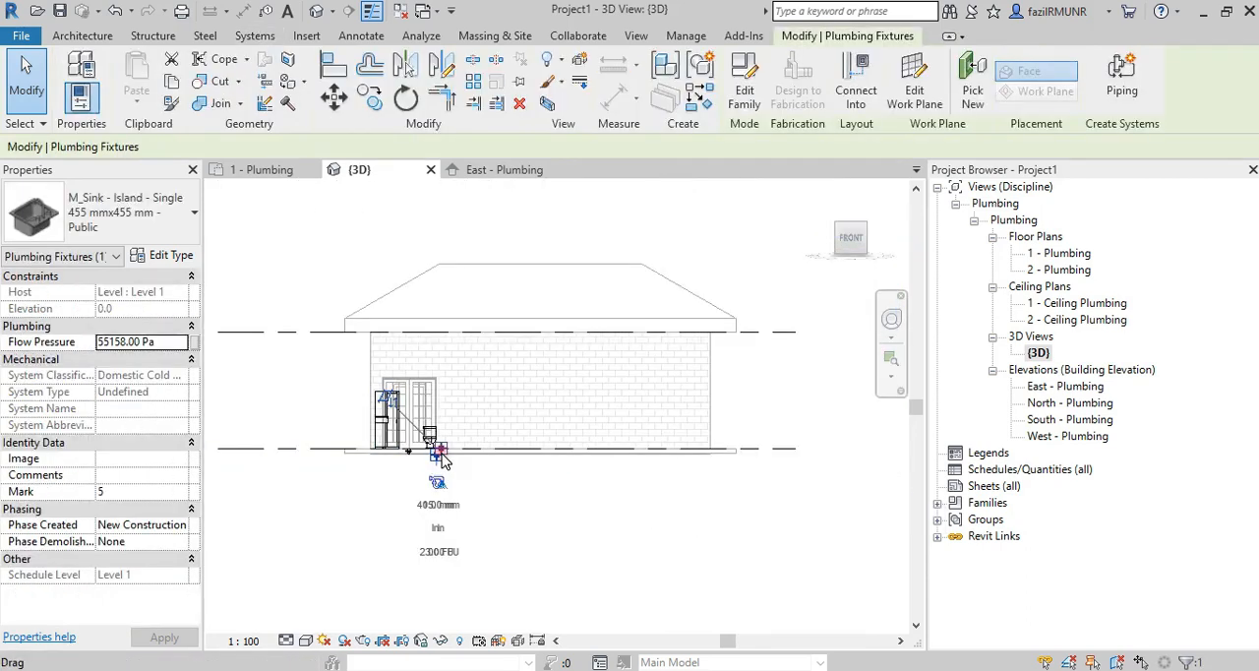
pyautogui.click(384, 255)
pyautogui.scroll(4, 437, 462)
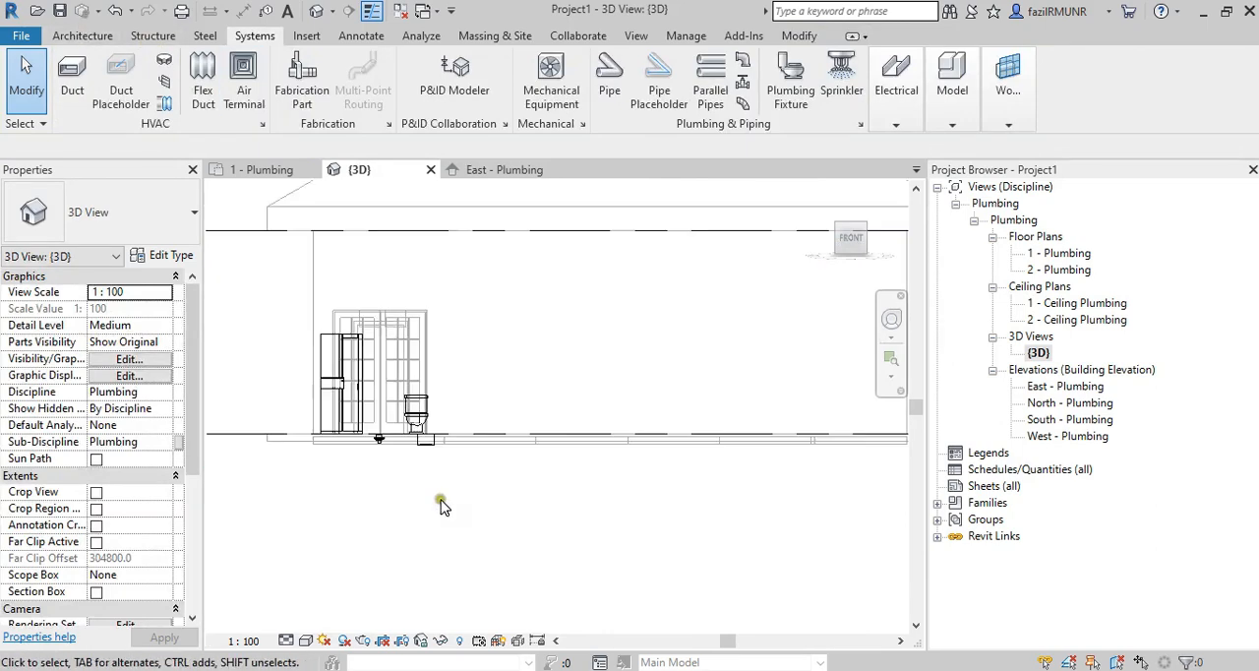
pyautogui.click(433, 454)
pyautogui.press('Delete')
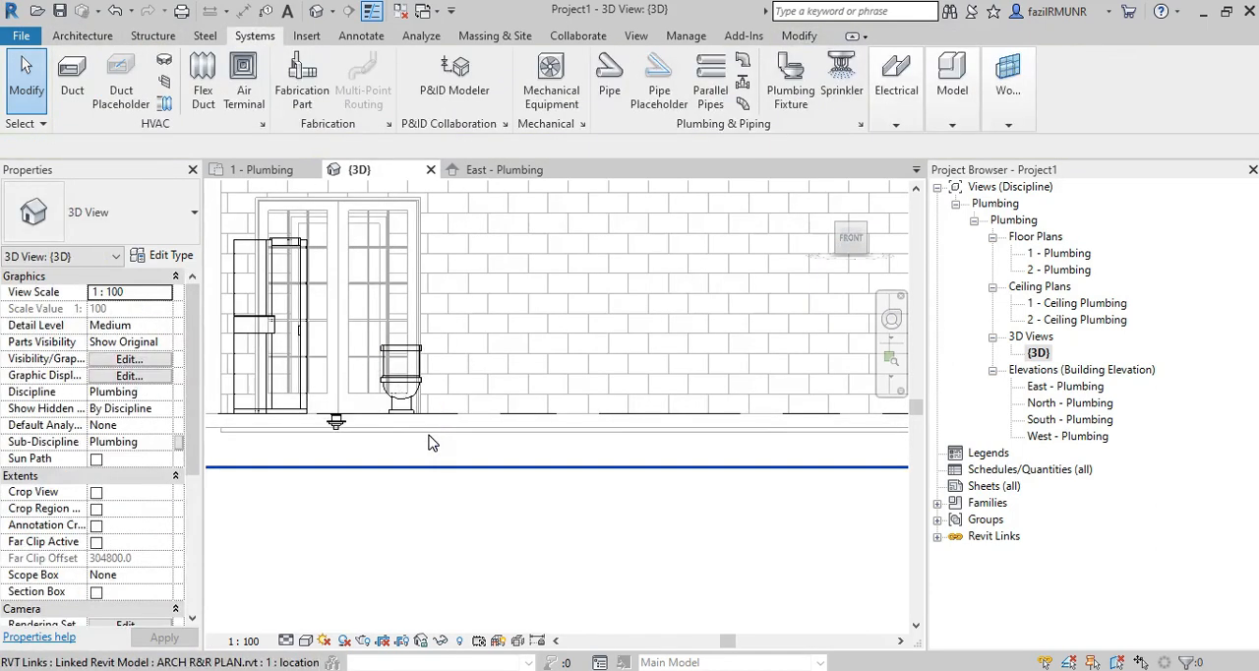
# In the North - Plumbing elevation, draw a new level at 1300 between GROUND FLOOR LEVEL and ROOF FLOOR LEVEL.
pyautogui.click(182, 36)
pyautogui.click(158, 35)
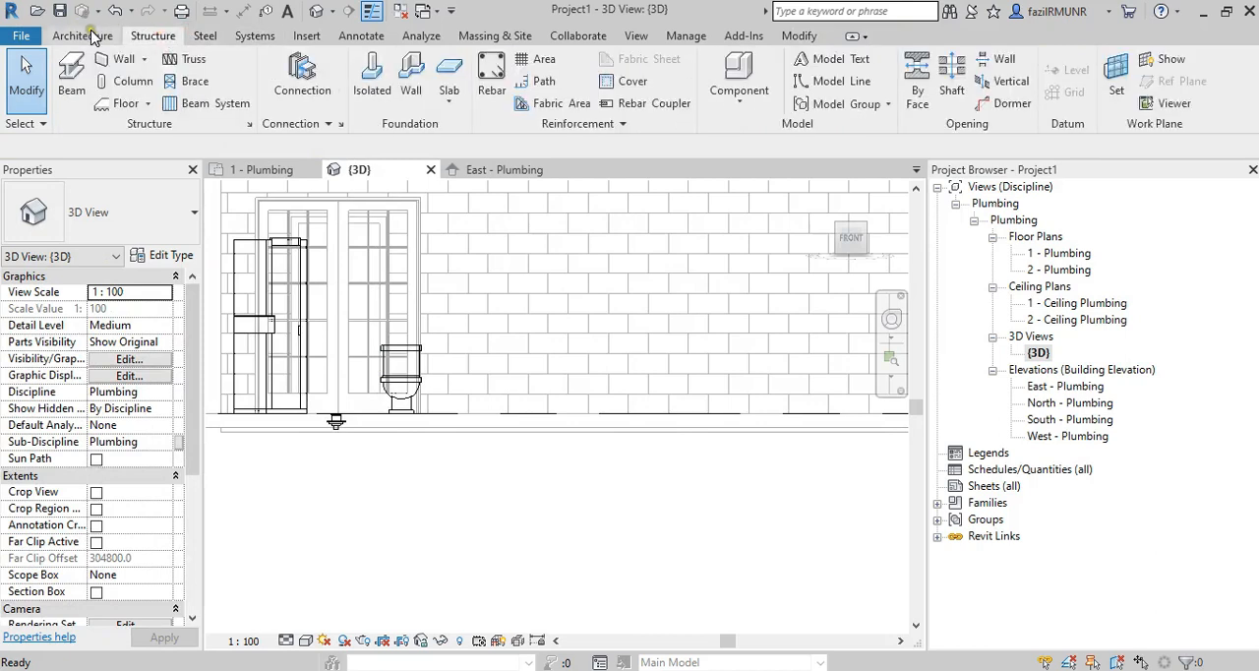
pyautogui.click(90, 35)
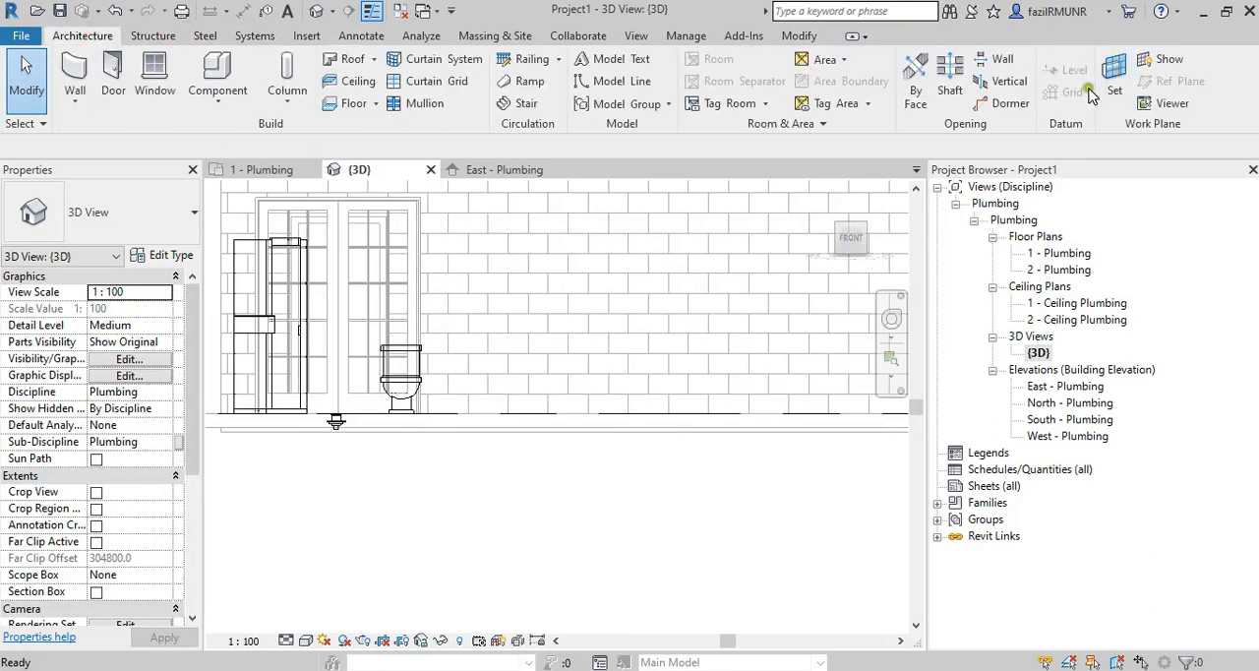
pyautogui.doubleClick(1072, 404)
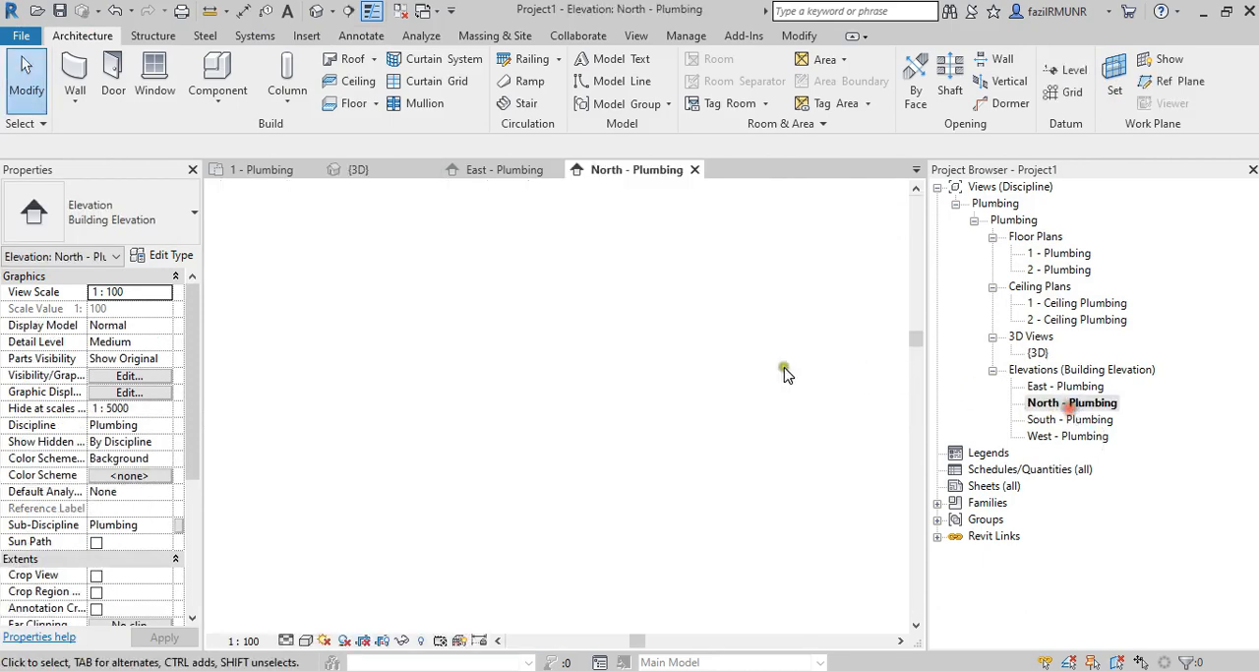
pyautogui.click(1060, 79)
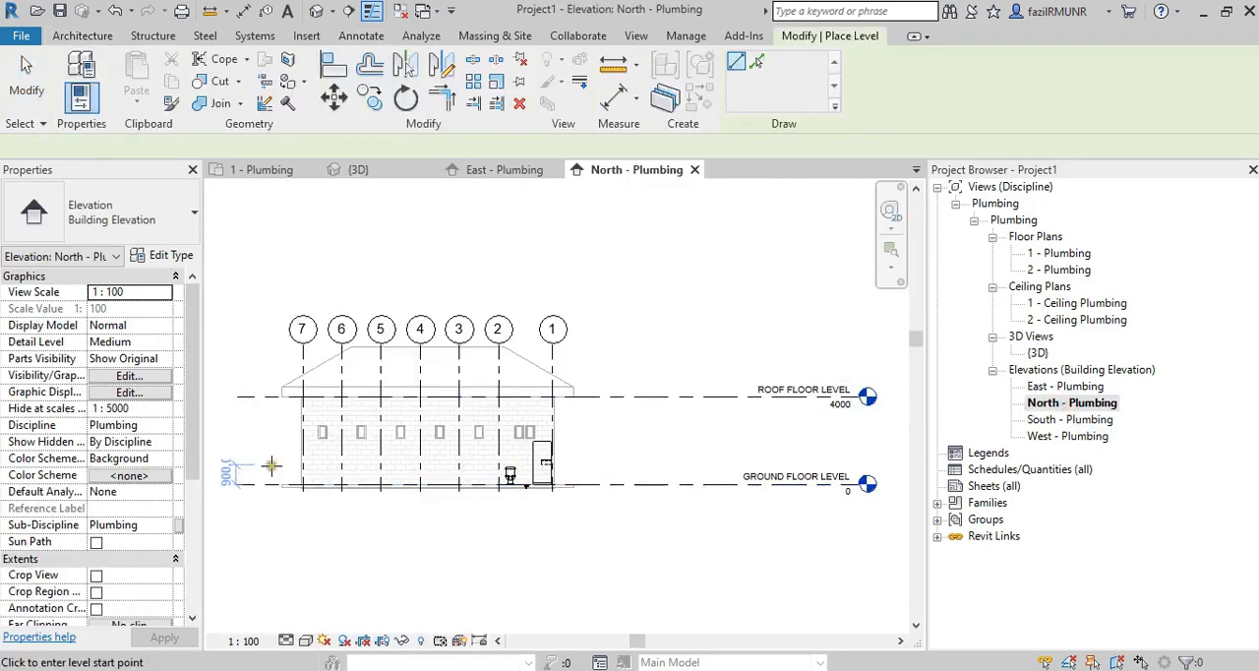
pyautogui.click(239, 456)
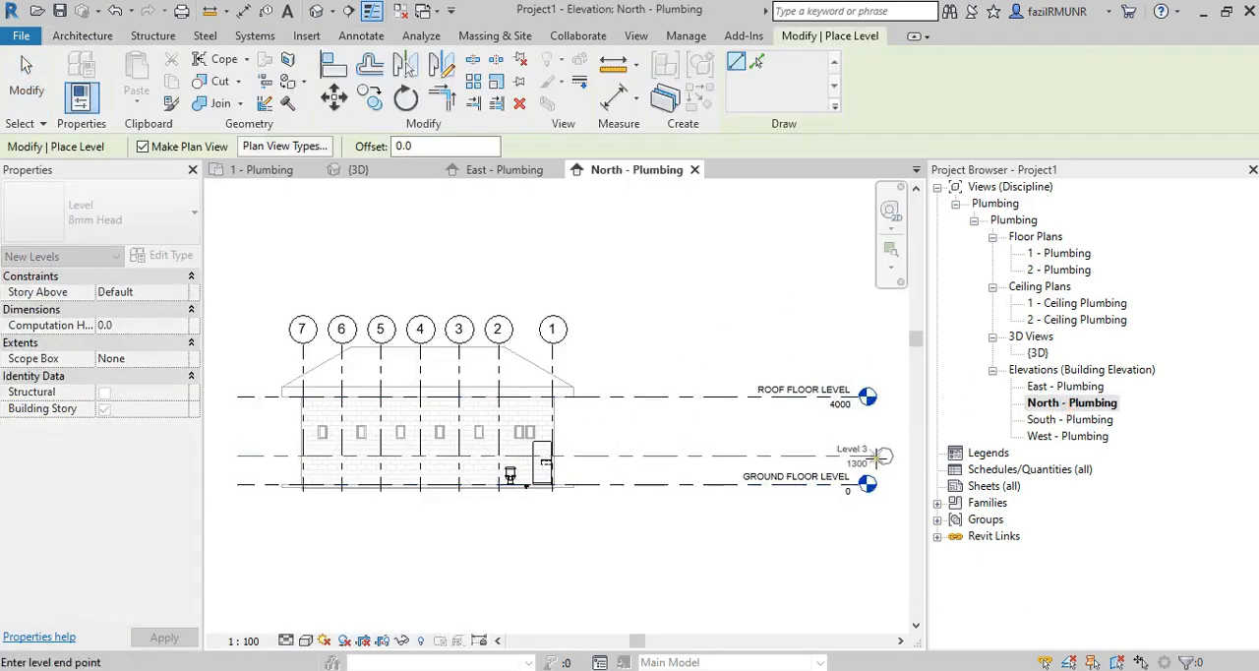
pyautogui.click(862, 455)
pyautogui.scroll(4, 862, 455)
pyautogui.press('Escape')
pyautogui.press('Escape')
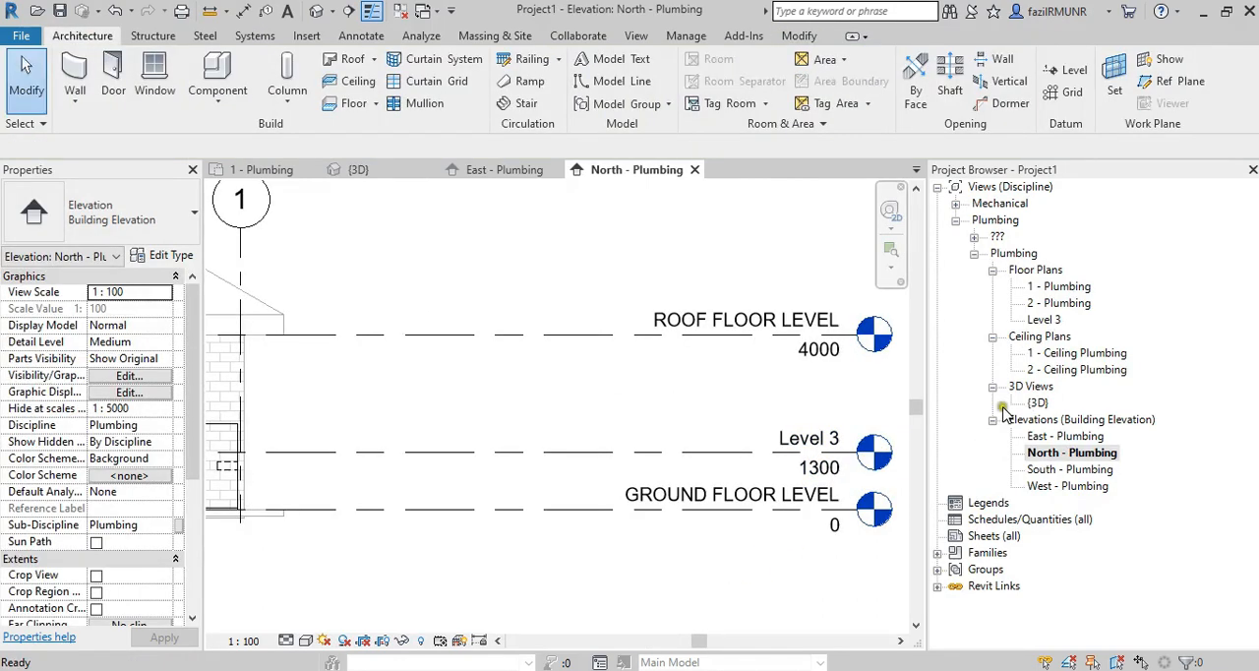
# Rename the new level to Sink Level and rename its corresponding views as well.
pyautogui.scroll(2, 832, 435)
pyautogui.click(815, 435)
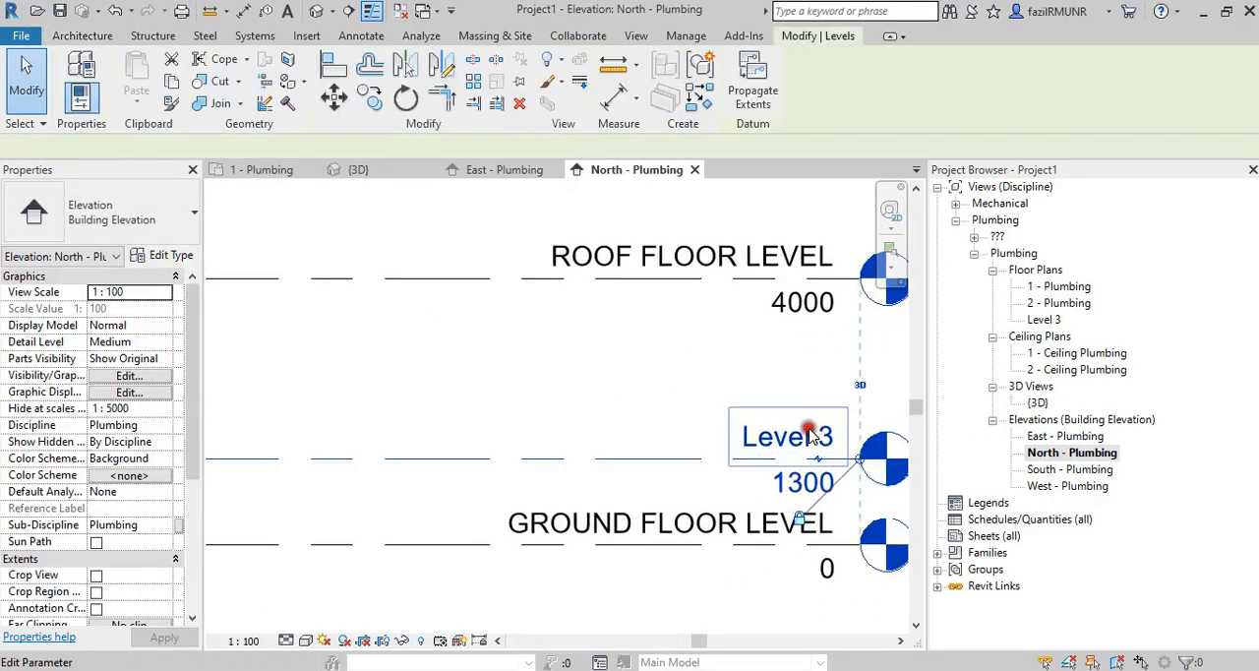
pyautogui.click(812, 436)
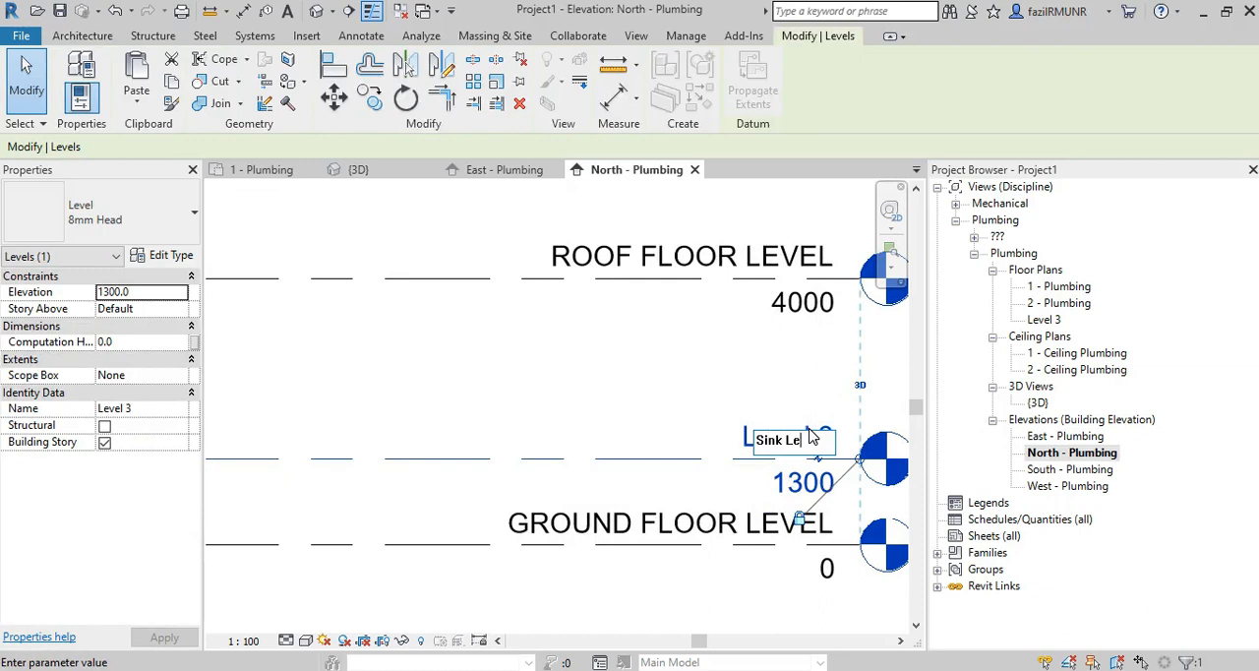
pyautogui.click(647, 412)
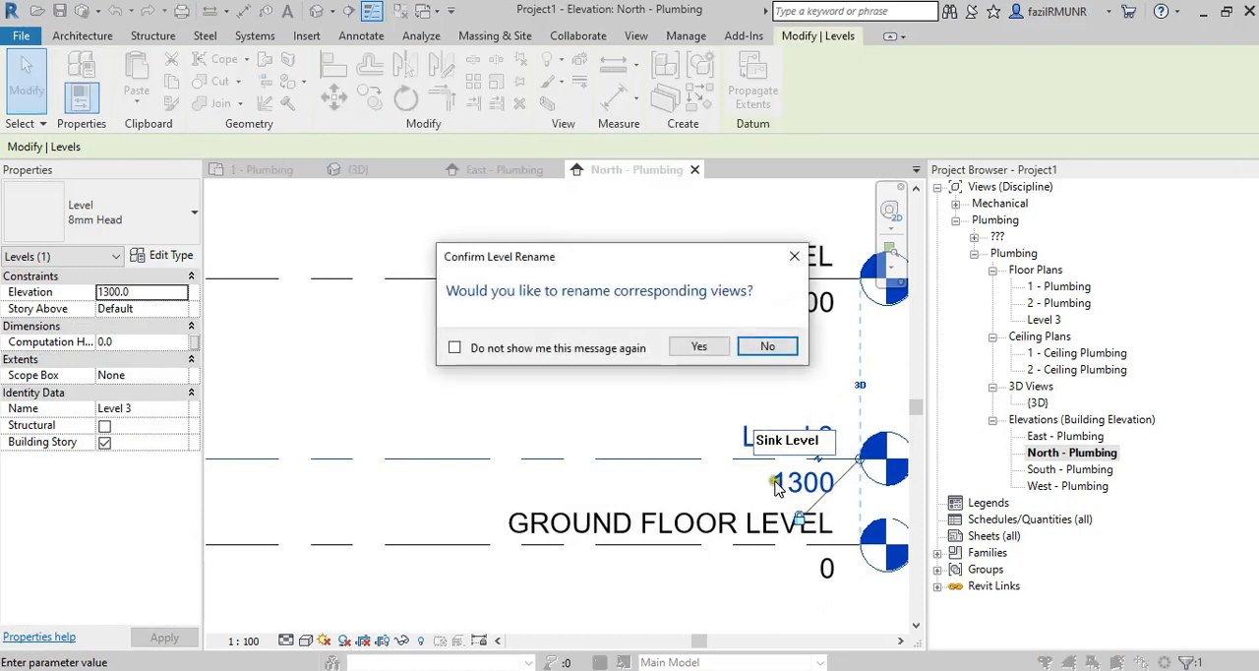
pyautogui.click(698, 346)
pyautogui.press('Escape')
pyautogui.scroll(3, 758, 454)
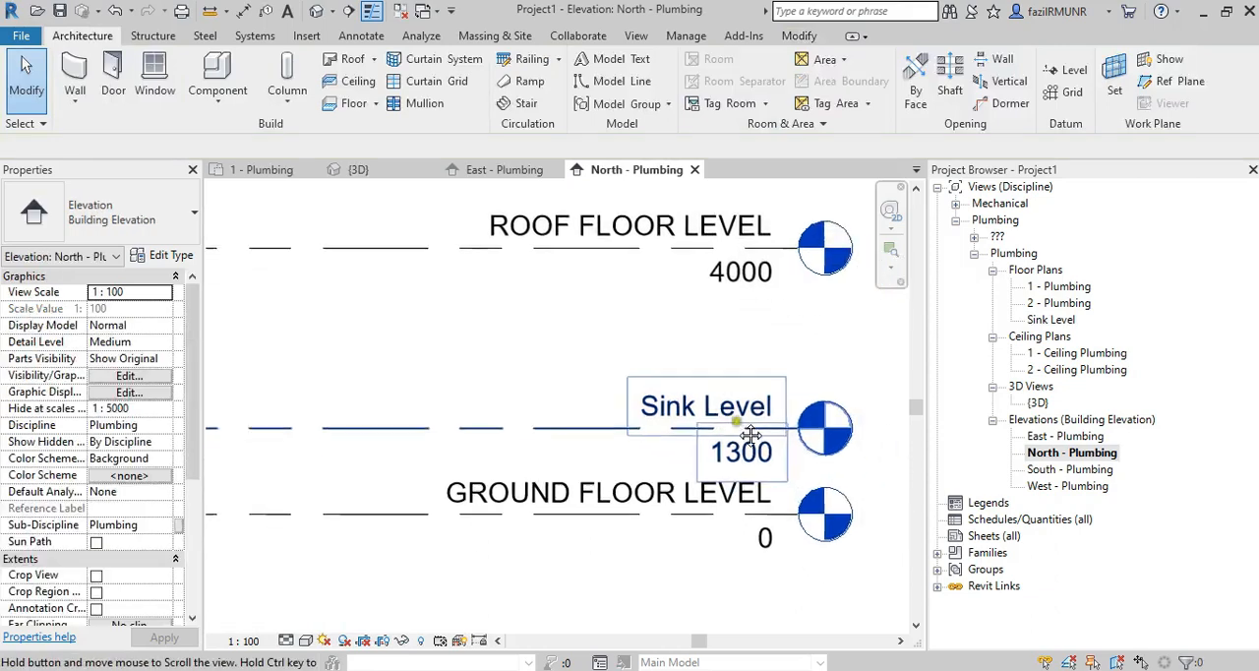
# Set the elevation of Sink Level to 900.
pyautogui.scroll(-3, 759, 455)
pyautogui.click(754, 468)
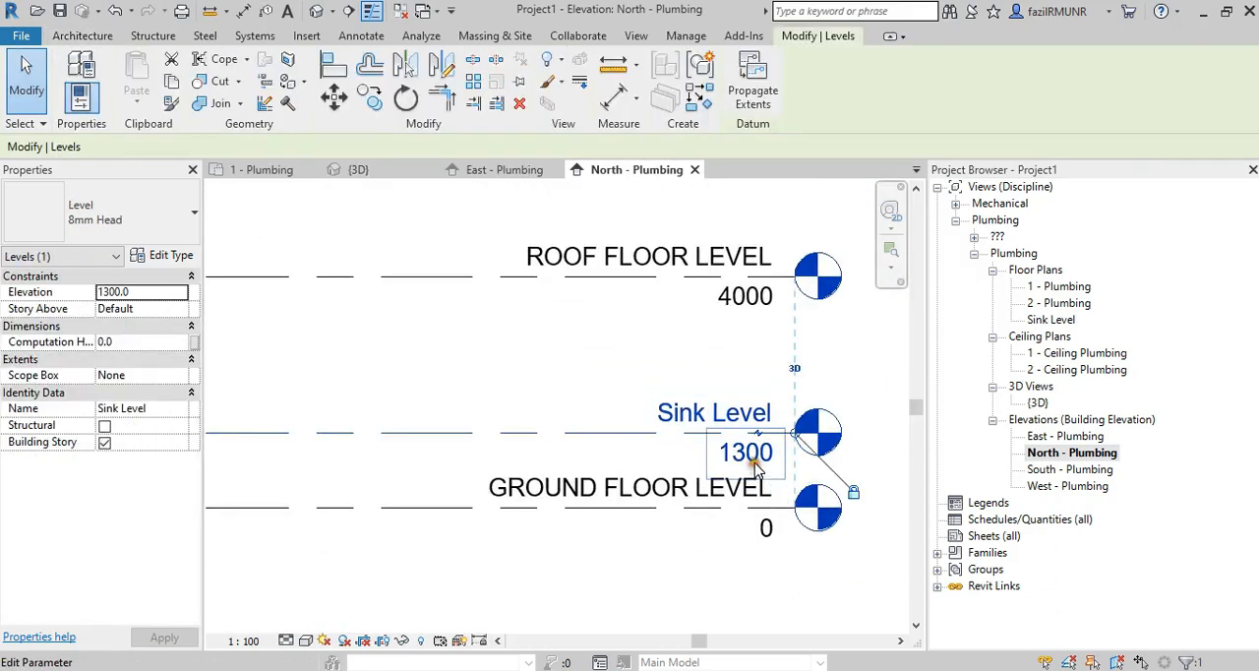
pyautogui.click(756, 469)
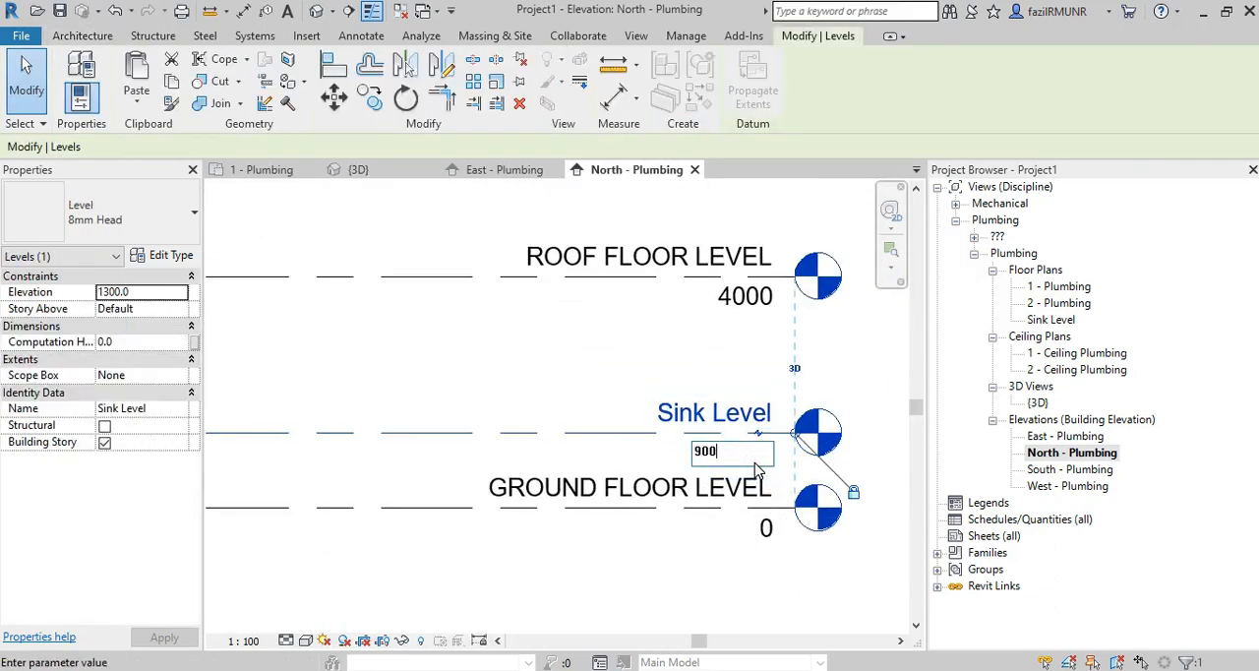
pyautogui.press('Return')
pyautogui.click(559, 405)
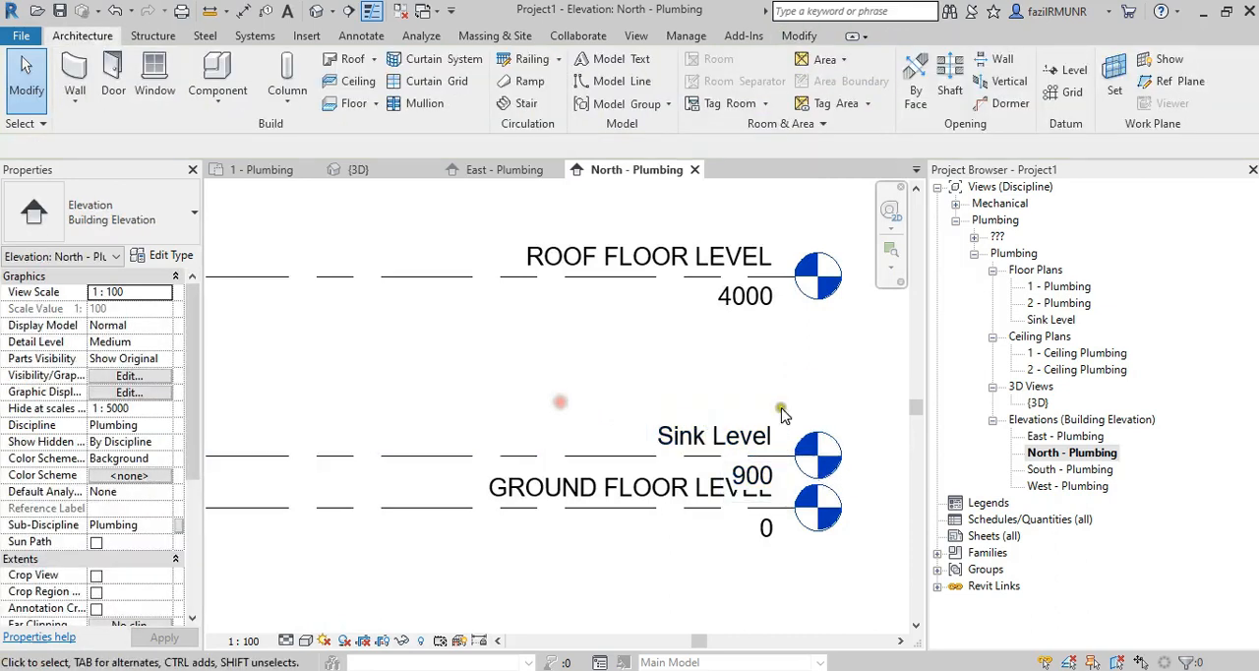
# Check the Sink Level ceiling plan under the ??? sub-discipline, and open the Sink Level floor plan under Plumbing.
pyautogui.click(974, 237)
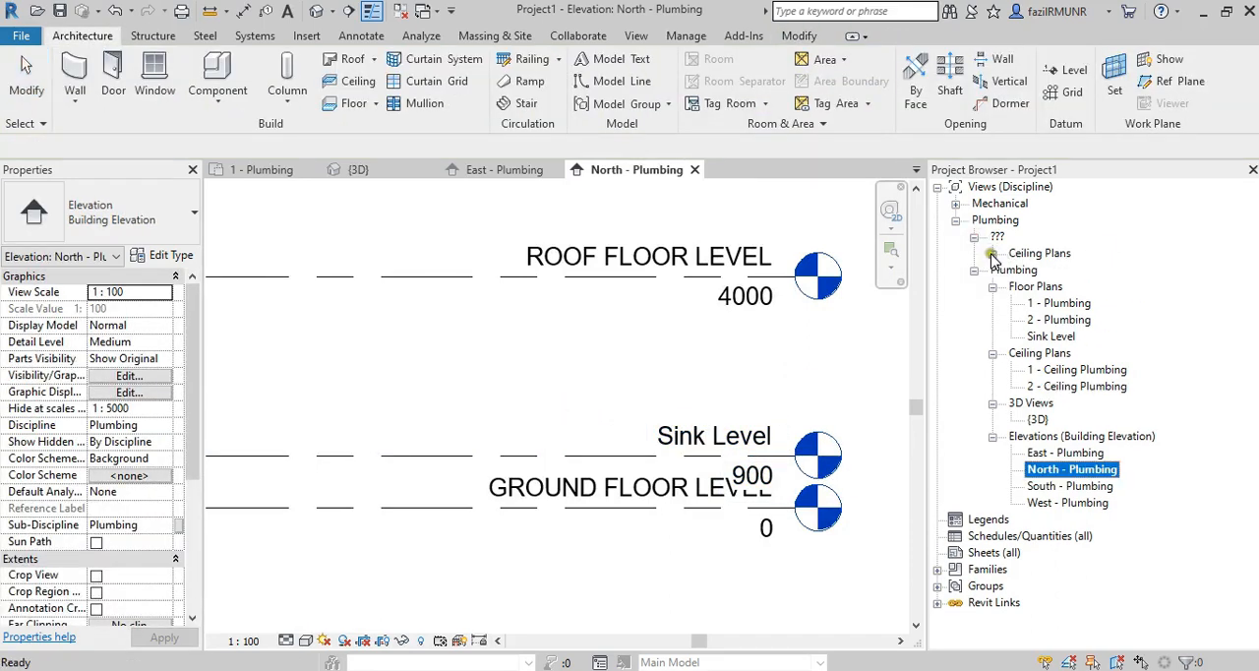
pyautogui.click(991, 254)
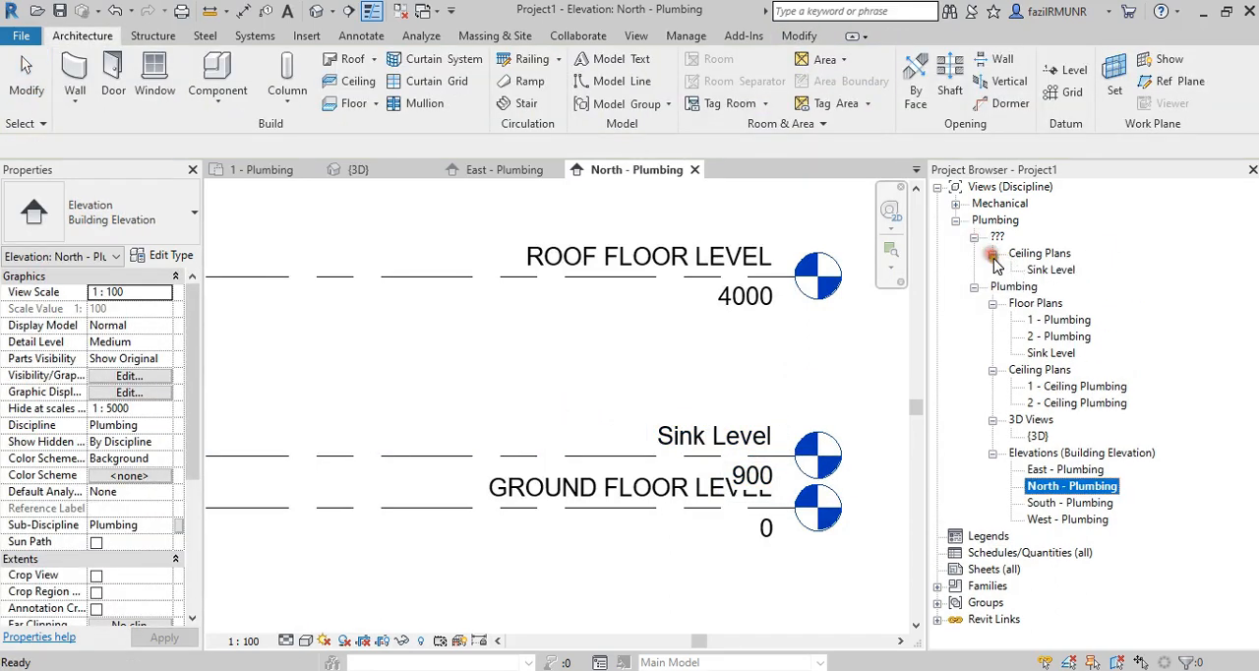
pyautogui.click(1052, 271)
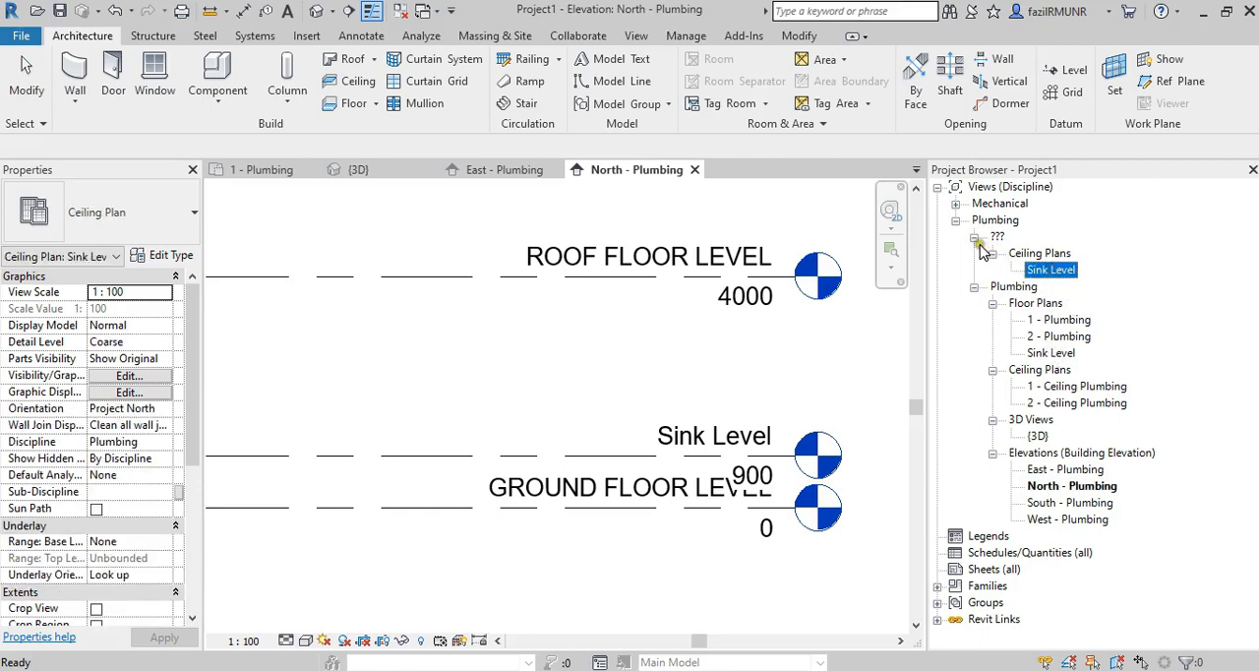
pyautogui.click(1051, 353)
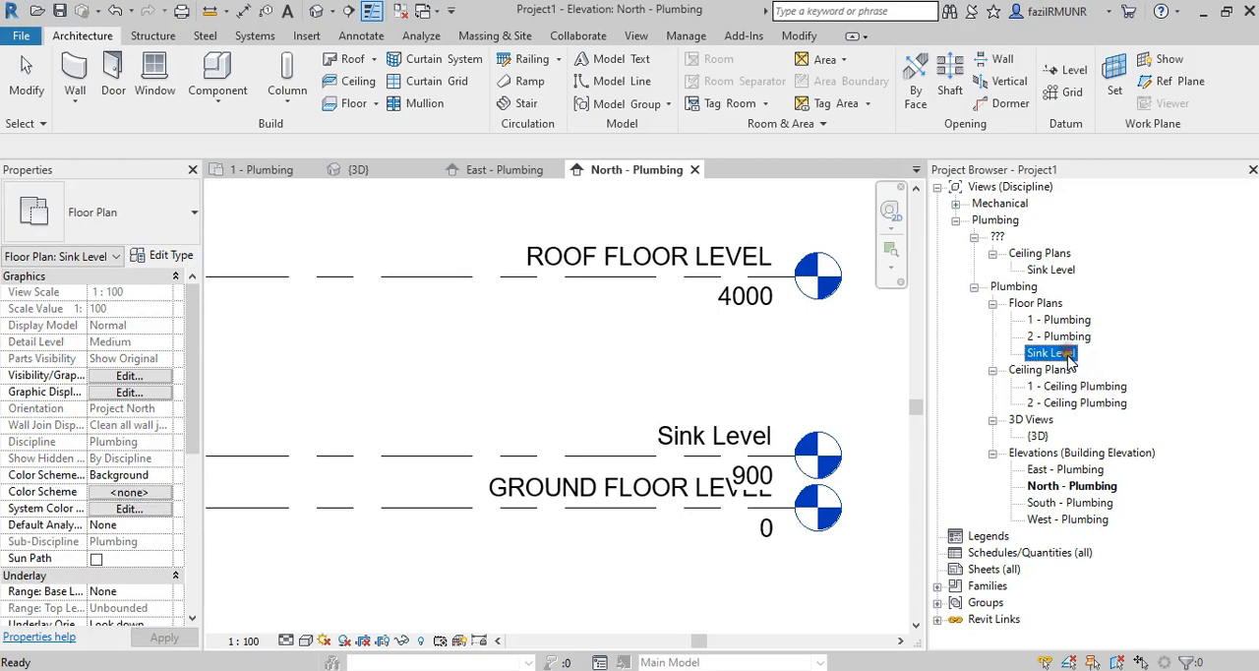
pyautogui.doubleClick(1052, 353)
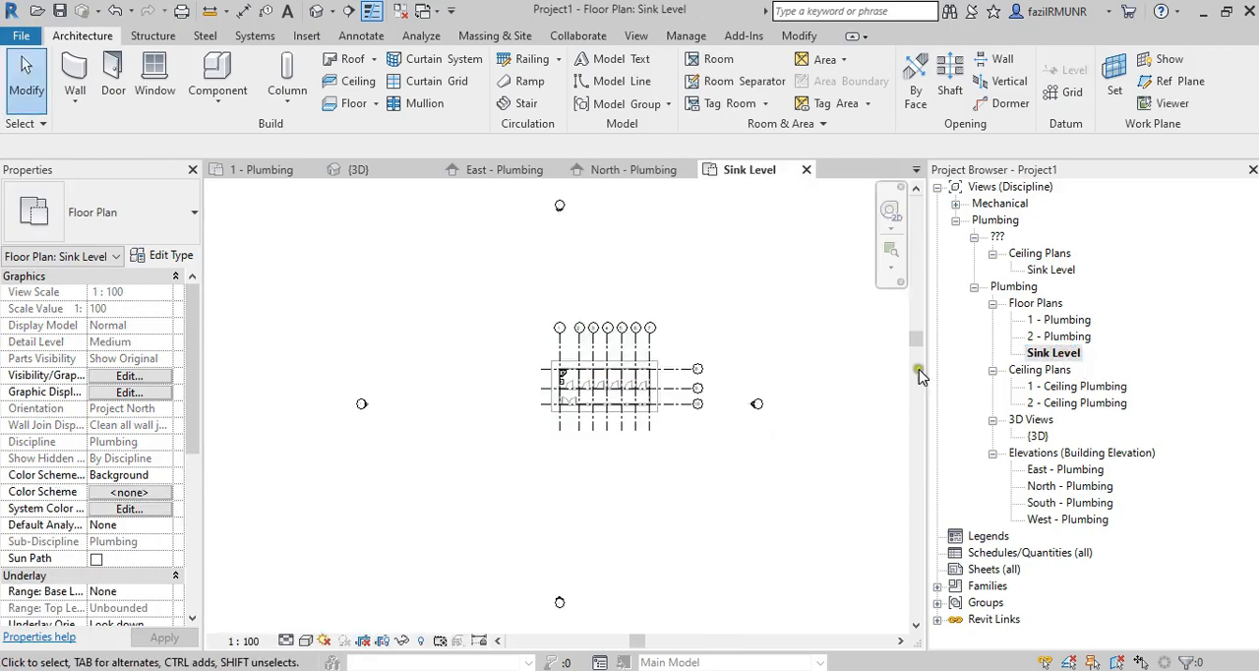
pyautogui.scroll(8, 568, 374)
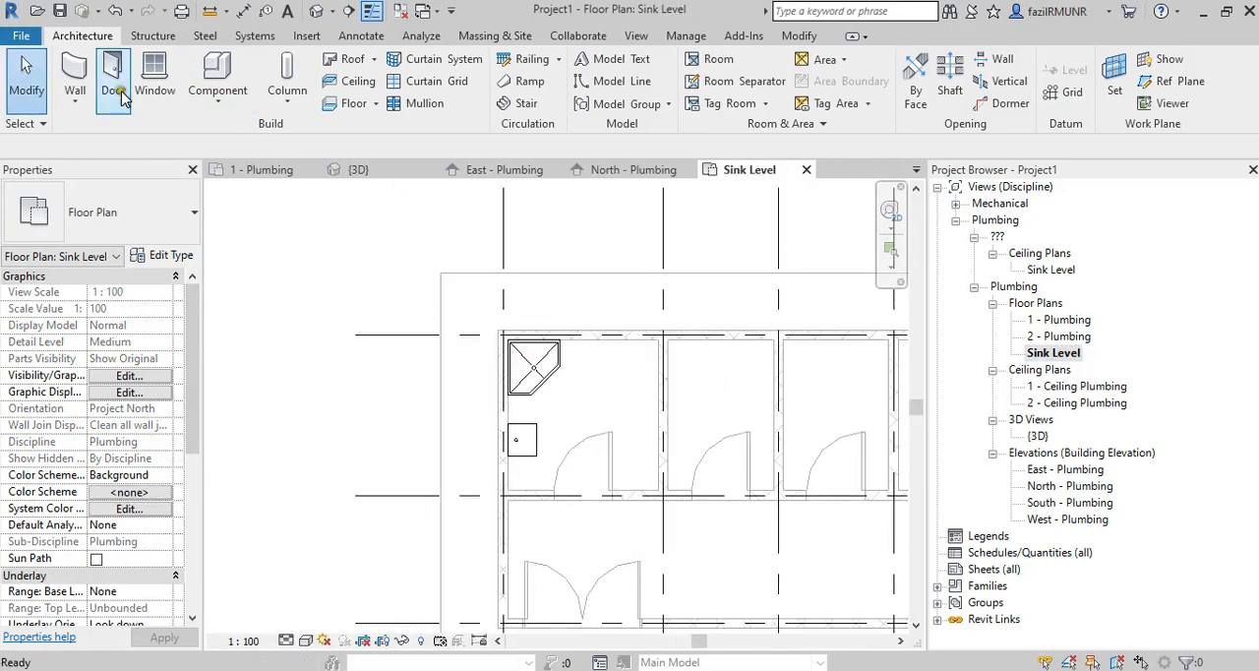
# Place an M_Sink - Island - Single 455 mmx455 mm - Public on the Sink Level work plane, rotated toward the wall beside the first room's door.
pyautogui.click(236, 37)
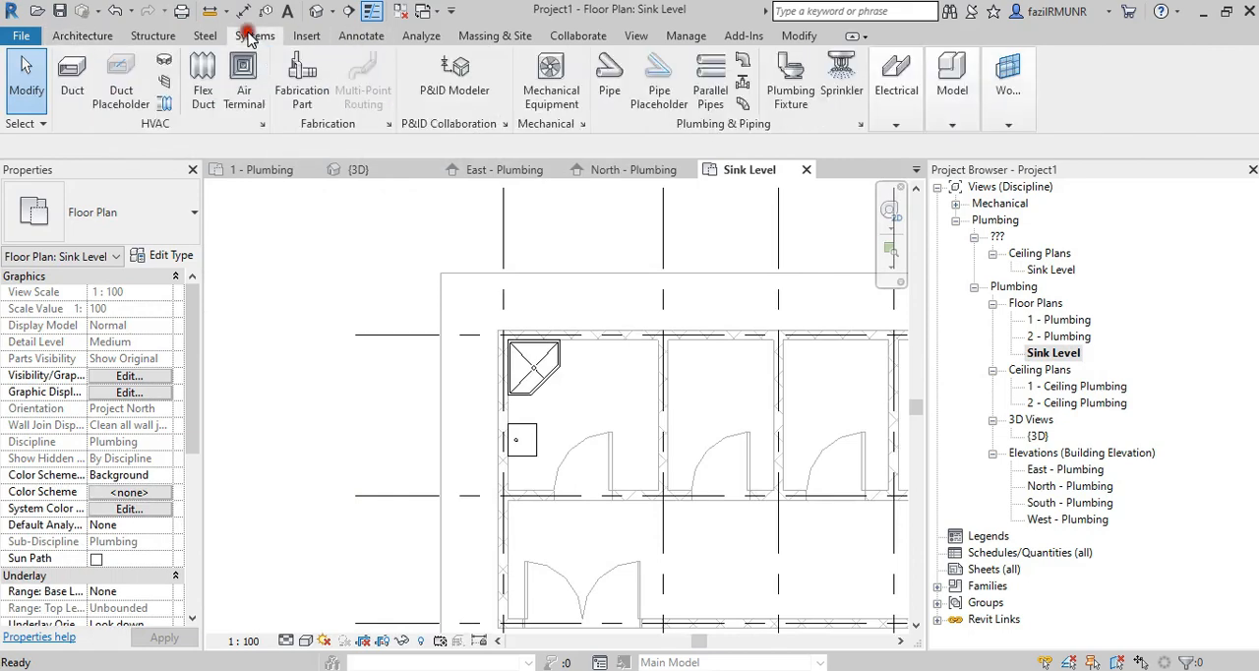
pyautogui.click(73, 216)
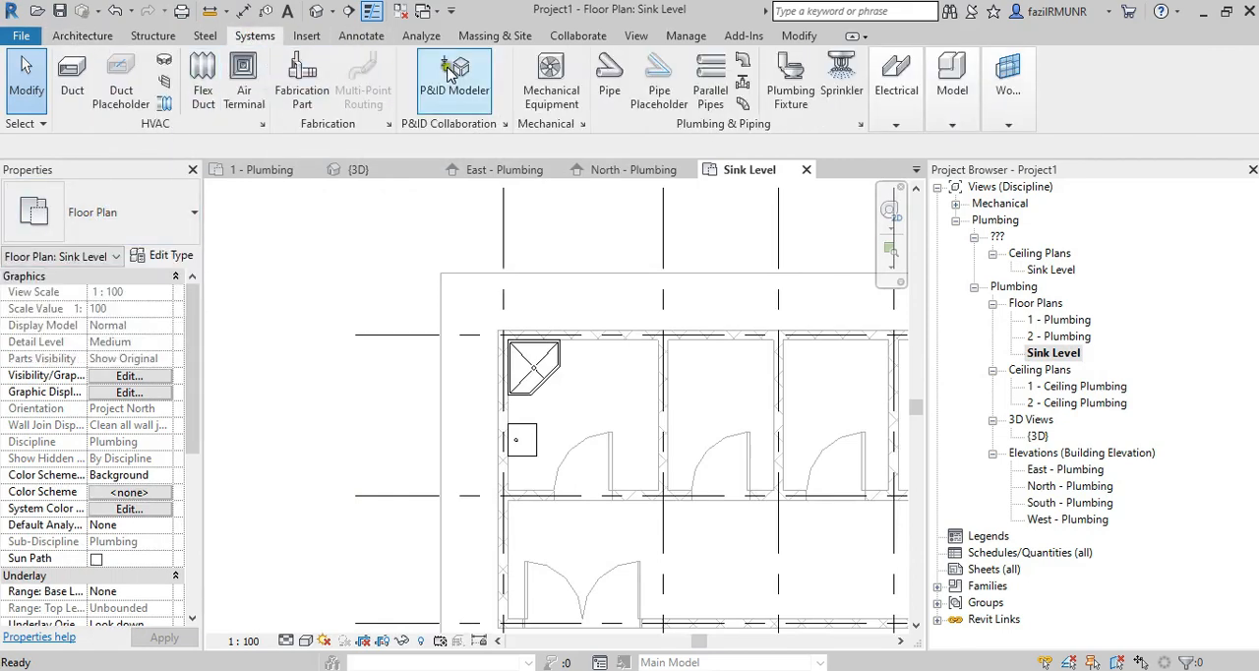
pyautogui.click(790, 79)
pyautogui.scroll(4, 529, 403)
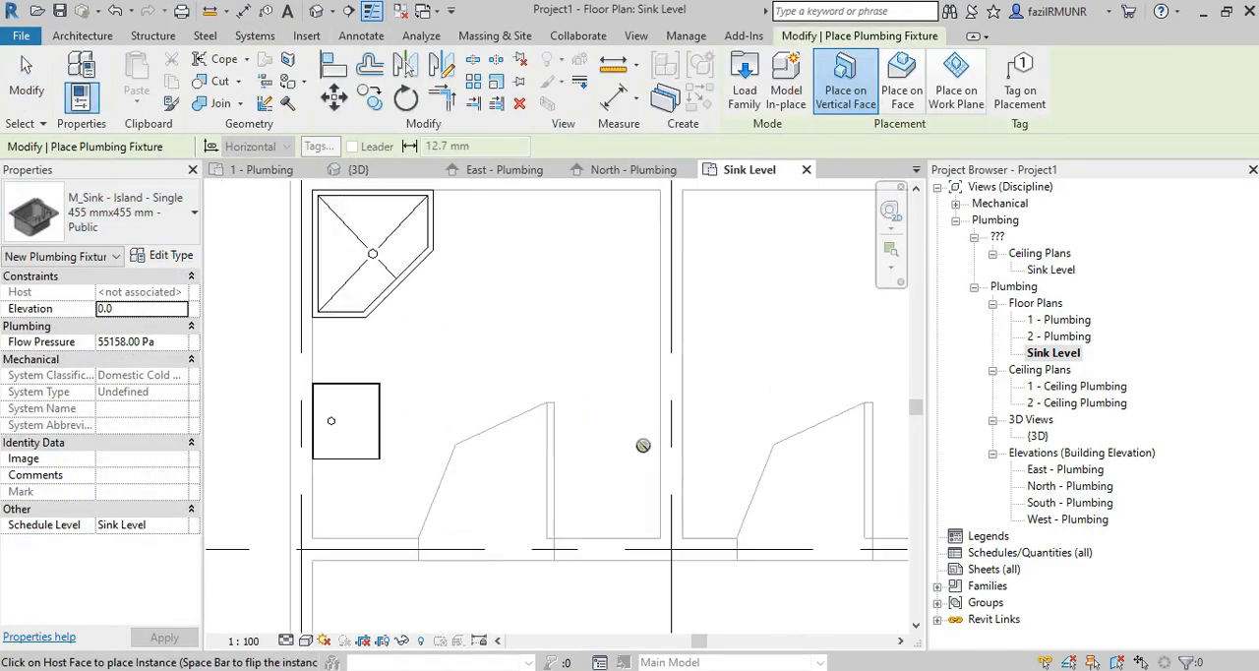
pyautogui.click(954, 88)
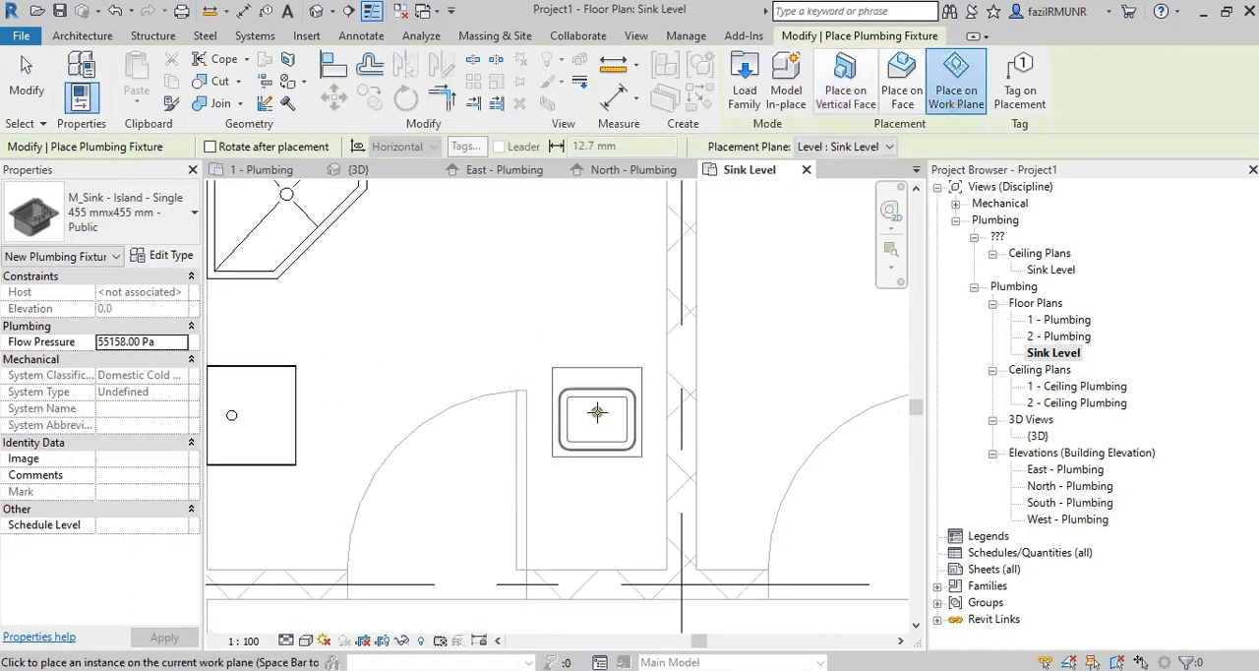
pyautogui.click(617, 388)
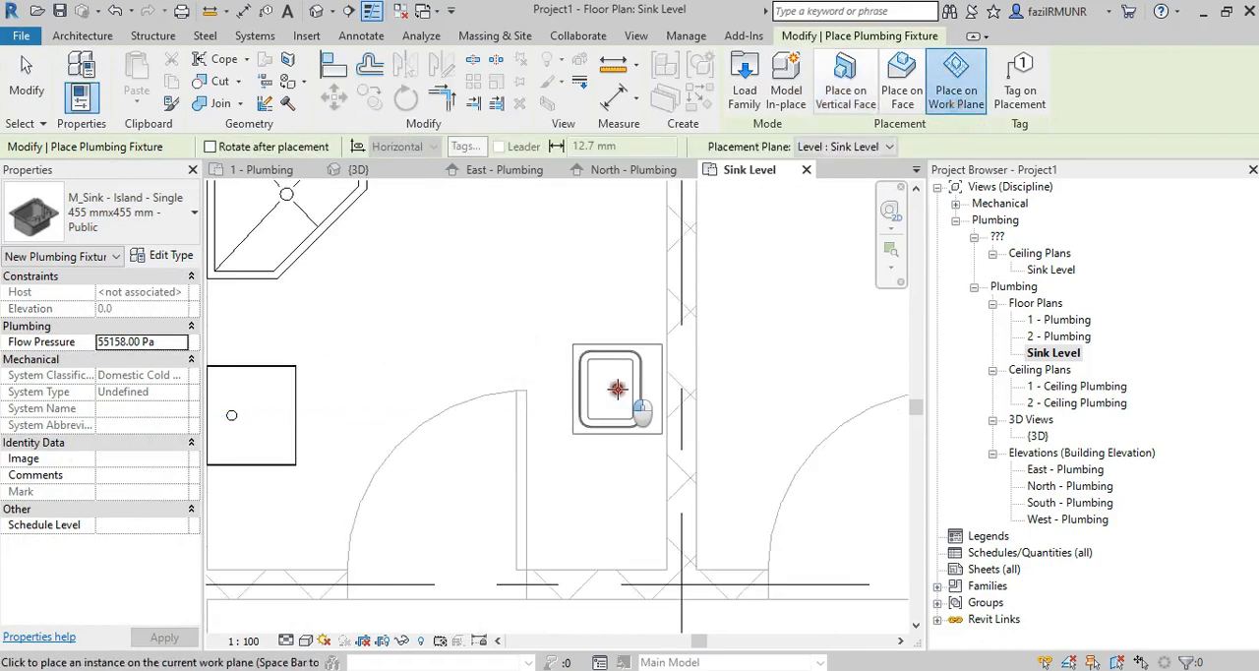
pyautogui.press('Escape')
pyautogui.press('Escape')
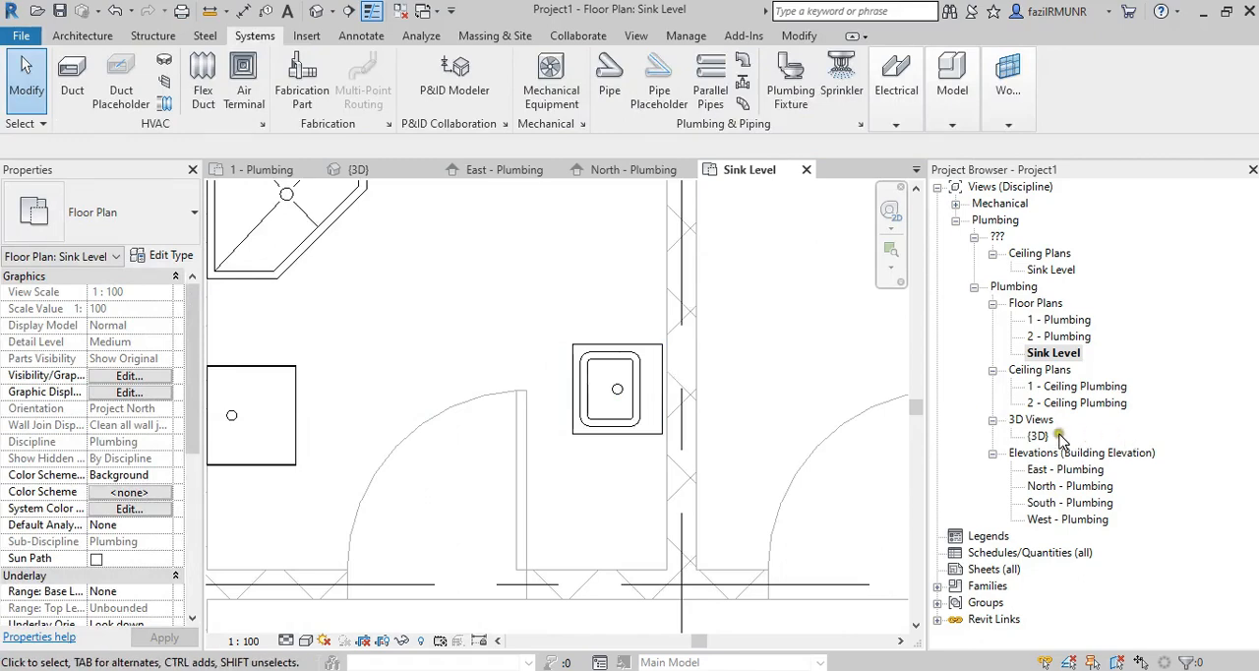
# Open the {3D} view and select the new island sink to check its height and host level.
pyautogui.doubleClick(1038, 436)
pyautogui.keyDown('shift'); pyautogui.moveTo(436, 387); pyautogui.dragTo(367, 337, button='middle'); pyautogui.keyUp('shift')
pyautogui.click(378, 345)
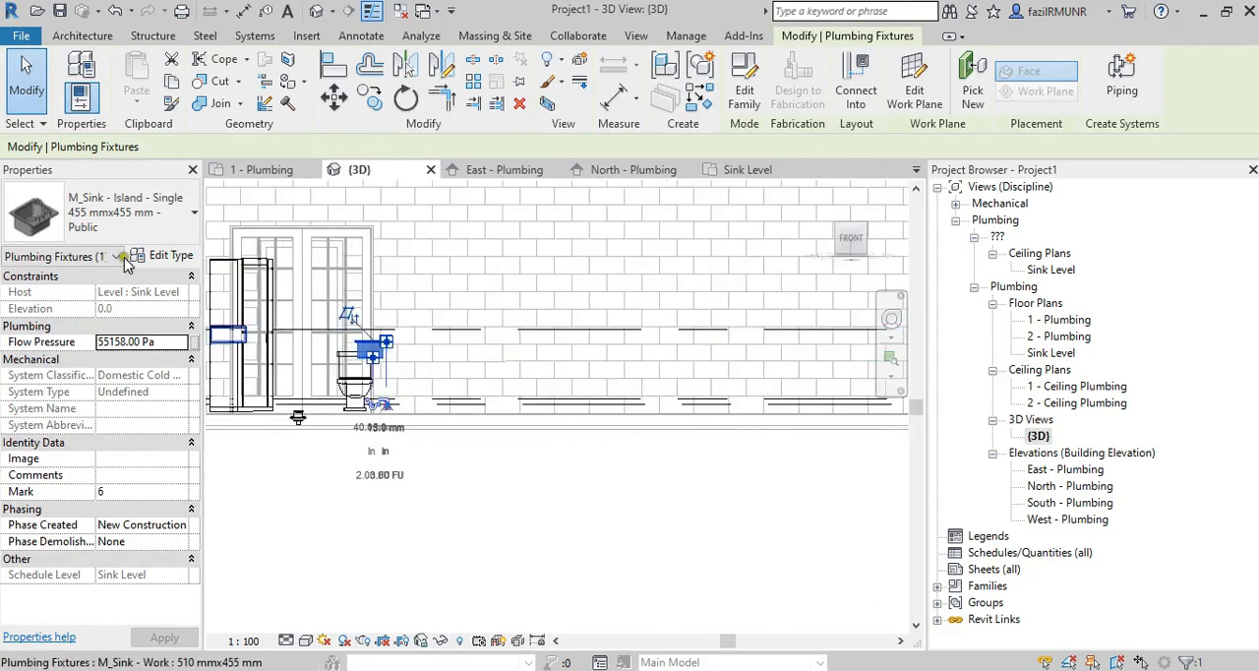
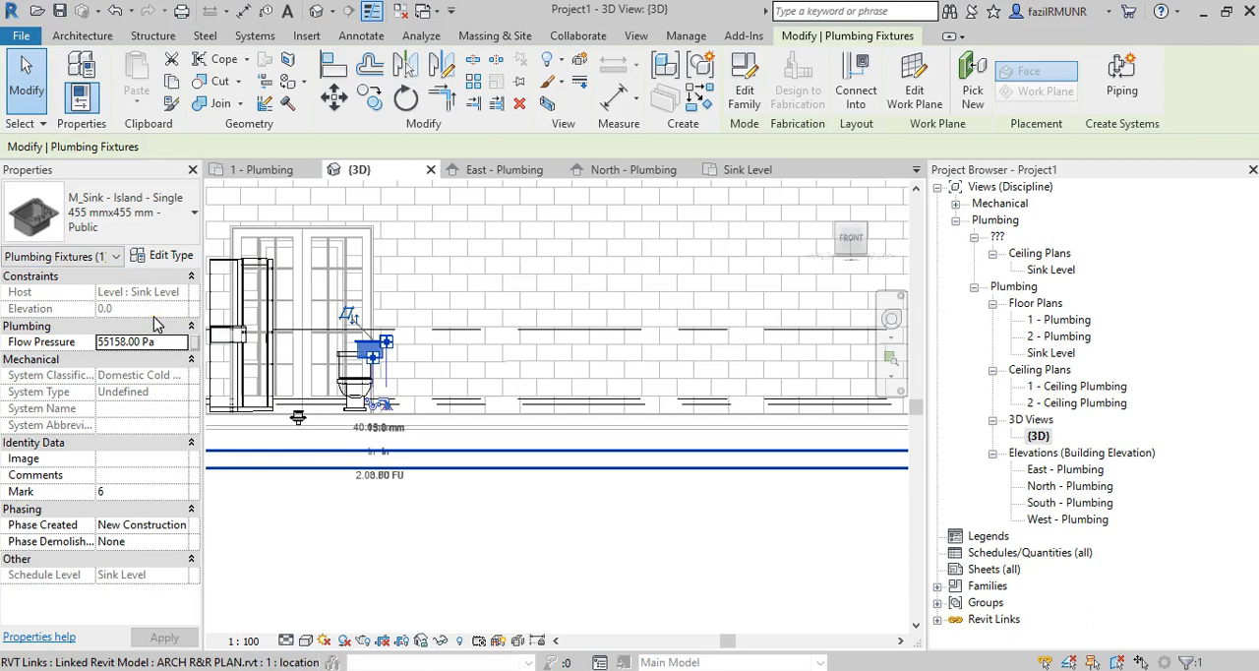
# Undo the island sink and the whole Sink Level with its plan views, and reopen the 1 - Plumbing floor plan.
pyautogui.press('Escape')
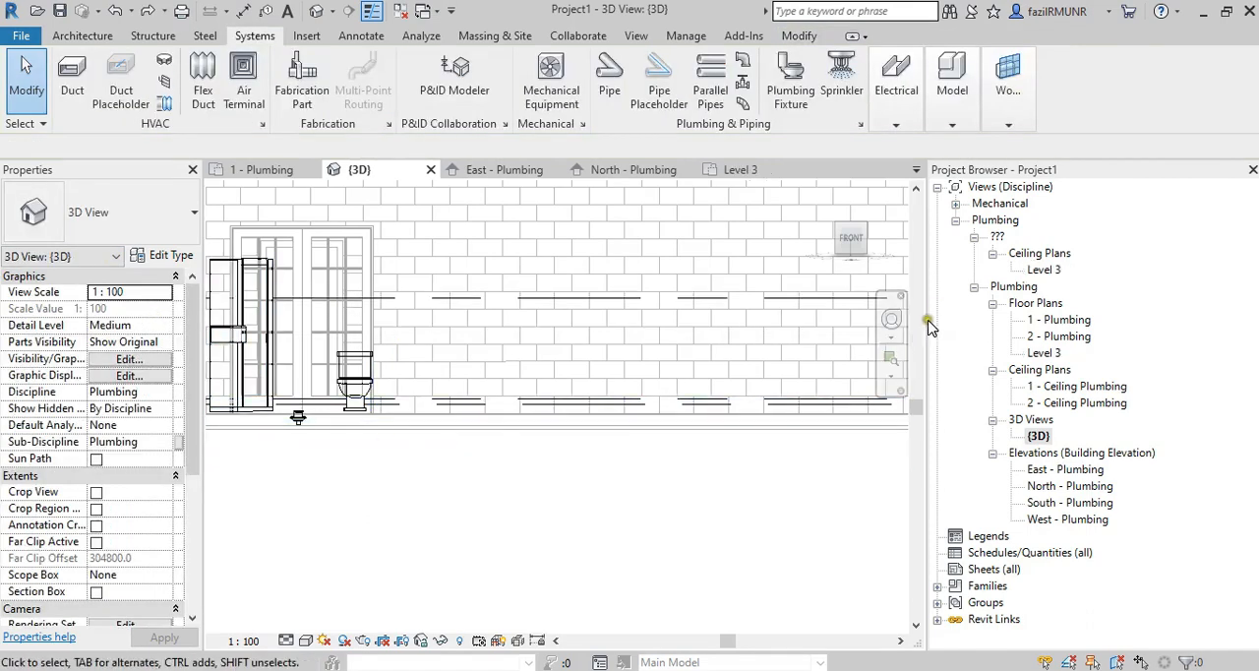
pyautogui.hotkey('ctrl', 'z')
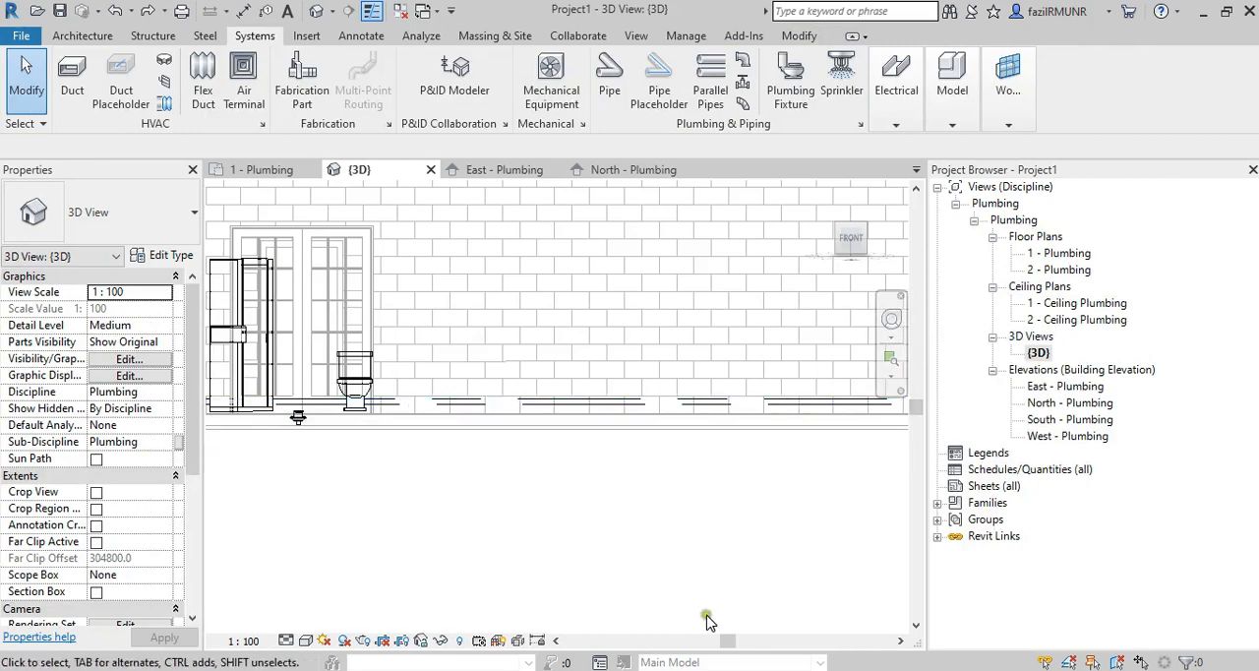
pyautogui.doubleClick(1059, 254)
pyautogui.scroll(2, 423, 413)
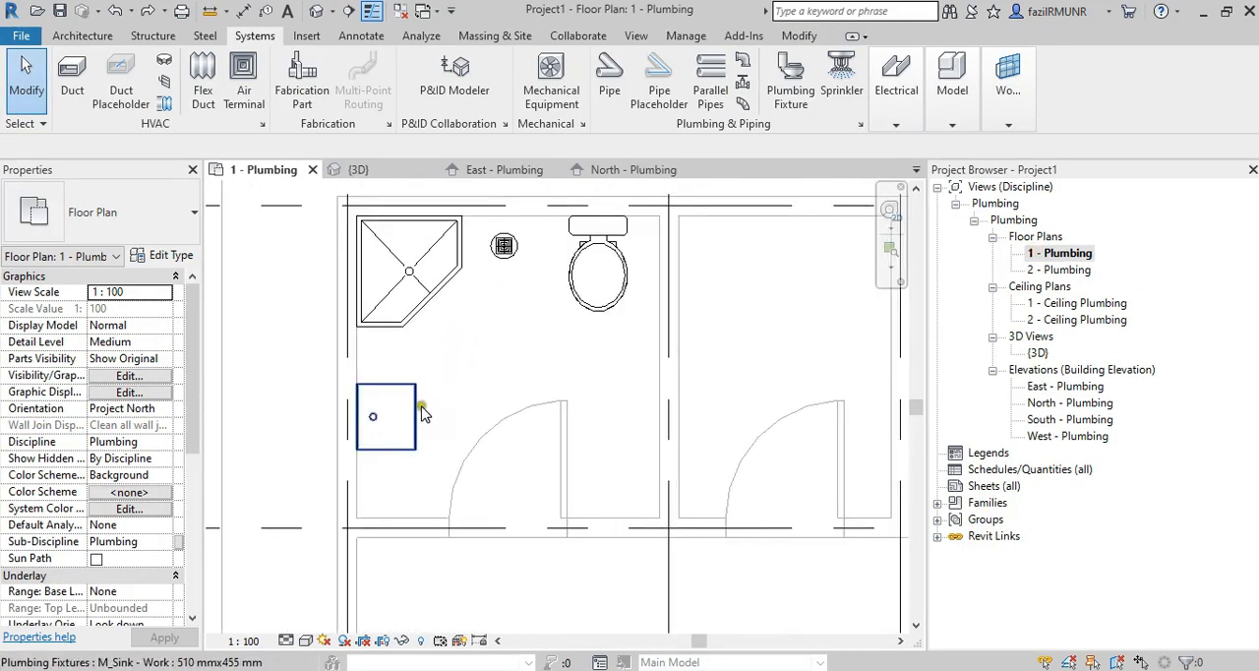
pyautogui.scroll(1, 420, 406)
pyautogui.click(420, 406)
pyautogui.scroll(-4, 506, 386)
pyautogui.moveTo(593, 382); pyautogui.dragTo(413, 385, button='middle')
pyautogui.press('Escape')
# Copy the bathroom's water closet 1800 mm across into the adjoining first toilet, using the wall corners as reference points.
pyautogui.scroll(-3, 476, 398)
pyautogui.moveTo(495, 415); pyautogui.dragTo(427, 413, button='middle')
pyautogui.scroll(2, 341, 356)
pyautogui.scroll(-2, 340, 358)
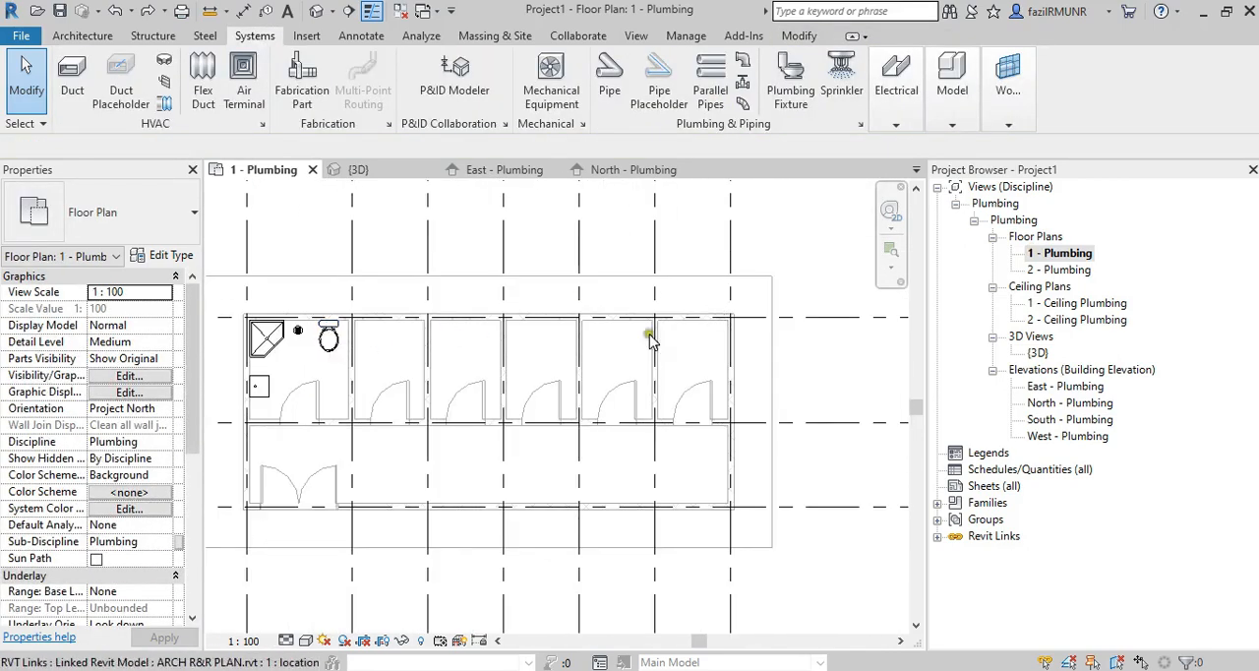
pyautogui.scroll(3, 329, 344)
pyautogui.click(331, 339)
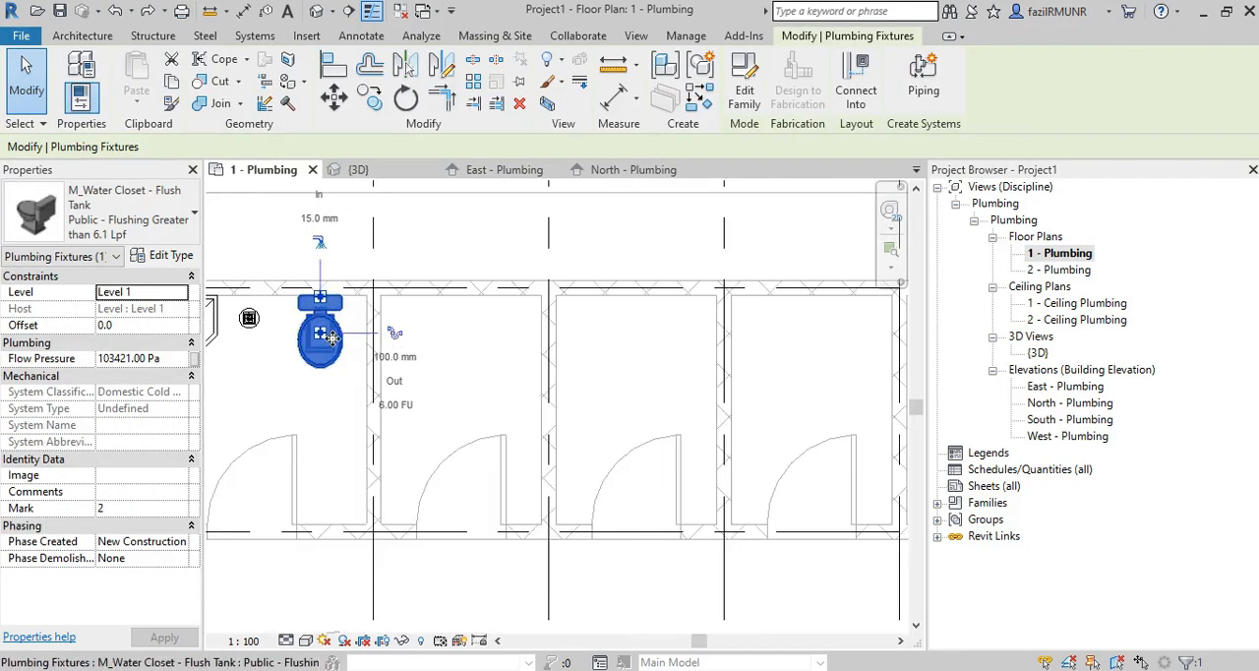
pyautogui.press('Escape')
pyautogui.click(331, 337)
pyautogui.click(370, 98)
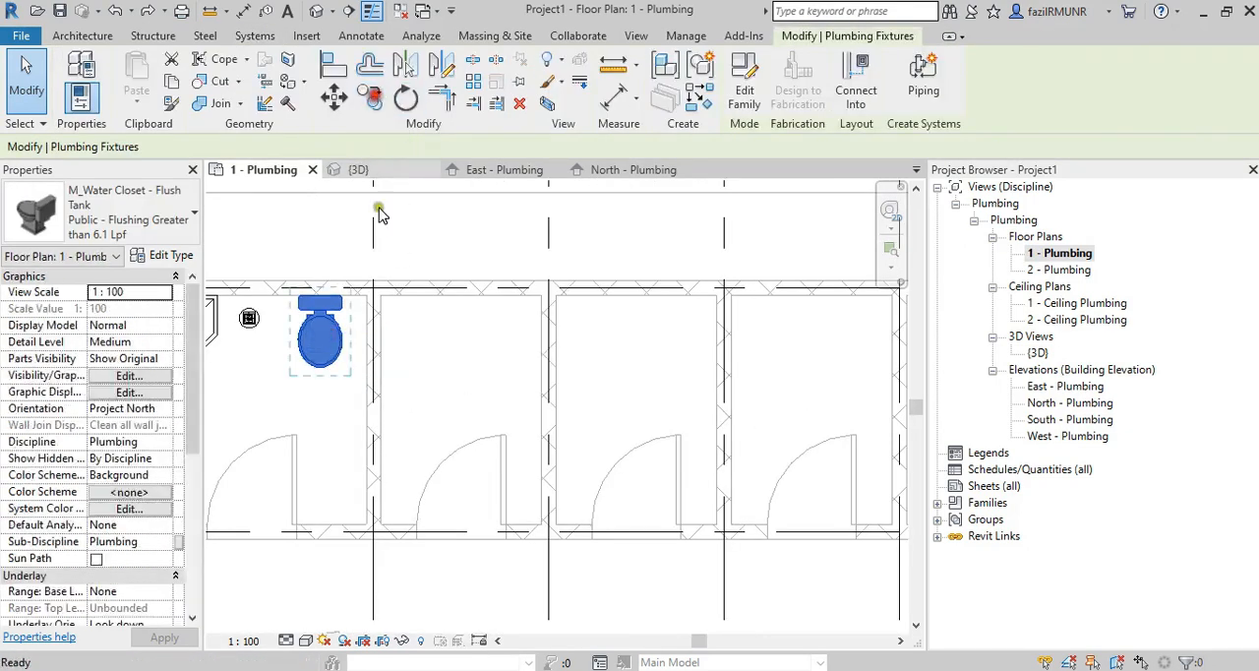
pyautogui.click(368, 292)
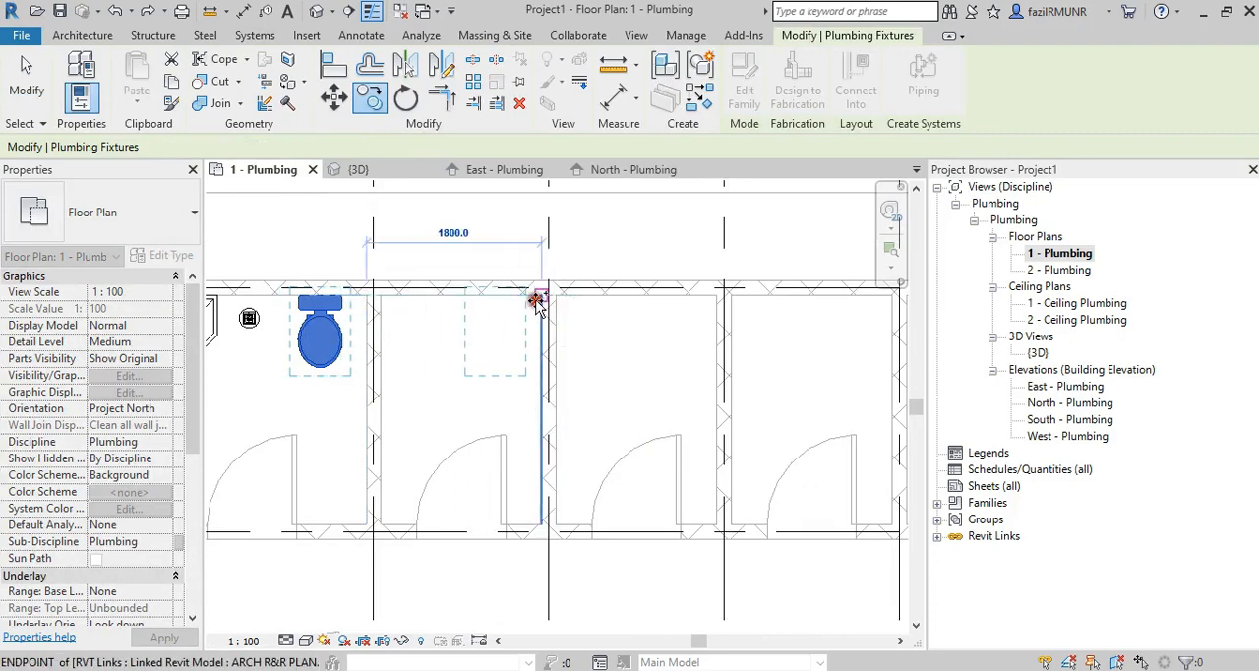
pyautogui.click(535, 300)
pyautogui.press('Escape')
# Switch to the instruction PDF in Nitro Pro, examine the toilet fixture list and layout plan, and return to Revit.
pyautogui.hotkey('alt', 'Tab')
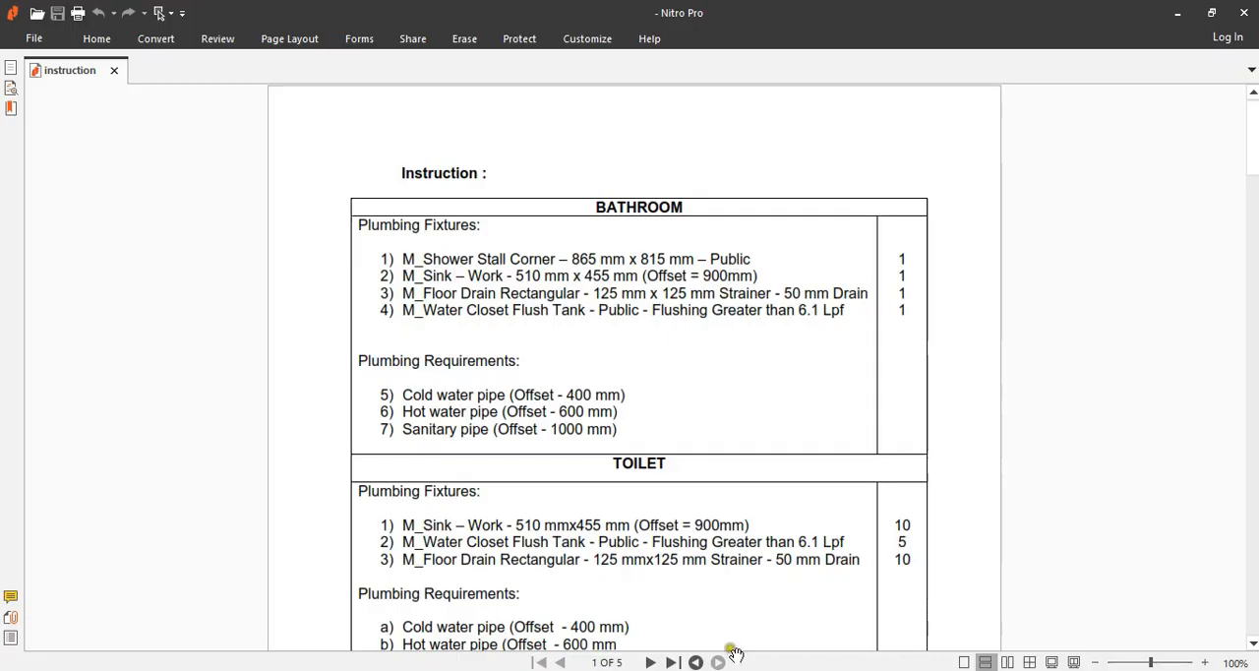
pyautogui.scroll(-15, 438, 416)
pyautogui.scroll(1, 448, 414)
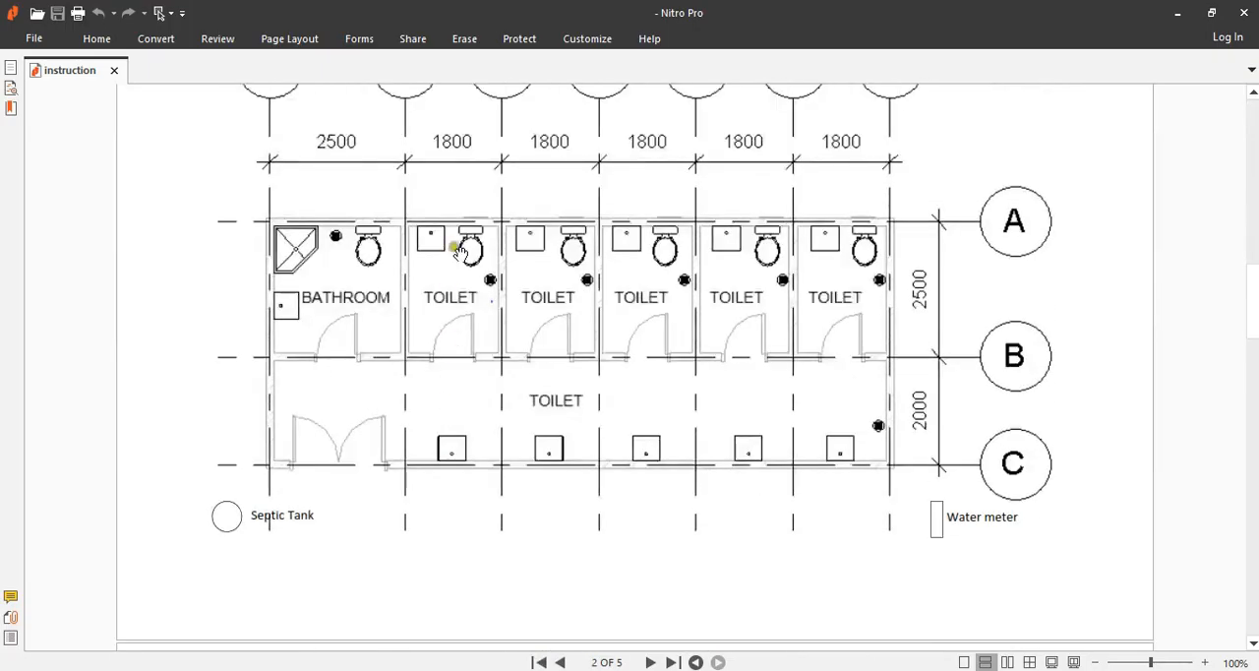
pyautogui.hotkey('alt', 'Tab')
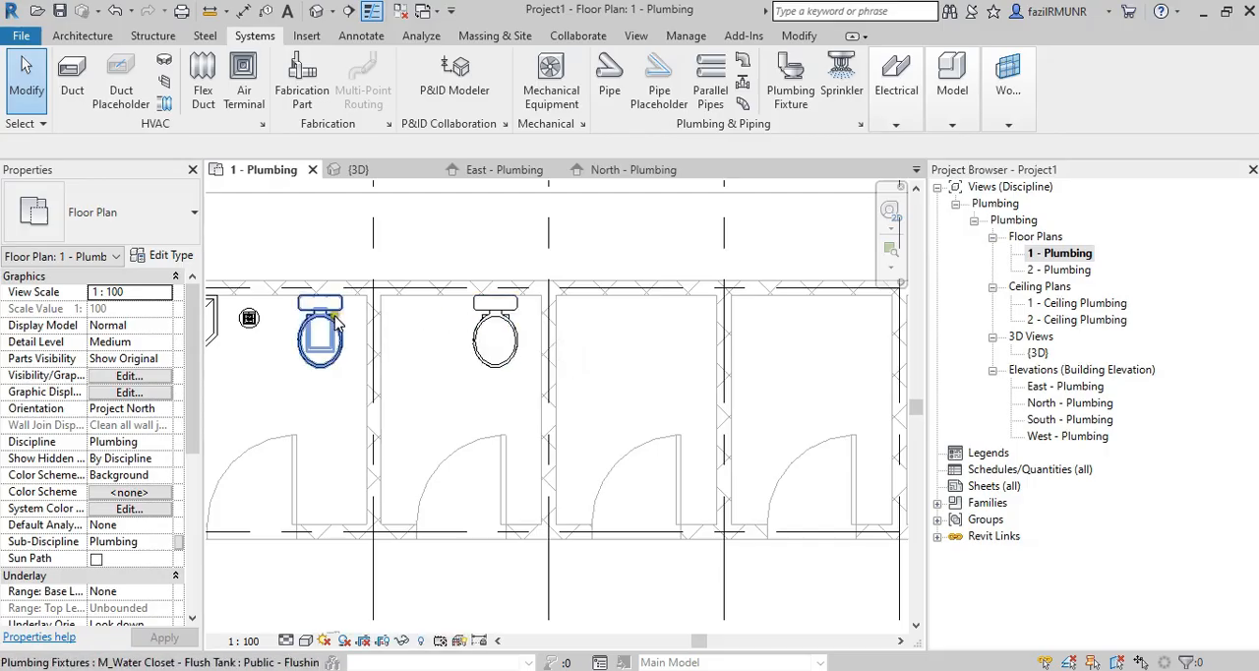
# Start placing a plumbing fixture with the type M_Sink - Work 510 mmx455 mm.
pyautogui.moveTo(233, 399); pyautogui.dragTo(405, 409, button='middle')
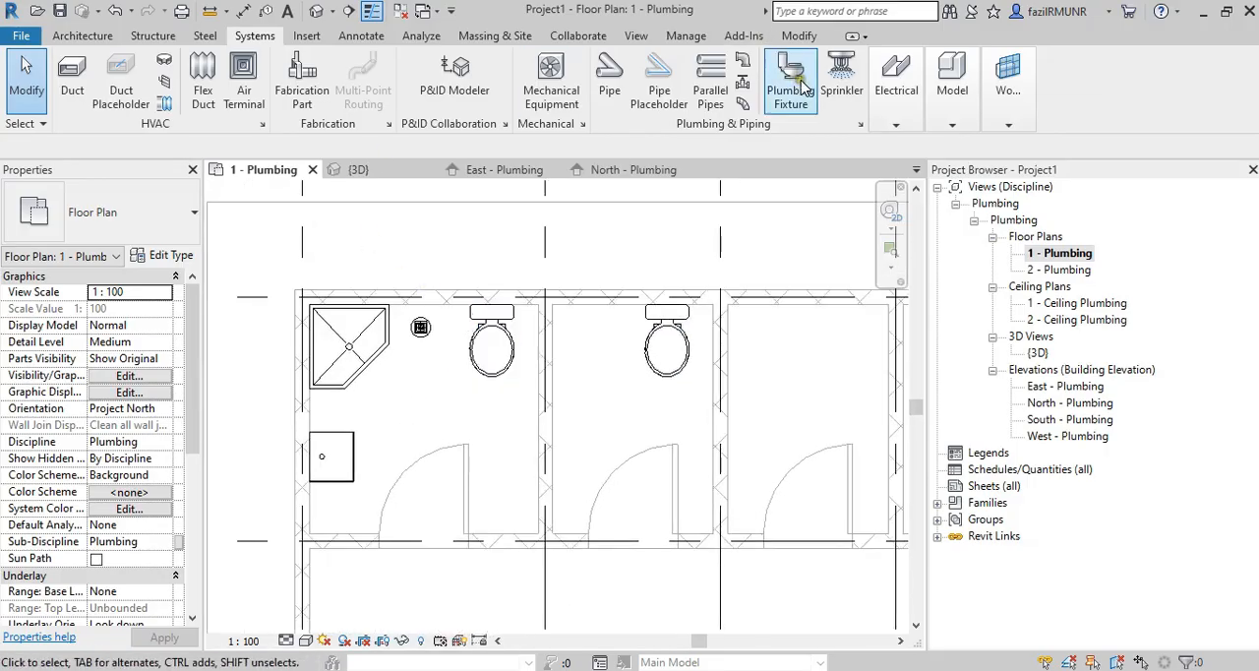
pyautogui.click(791, 78)
pyautogui.click(137, 212)
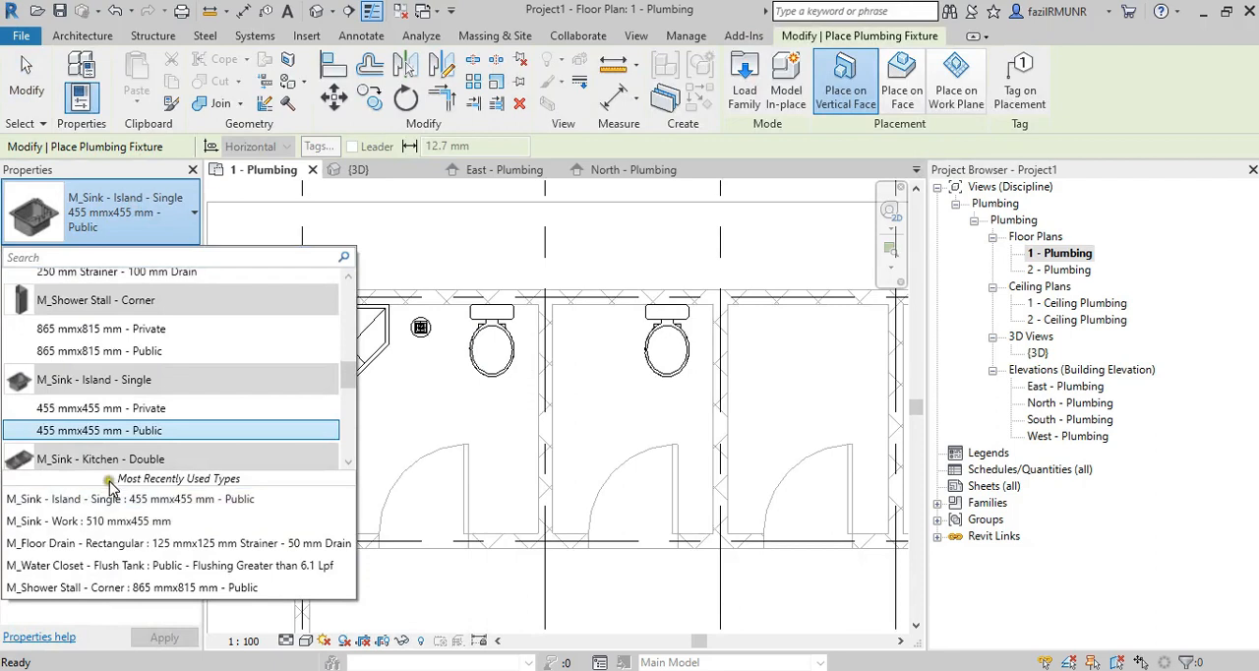
pyautogui.scroll(5, 118, 413)
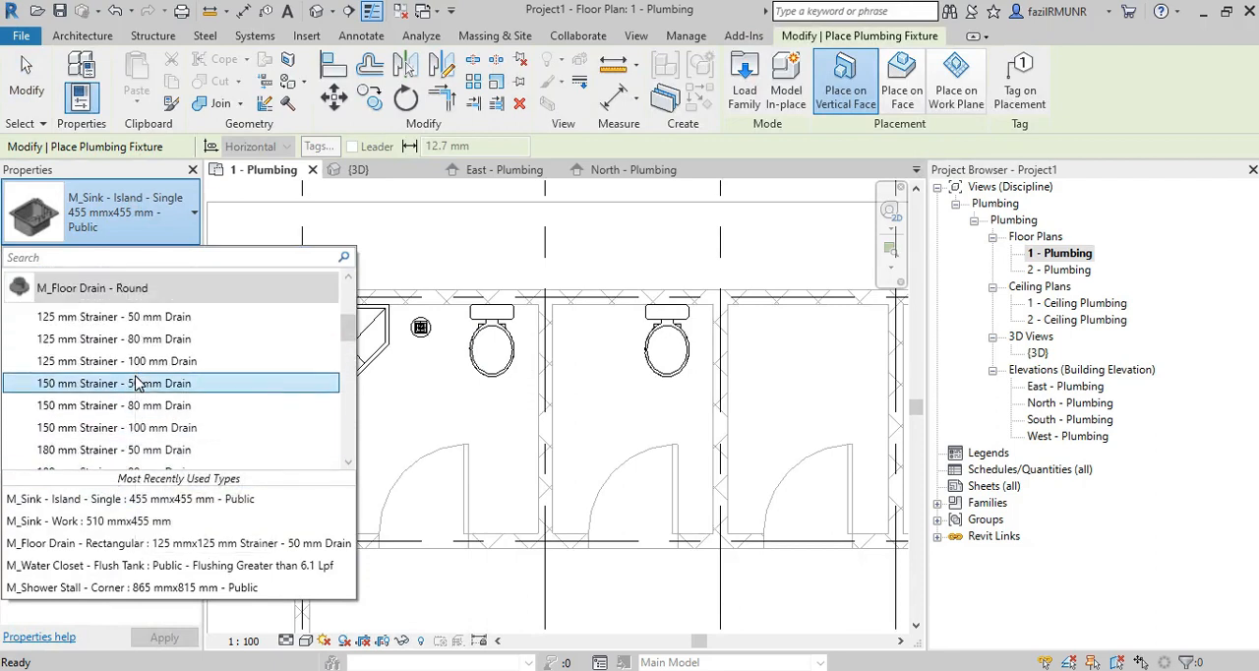
pyautogui.scroll(-2, 137, 383)
pyautogui.scroll(-5, 138, 384)
pyautogui.scroll(-1, 137, 382)
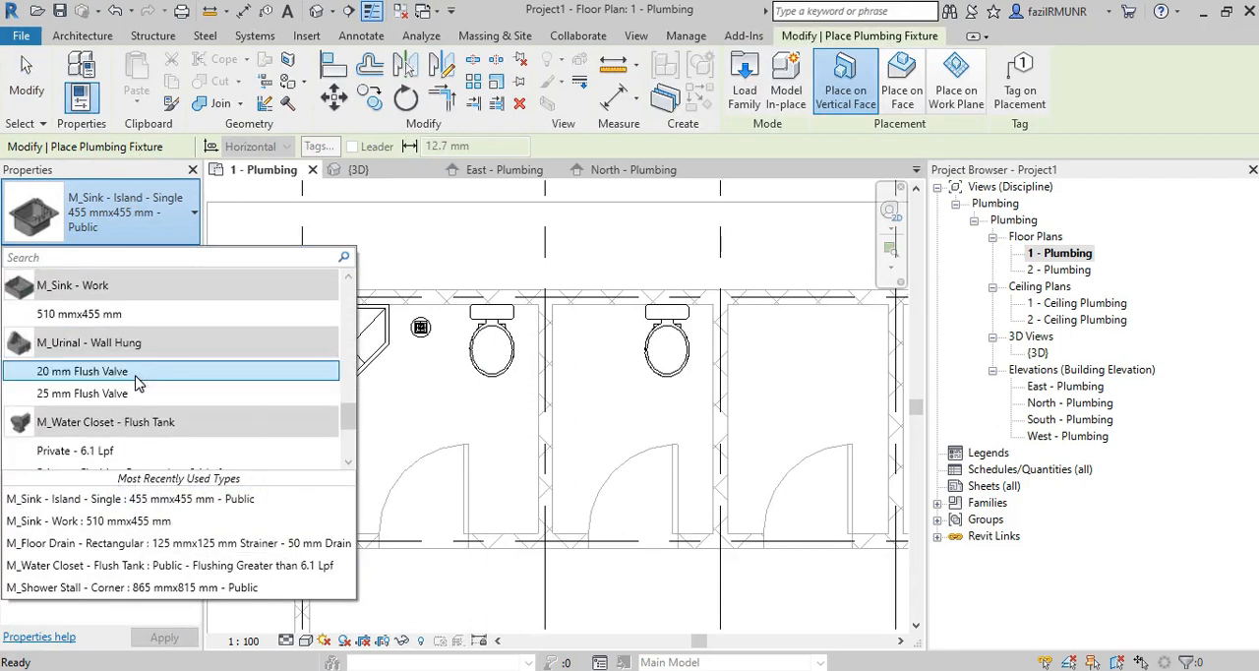
pyautogui.click(136, 296)
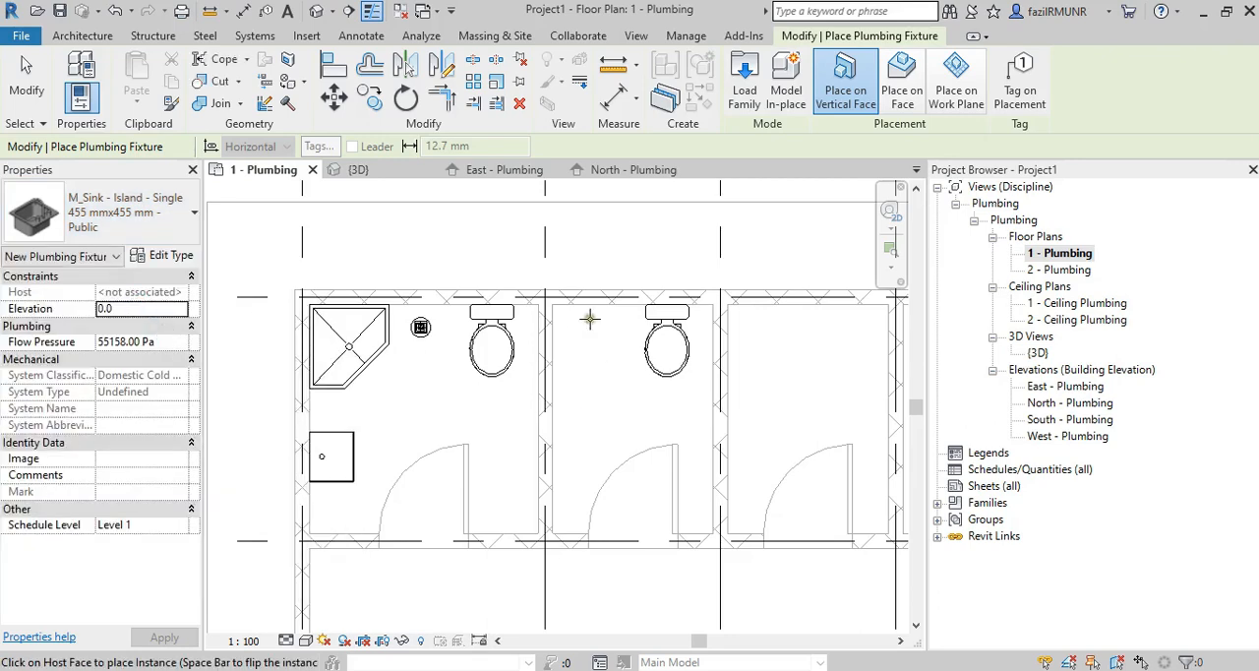
pyautogui.click(118, 219)
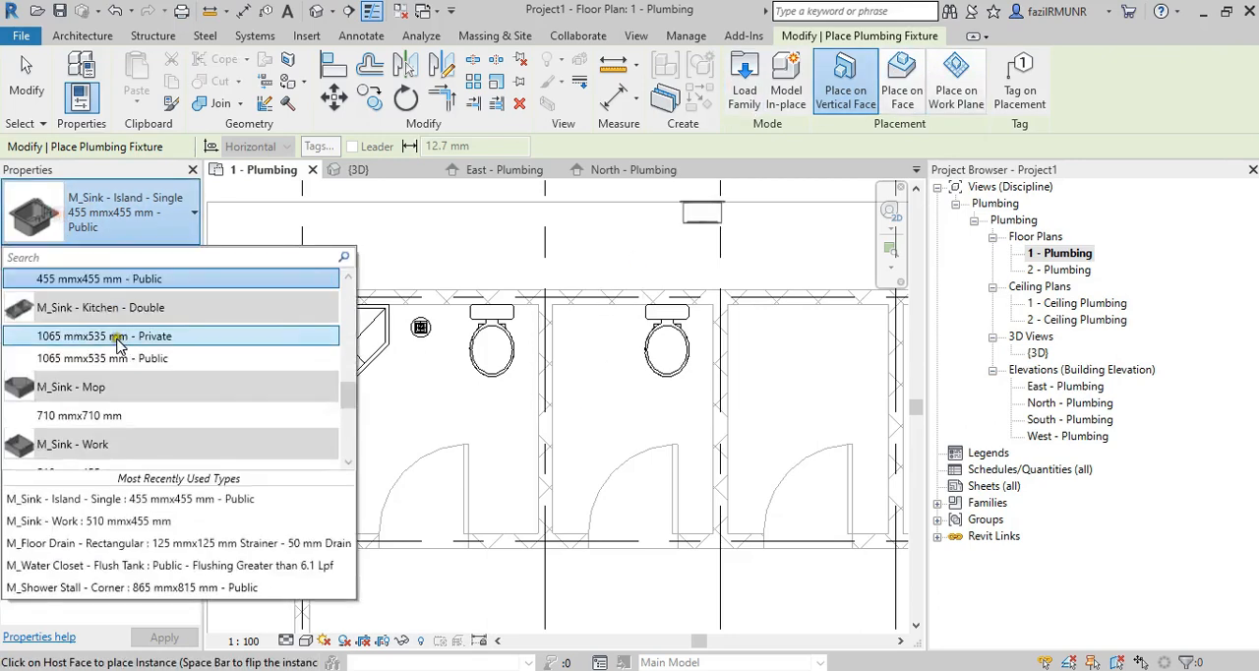
pyautogui.scroll(-1, 137, 379)
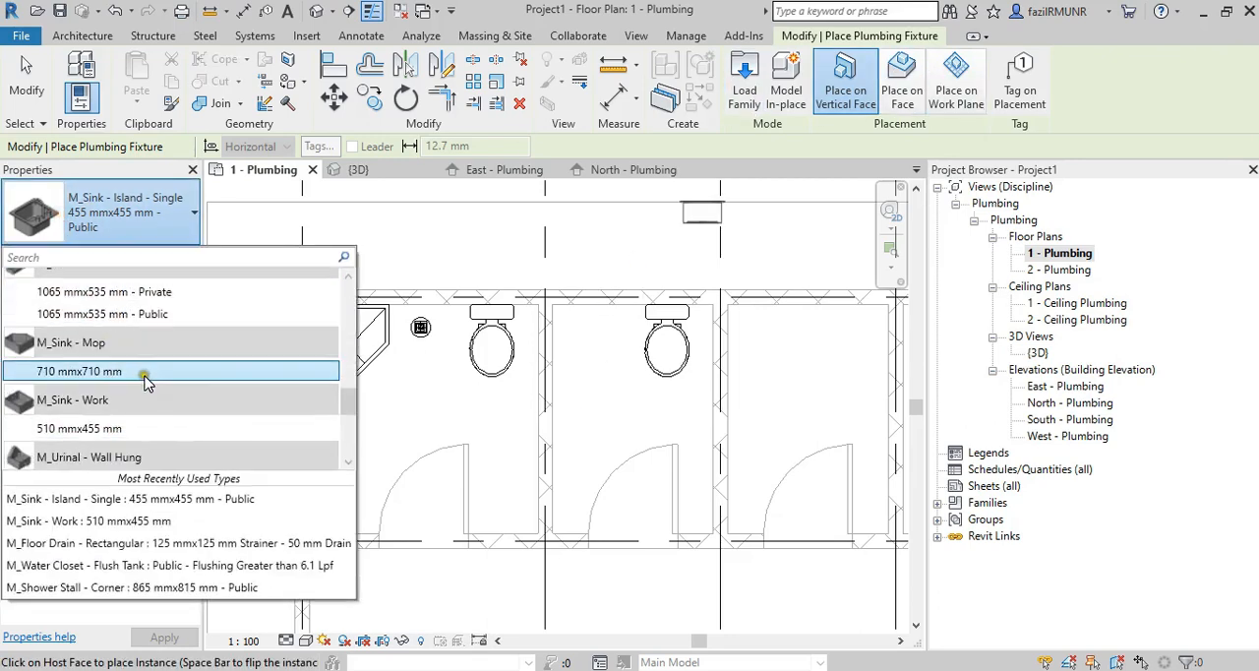
pyautogui.click(117, 428)
# Place the work sink against the back wall of the first toilet beside the water closet, checking the PDF layout.
pyautogui.scroll(2, 597, 313)
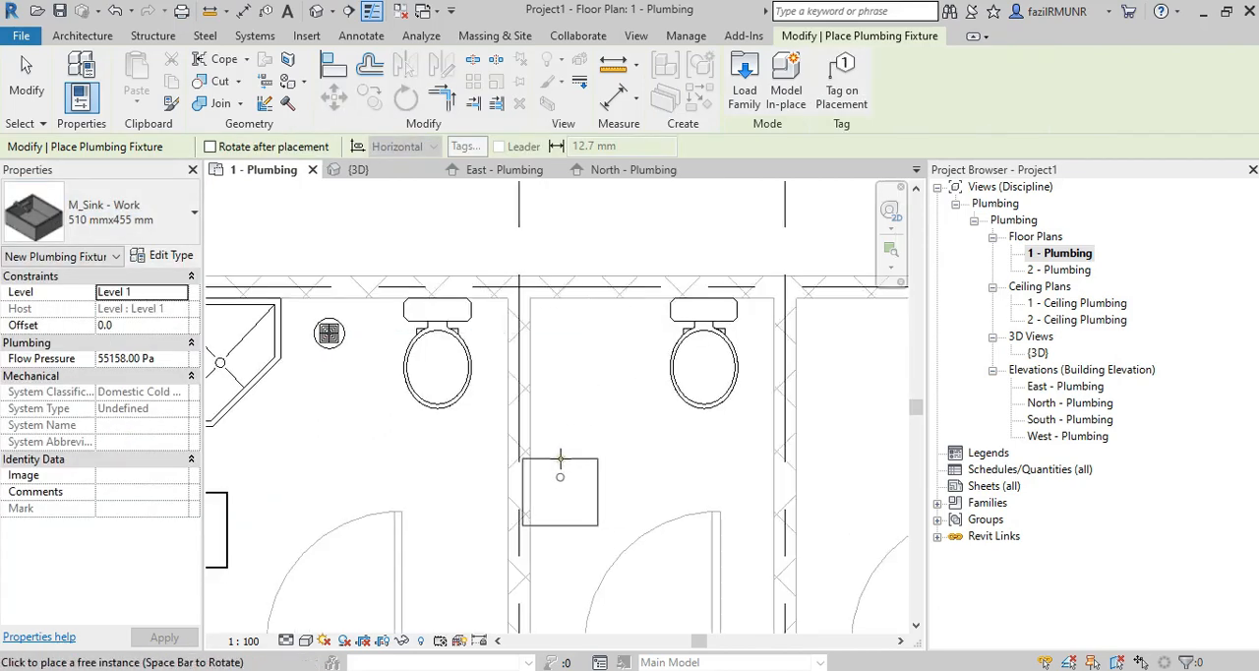
pyautogui.hotkey('alt', 'Tab')
pyautogui.hotkey('alt', 'Tab')
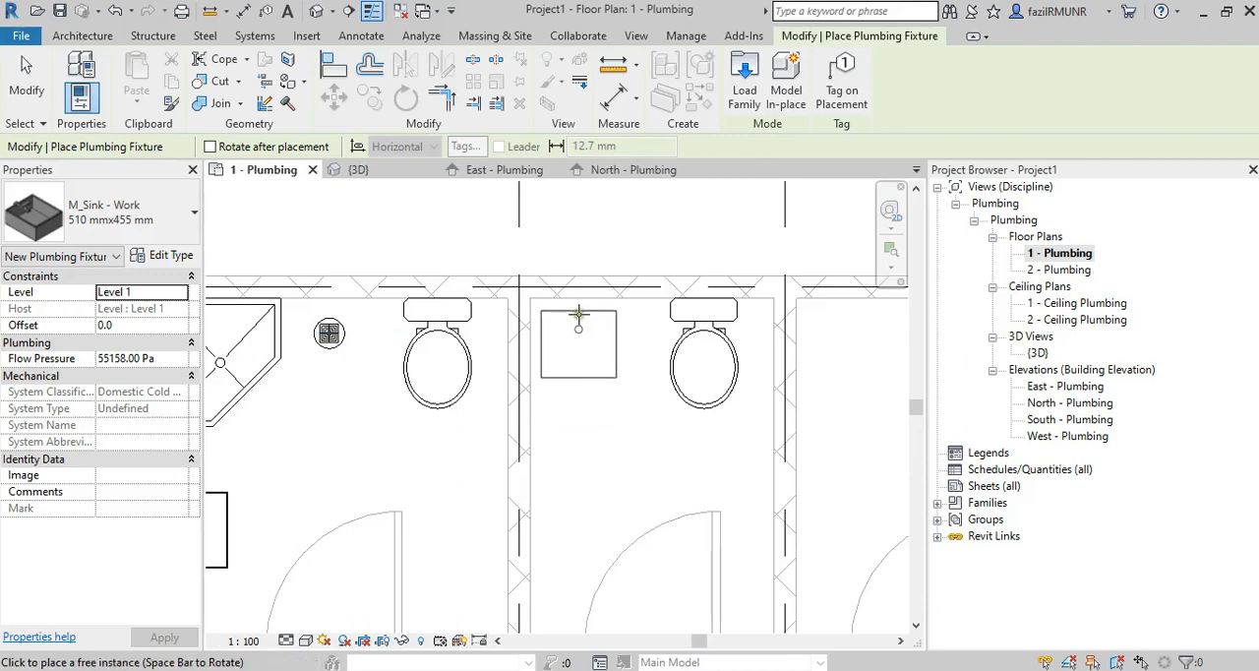
pyautogui.click(579, 302)
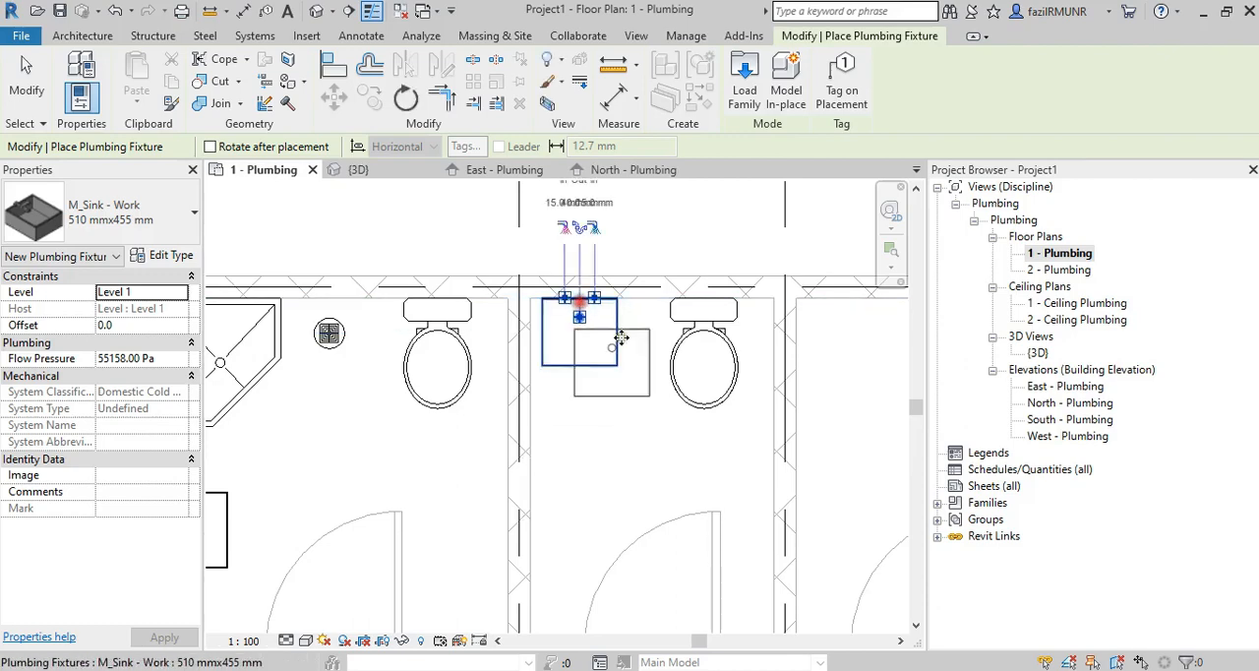
pyautogui.hotkey('alt', 'Tab')
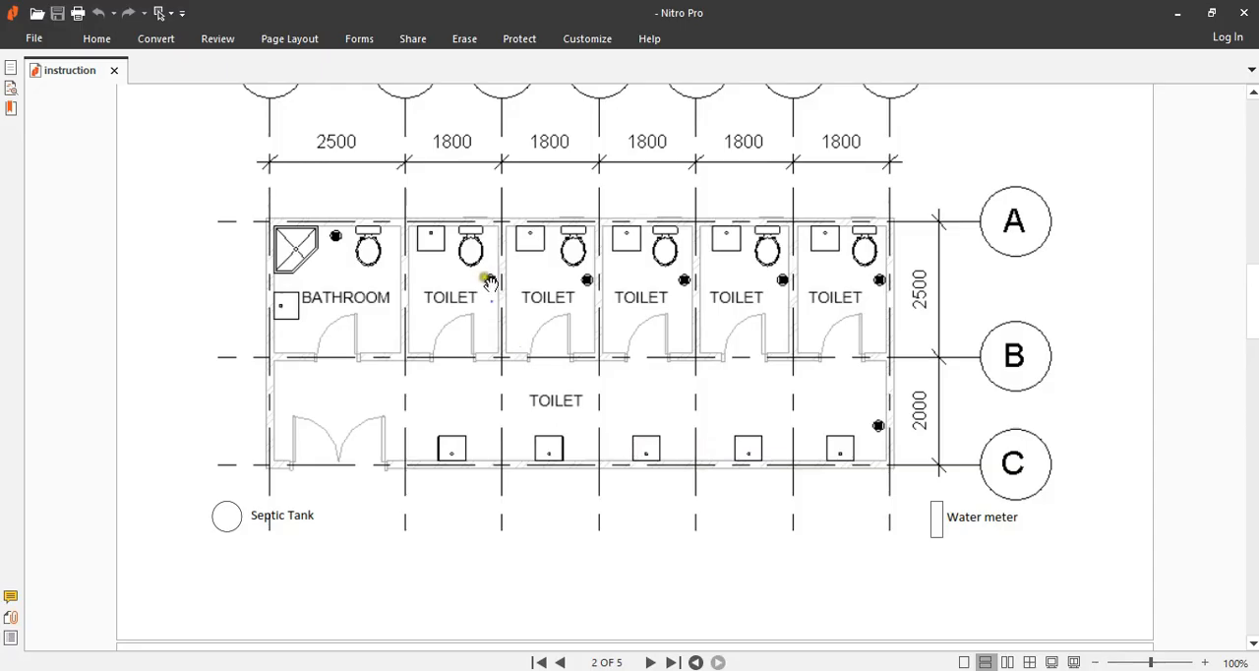
pyautogui.hotkey('alt', 'Tab')
pyautogui.press('Escape')
pyautogui.press('Escape')
# Move the first toilet's water closet about 200 mm along the back wall toward the sink.
pyautogui.click(629, 331)
pyautogui.scroll(3, 696, 338)
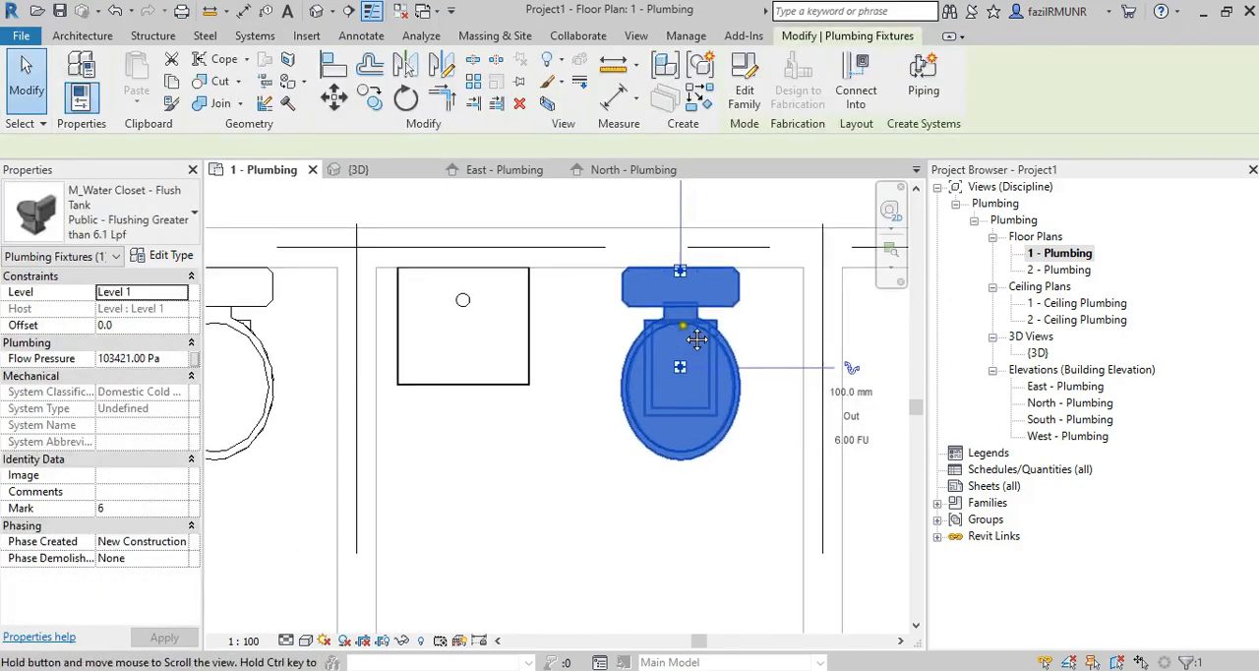
pyautogui.click(335, 95)
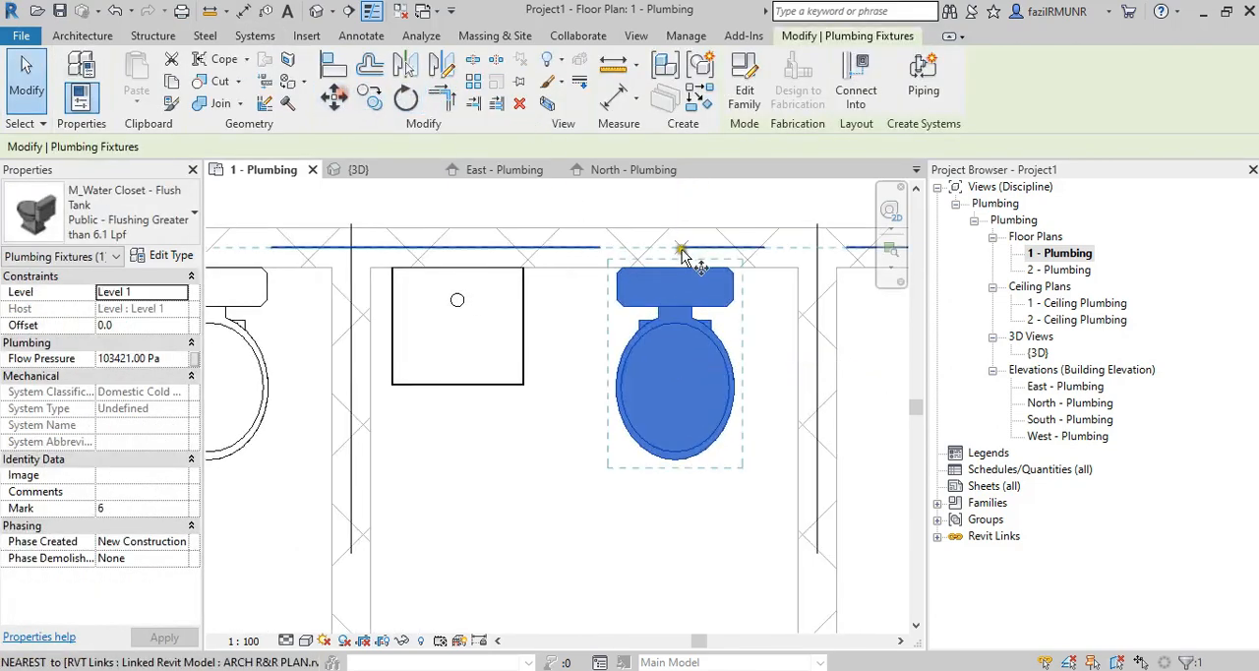
pyautogui.click(622, 267)
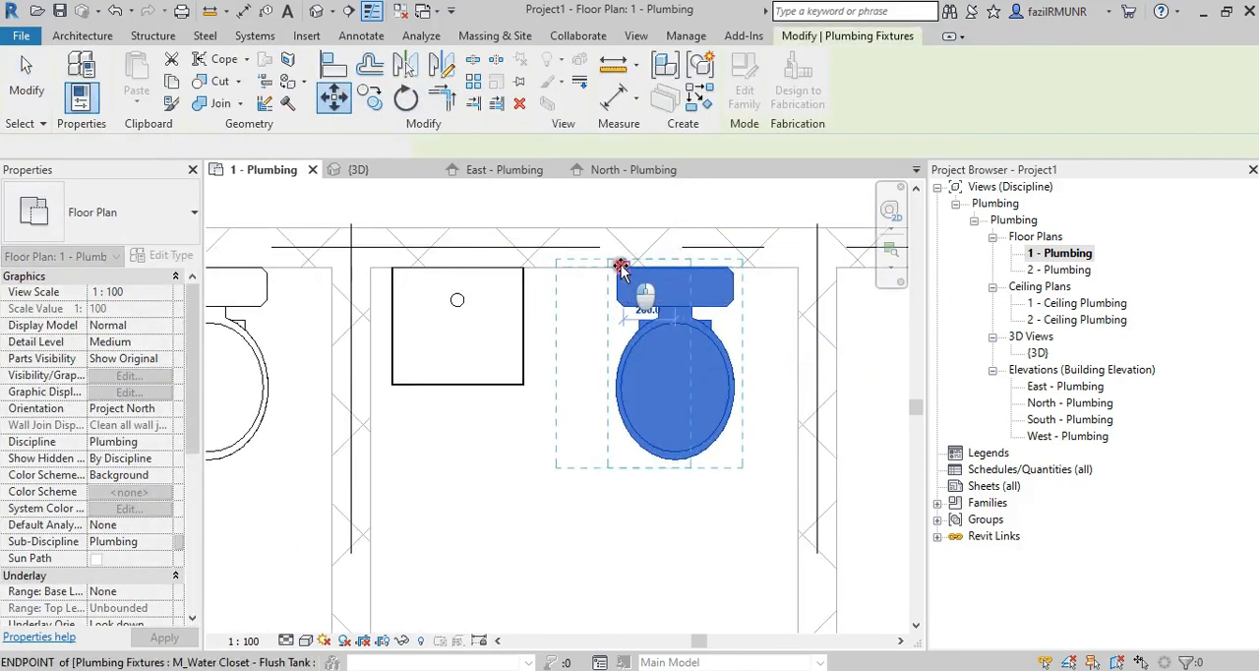
pyautogui.click(706, 364)
pyautogui.scroll(-2, 706, 366)
pyautogui.moveTo(706, 374); pyautogui.dragTo(661, 341, button='middle')
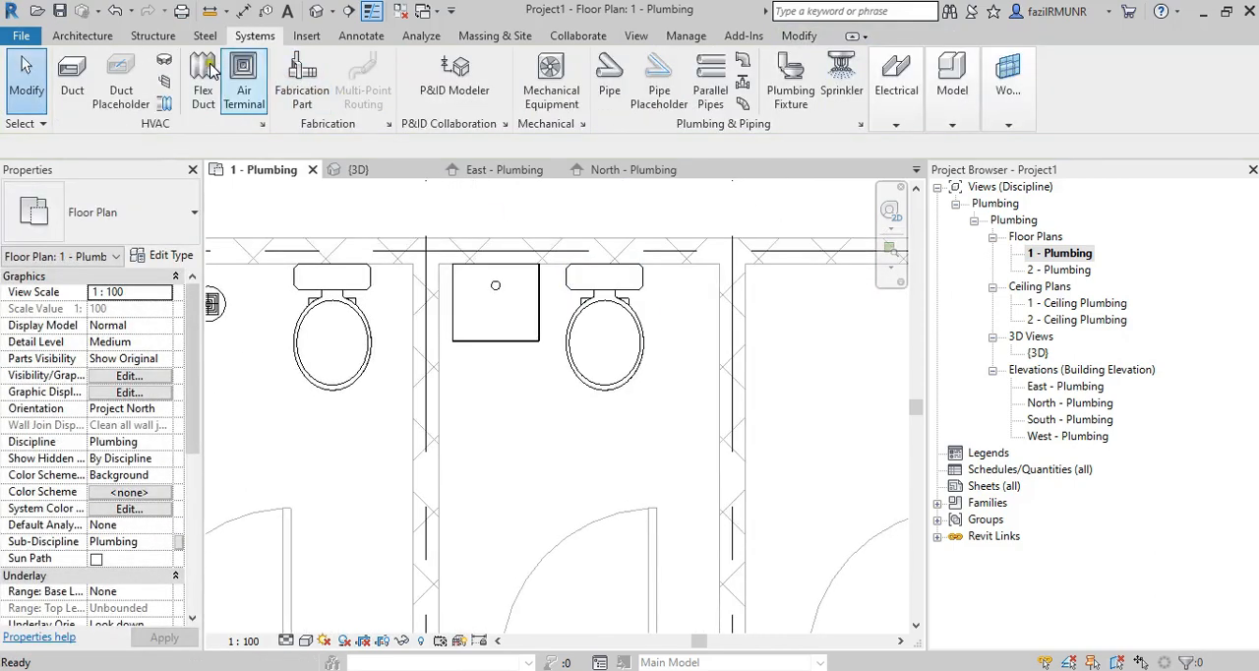
# Place an M_Floor Drain - Rectangular 125 mmx125 mm Strainer - 50 mm Drain on the work plane near the first toilet's side wall, in front of the water closet.
pyautogui.click(791, 83)
pyautogui.click(128, 216)
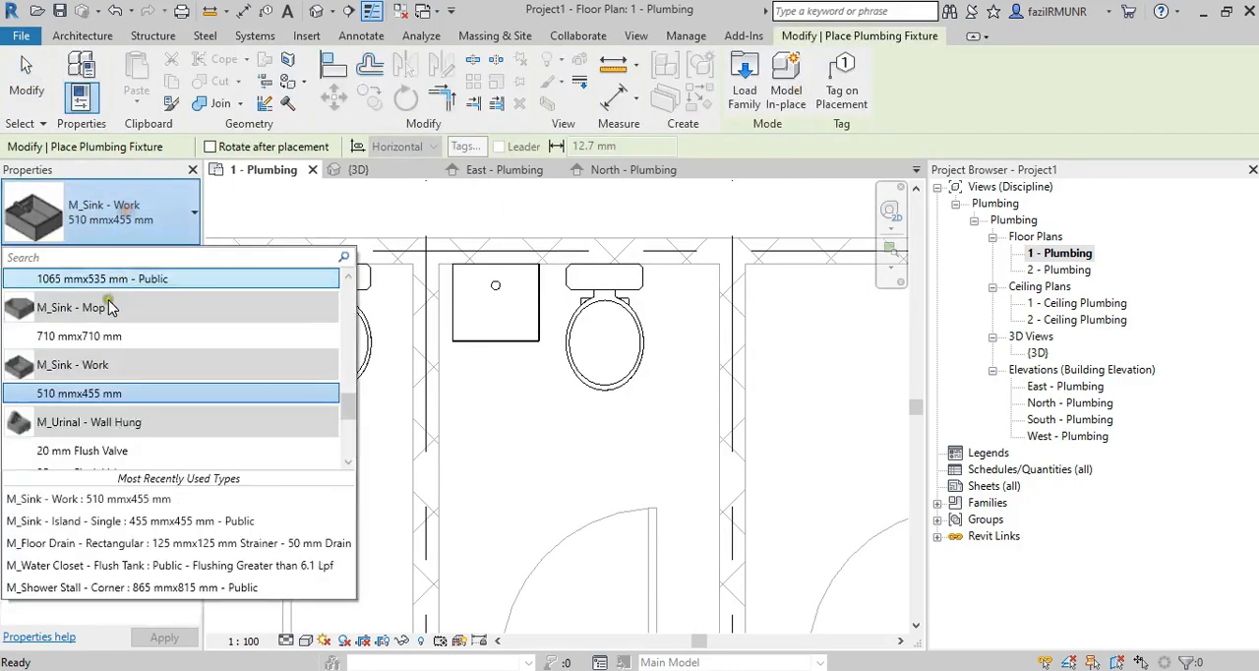
pyautogui.scroll(-10, 96, 371)
pyautogui.scroll(2, 99, 374)
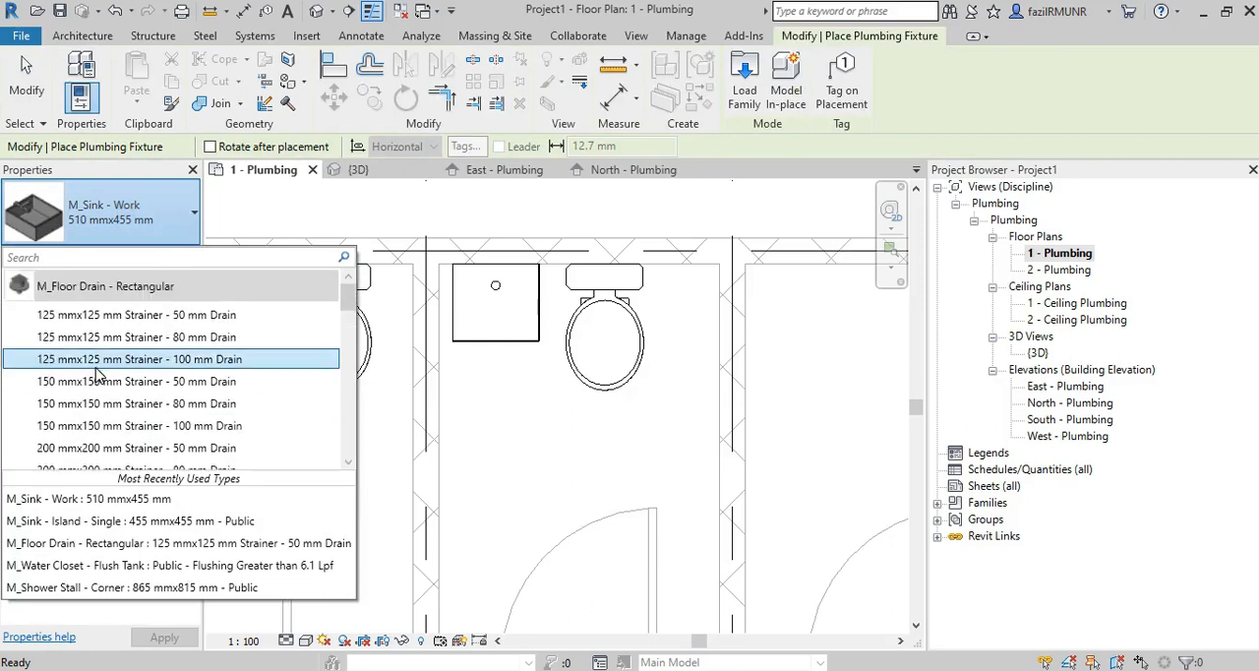
pyautogui.click(116, 313)
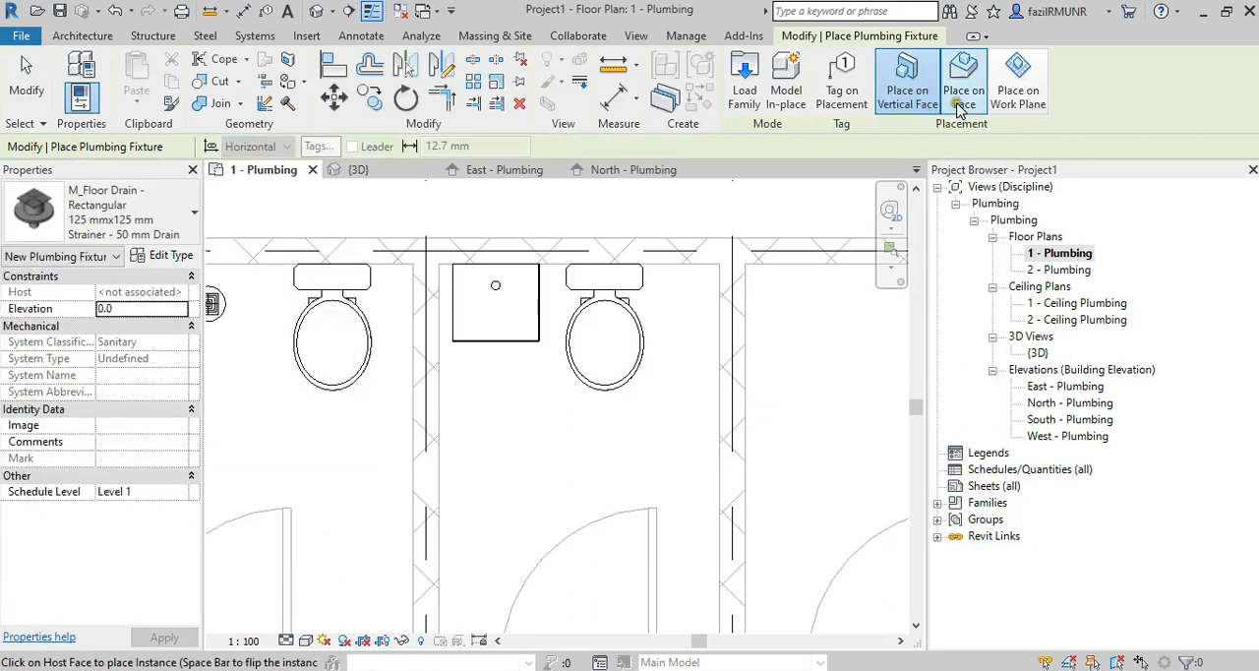
pyautogui.click(1018, 84)
pyautogui.click(679, 429)
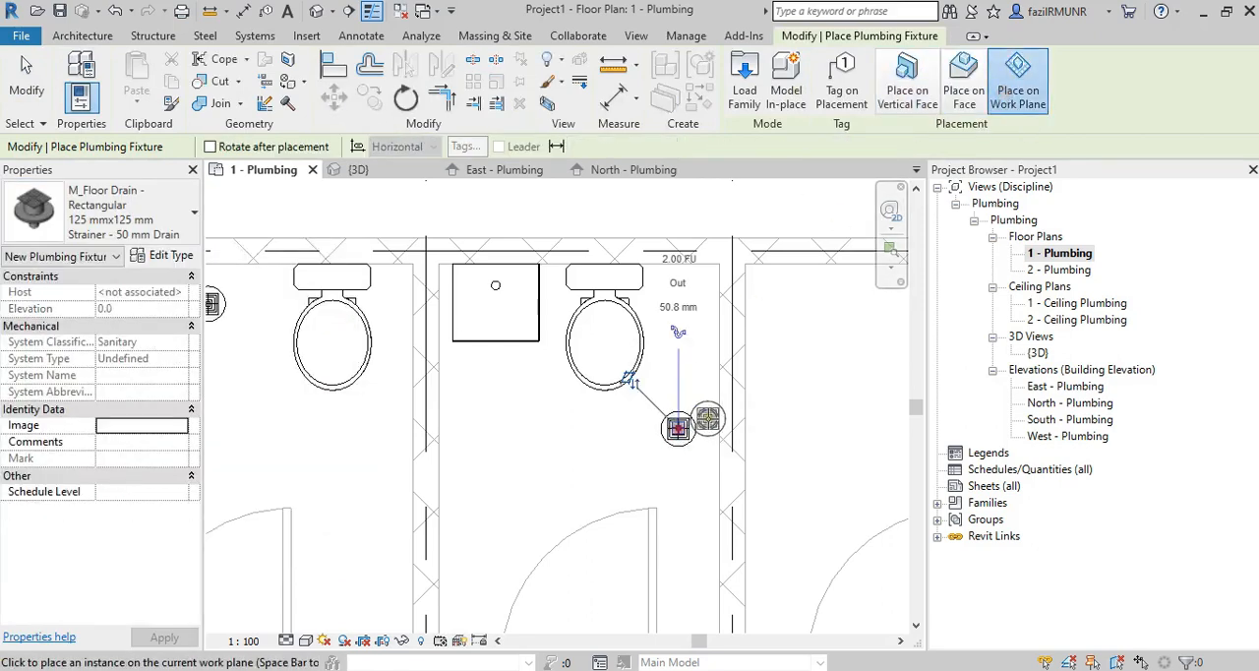
pyautogui.moveTo(706, 372); pyautogui.dragTo(562, 369, button='middle')
pyautogui.scroll(-2, 561, 369)
pyautogui.press('Escape')
pyautogui.press('Escape')
# Copy the first toilet's work sink, water closet and floor drain as a multiple copy into the next two toilets.
pyautogui.moveTo(573, 410); pyautogui.dragTo(538, 398, button='middle')
pyautogui.scroll(-2, 499, 330)
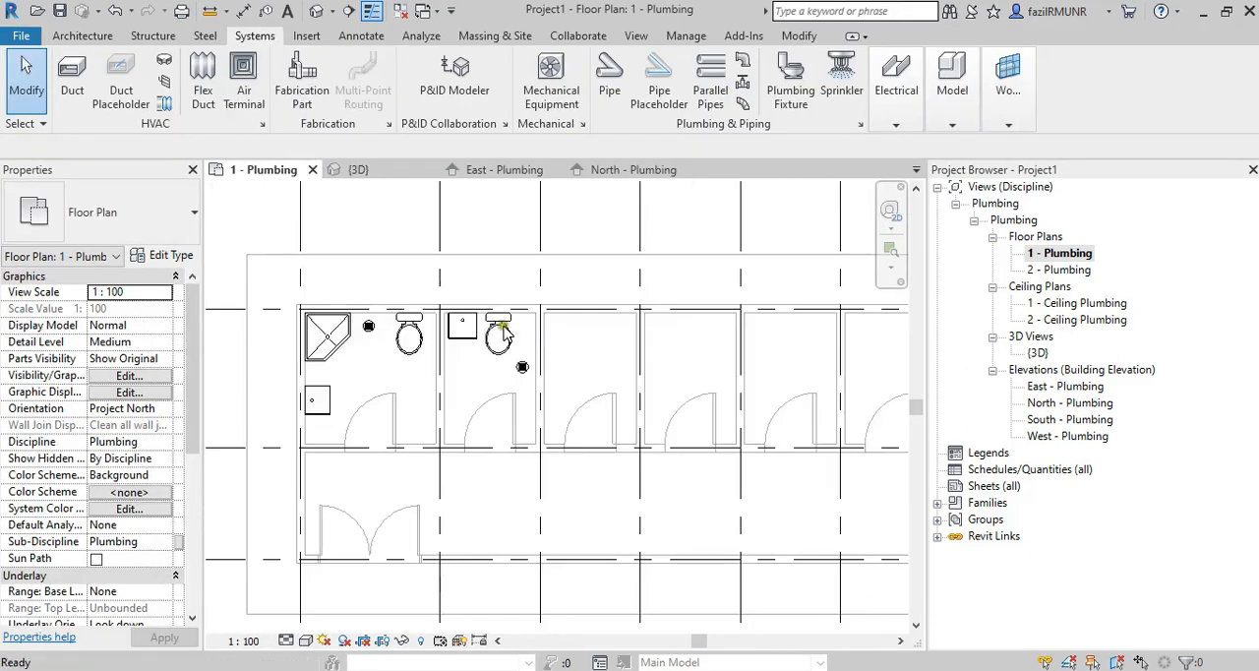
pyautogui.moveTo(430, 273); pyautogui.dragTo(567, 386)
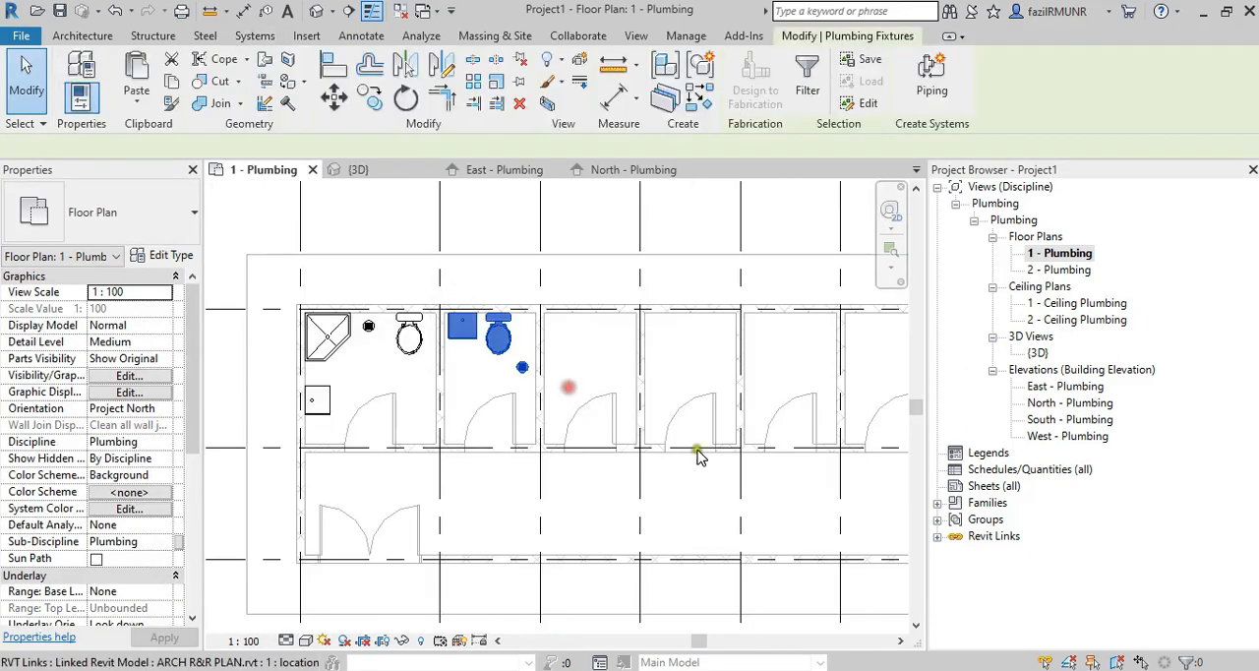
pyautogui.click(376, 97)
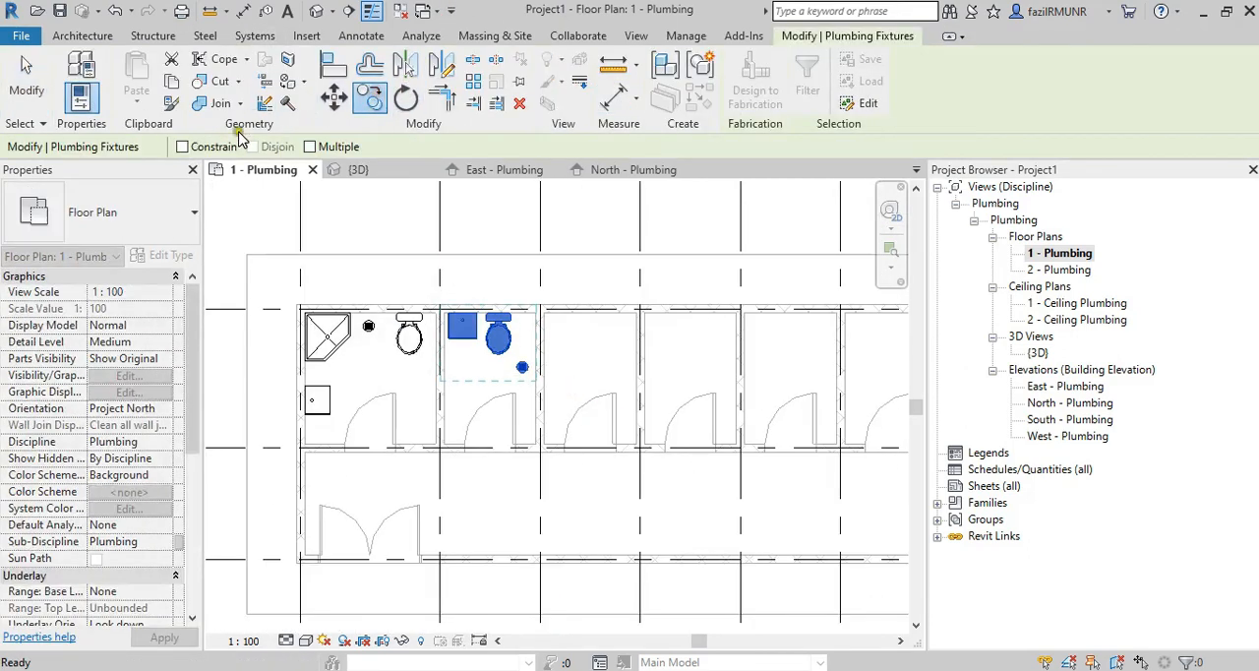
pyautogui.click(311, 146)
pyautogui.scroll(5, 531, 295)
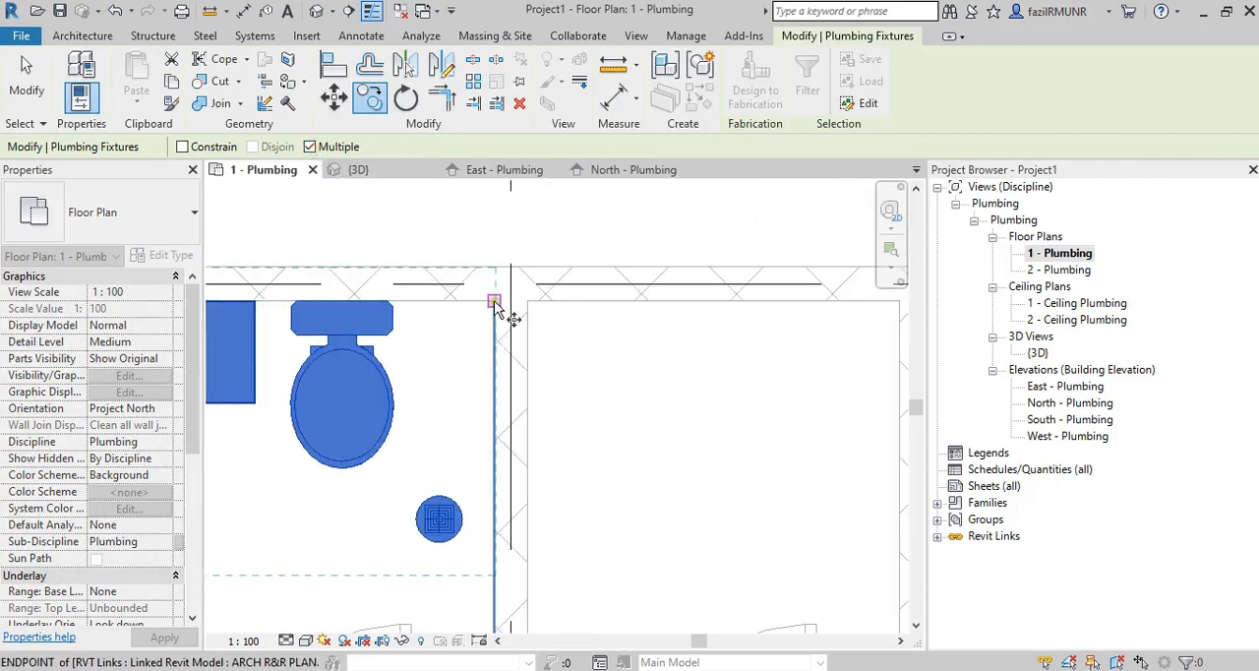
pyautogui.click(494, 305)
pyautogui.scroll(-4, 495, 305)
pyautogui.click(617, 292)
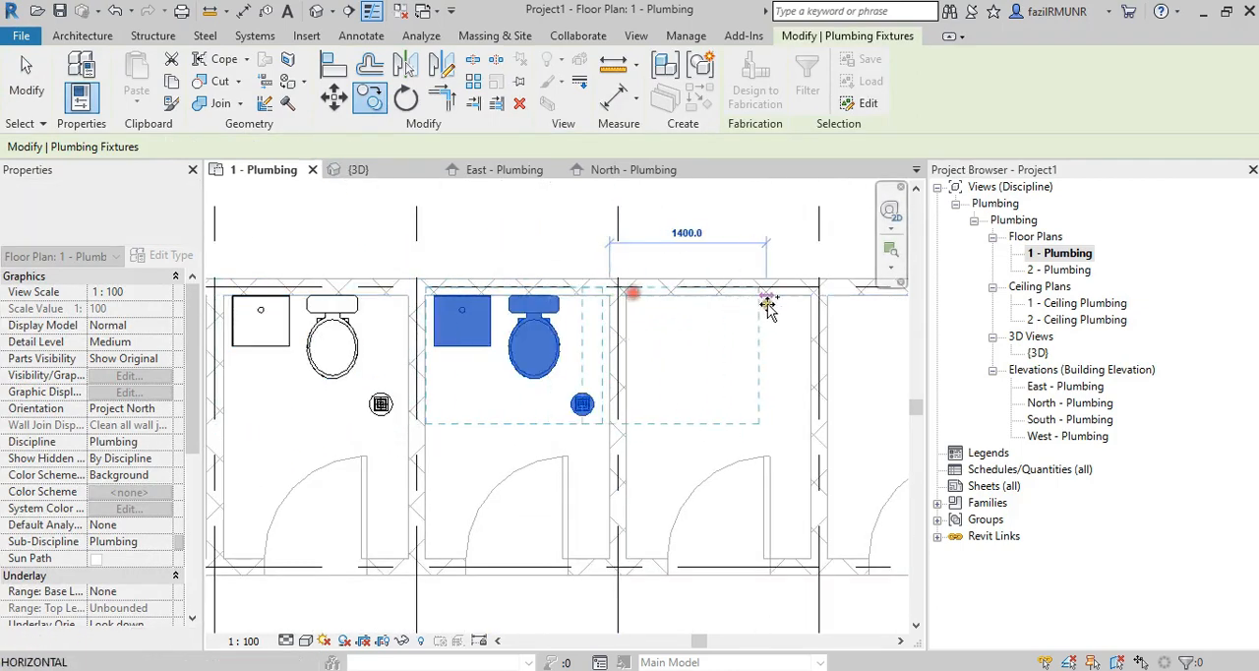
# Copy the same sink, water closet and floor drain set into the last two toilets, aligning each with the room's inner corner.
pyautogui.moveTo(670, 300); pyautogui.dragTo(508, 308, button='middle')
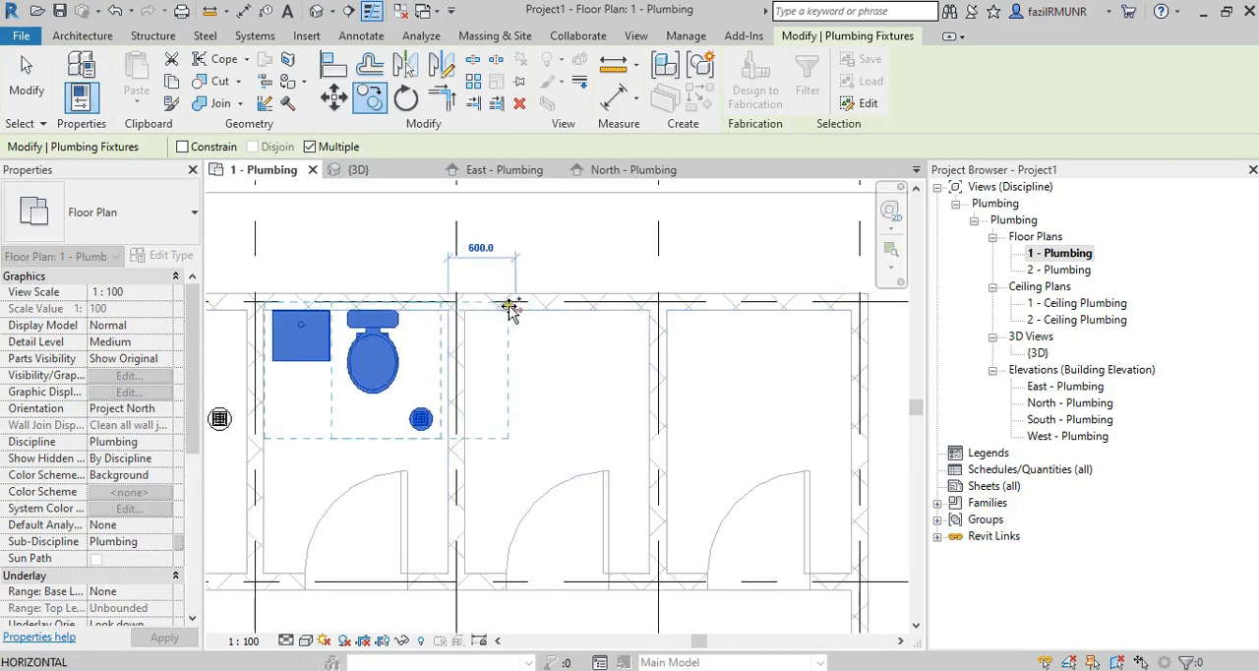
pyautogui.click(649, 307)
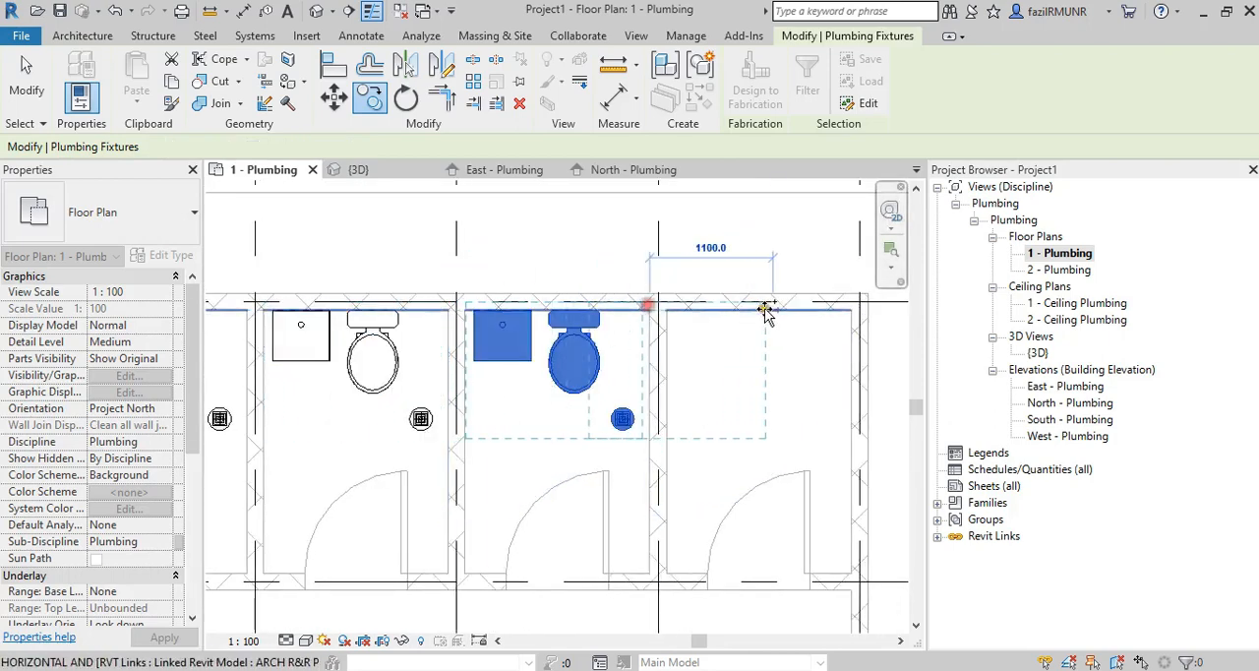
pyautogui.click(851, 310)
pyautogui.scroll(-3, 679, 303)
pyautogui.scroll(-4, 691, 354)
pyautogui.scroll(7, 668, 442)
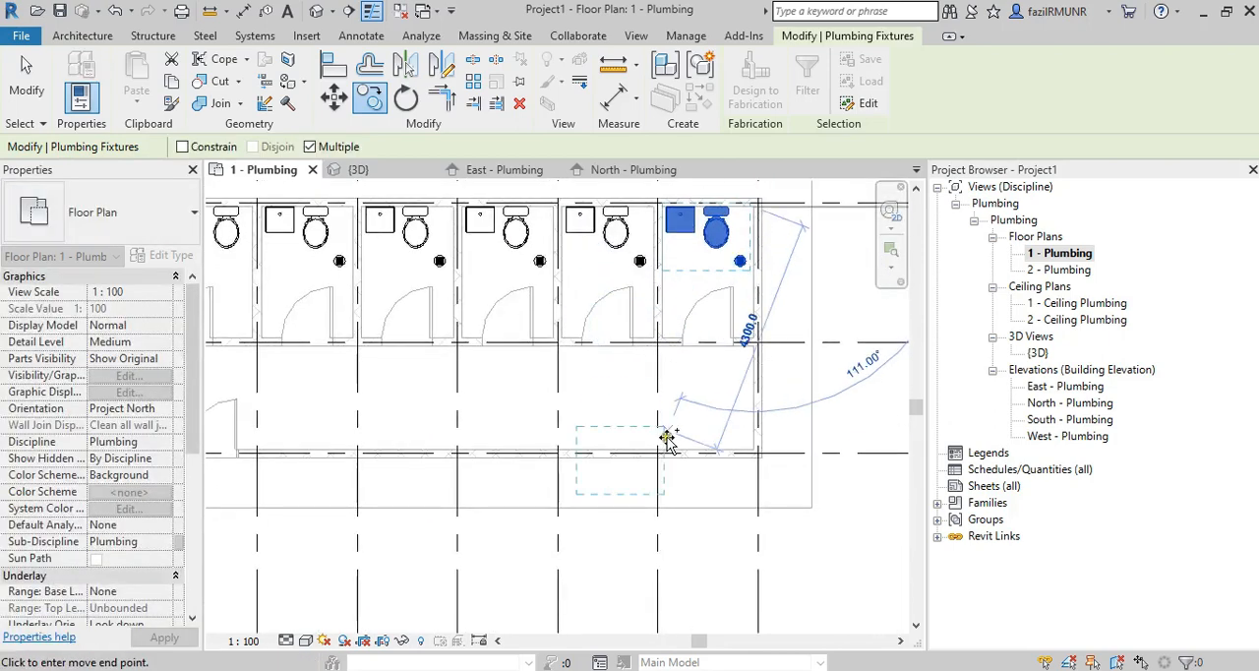
pyautogui.press('Escape')
pyautogui.press('Escape')
# Copy the last toilet's floor drain about 2300 mm straight down along the end wall into the common area.
pyautogui.scroll(-4, 743, 422)
pyautogui.scroll(3, 629, 260)
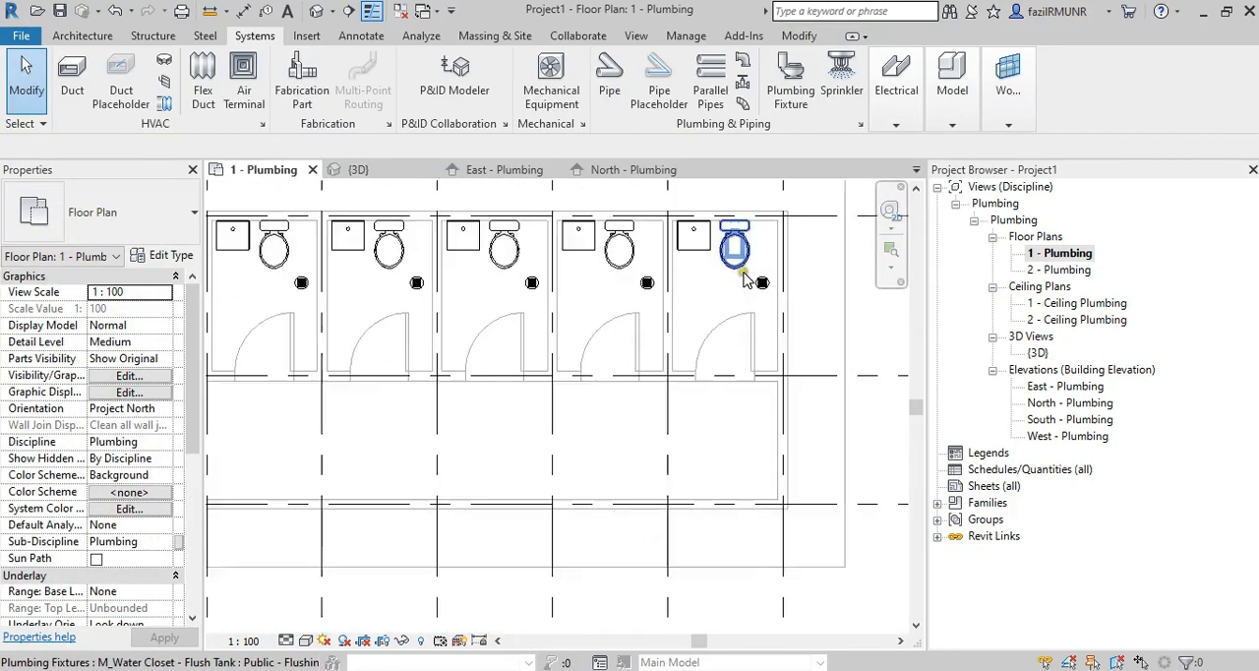
pyautogui.click(753, 281)
pyautogui.click(368, 98)
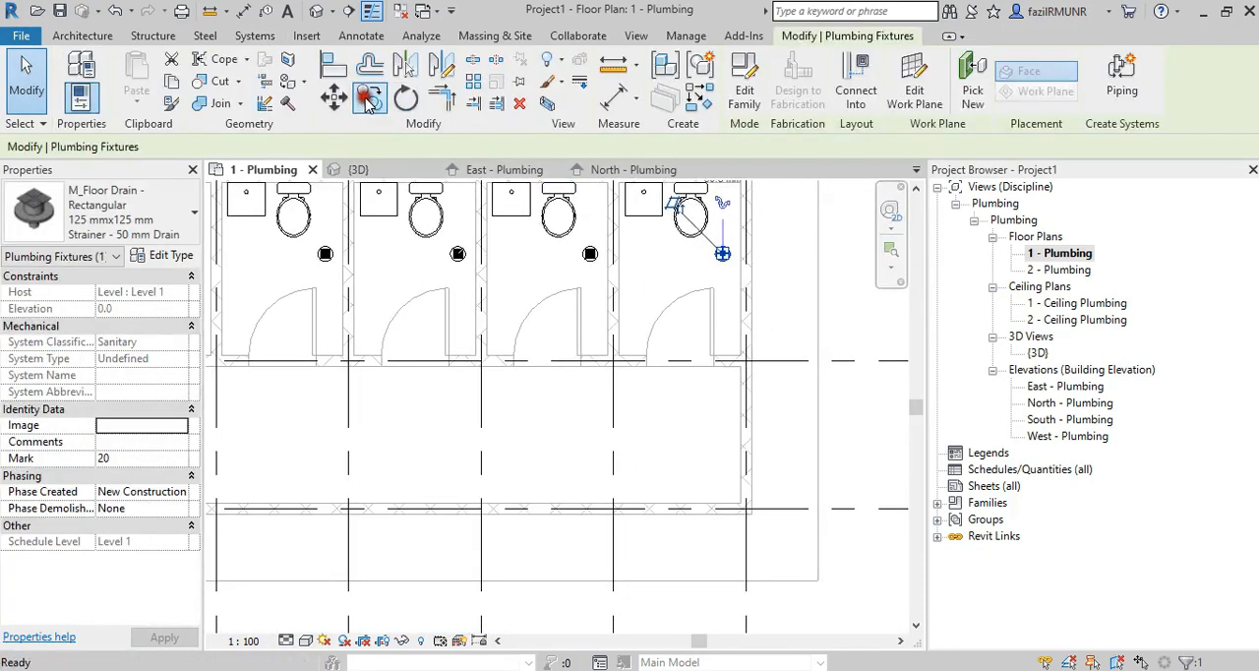
pyautogui.scroll(3, 752, 241)
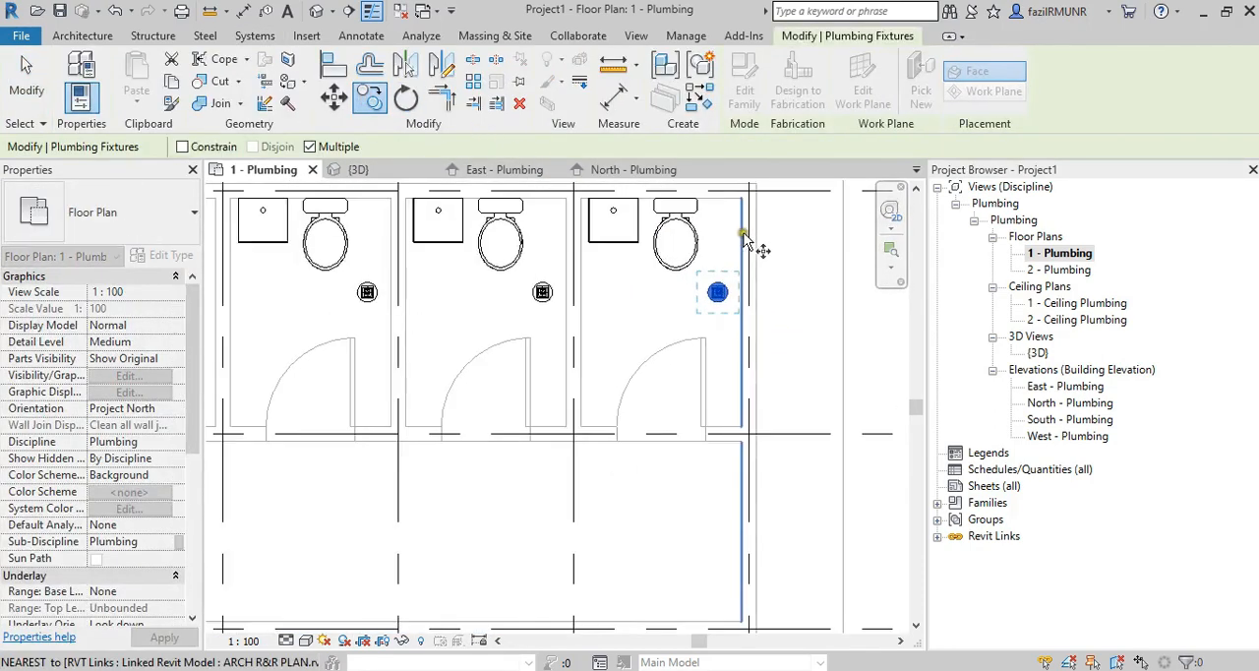
pyautogui.click(740, 294)
pyautogui.moveTo(745, 348); pyautogui.dragTo(738, 197, button='middle')
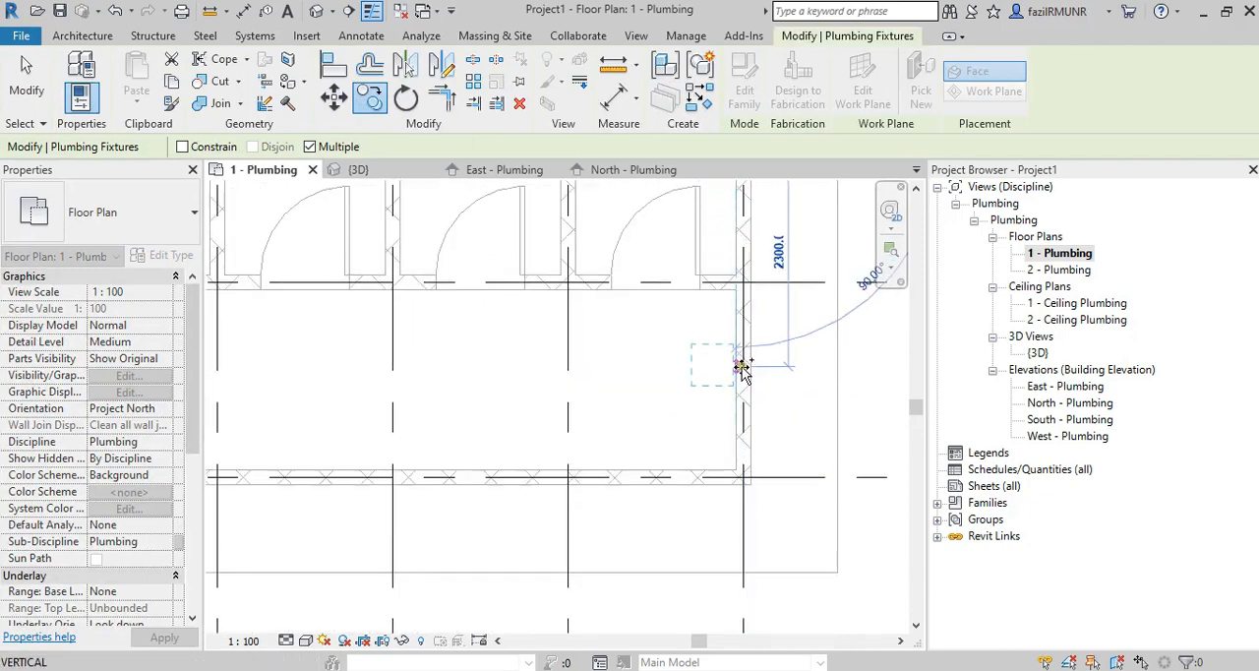
pyautogui.click(735, 369)
pyautogui.scroll(-3, 725, 368)
pyautogui.press('Escape')
pyautogui.press('Escape')
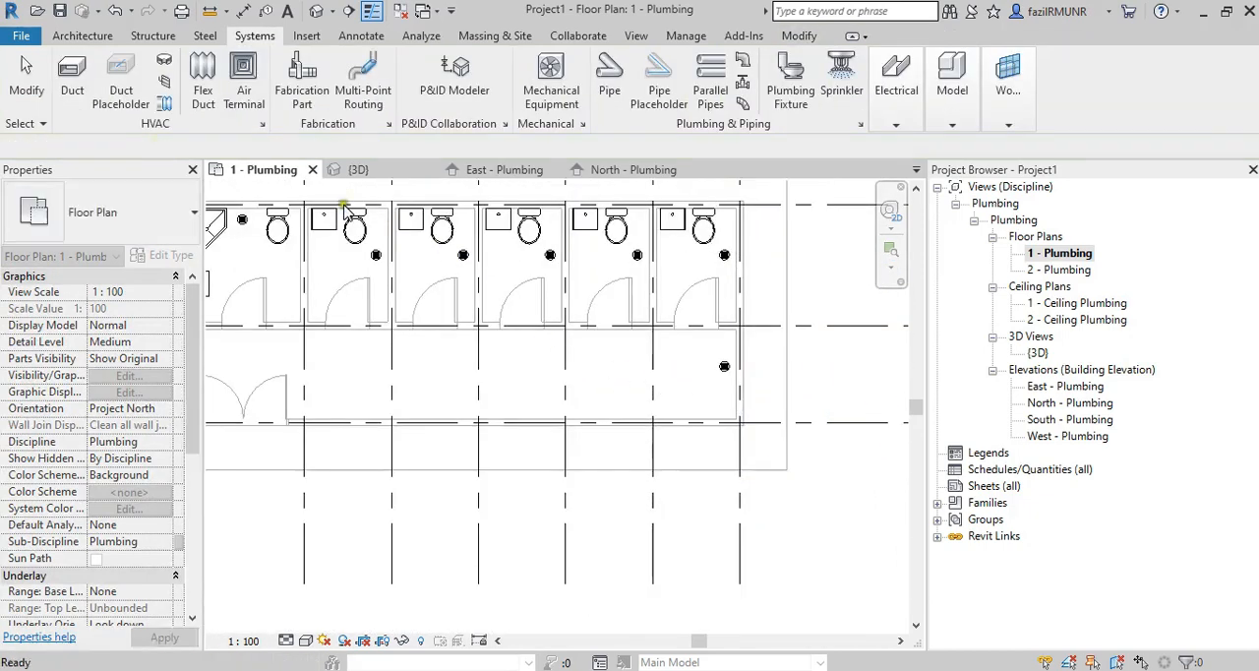
pyautogui.click(415, 220)
pyautogui.scroll(2, 413, 224)
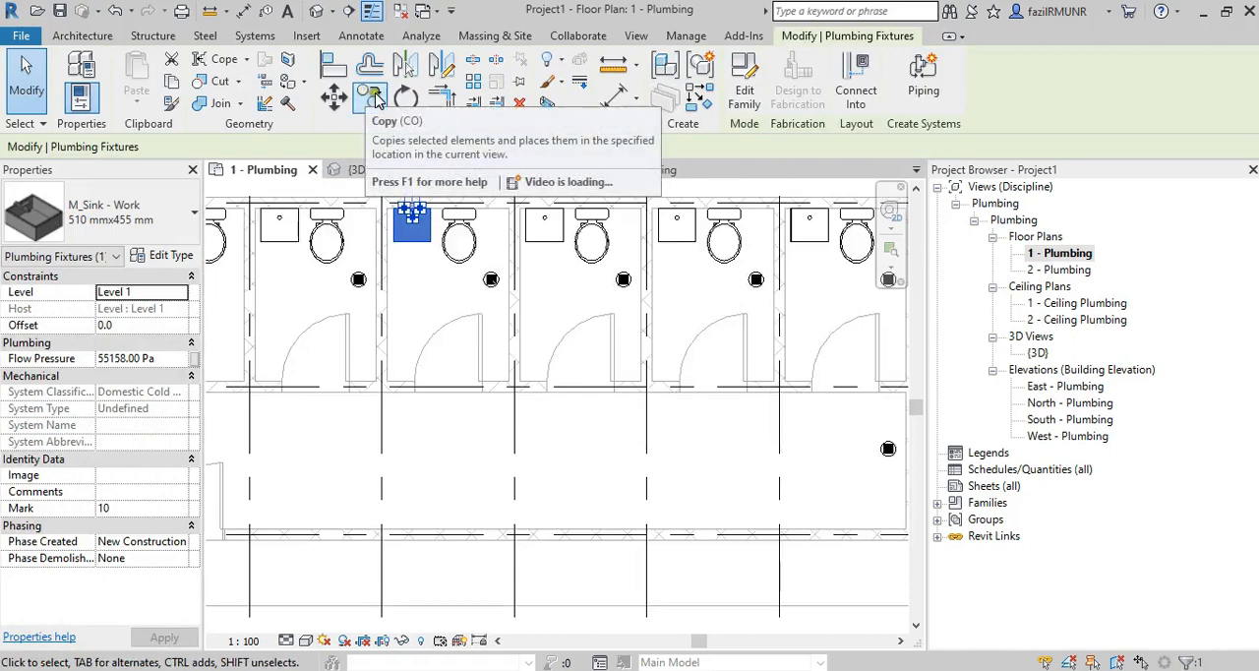
pyautogui.press('Escape')
# Place an M_Sink - Work 510 mmx455 mm against the common area's front wall, near the end wall with the floor drain.
pyautogui.click(801, 78)
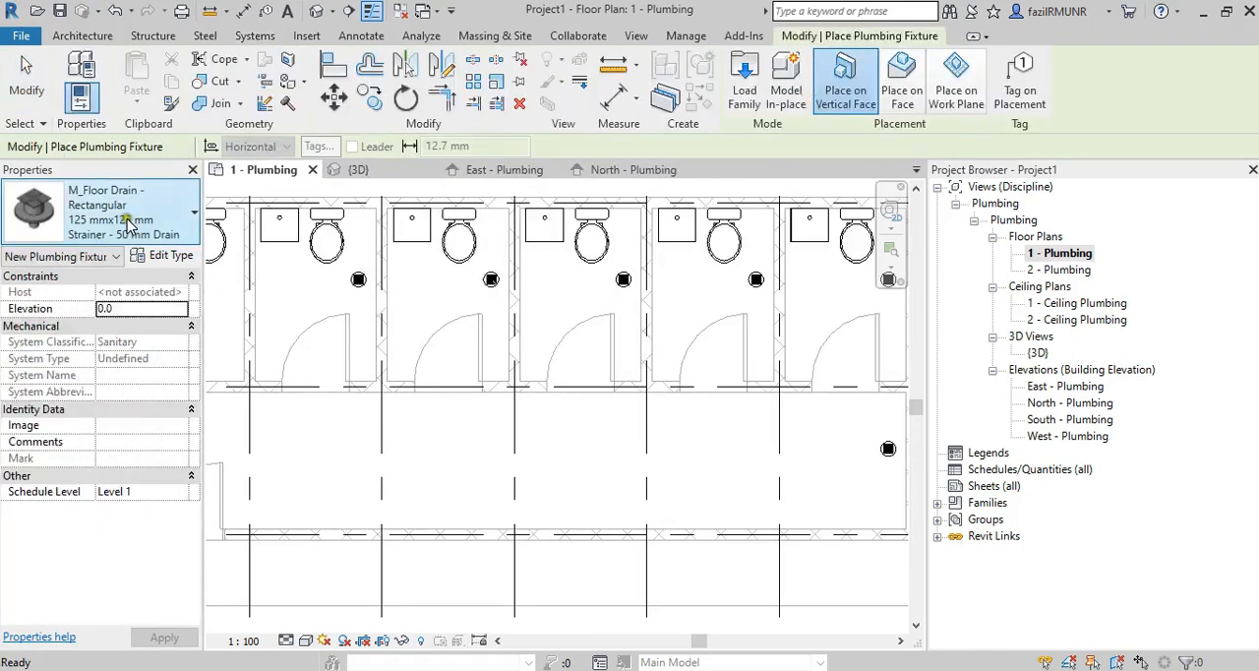
pyautogui.click(126, 224)
pyautogui.scroll(-10, 101, 403)
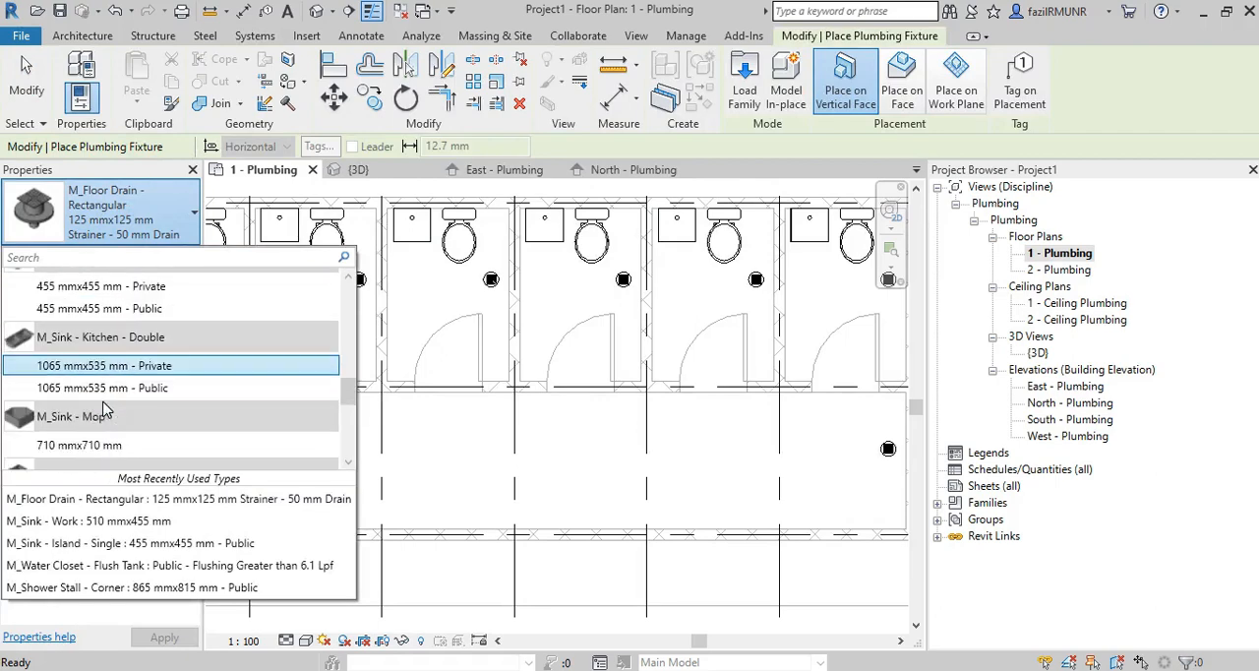
pyautogui.scroll(-3, 106, 418)
pyautogui.click(106, 421)
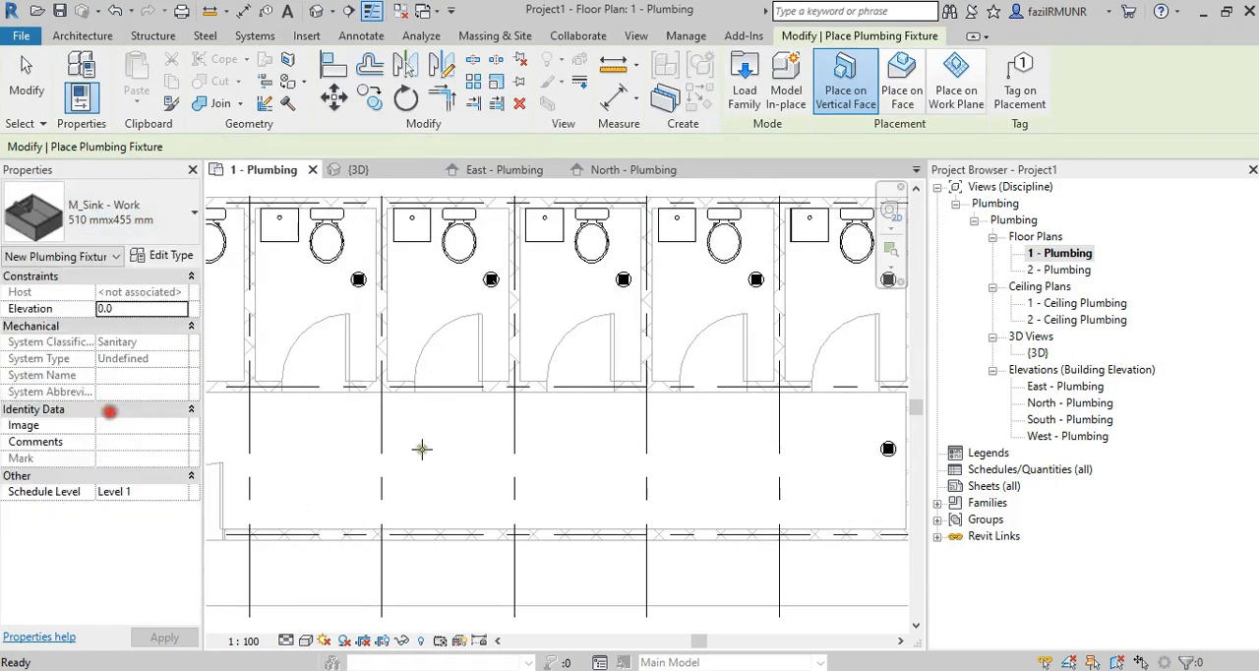
pyautogui.moveTo(824, 499); pyautogui.dragTo(743, 424, button='middle')
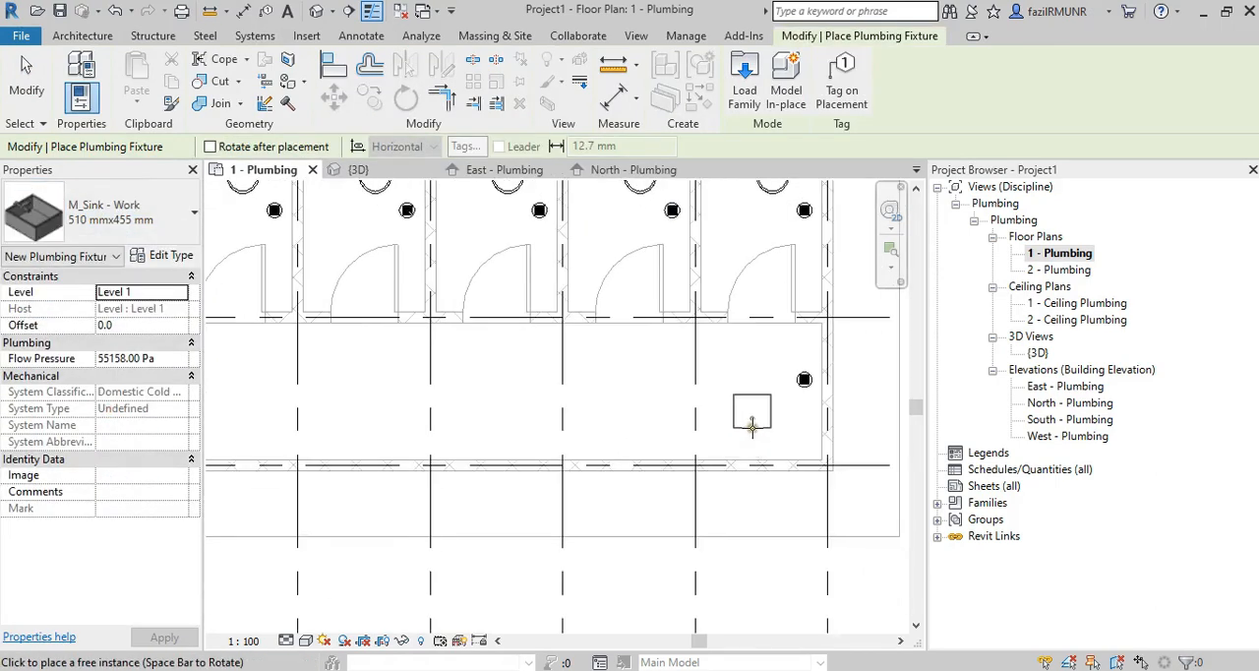
pyautogui.click(756, 451)
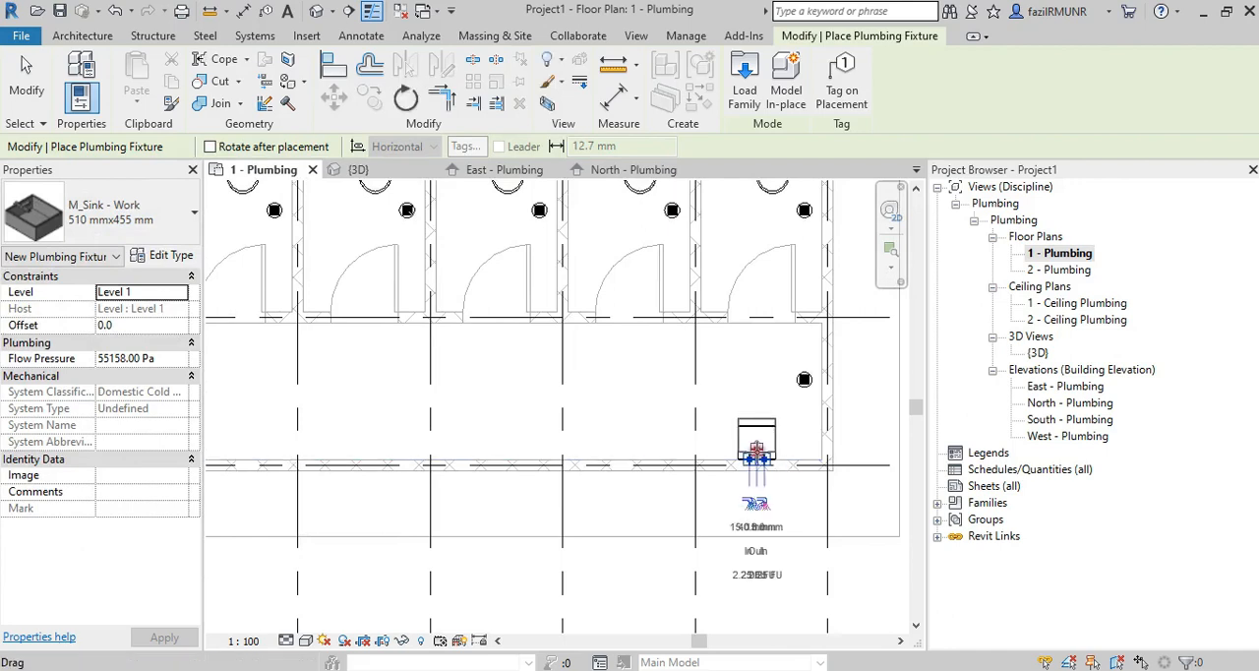
# Place four more work sinks along the common area's front wall, one per grid bay toward the double door.
pyautogui.click(629, 457)
pyautogui.click(491, 455)
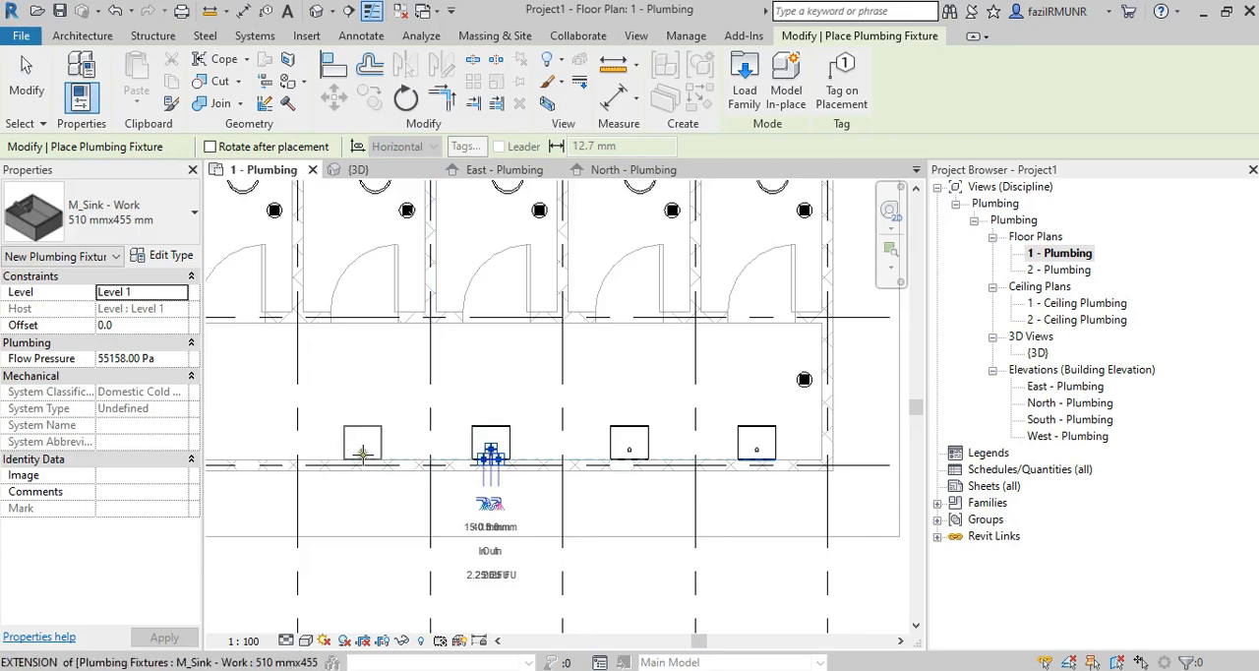
pyautogui.moveTo(534, 360); pyautogui.dragTo(573, 346, button='middle')
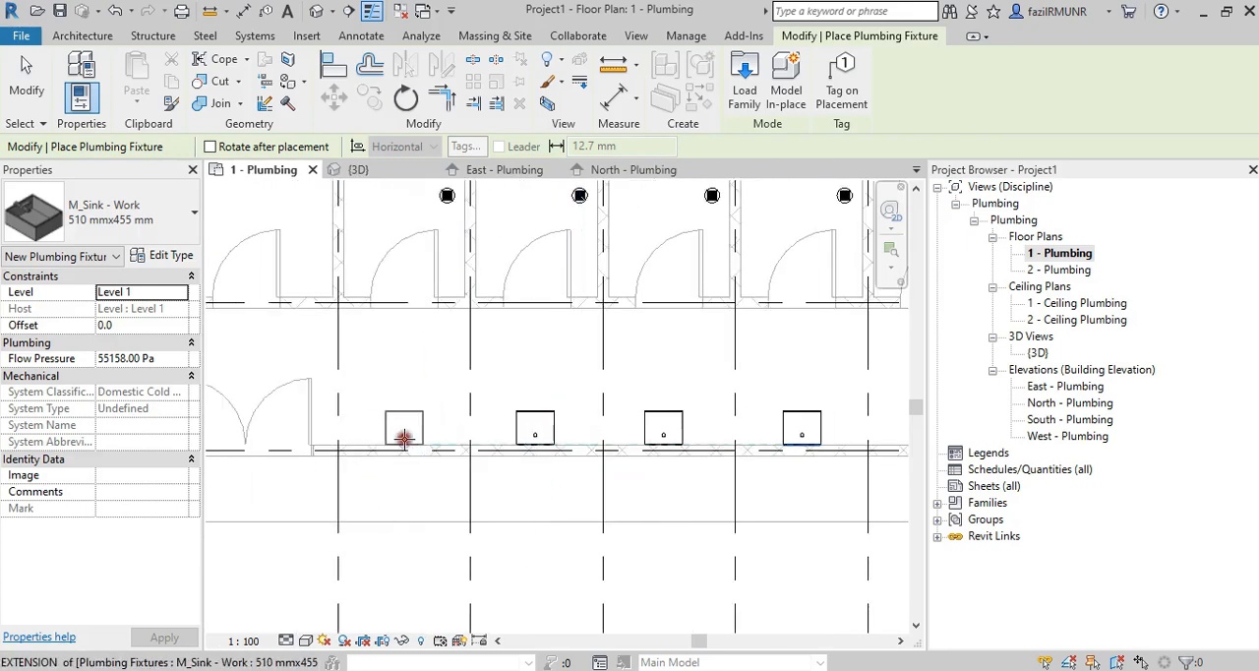
pyautogui.click(404, 440)
pyautogui.moveTo(720, 512); pyautogui.dragTo(588, 493, button='middle')
pyautogui.scroll(-2, 588, 494)
pyautogui.press('Escape')
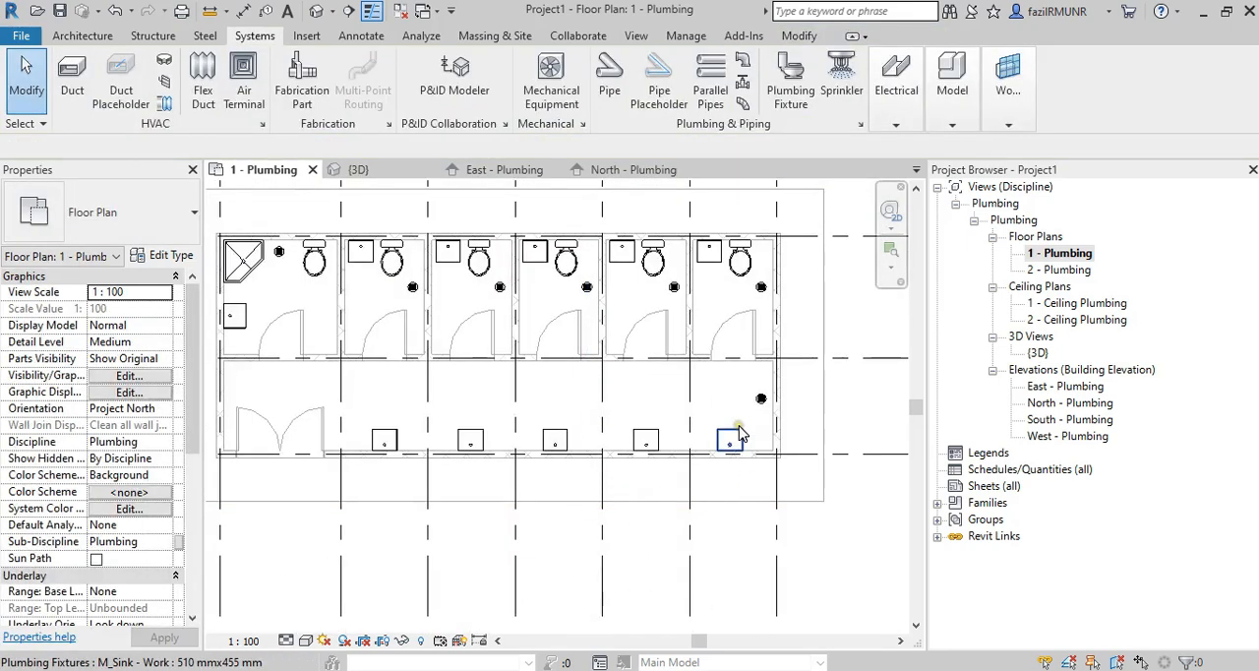
# Centre the second sink from the end wall between its grid lines using an aligned dimension with the EQ constraint.
pyautogui.scroll(2, 739, 433)
pyautogui.scroll(-2, 630, 404)
pyautogui.scroll(2, 580, 423)
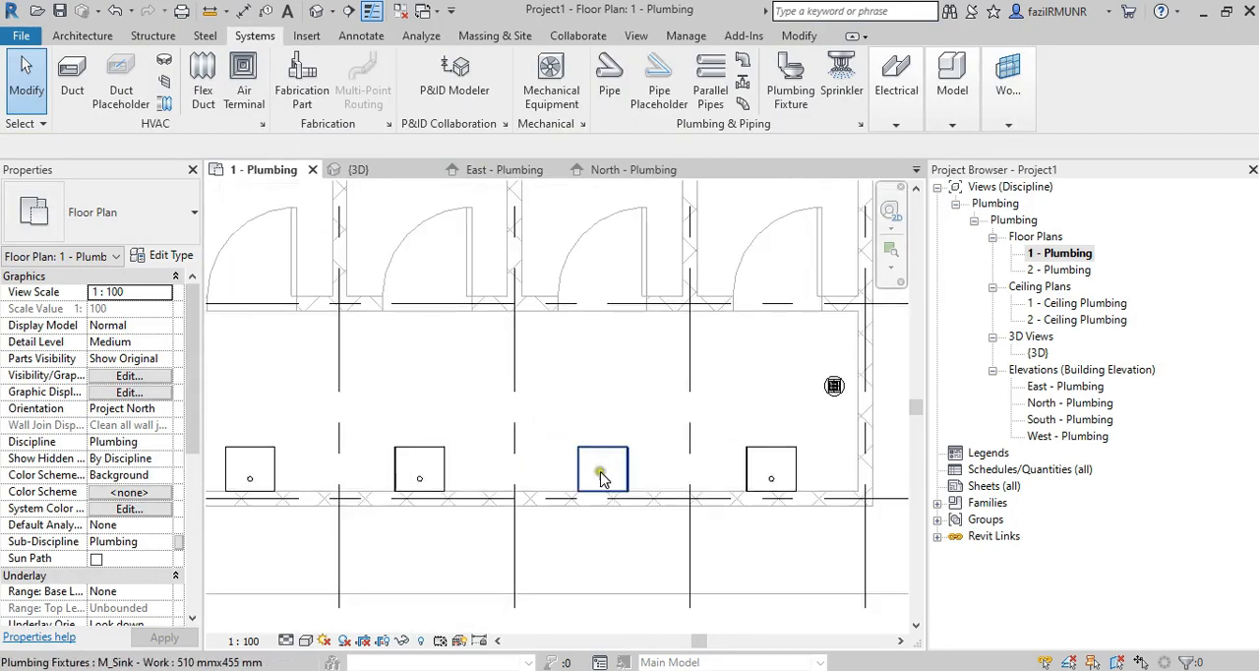
pyautogui.click(243, 11)
pyautogui.click(514, 393)
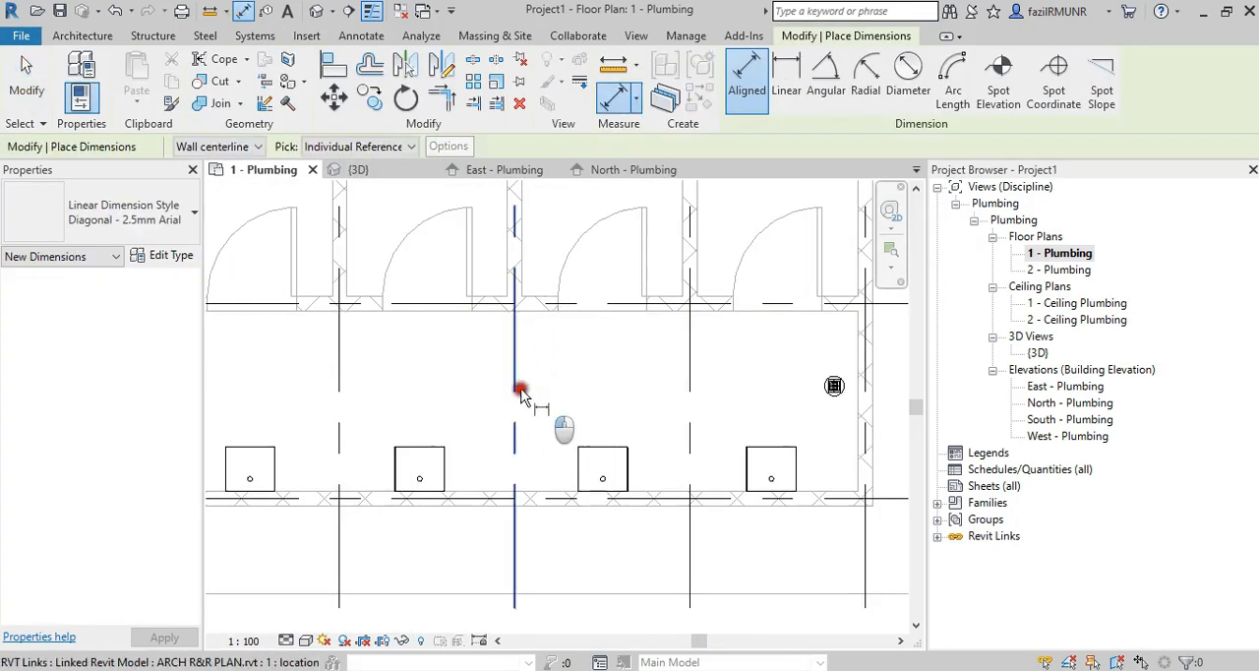
pyautogui.click(604, 472)
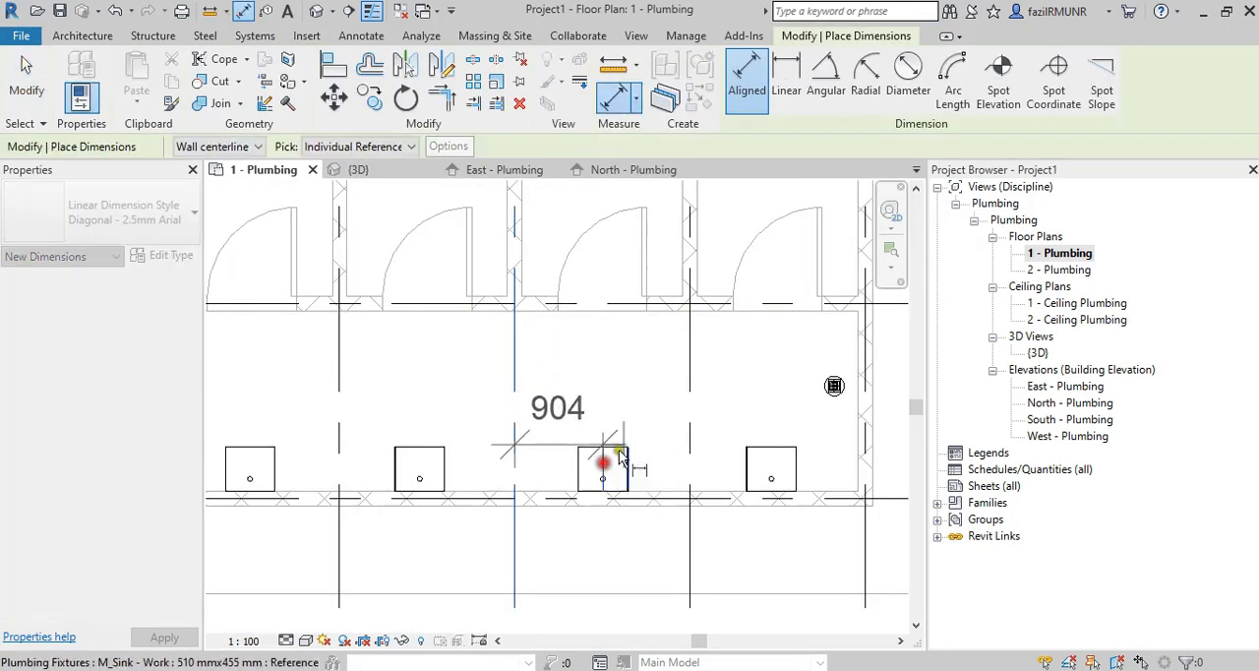
pyautogui.click(690, 398)
pyautogui.click(724, 391)
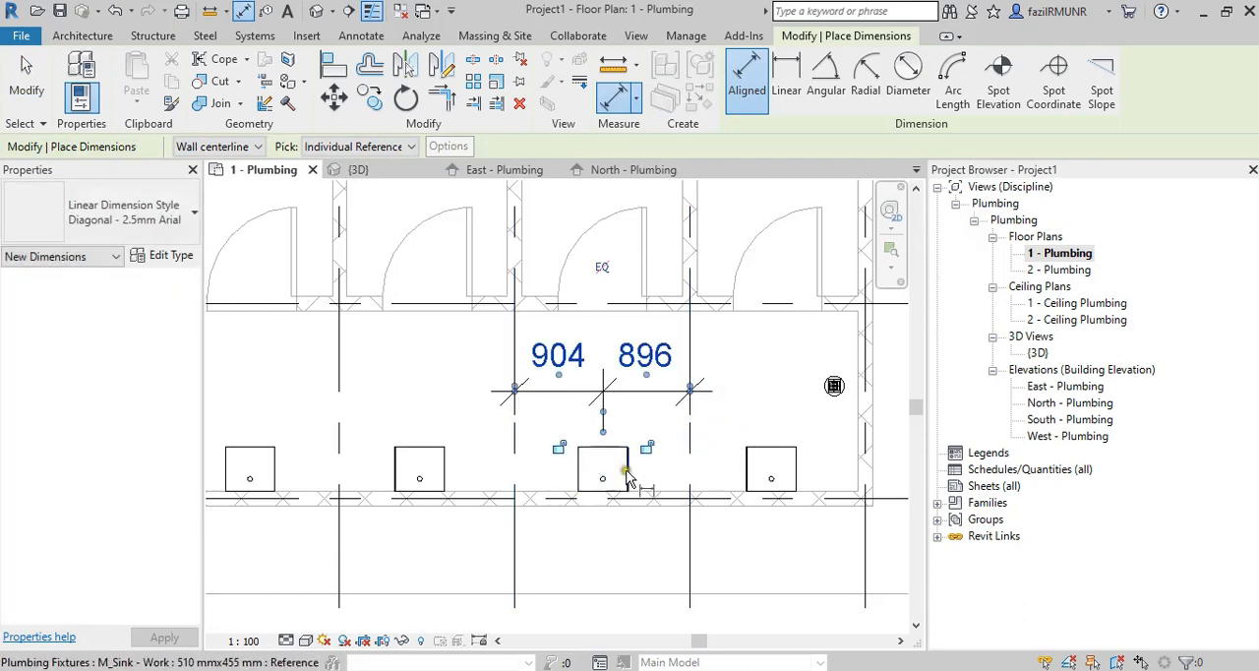
pyautogui.click(604, 267)
pyautogui.press('Escape')
# Delete the second sink's EQ dimension while leaving the elements constrained.
pyautogui.click(657, 393)
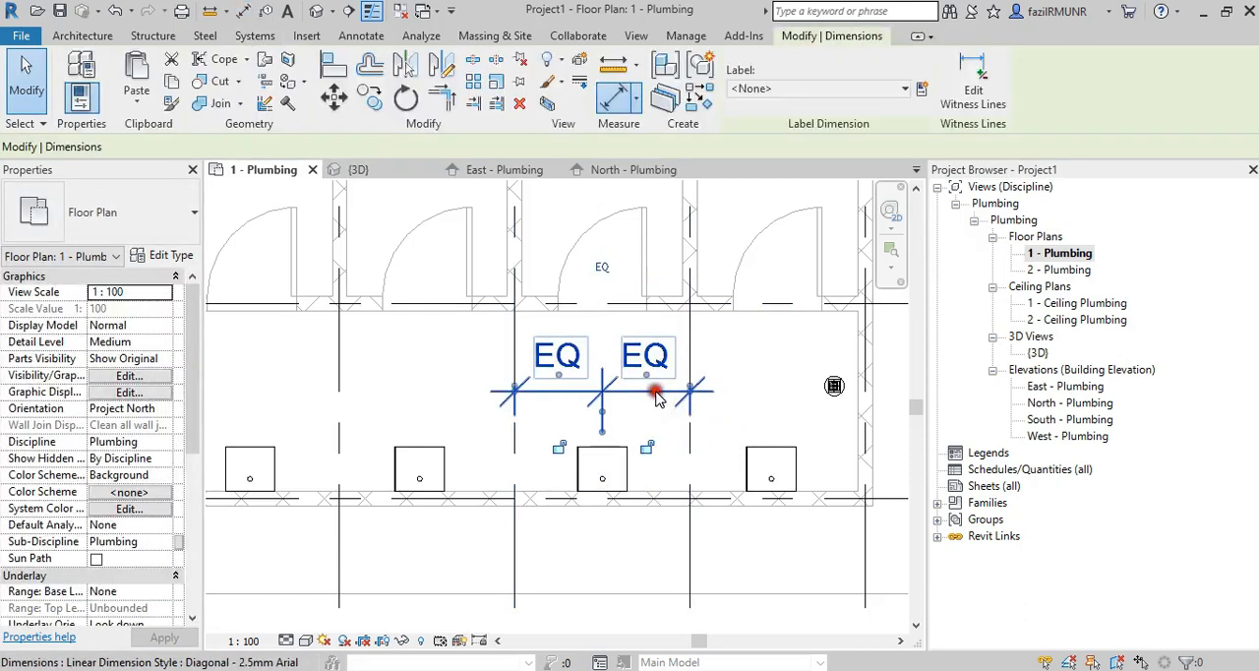
pyautogui.press('Delete')
pyautogui.click(1115, 647)
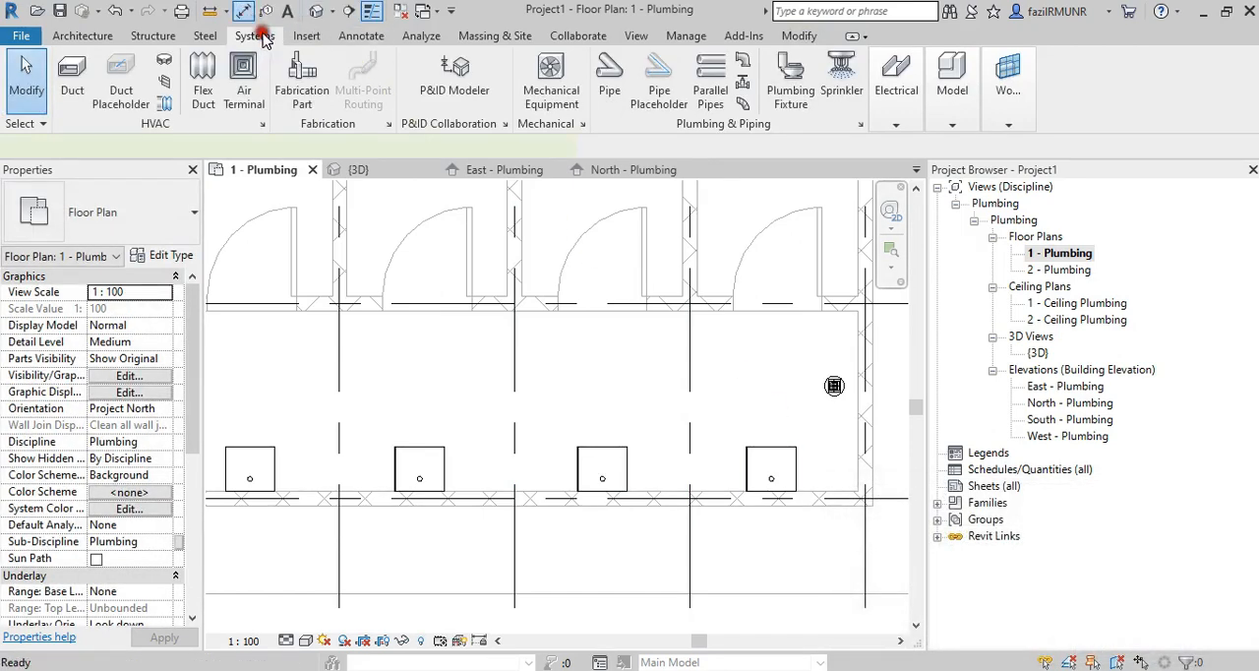
# Centre the third sink from the end wall between its neighbouring grid lines with an EQ-constrained aligned dimension.
pyautogui.click(515, 434)
pyautogui.click(420, 454)
pyautogui.click(340, 432)
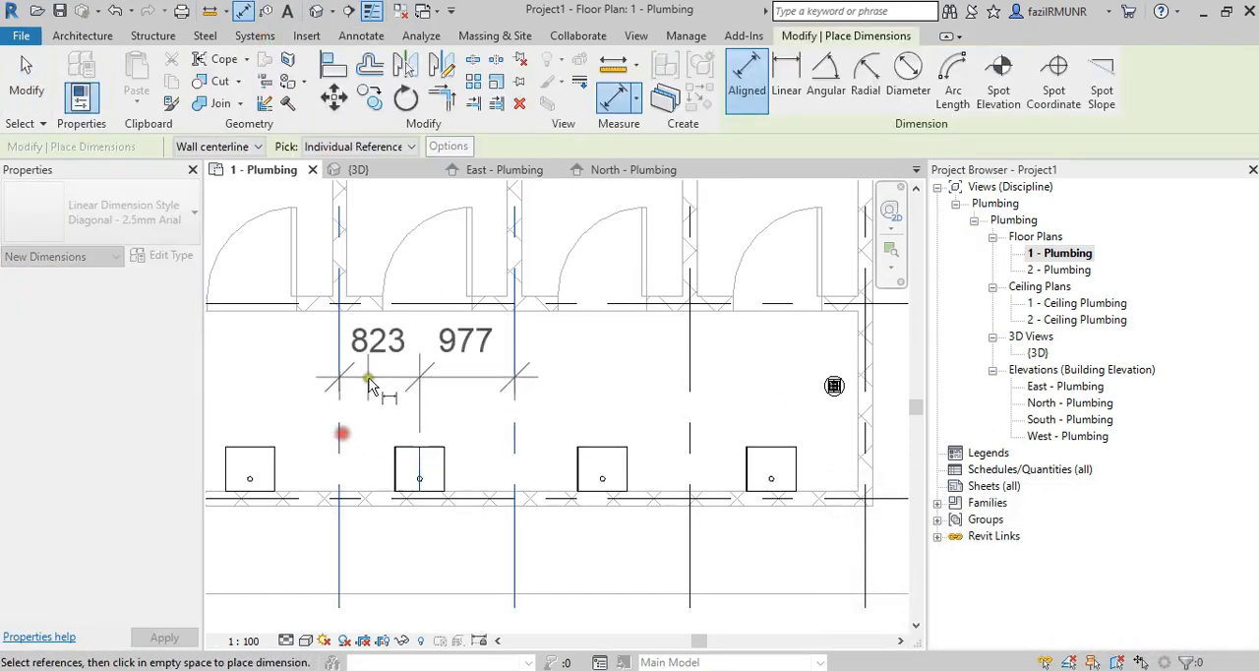
pyautogui.click(399, 379)
pyautogui.click(427, 252)
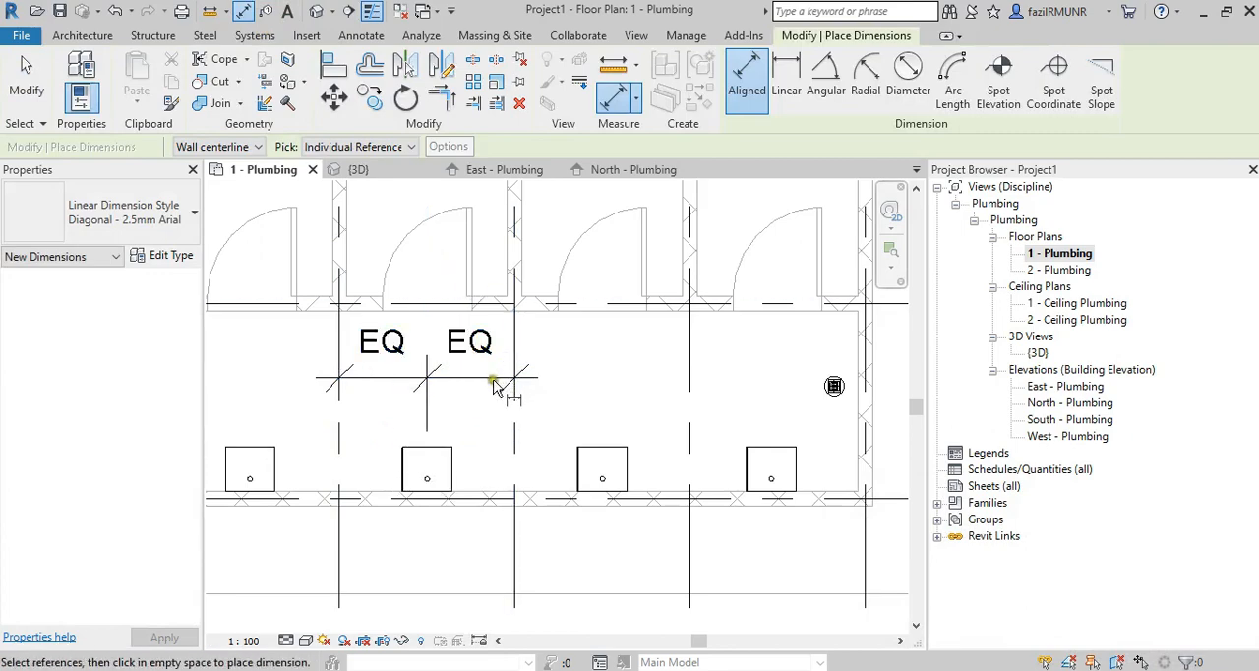
# Delete the EQ dimension above the third sink, keeping its constraint.
pyautogui.press('Escape')
pyautogui.click(494, 381)
pyautogui.press('Delete')
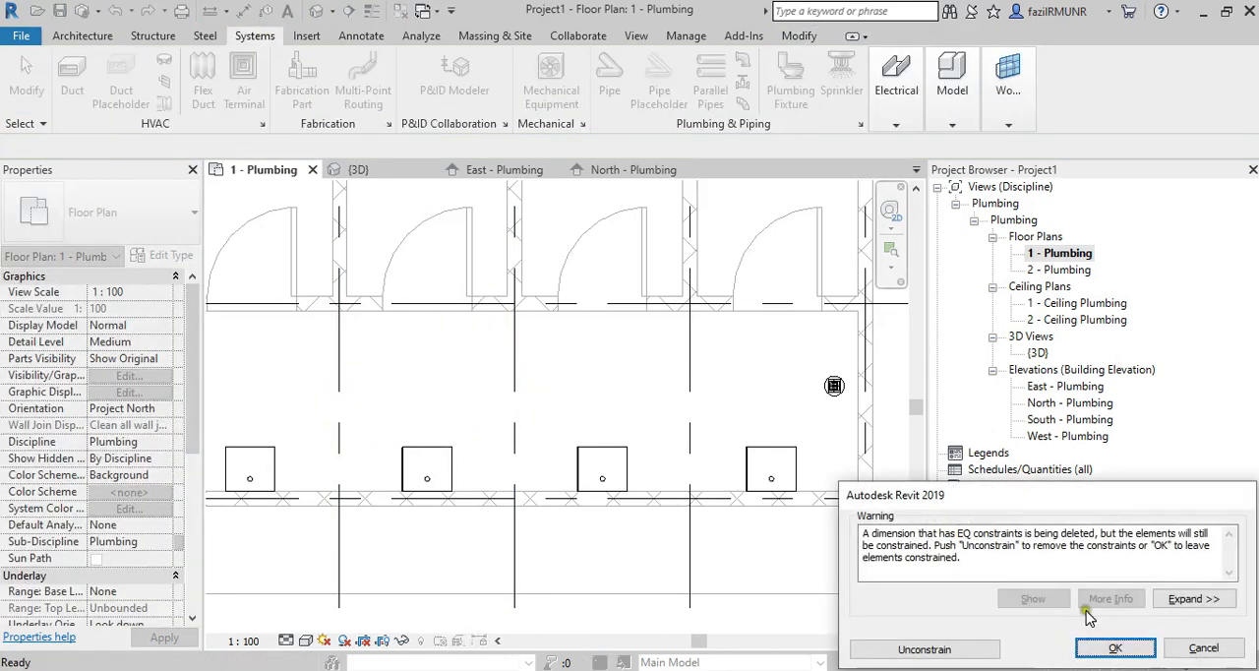
pyautogui.click(1115, 650)
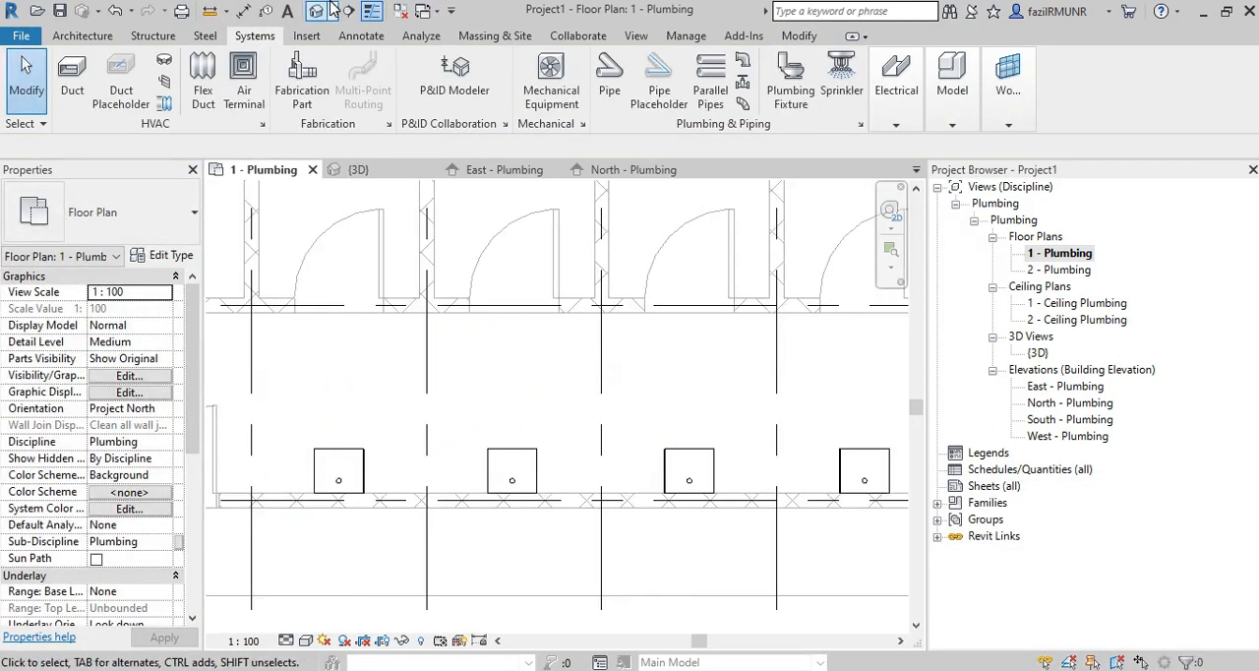
# Centre the two sinks nearest the double door between their grid lines using one EQ-constrained aligned dimension.
pyautogui.click(245, 11)
pyautogui.click(600, 407)
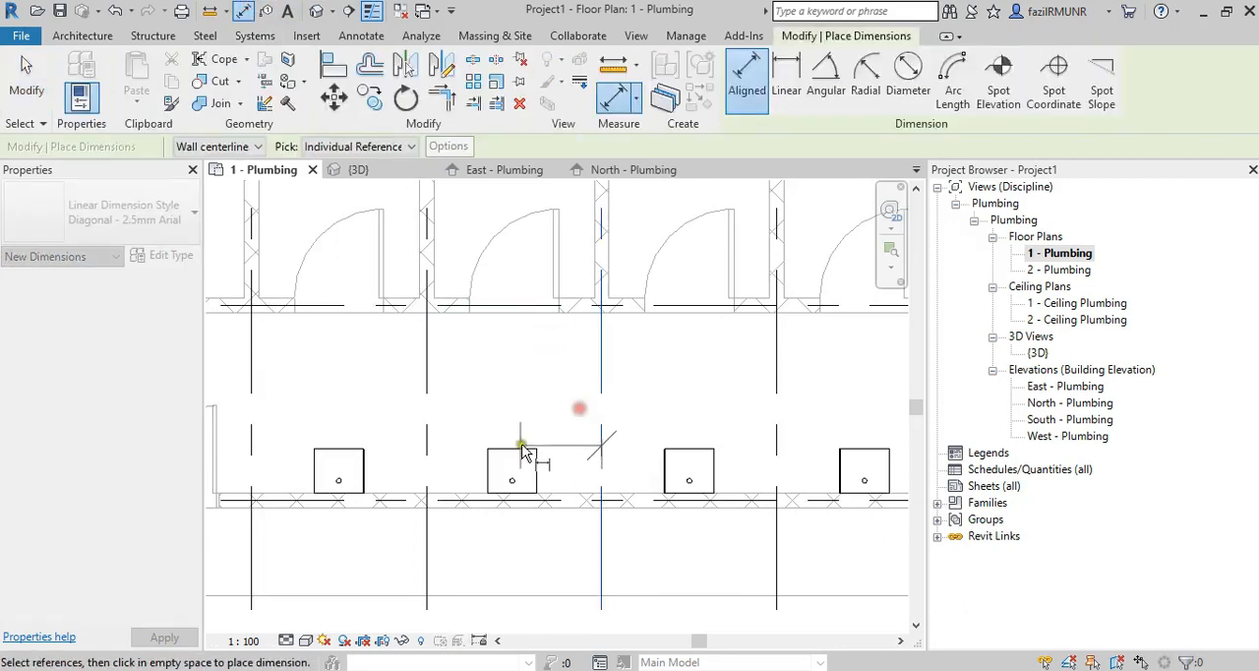
pyautogui.click(429, 433)
pyautogui.click(338, 462)
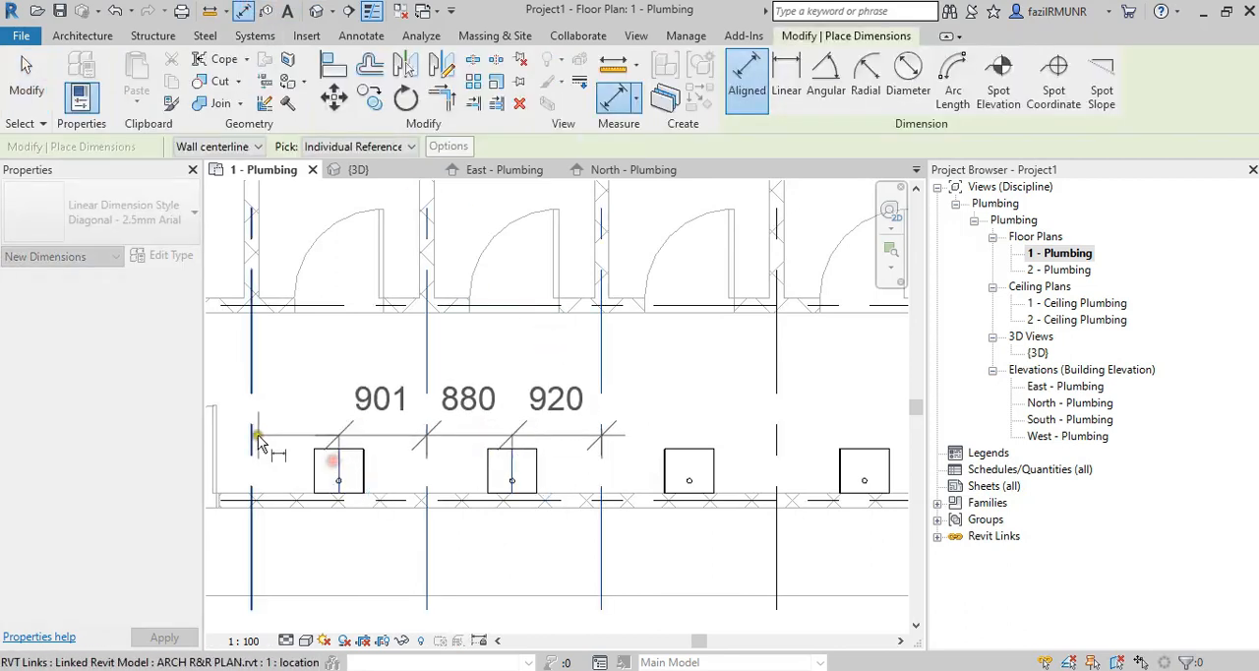
pyautogui.click(254, 433)
pyautogui.click(304, 388)
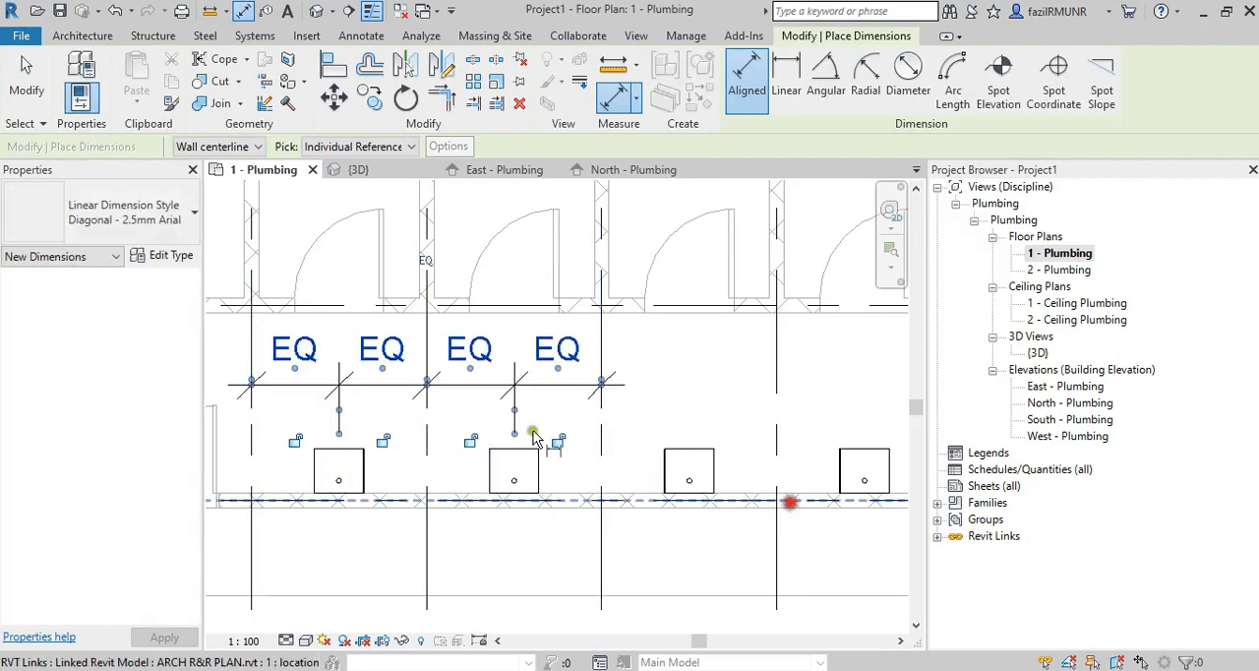
pyautogui.press('Escape')
pyautogui.press('Escape')
# Delete the EQ dimension spanning the two sinks nearest the double door, leaving the elements constrained.
pyautogui.click(550, 384)
pyautogui.press('Delete')
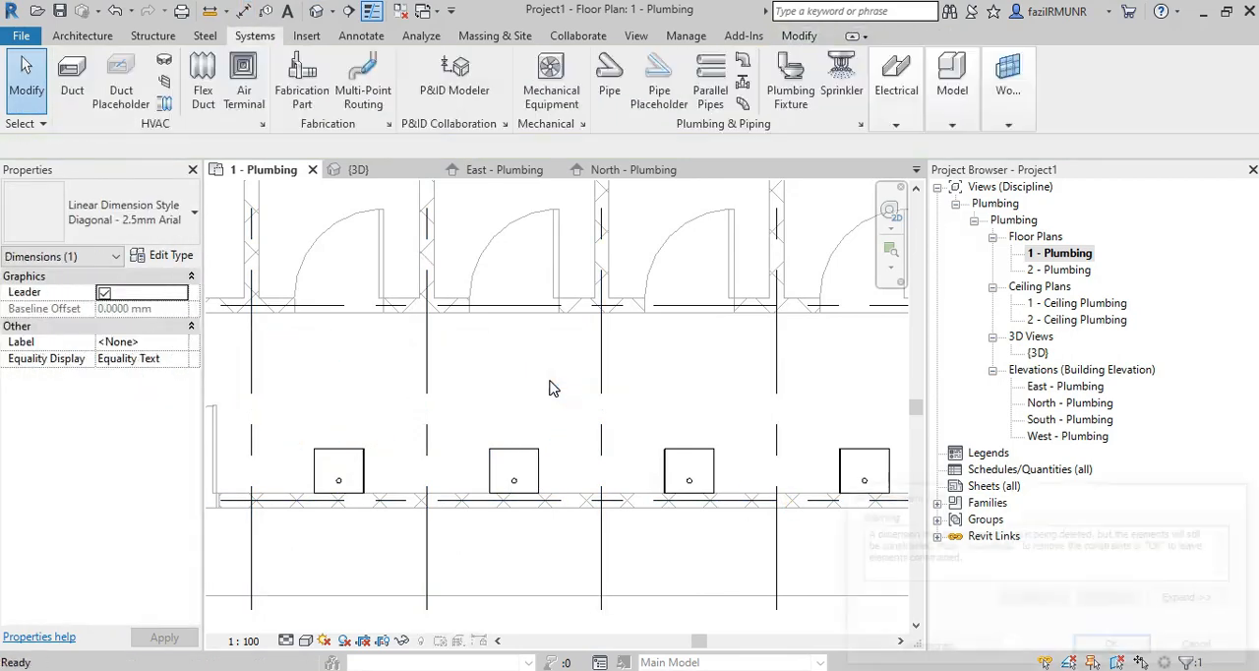
pyautogui.click(612, 360)
pyautogui.click(1138, 653)
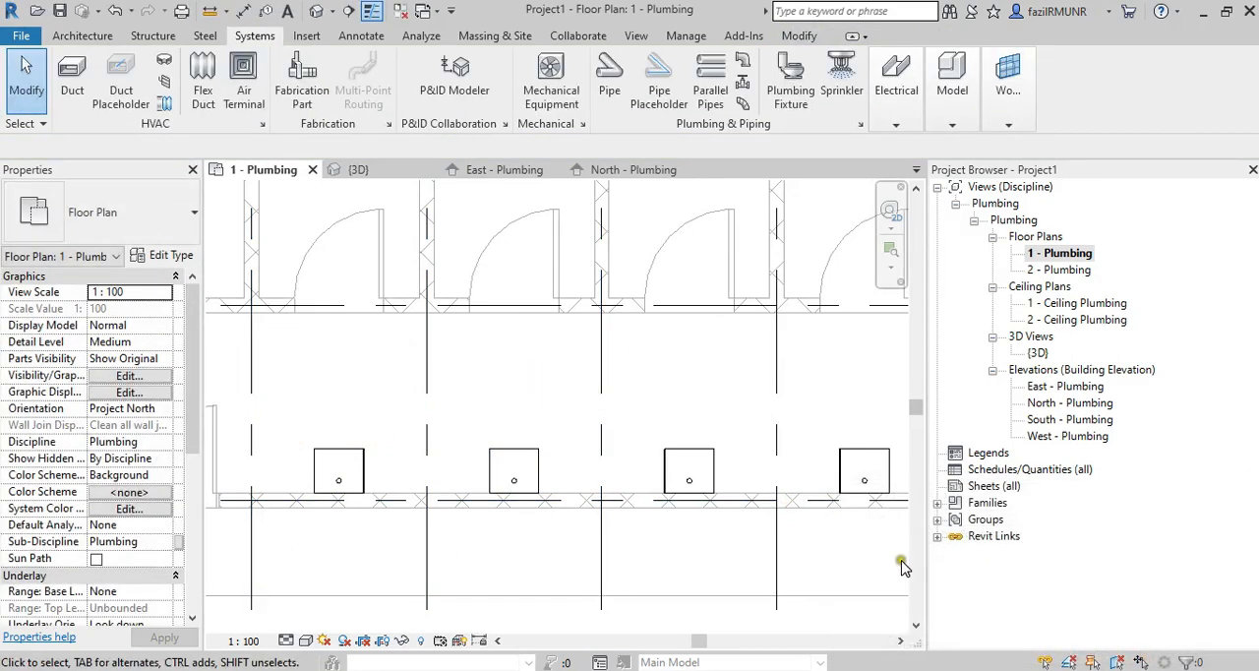
# Centre the sink next to the end wall between its two grid lines with an EQ-constrained aligned dimension.
pyautogui.scroll(-2, 553, 409)
pyautogui.moveTo(546, 421); pyautogui.dragTo(344, 393, button='middle')
pyautogui.scroll(2, 627, 408)
pyautogui.moveTo(536, 302); pyautogui.dragTo(536, 336, button='middle')
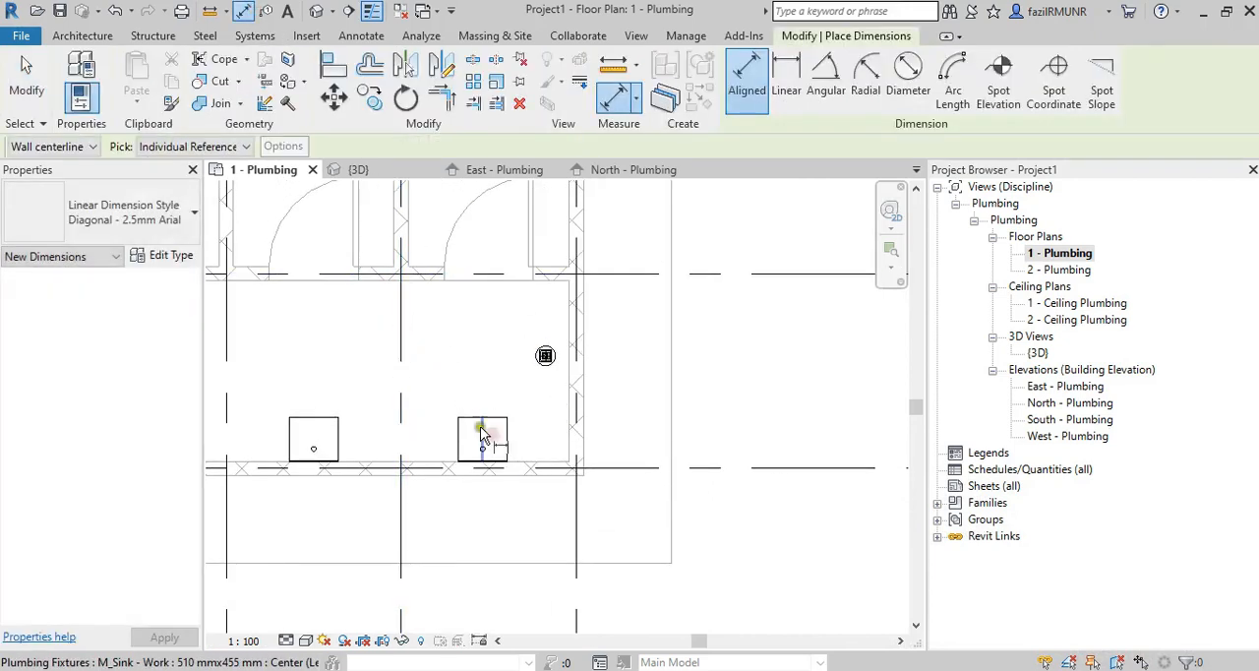
pyautogui.click(404, 368)
pyautogui.click(480, 424)
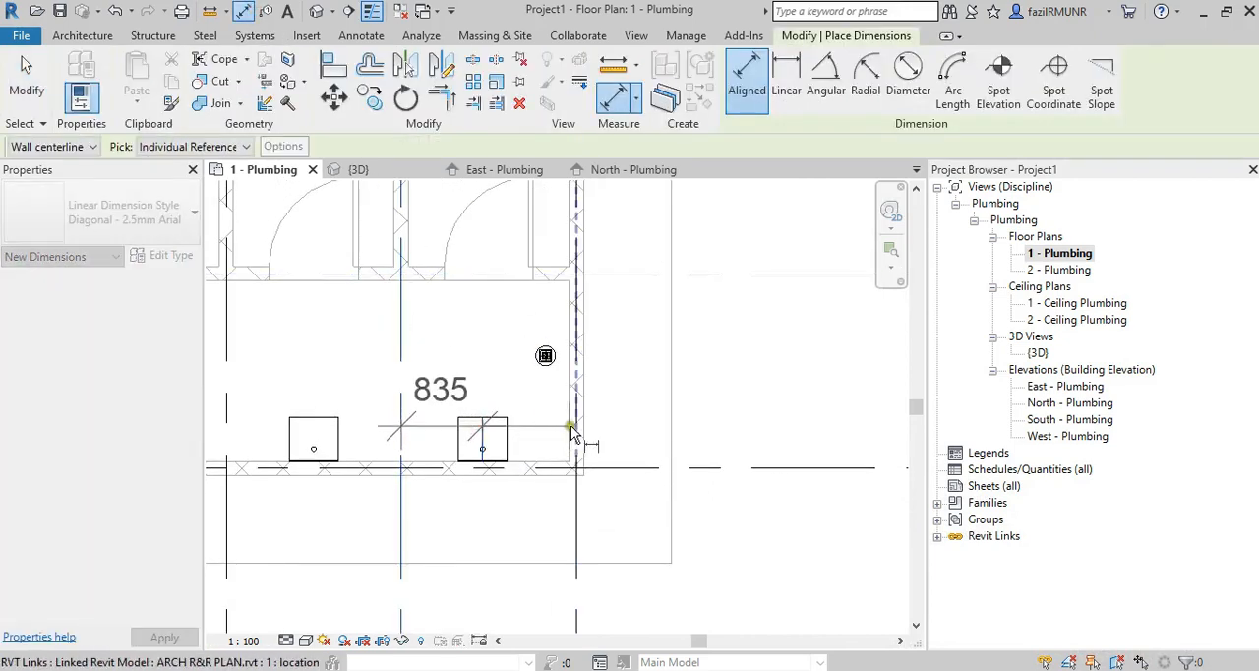
pyautogui.click(576, 432)
pyautogui.click(644, 370)
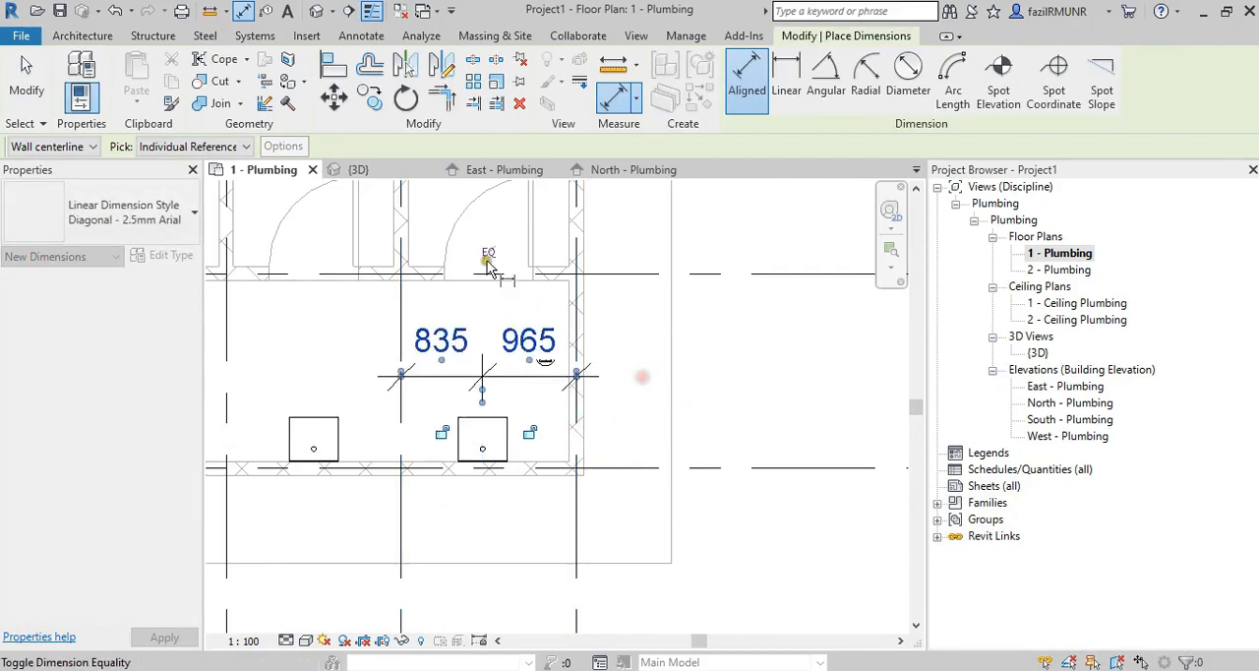
pyautogui.click(484, 254)
pyautogui.press('Escape')
pyautogui.press('Escape')
# Delete the end-wall sink's EQ dimension while keeping its constraint.
pyautogui.click(483, 374)
pyautogui.press('Delete')
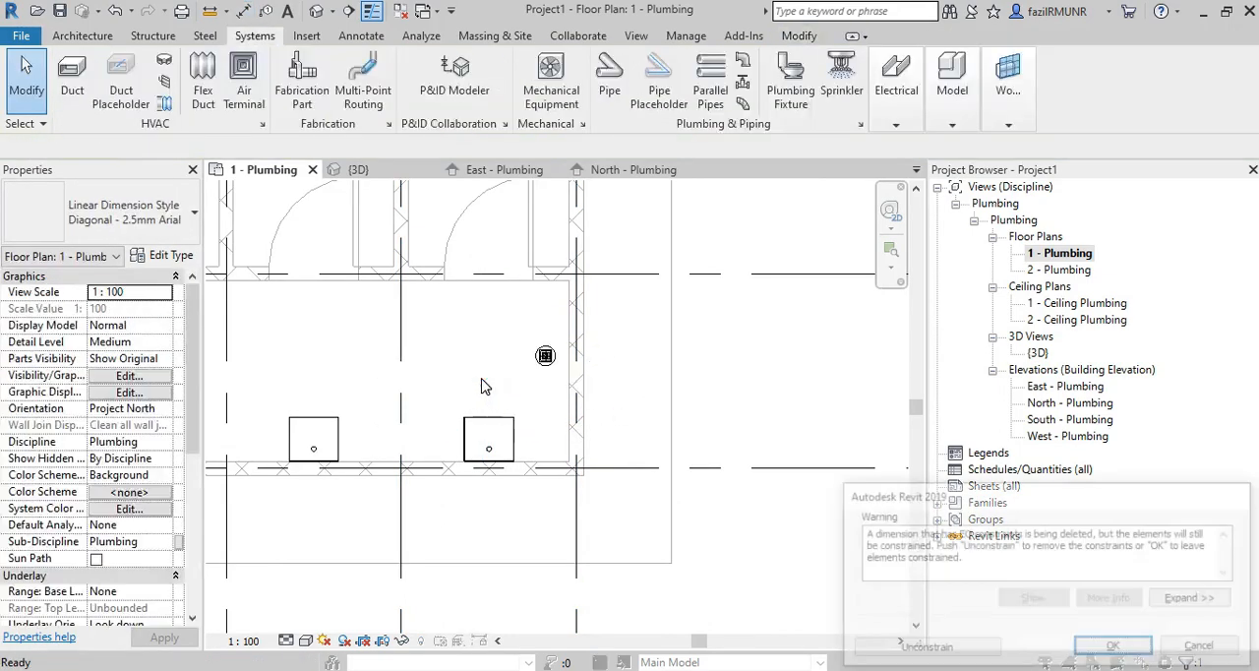
pyautogui.click(1150, 651)
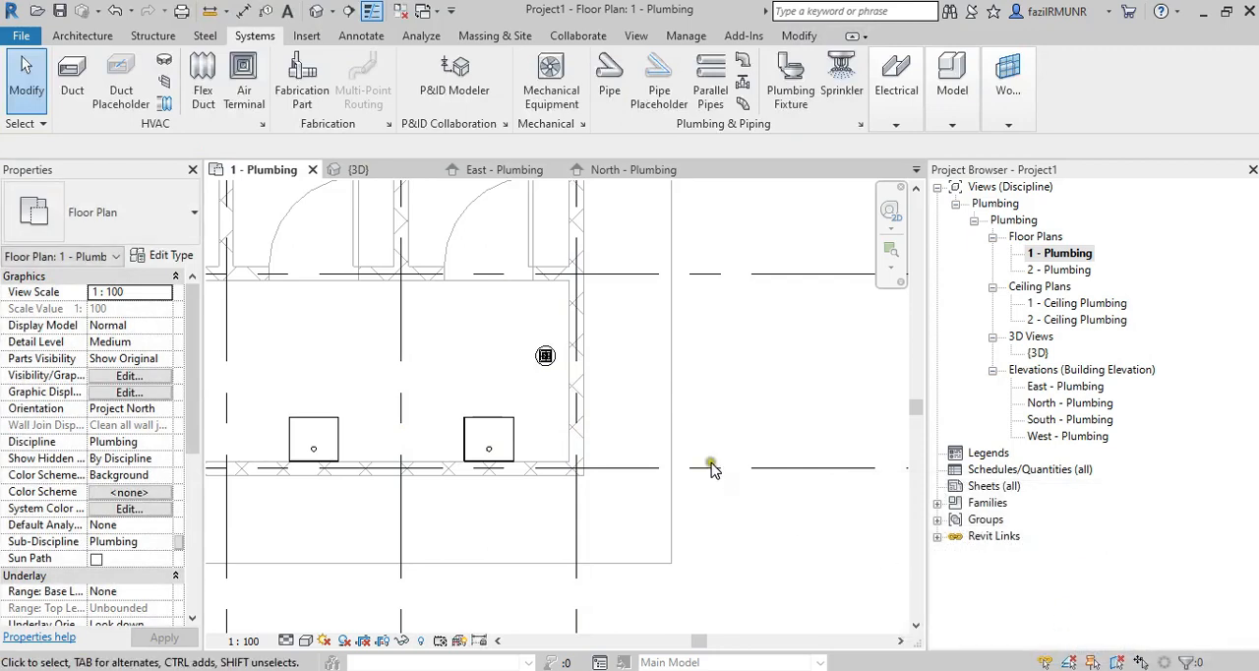
# Examine the sink layout in the floor plan and the common-area sinks' mounting height in the {3D} view.
pyautogui.scroll(-5, 627, 391)
pyautogui.scroll(4, 600, 418)
pyautogui.scroll(-4, 633, 379)
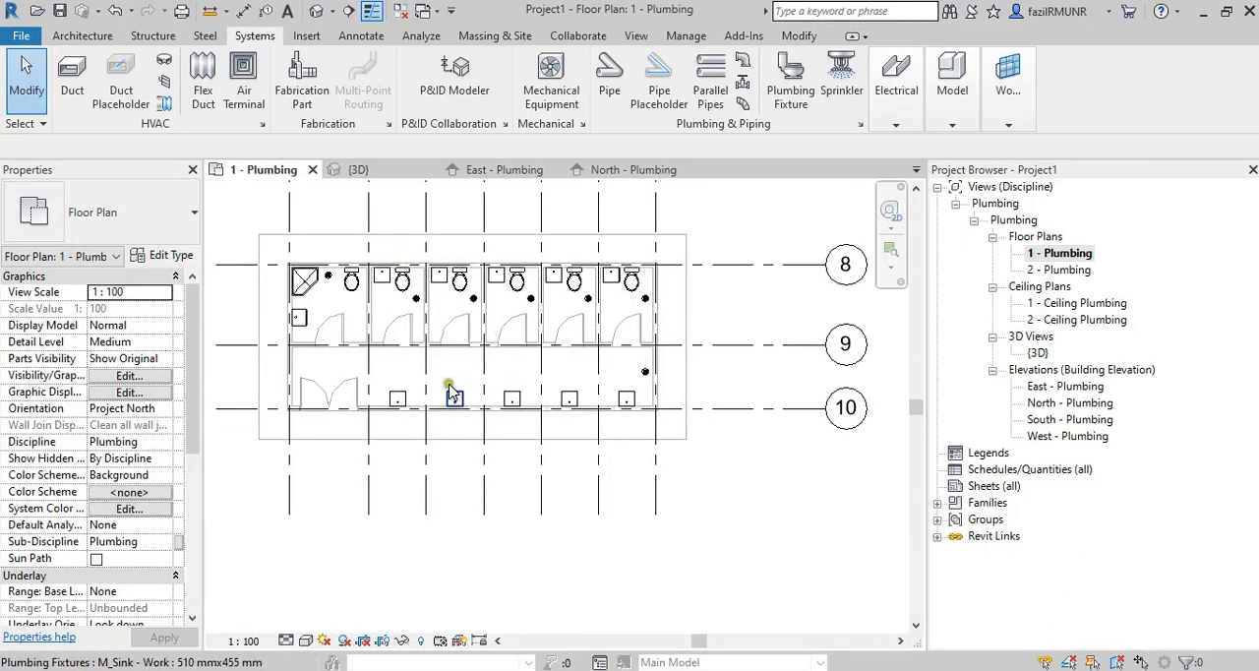
pyautogui.scroll(3, 398, 405)
pyautogui.scroll(-3, 394, 392)
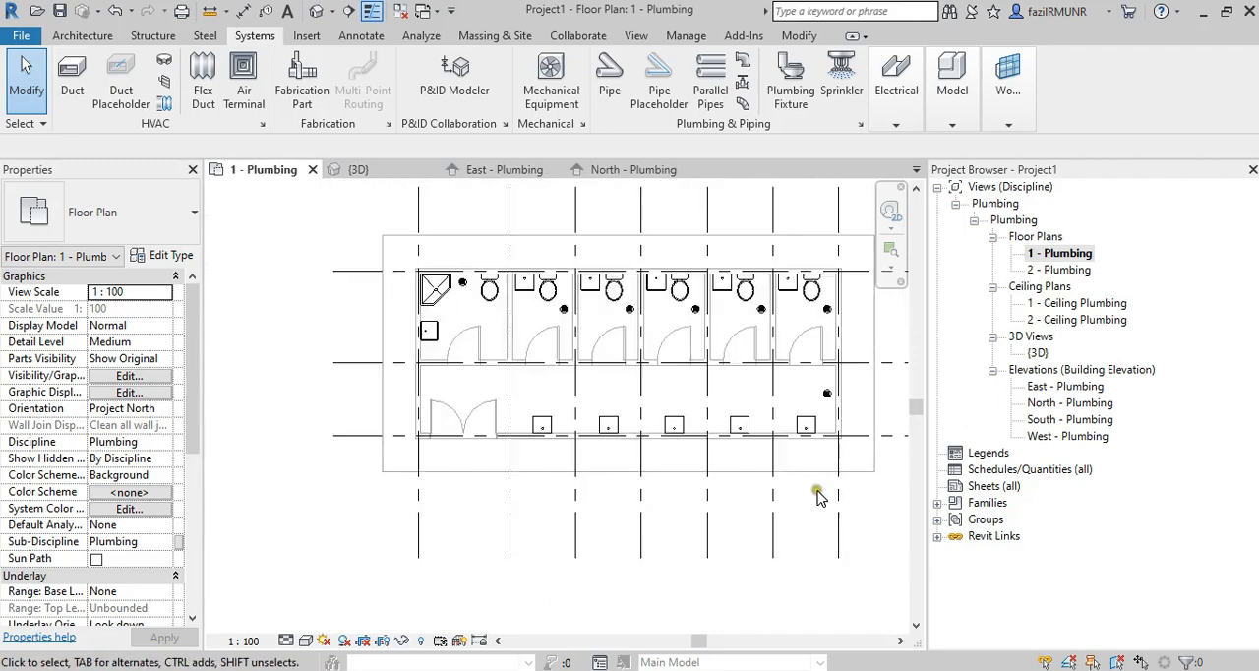
pyautogui.scroll(-1, 815, 416)
pyautogui.doubleClick(1038, 353)
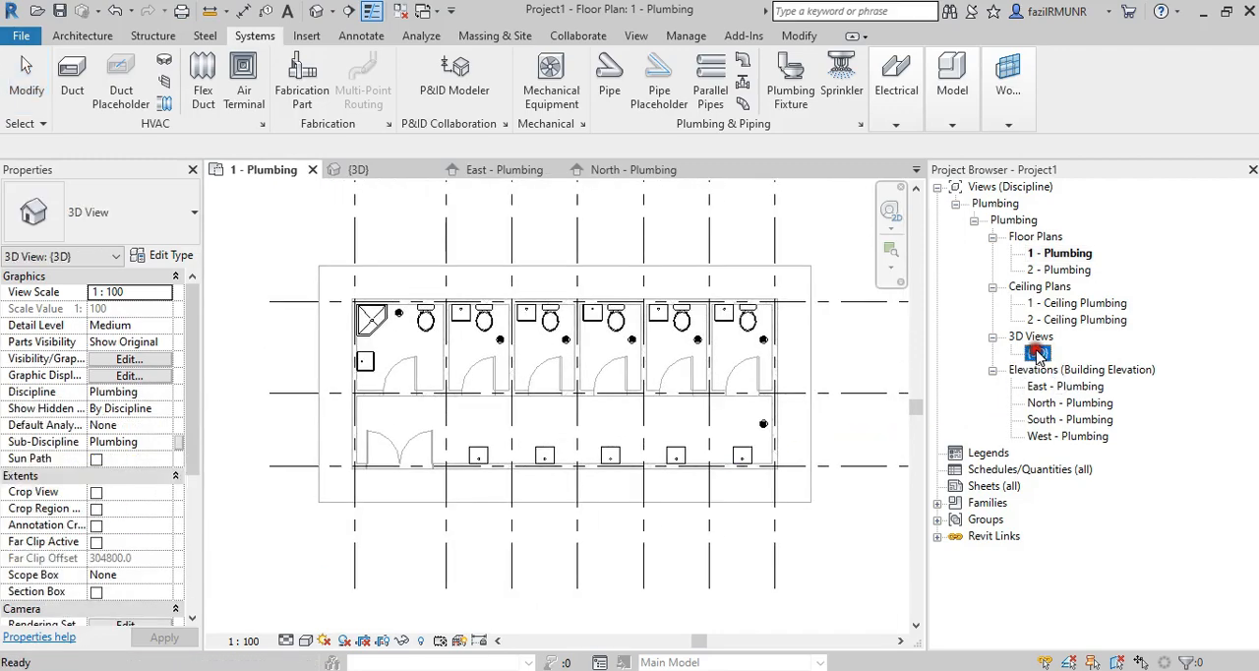
pyautogui.moveTo(639, 364)
pyautogui.keyDown('shift'); pyautogui.mouseDown(button='middle')
pyautogui.moveTo(548, 423)
pyautogui.moveTo(374, 439)
pyautogui.mouseUp(button='middle'); pyautogui.keyUp('shift')
pyautogui.click(356, 443)
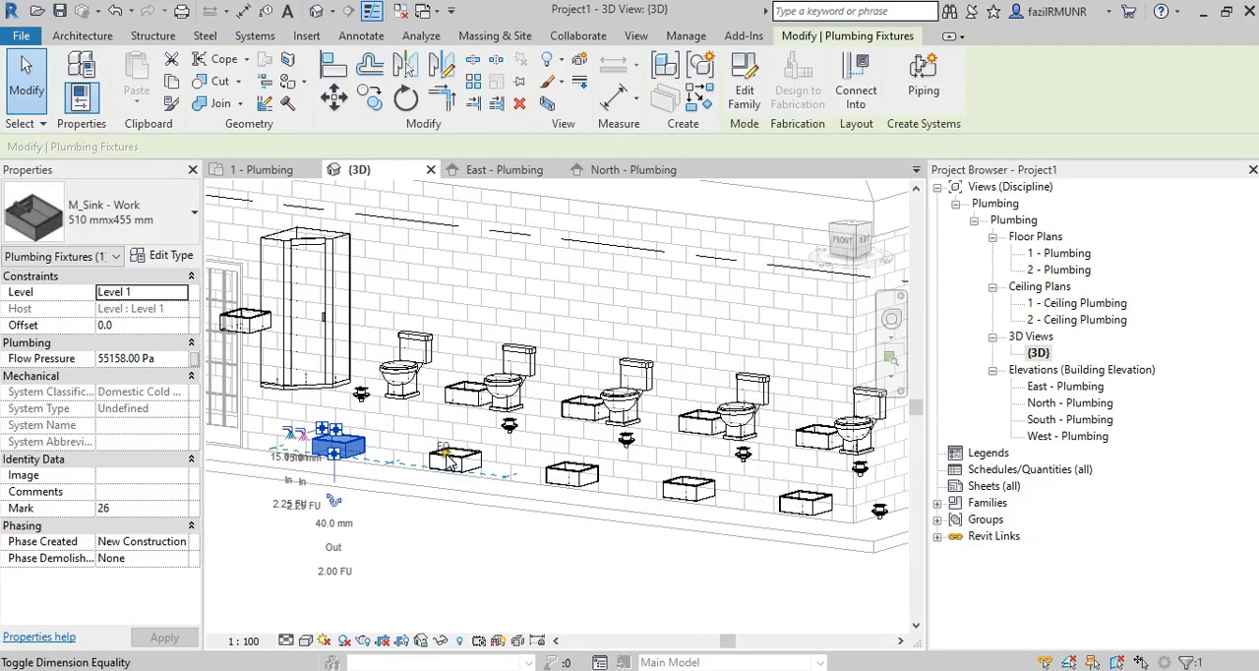
pyautogui.scroll(-3, 526, 458)
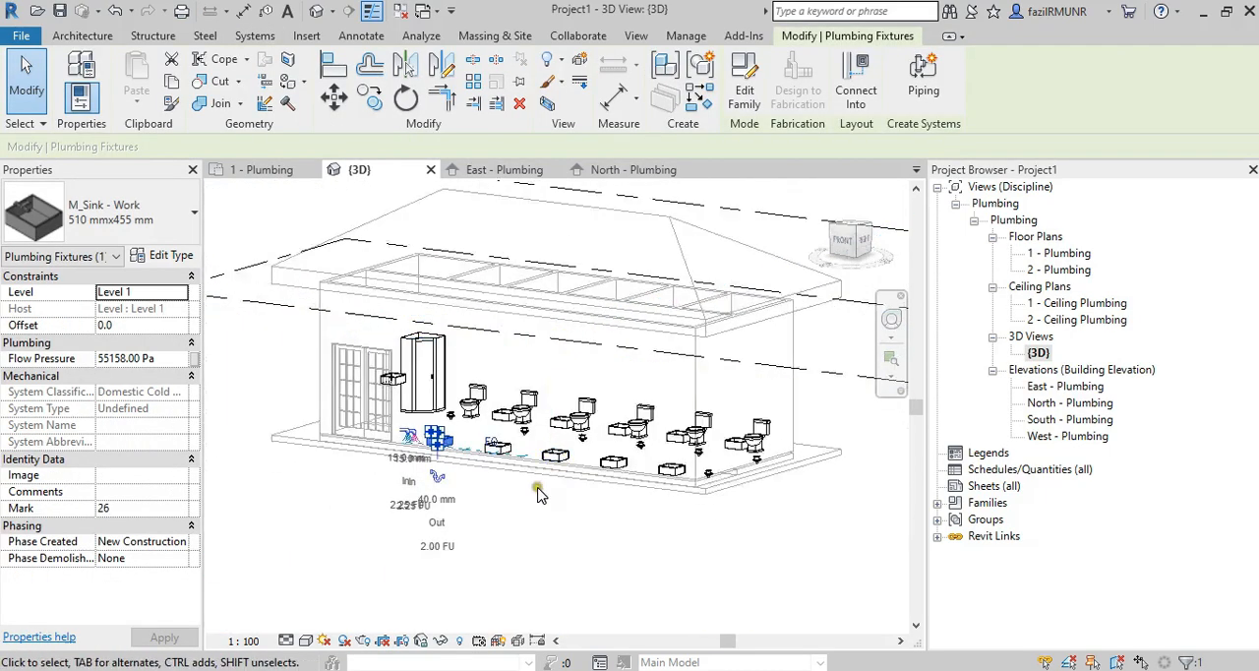
# Select the five cubicle sinks and five common-area sinks in the 3D view and set their offset to 900.
pyautogui.keyDown('shift'); pyautogui.moveTo(540, 491); pyautogui.dragTo(614, 517, button='middle'); pyautogui.keyUp('shift')
pyautogui.moveTo(375, 267); pyautogui.dragTo(819, 521)
pyautogui.press('Escape')
pyautogui.scroll(3, 715, 390)
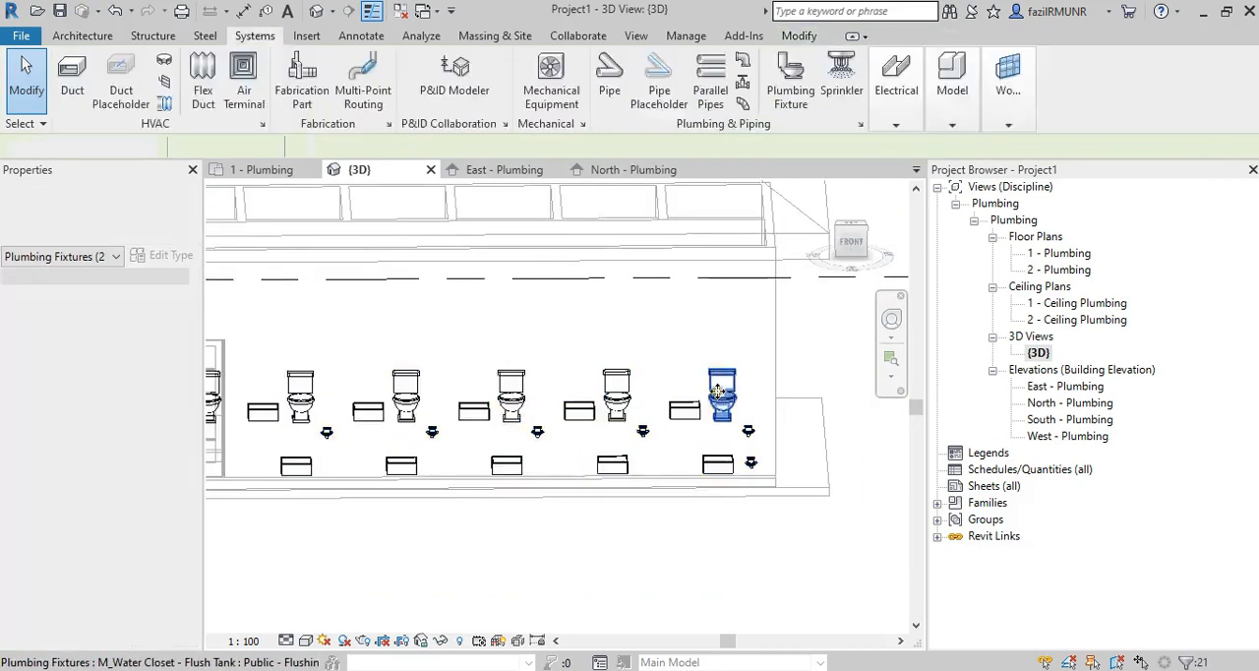
pyautogui.click(673, 414)
pyautogui.keyDown('ctrl'); pyautogui.click(718, 464); pyautogui.keyUp('ctrl')
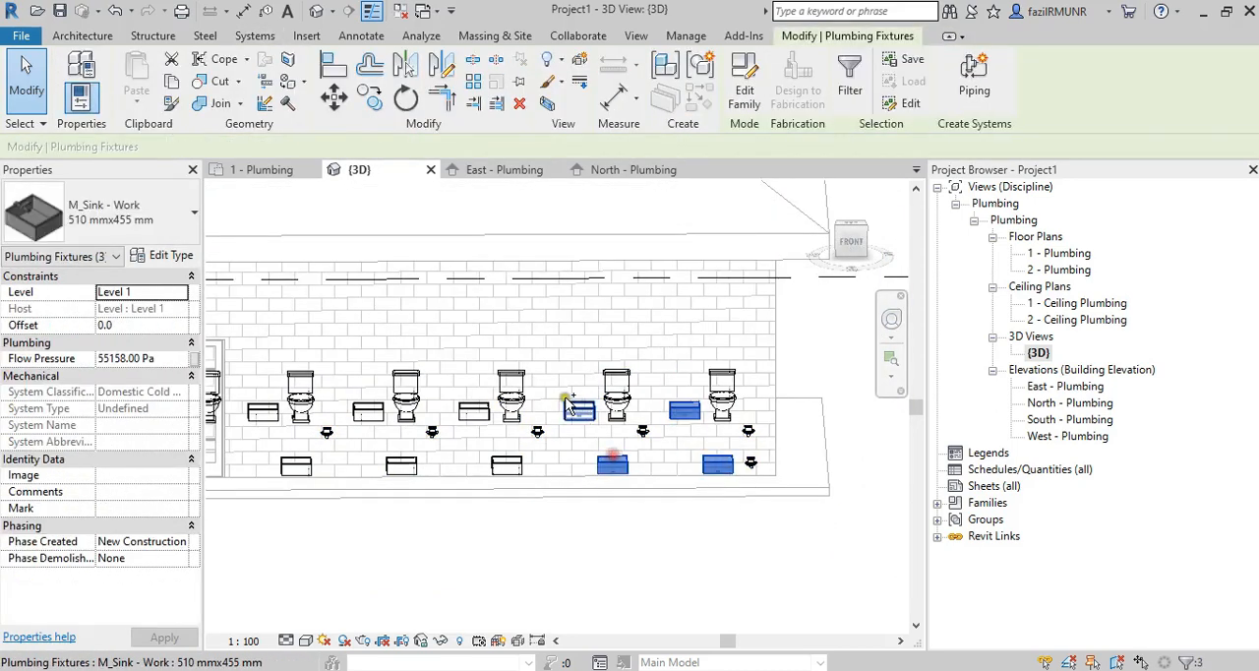
pyautogui.keyDown('ctrl'); pyautogui.click(506, 464); pyautogui.keyUp('ctrl')
pyautogui.keyDown('ctrl'); pyautogui.click(473, 413); pyautogui.keyUp('ctrl')
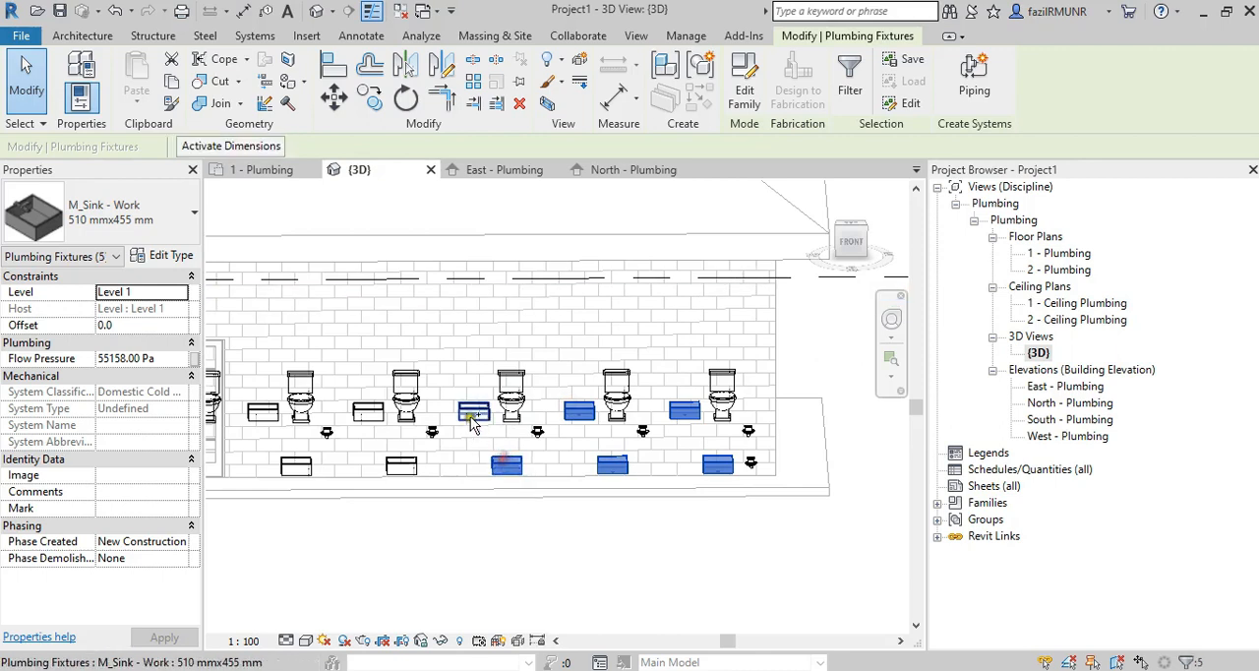
pyautogui.keyDown('ctrl'); pyautogui.click(401, 466); pyautogui.keyUp('ctrl')
pyautogui.keyDown('ctrl'); pyautogui.click(367, 411); pyautogui.keyUp('ctrl')
pyautogui.keyDown('ctrl'); pyautogui.click(296, 466); pyautogui.keyUp('ctrl')
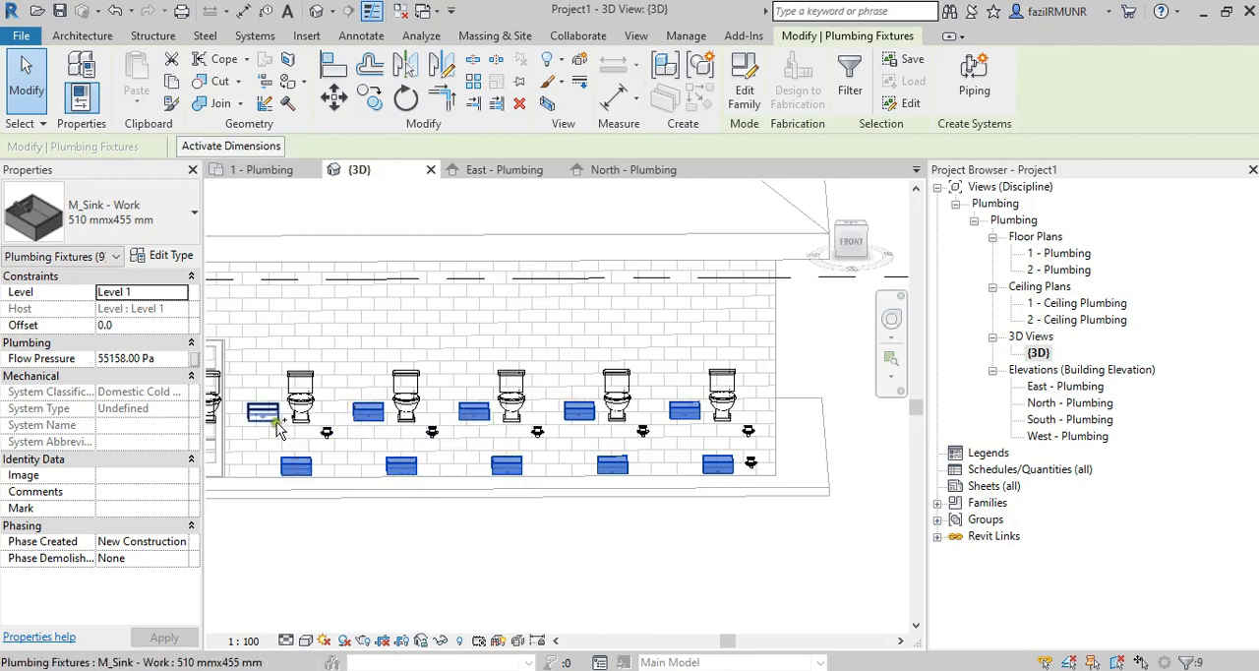
pyautogui.keyDown('ctrl'); pyautogui.click(277, 420); pyautogui.keyUp('ctrl')
pyautogui.click(181, 327)
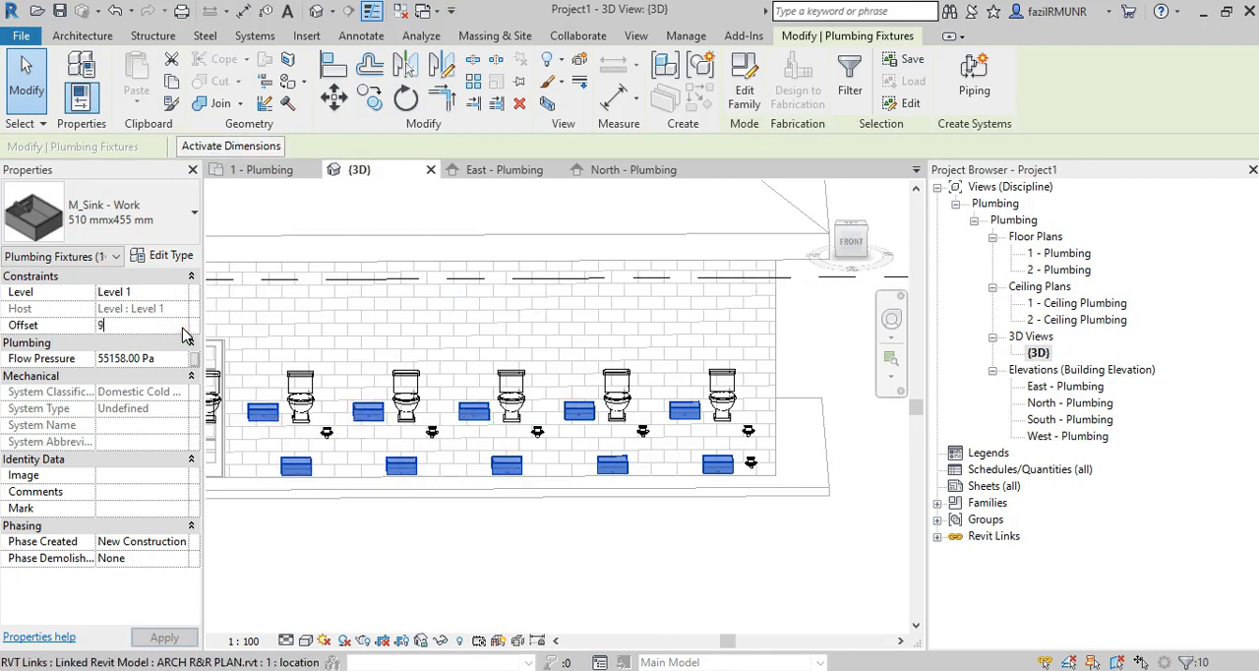
pyautogui.click(591, 306)
# Check the sinks' height in the 3D view and the linked and project levels in the East - Plumbing elevation.
pyautogui.scroll(-2, 586, 525)
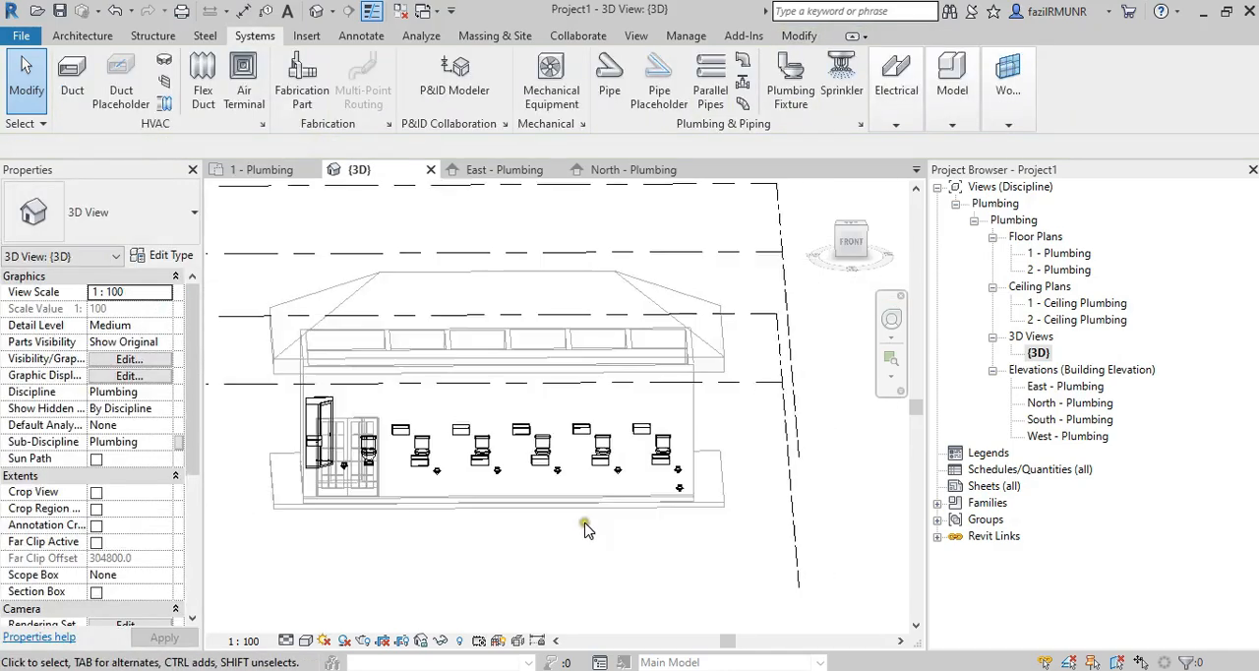
pyautogui.moveTo(586, 524)
pyautogui.keyDown('shift'); pyautogui.mouseDown(button='middle')
pyautogui.moveTo(404, 582)
pyautogui.moveTo(579, 590)
pyautogui.moveTo(571, 561)
pyautogui.moveTo(523, 564)
pyautogui.moveTo(522, 590)
pyautogui.moveTo(562, 590)
pyautogui.moveTo(610, 519)
pyautogui.moveTo(550, 531)
pyautogui.moveTo(612, 500)
pyautogui.mouseUp(button='middle'); pyautogui.keyUp('shift')
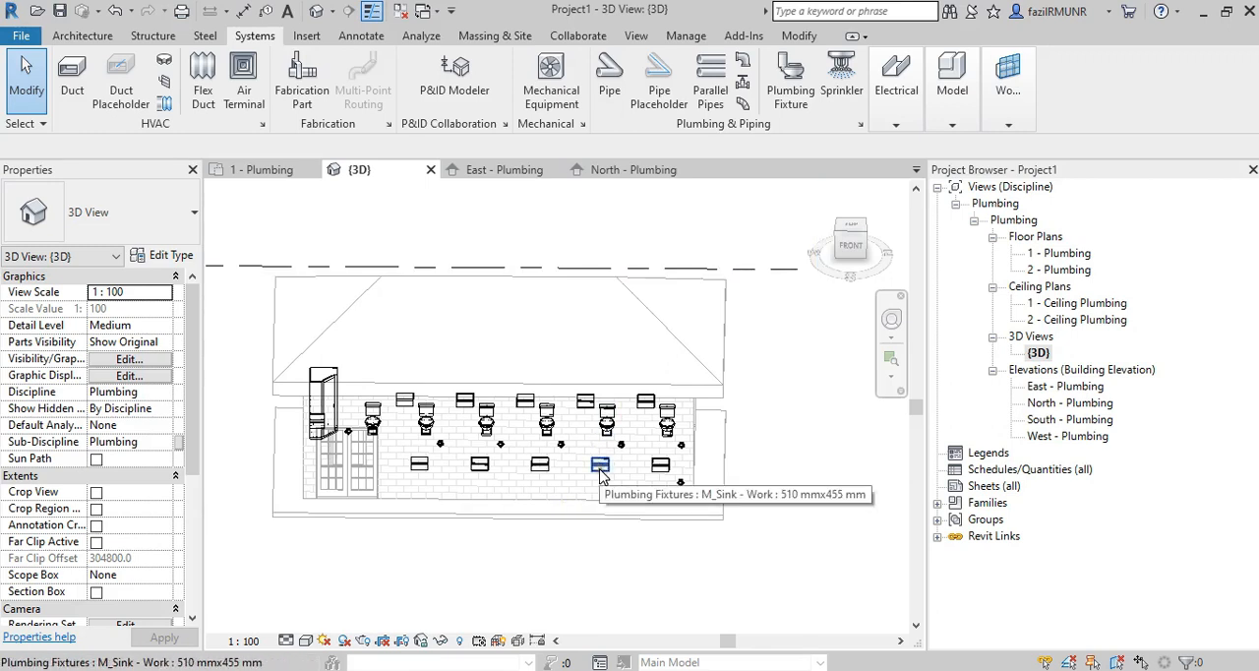
pyautogui.doubleClick(1023, 387)
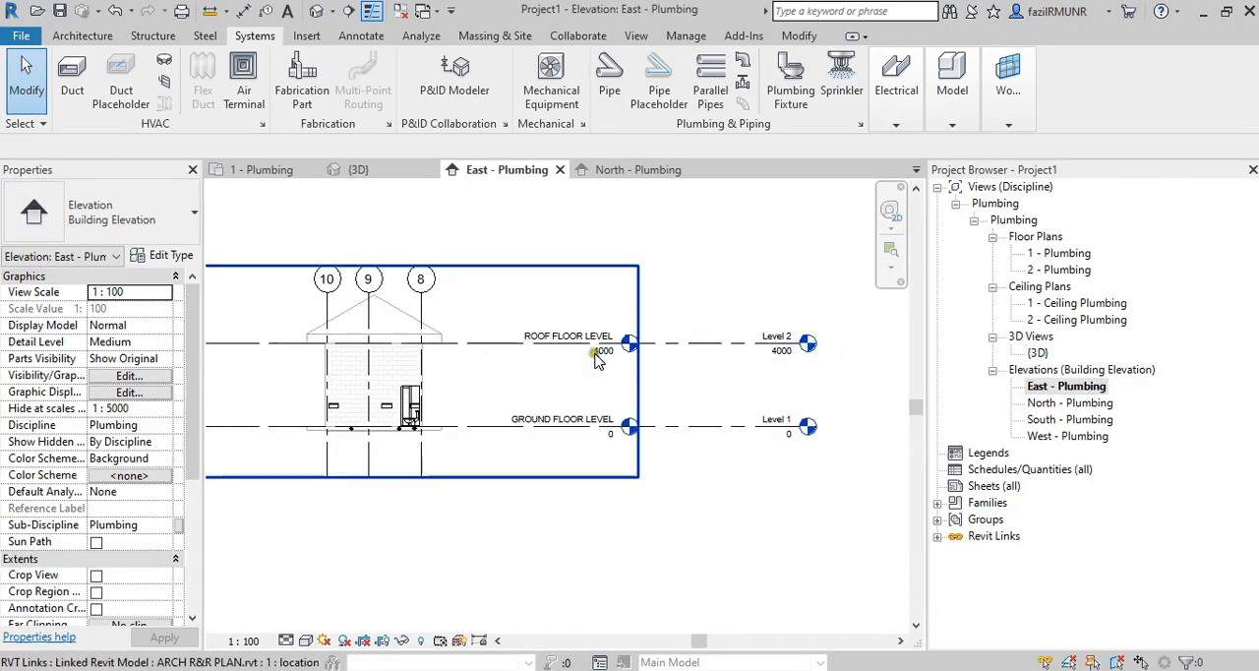
pyautogui.click(619, 383)
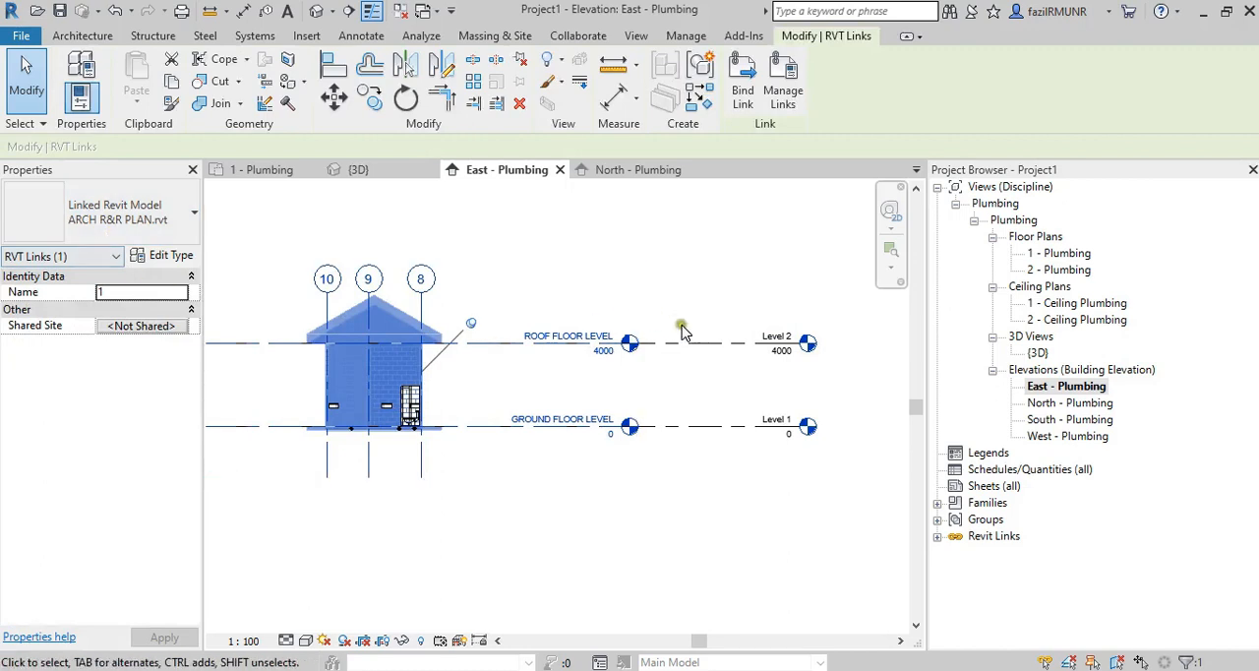
pyautogui.click(786, 345)
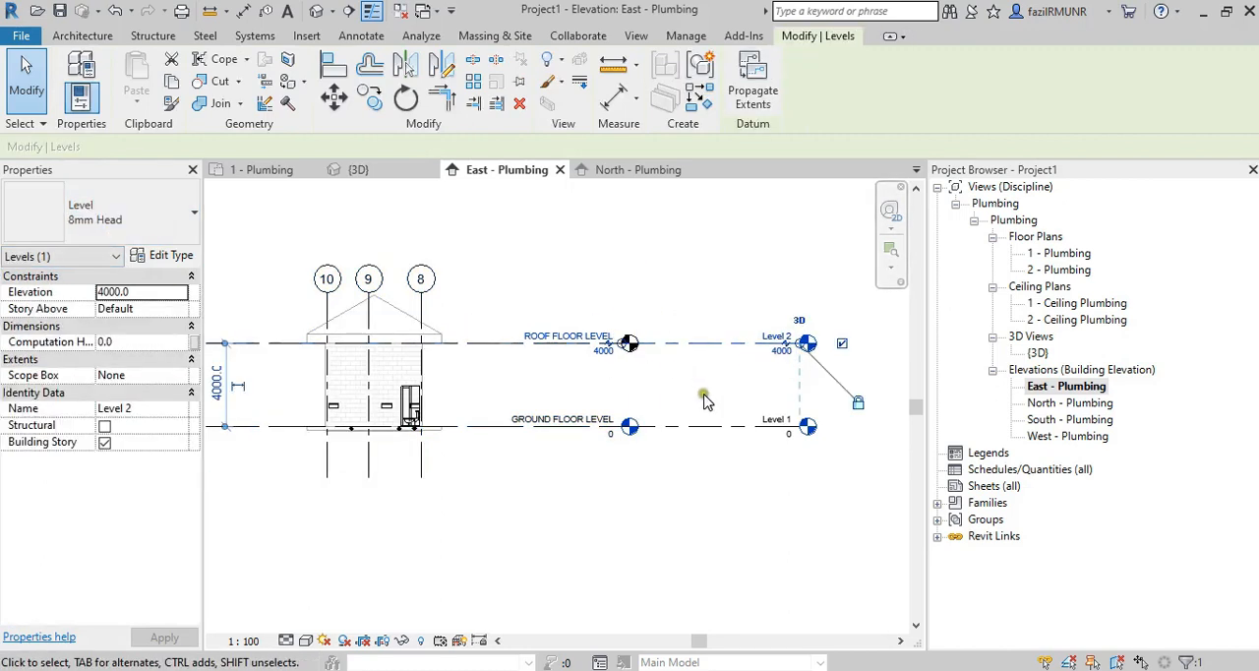
pyautogui.press('Escape')
pyautogui.scroll(3, 602, 358)
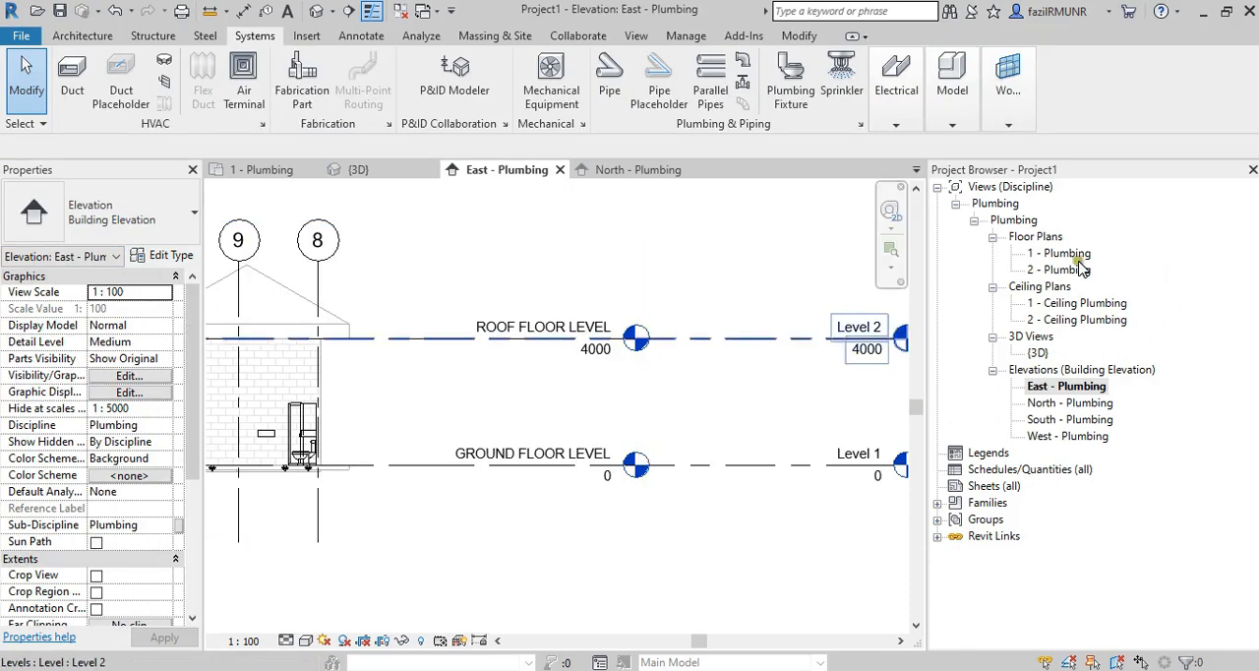
# Open the 1 - Plumbing floor plan and review the fixture layout across all rooms.
pyautogui.doubleClick(1062, 253)
pyautogui.scroll(6, 423, 342)
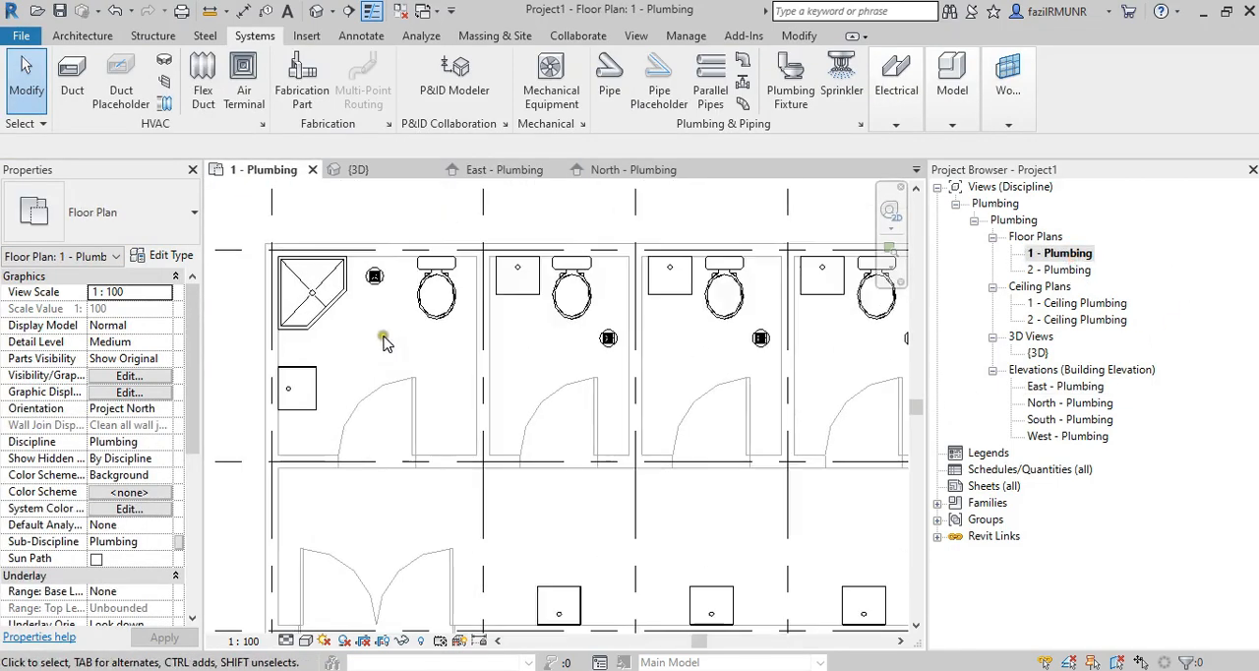
pyautogui.scroll(-3, 385, 339)
pyautogui.moveTo(548, 351); pyautogui.dragTo(486, 370, button='middle')
pyautogui.scroll(-1, 487, 370)
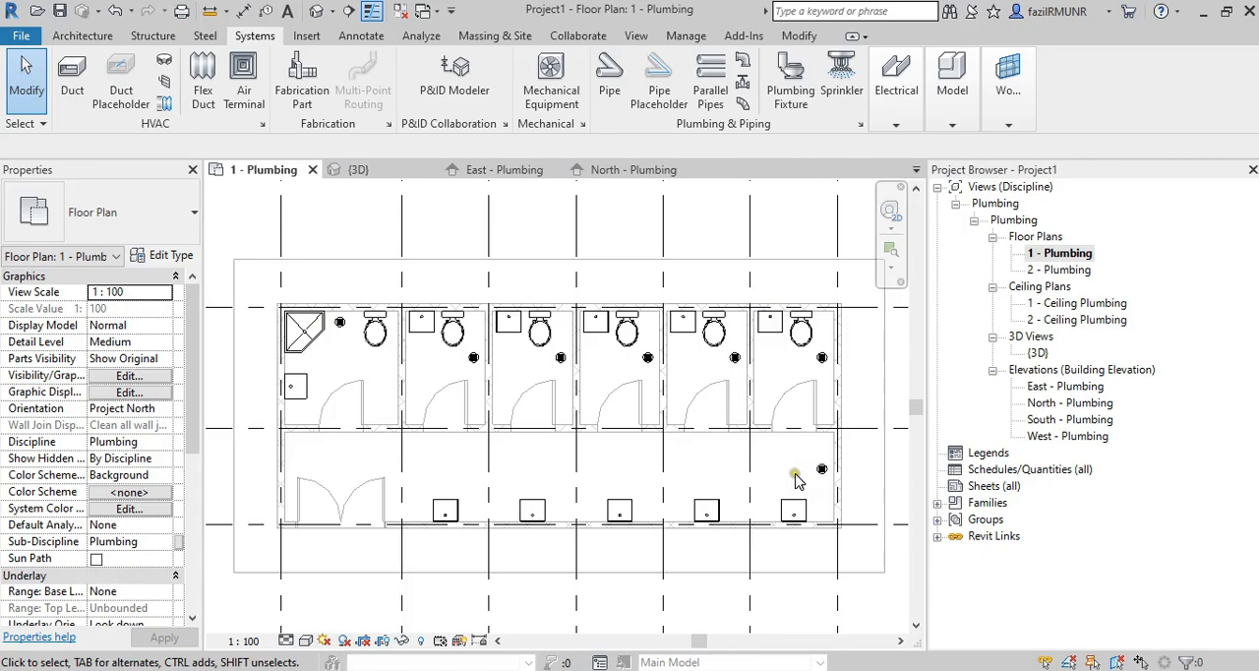
# Check the offsets of the first bathroom's sink and a neighbouring cubicle sink in the {3D} view.
pyautogui.doubleClick(1038, 352)
pyautogui.scroll(2, 379, 413)
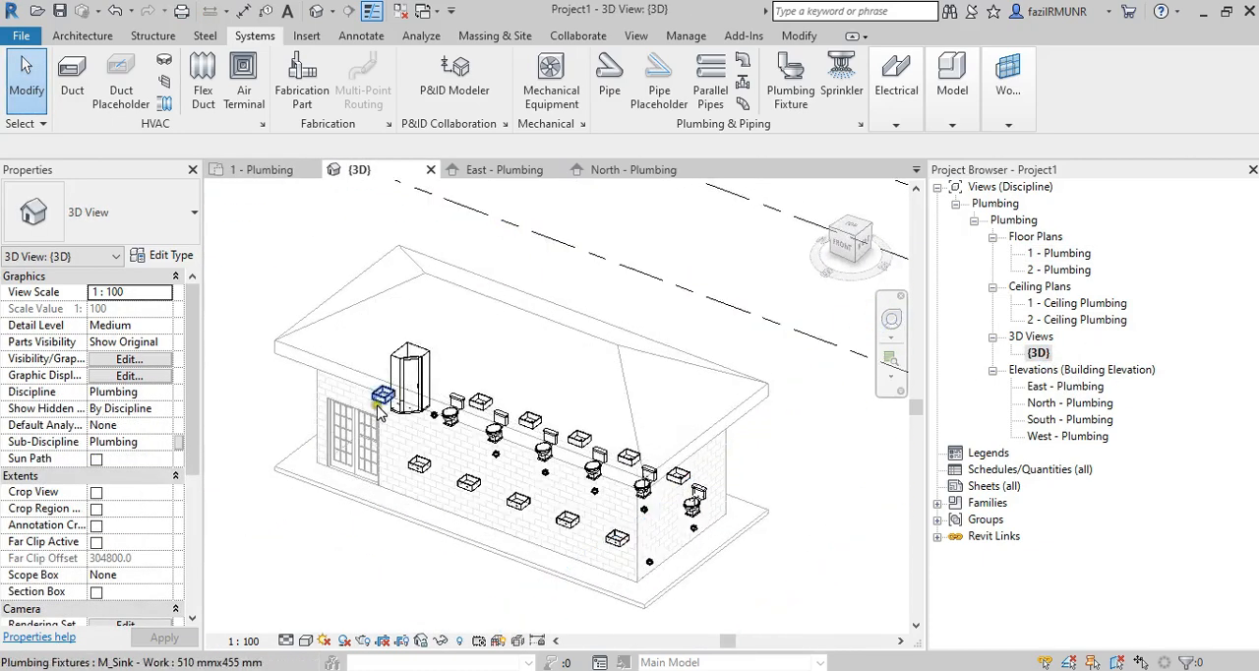
pyautogui.scroll(3, 379, 413)
pyautogui.click(385, 392)
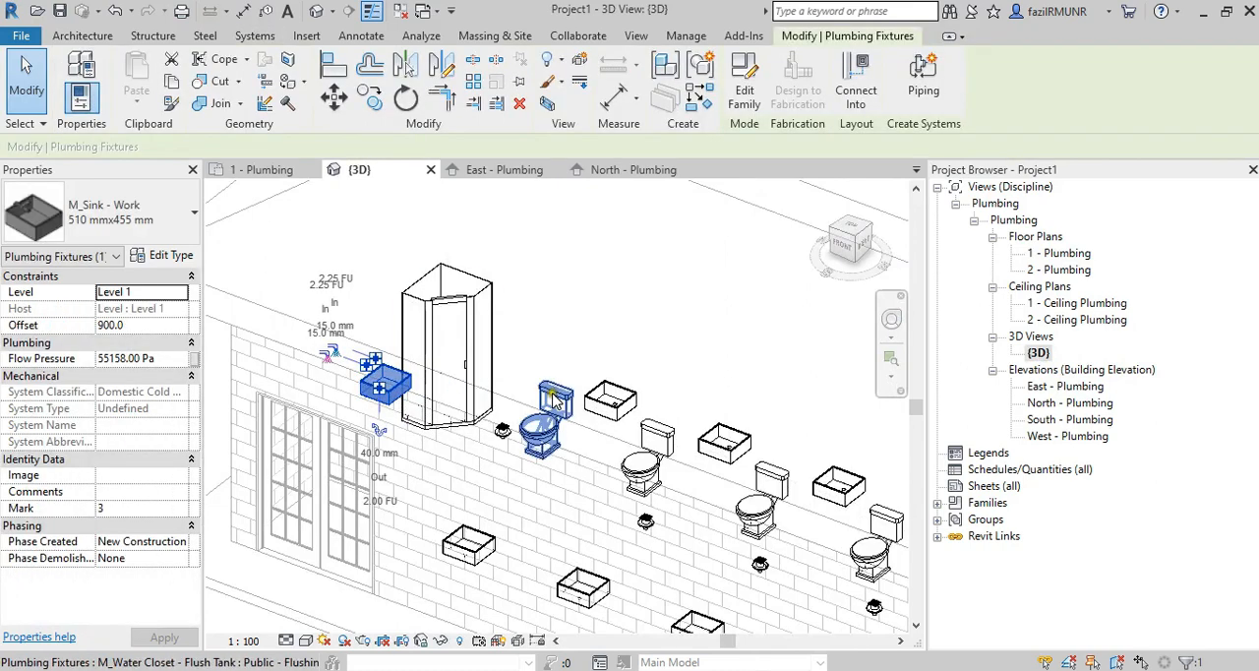
pyautogui.press('Escape')
pyautogui.click(614, 397)
pyautogui.press('Escape')
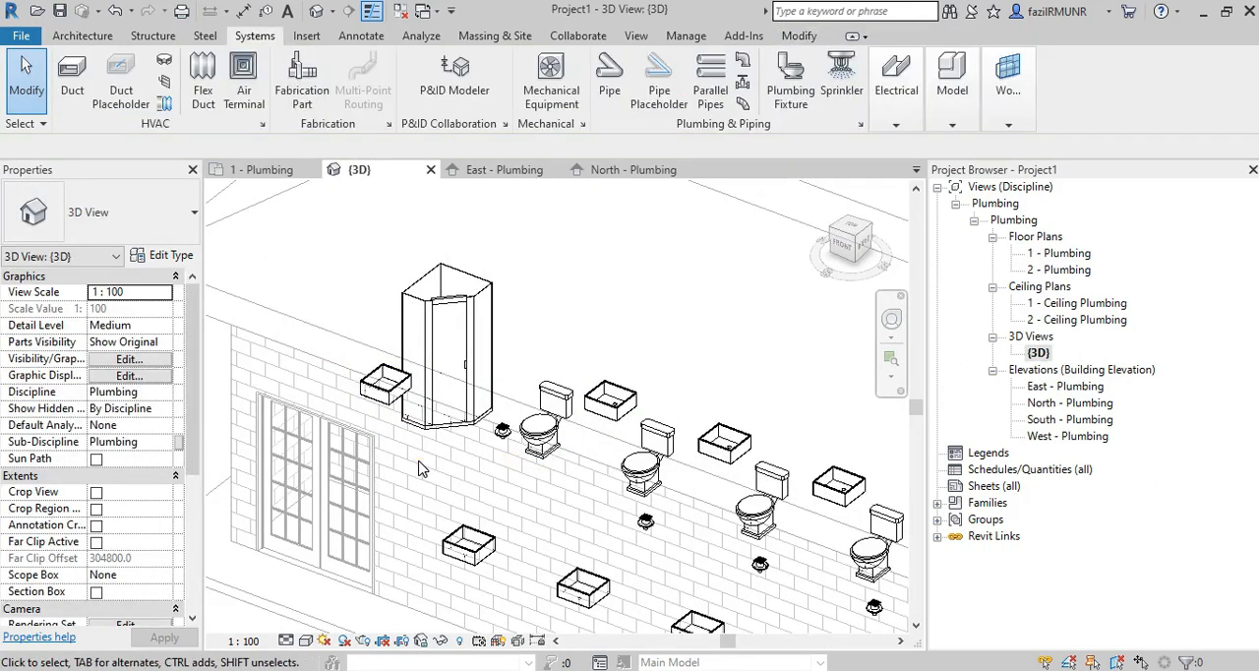
pyautogui.click(385, 384)
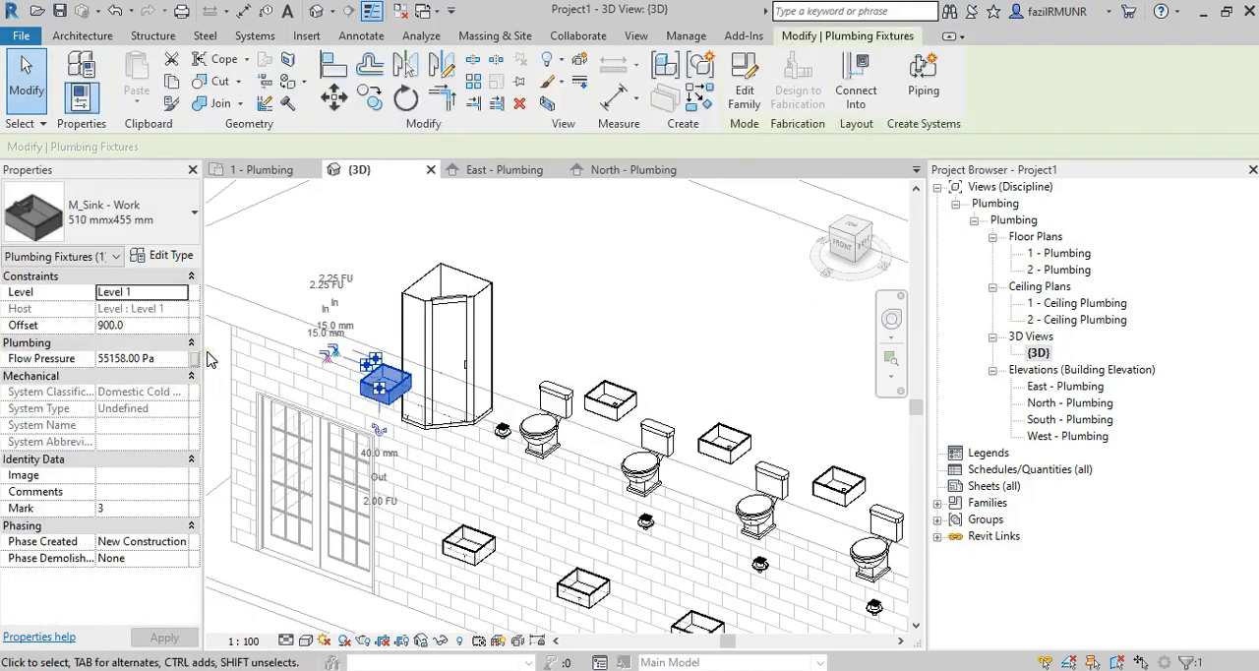
# Examine the selected bathroom sink's height against the levels in the East - Plumbing elevation.
pyautogui.doubleClick(1065, 386)
pyautogui.moveTo(554, 401); pyautogui.dragTo(425, 406, button='middle')
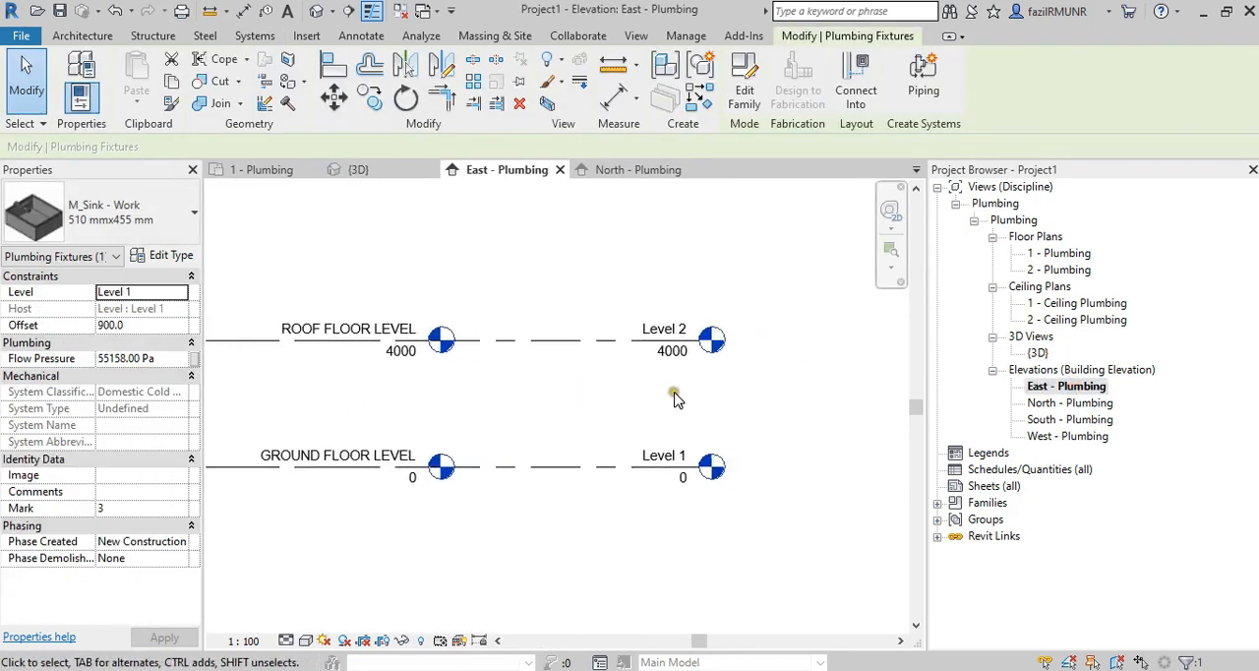
pyautogui.scroll(-2, 674, 396)
pyautogui.scroll(2, 300, 447)
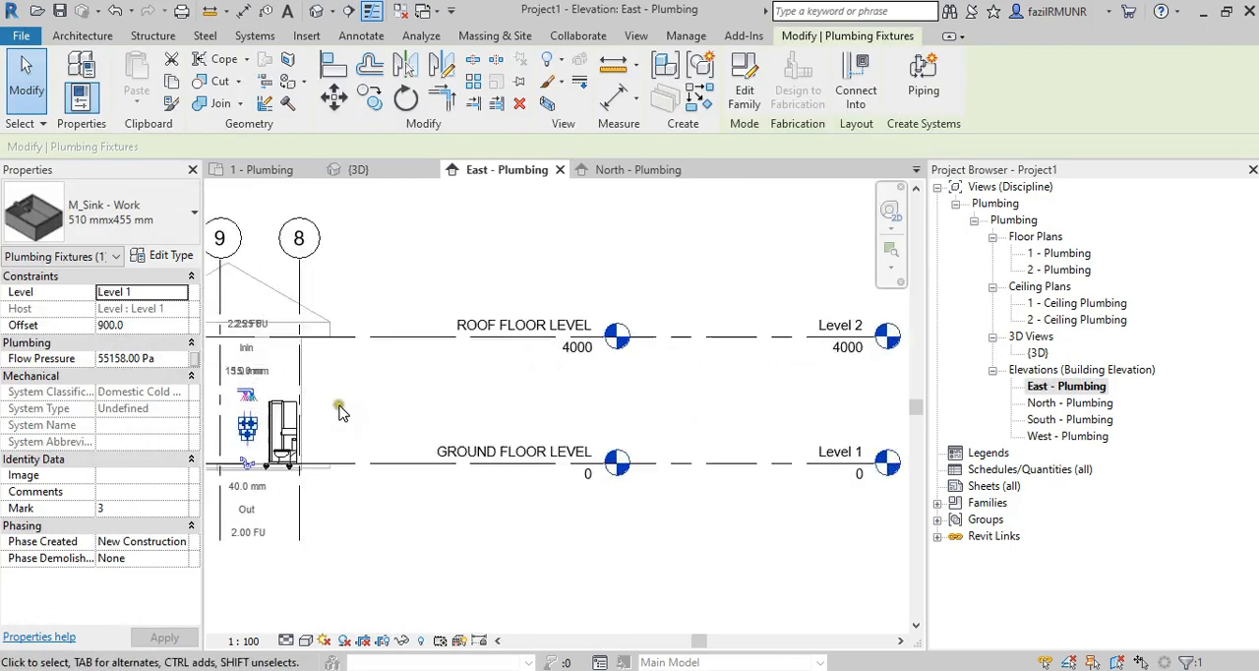
# Reopen the 1 - Plumbing floor plan and clear the bathroom sink selection.
pyautogui.click(1058, 254)
pyautogui.doubleClick(1083, 255)
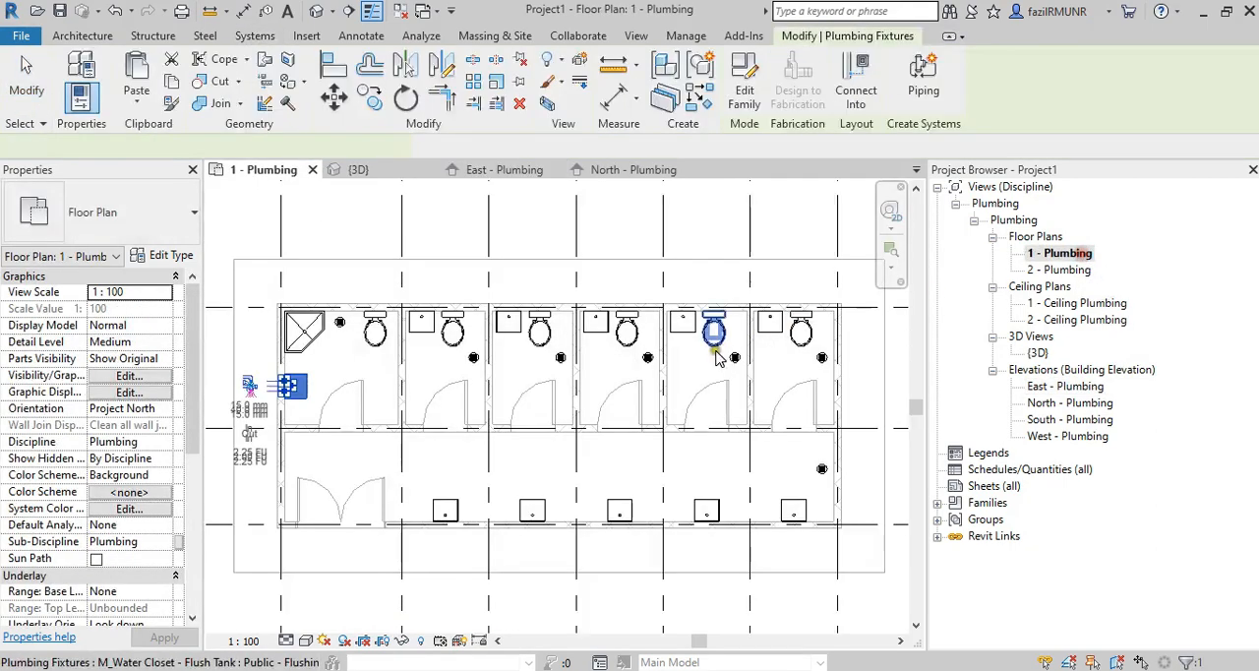
pyautogui.scroll(-4, 672, 364)
pyautogui.scroll(1, 702, 406)
pyautogui.moveTo(702, 406); pyautogui.dragTo(631, 438, button='middle')
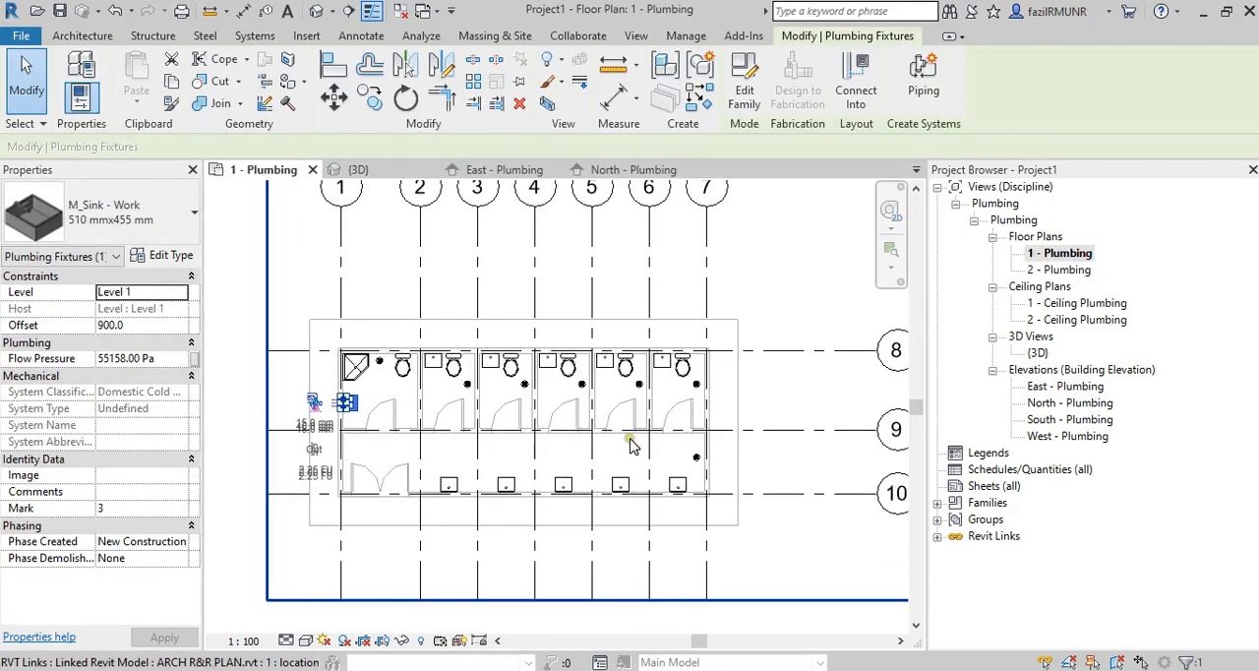
pyautogui.click(785, 334)
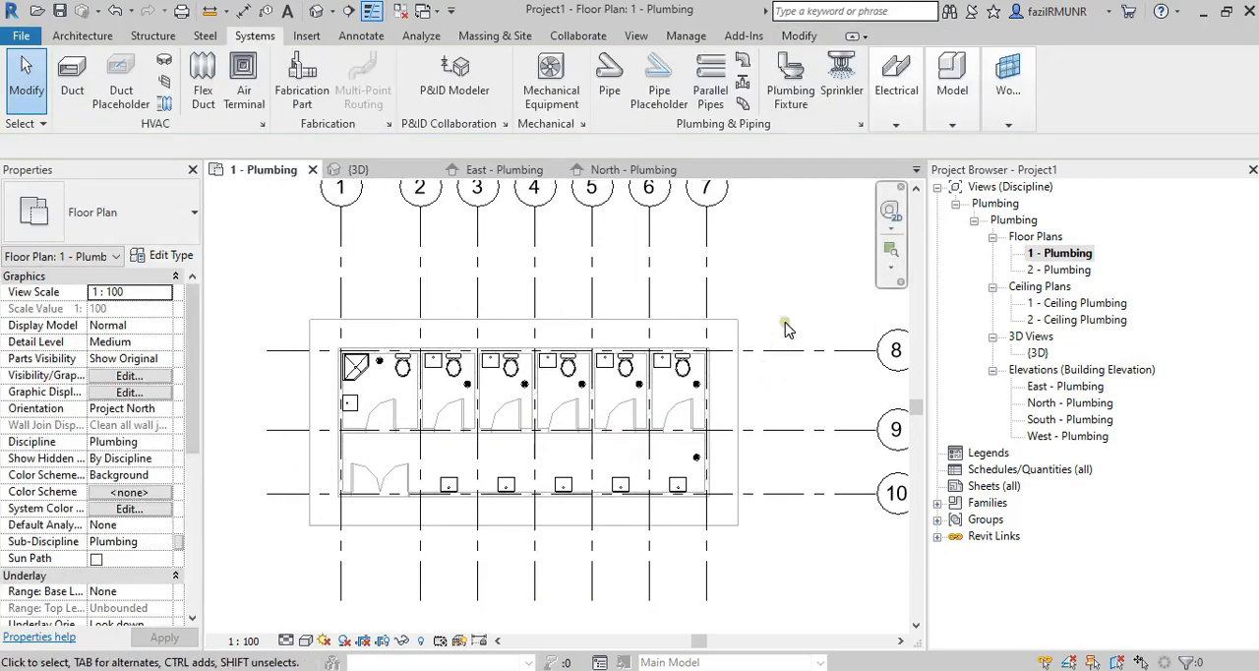